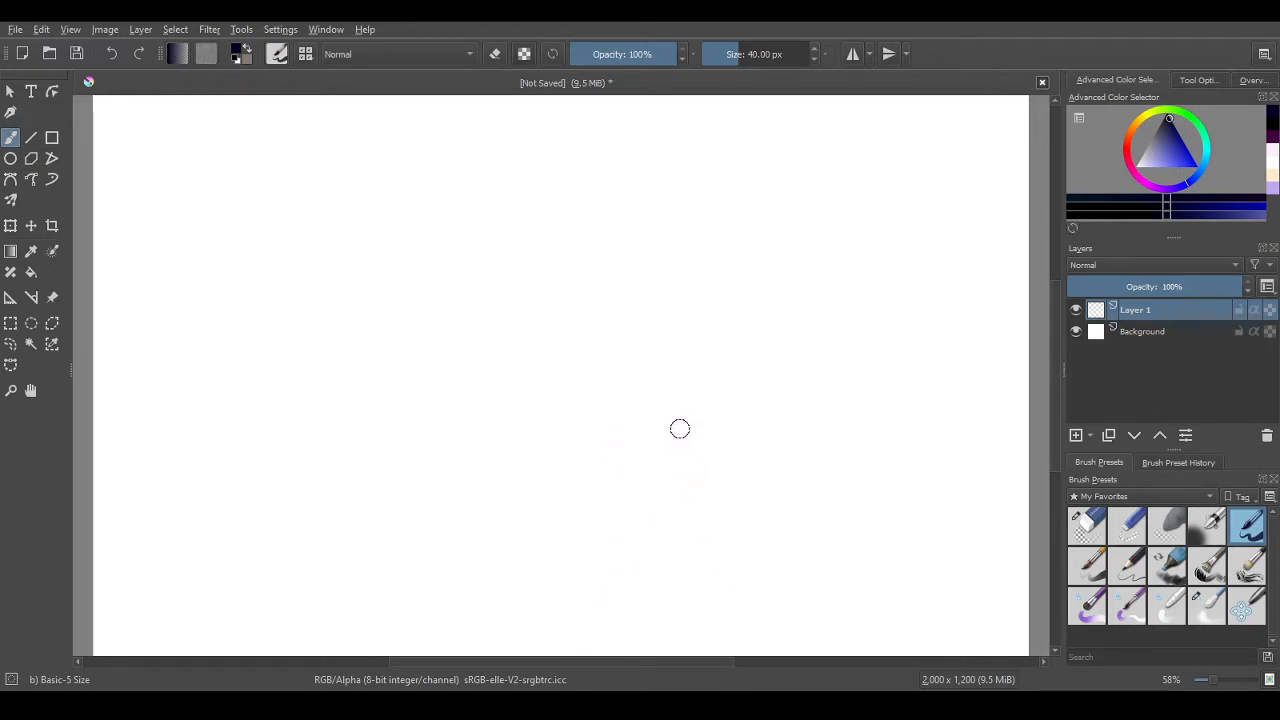
Rename the layer above the background to "sketch".
{"action": "double_click", "coordinate": [1148, 310]}
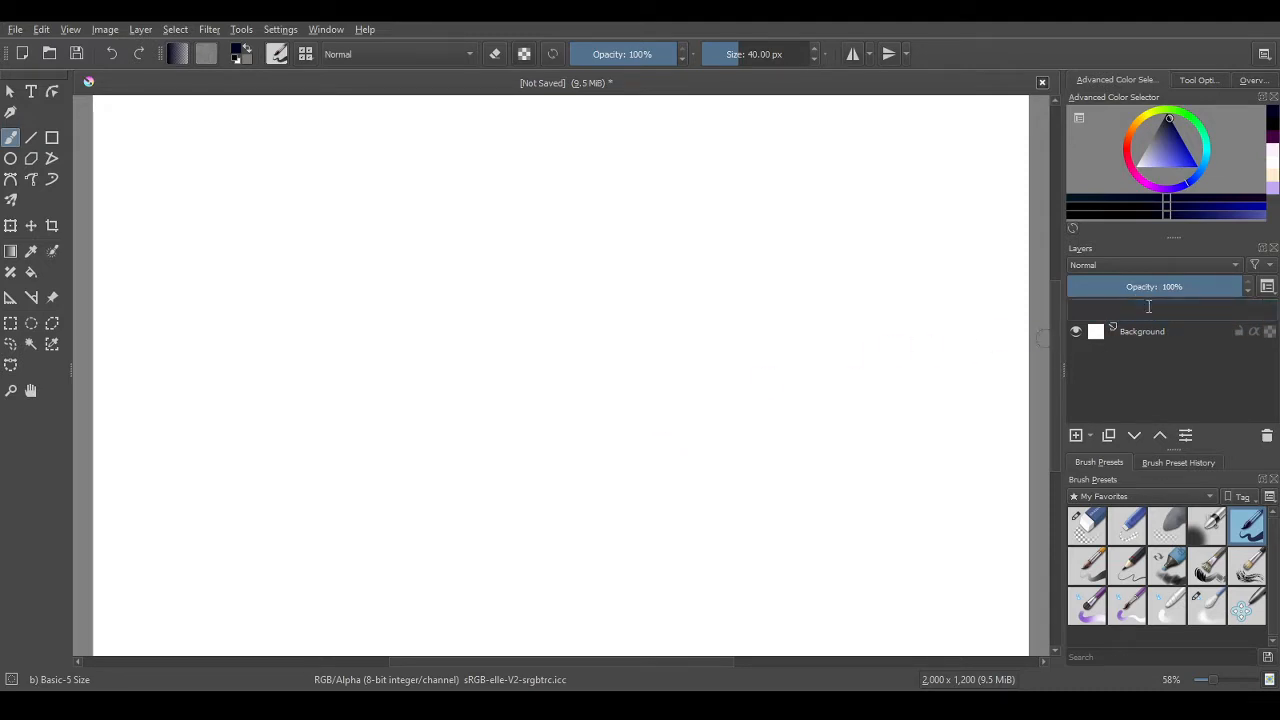
{"action": "type", "text": "sketch"}
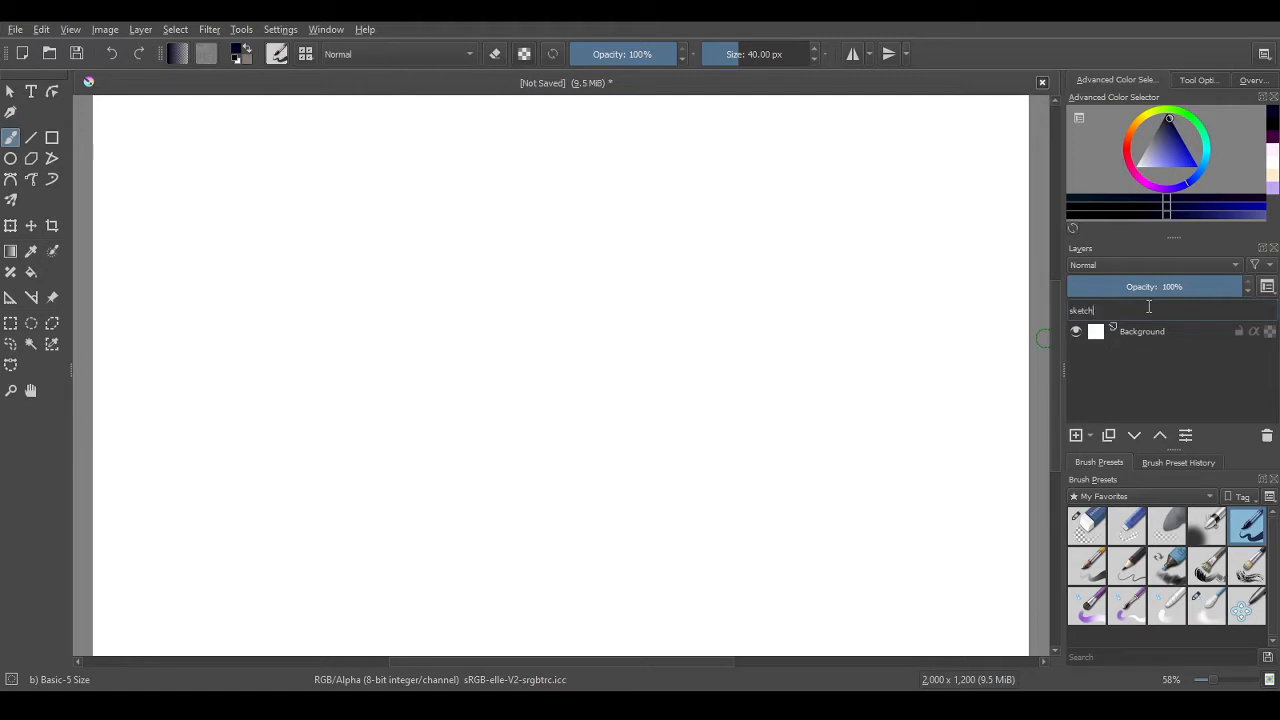
{"action": "key", "text": "Return"}
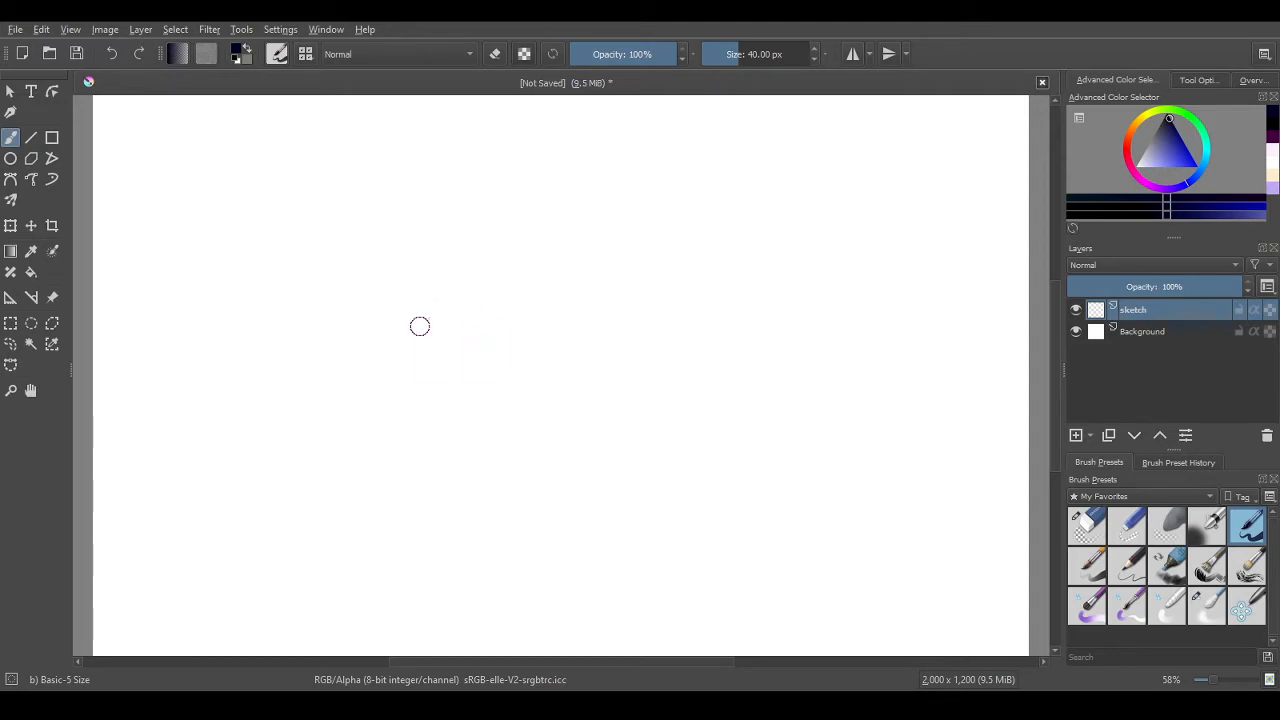
Sketch the upper eyelid as a wide arch of overlapping dark navy strokes across the middle of the canvas.
{"action": "mouse_move", "coordinate": [401, 348]}
{"action": "left_mouse_down"}
{"action": "mouse_move", "coordinate": [498, 285]}
{"action": "mouse_move", "coordinate": [500, 307]}
{"action": "mouse_move", "coordinate": [532, 266]}
{"action": "left_mouse_up"}
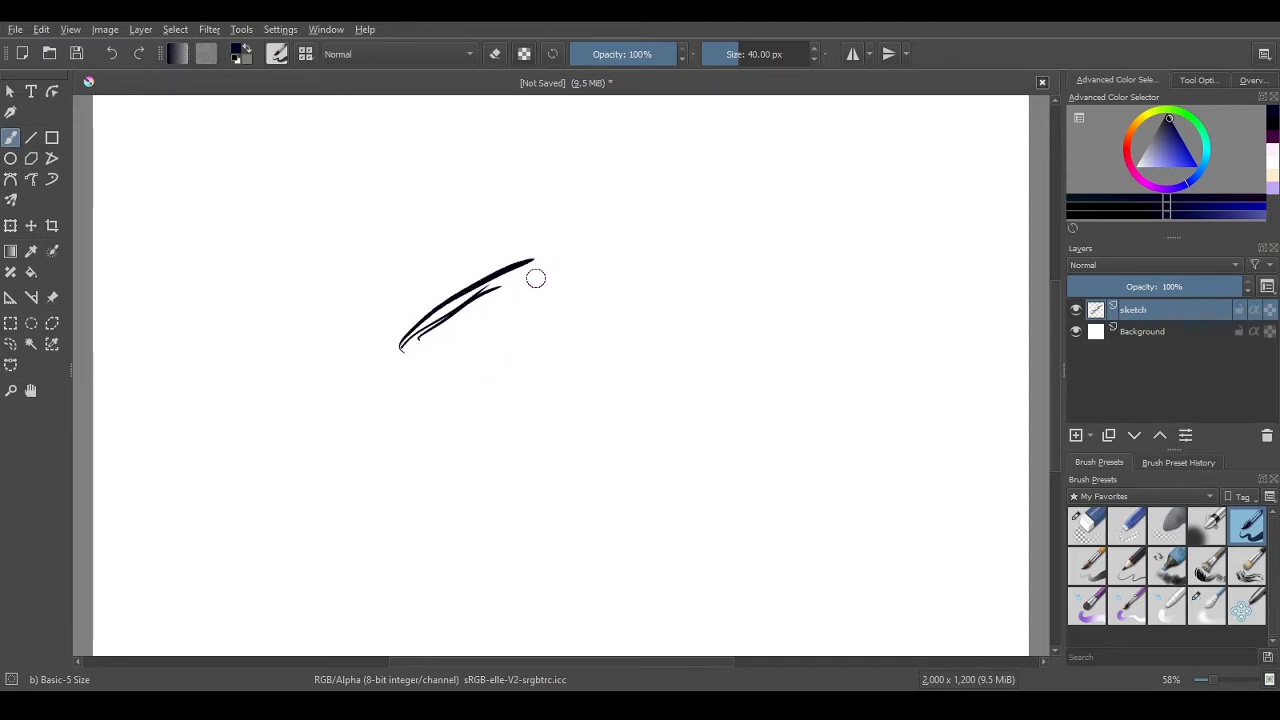
{"action": "left_click_drag", "start_coordinate": [432, 318], "coordinate": [652, 271]}
{"action": "left_click_drag", "start_coordinate": [500, 275], "coordinate": [690, 285]}
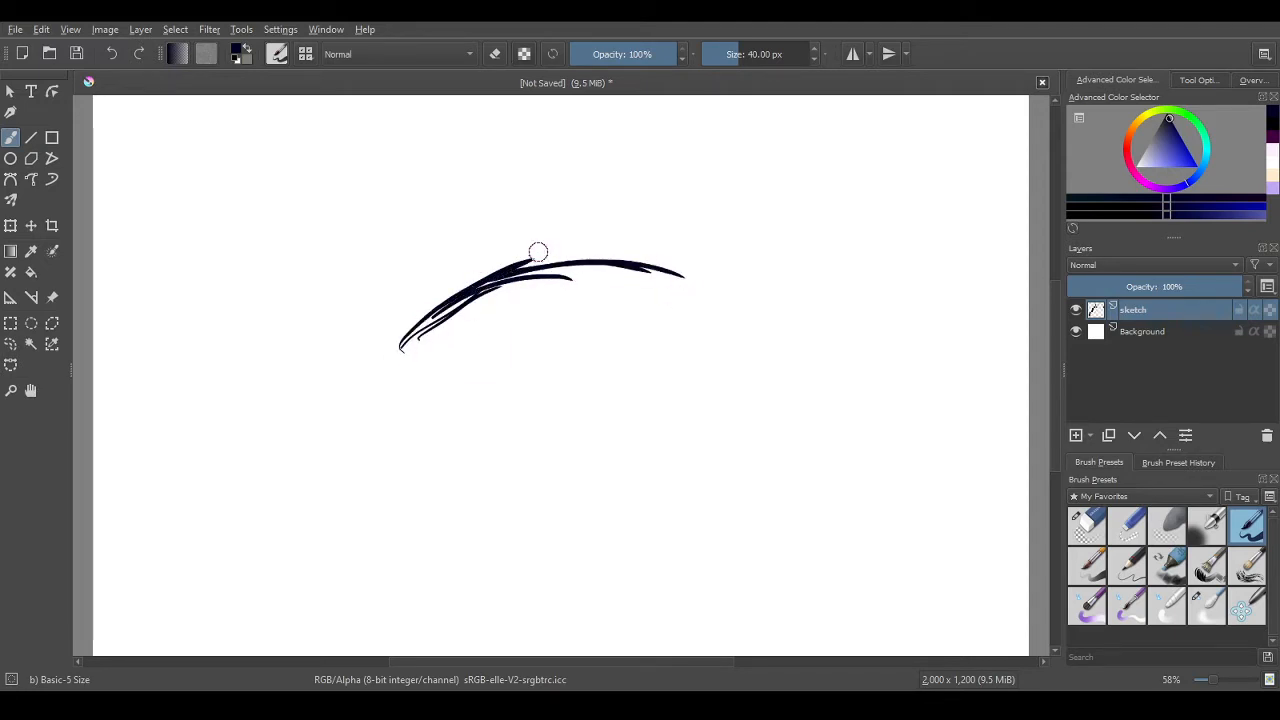
{"action": "left_click_drag", "start_coordinate": [537, 251], "coordinate": [724, 292]}
{"action": "mouse_move", "coordinate": [577, 274]}
{"action": "left_mouse_down"}
{"action": "mouse_move", "coordinate": [721, 311]}
{"action": "mouse_move", "coordinate": [664, 283]}
{"action": "mouse_move", "coordinate": [773, 328]}
{"action": "left_mouse_up"}
{"action": "left_click_drag", "start_coordinate": [648, 278], "coordinate": [822, 331]}
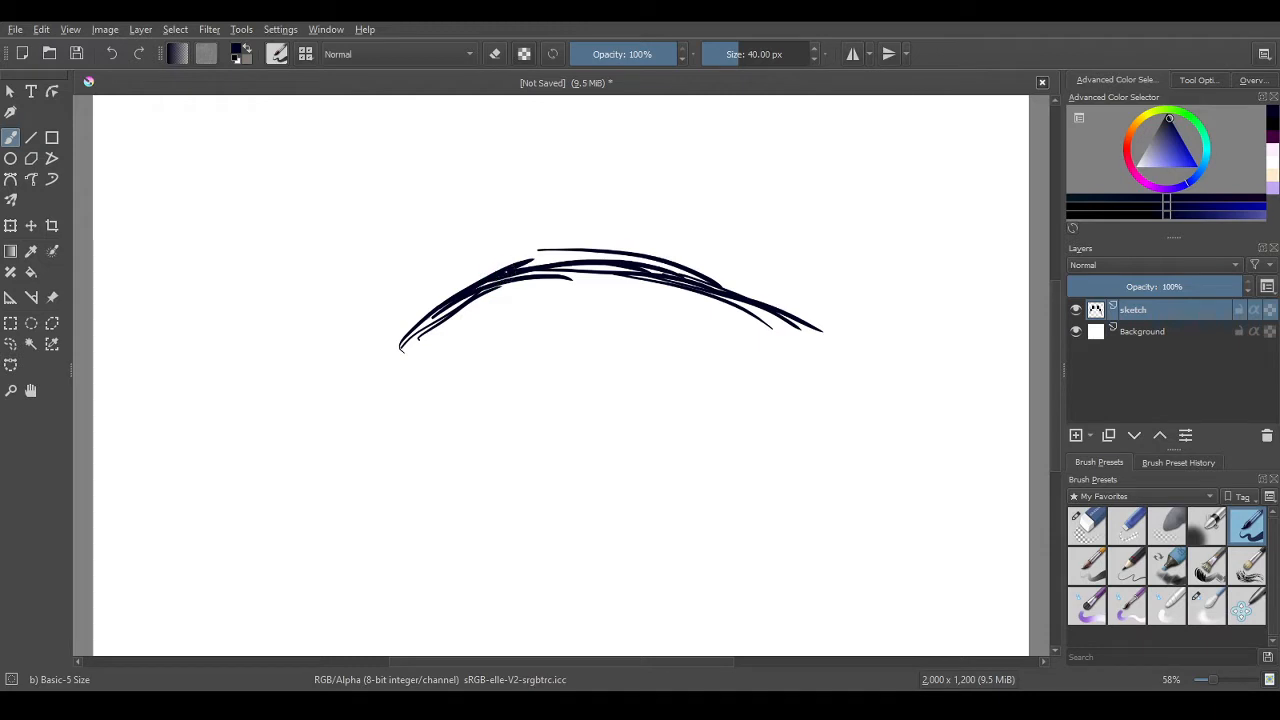
Sketch both curved sides of the iris below the upper lid and close them with a lower lid line.
{"action": "mouse_move", "coordinate": [500, 282]}
{"action": "left_mouse_down"}
{"action": "mouse_move", "coordinate": [502, 410]}
{"action": "mouse_move", "coordinate": [521, 424]}
{"action": "left_mouse_up"}
{"action": "left_click_drag", "start_coordinate": [668, 286], "coordinate": [683, 342]}
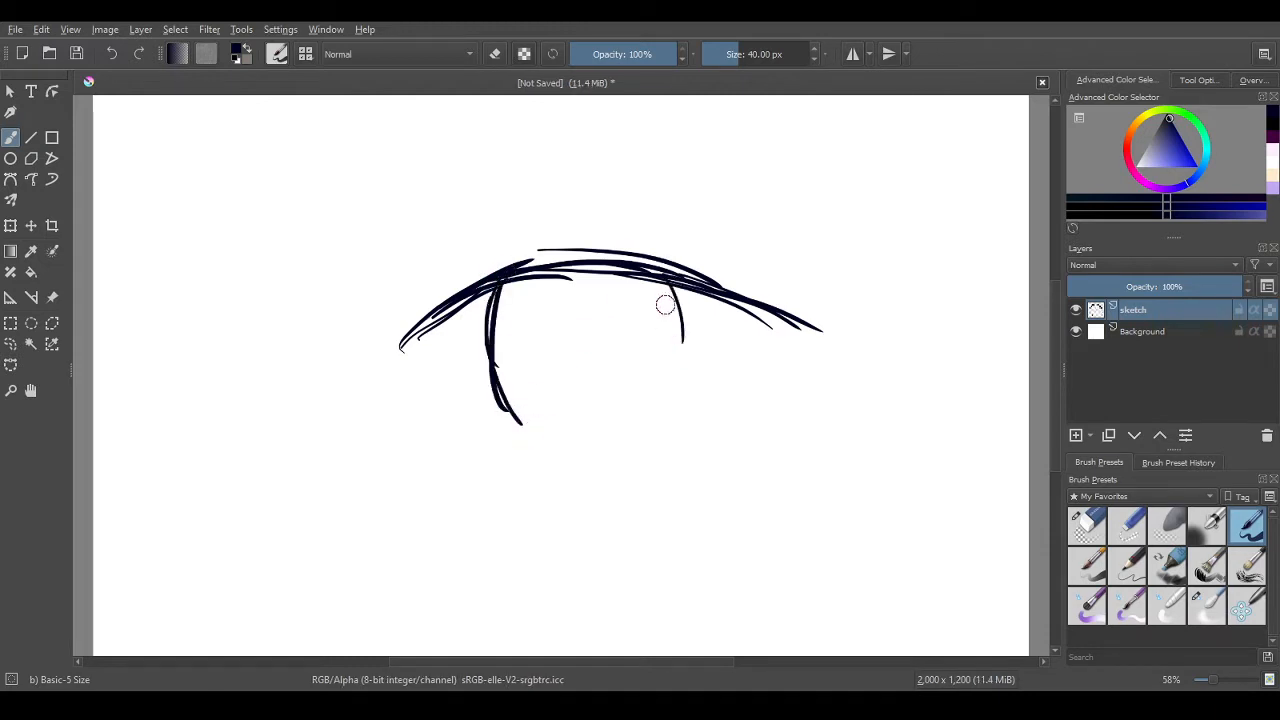
{"action": "left_click_drag", "start_coordinate": [668, 279], "coordinate": [675, 397]}
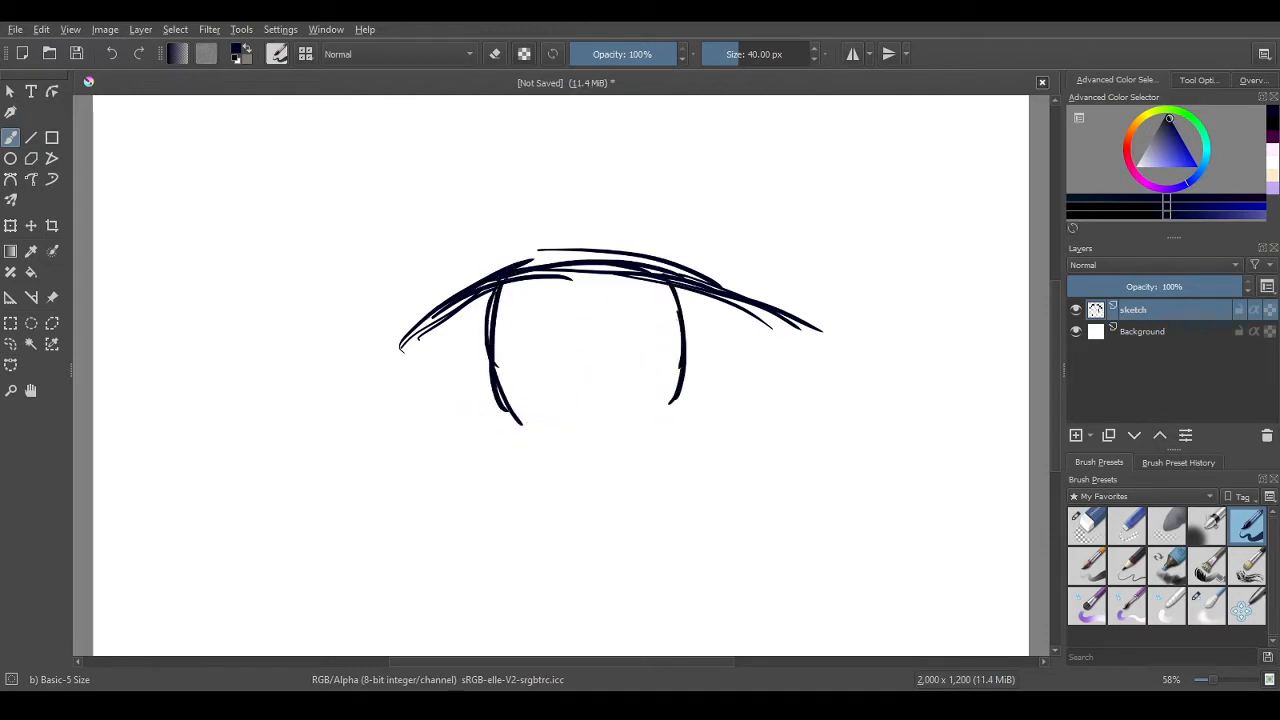
{"action": "mouse_move", "coordinate": [445, 426]}
{"action": "left_mouse_down"}
{"action": "mouse_move", "coordinate": [660, 429]}
{"action": "mouse_move", "coordinate": [745, 411]}
{"action": "left_mouse_up"}
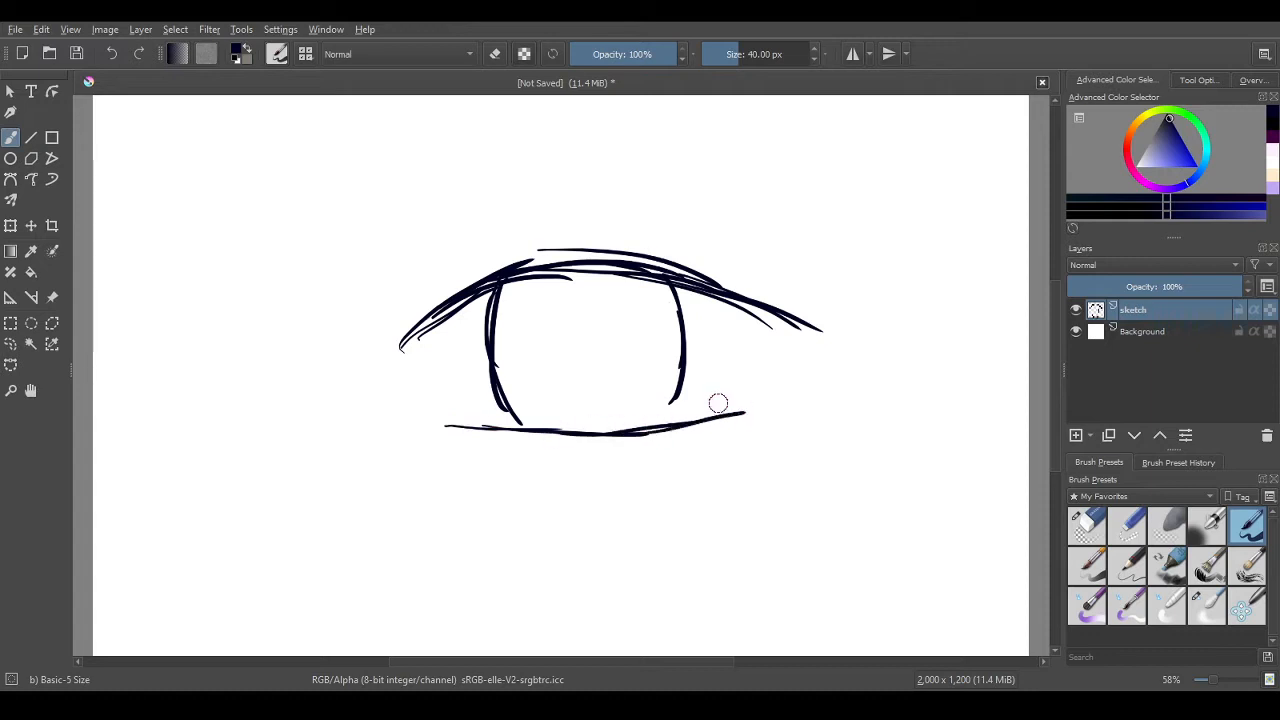
{"action": "left_click_drag", "start_coordinate": [684, 374], "coordinate": [666, 424]}
{"action": "left_click_drag", "start_coordinate": [493, 398], "coordinate": [527, 430]}
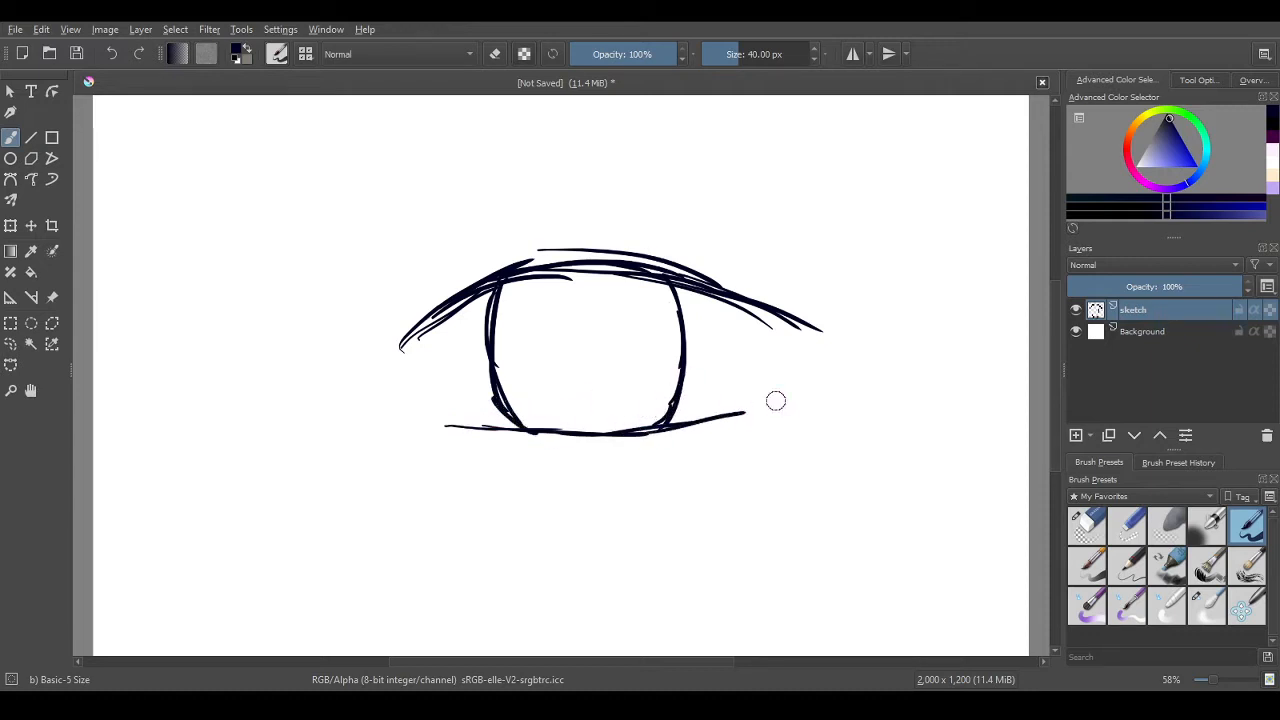
Draw the pointed right corner of the eye and extend the lower lid line to the left, tidying it with the eraser.
{"action": "mouse_move", "coordinate": [748, 302]}
{"action": "left_mouse_down"}
{"action": "mouse_move", "coordinate": [812, 344]}
{"action": "mouse_move", "coordinate": [806, 357]}
{"action": "mouse_move", "coordinate": [816, 323]}
{"action": "mouse_move", "coordinate": [822, 342]}
{"action": "mouse_move", "coordinate": [771, 389]}
{"action": "mouse_move", "coordinate": [816, 359]}
{"action": "mouse_move", "coordinate": [816, 335]}
{"action": "mouse_move", "coordinate": [800, 335]}
{"action": "mouse_move", "coordinate": [818, 343]}
{"action": "mouse_move", "coordinate": [772, 385]}
{"action": "left_mouse_up"}
{"action": "left_click_drag", "start_coordinate": [772, 385], "coordinate": [817, 345]}
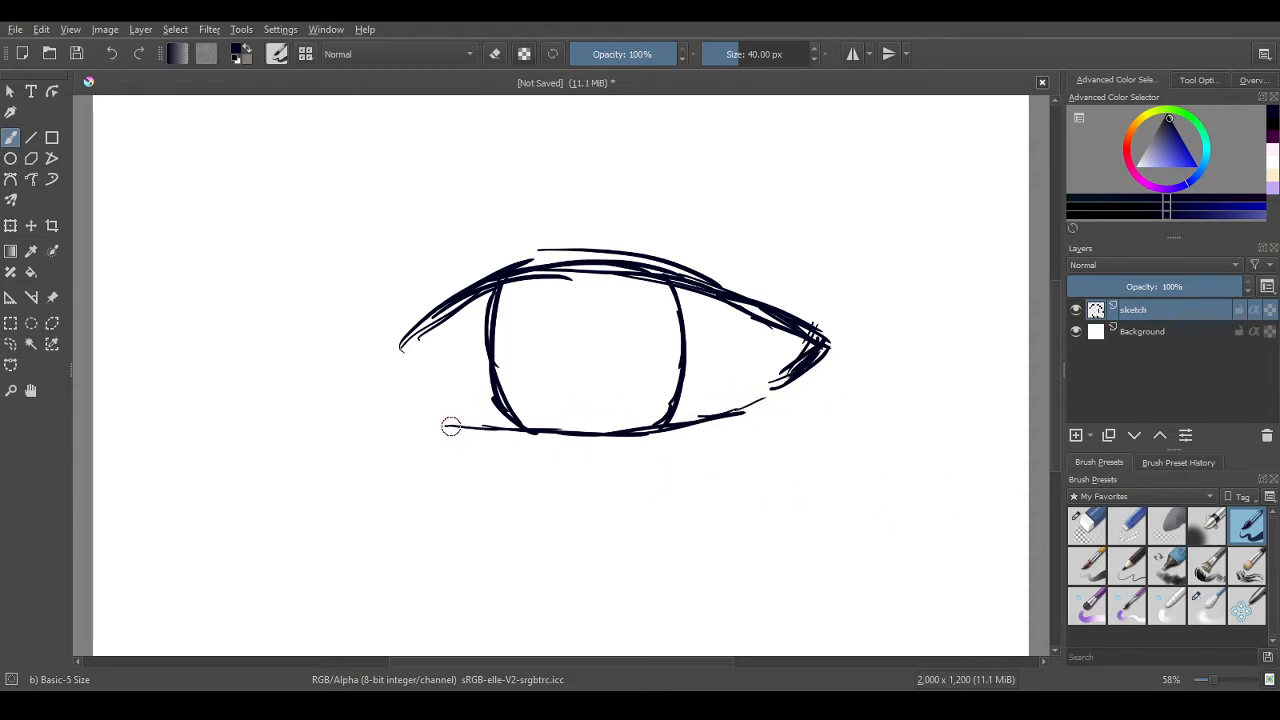
{"action": "left_click_drag", "start_coordinate": [410, 413], "coordinate": [470, 425]}
{"action": "left_click", "coordinate": [1083, 526]}
{"action": "left_click", "coordinate": [1231, 532]}
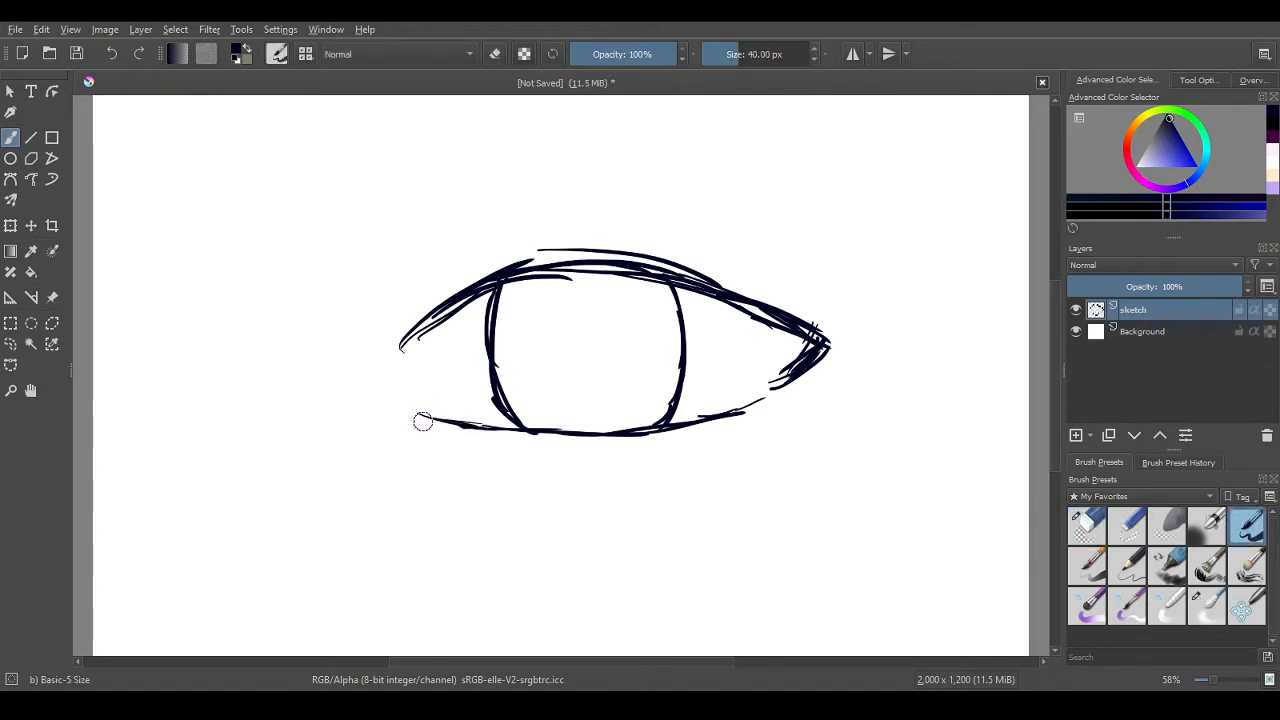
Extend the upper lid's left end and add short lash strokes along the upper lid and at the right corner.
{"action": "left_click_drag", "start_coordinate": [432, 313], "coordinate": [390, 346]}
{"action": "left_click_drag", "start_coordinate": [822, 305], "coordinate": [720, 290]}
{"action": "left_click_drag", "start_coordinate": [411, 302], "coordinate": [476, 284]}
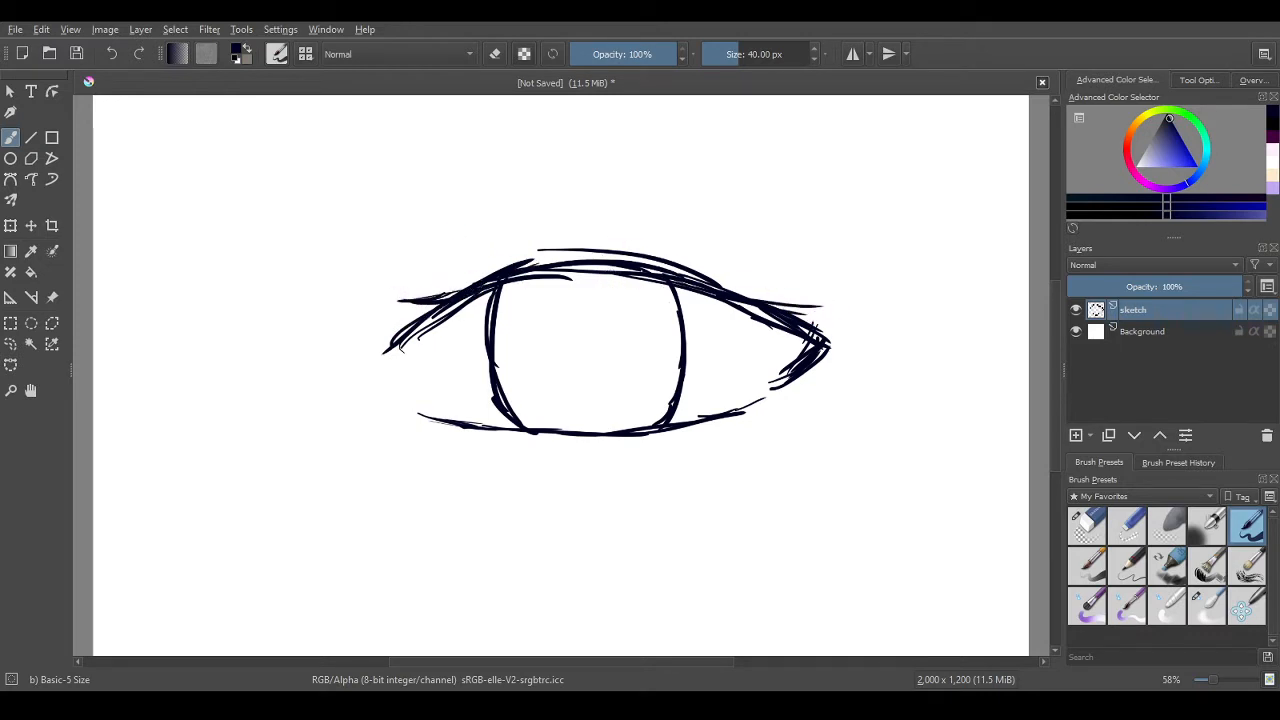
{"action": "left_click_drag", "start_coordinate": [684, 263], "coordinate": [712, 277]}
{"action": "left_click_drag", "start_coordinate": [600, 264], "coordinate": [620, 267]}
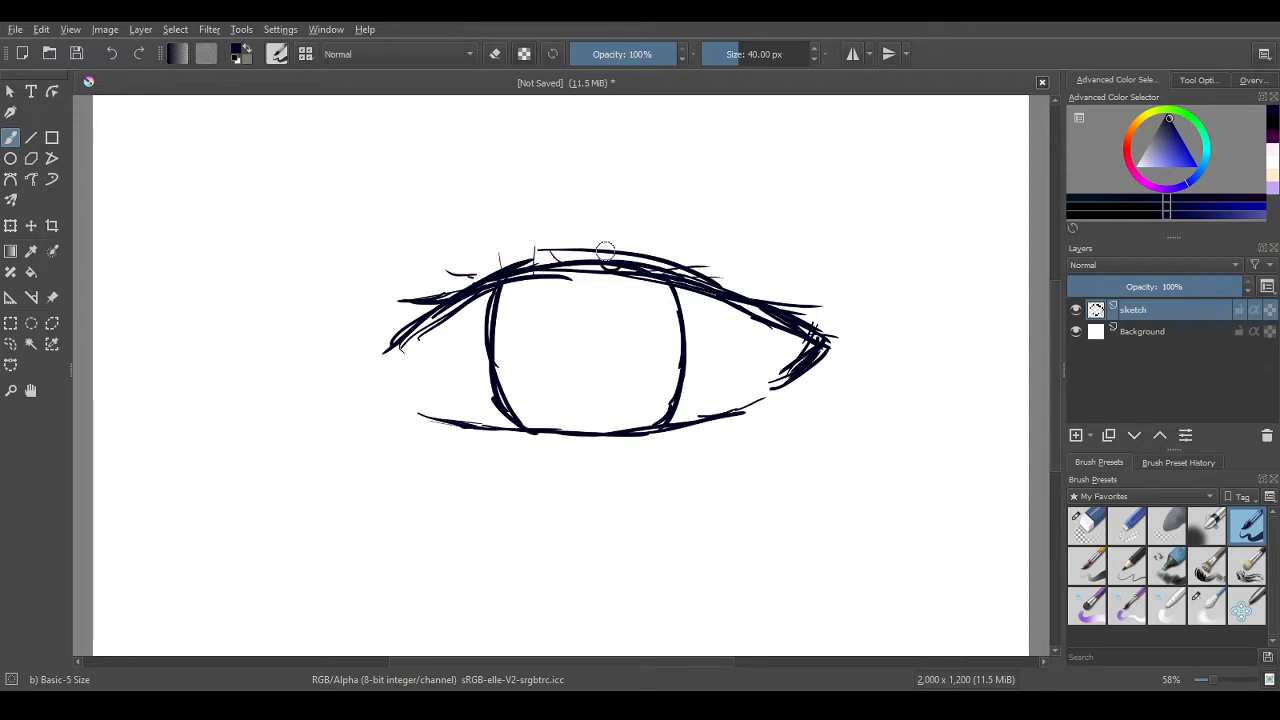
{"action": "mouse_move", "coordinate": [727, 282]}
{"action": "left_mouse_down"}
{"action": "mouse_move", "coordinate": [815, 308]}
{"action": "mouse_move", "coordinate": [842, 341]}
{"action": "mouse_move", "coordinate": [792, 334]}
{"action": "mouse_move", "coordinate": [886, 332]}
{"action": "mouse_move", "coordinate": [824, 350]}
{"action": "left_mouse_up"}
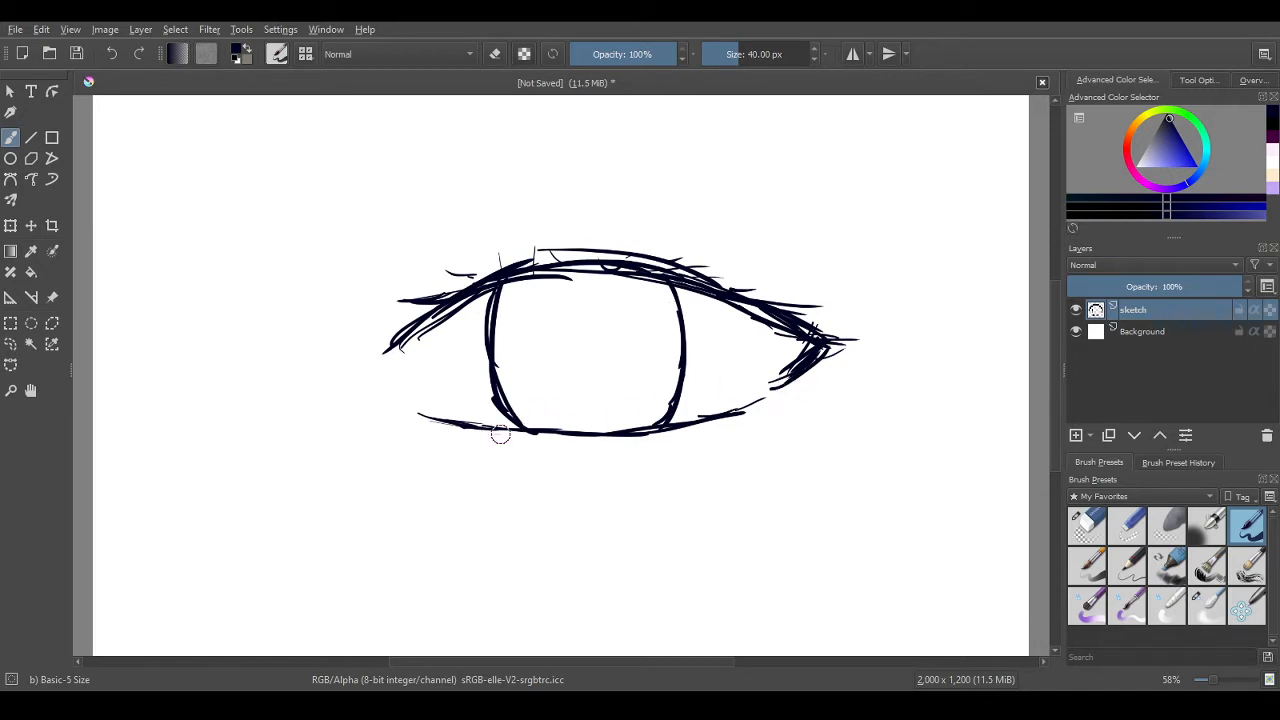
Add short lashes along the lower lid, erase the stray marks inside the iris, and switch back to the Basic-5 Size brush.
{"action": "left_click_drag", "start_coordinate": [497, 430], "coordinate": [487, 437]}
{"action": "left_click_drag", "start_coordinate": [566, 420], "coordinate": [562, 429]}
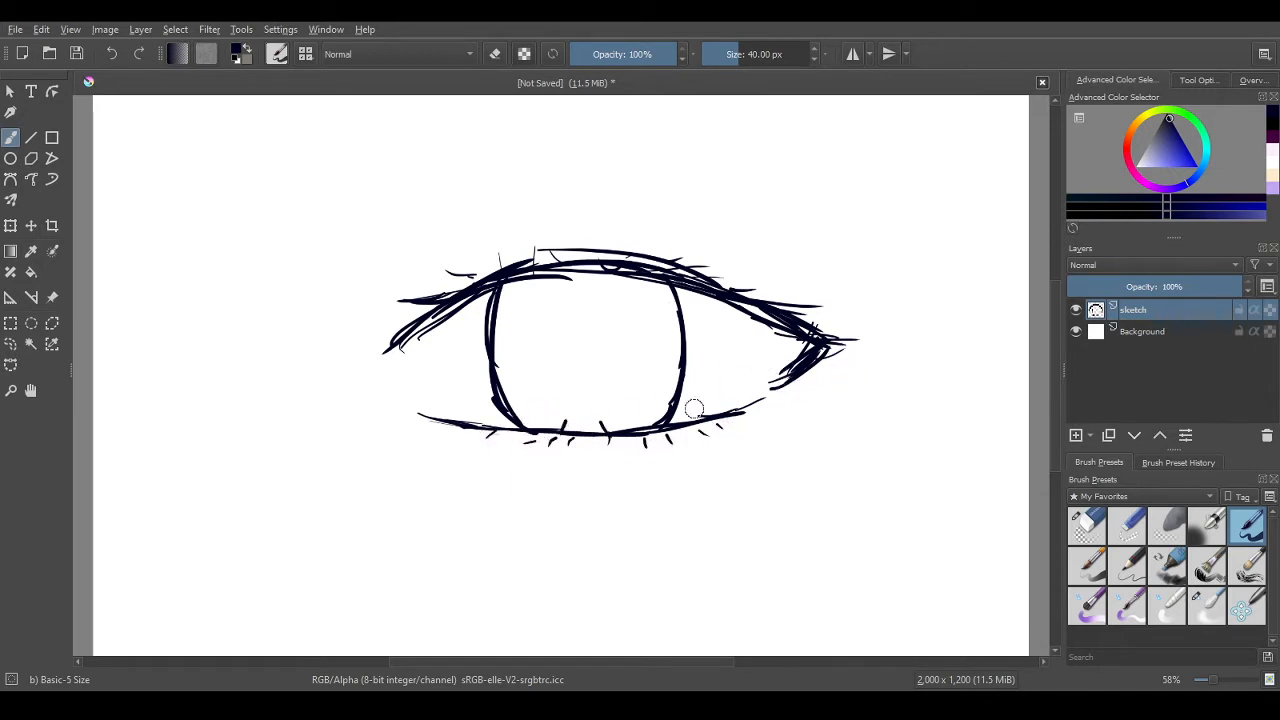
{"action": "left_click", "coordinate": [1088, 524]}
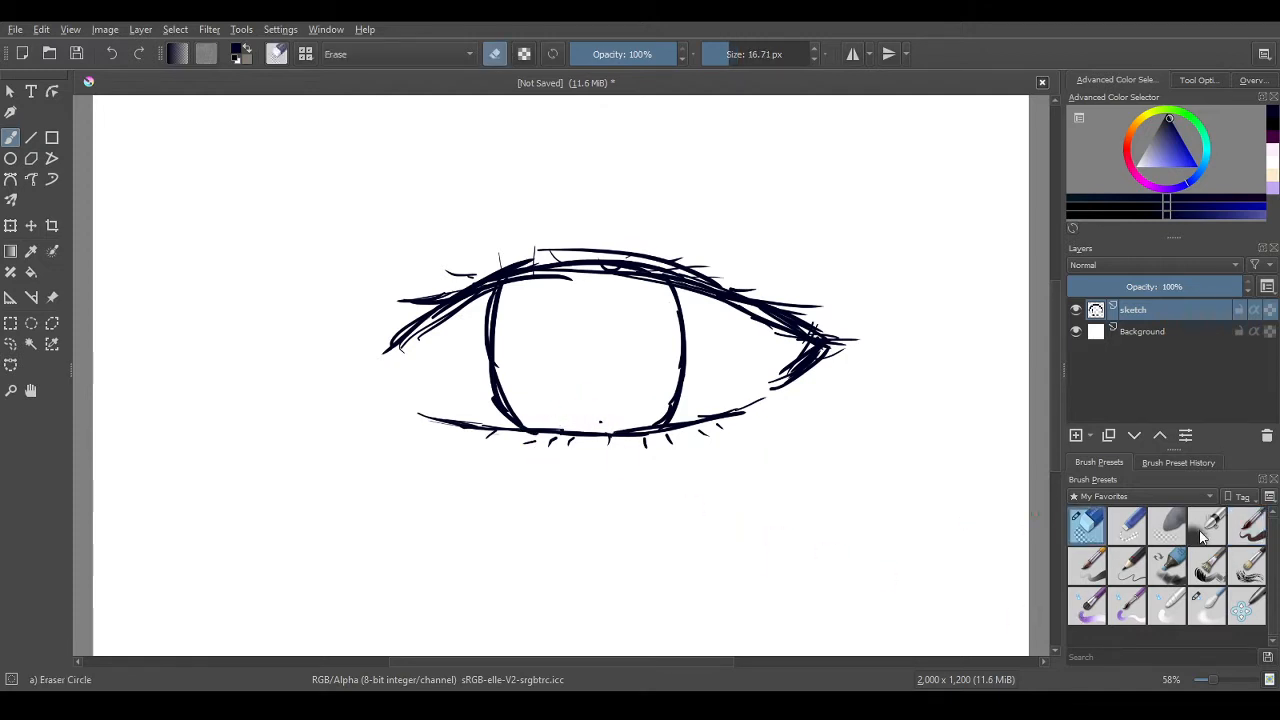
{"action": "left_click", "coordinate": [1234, 535]}
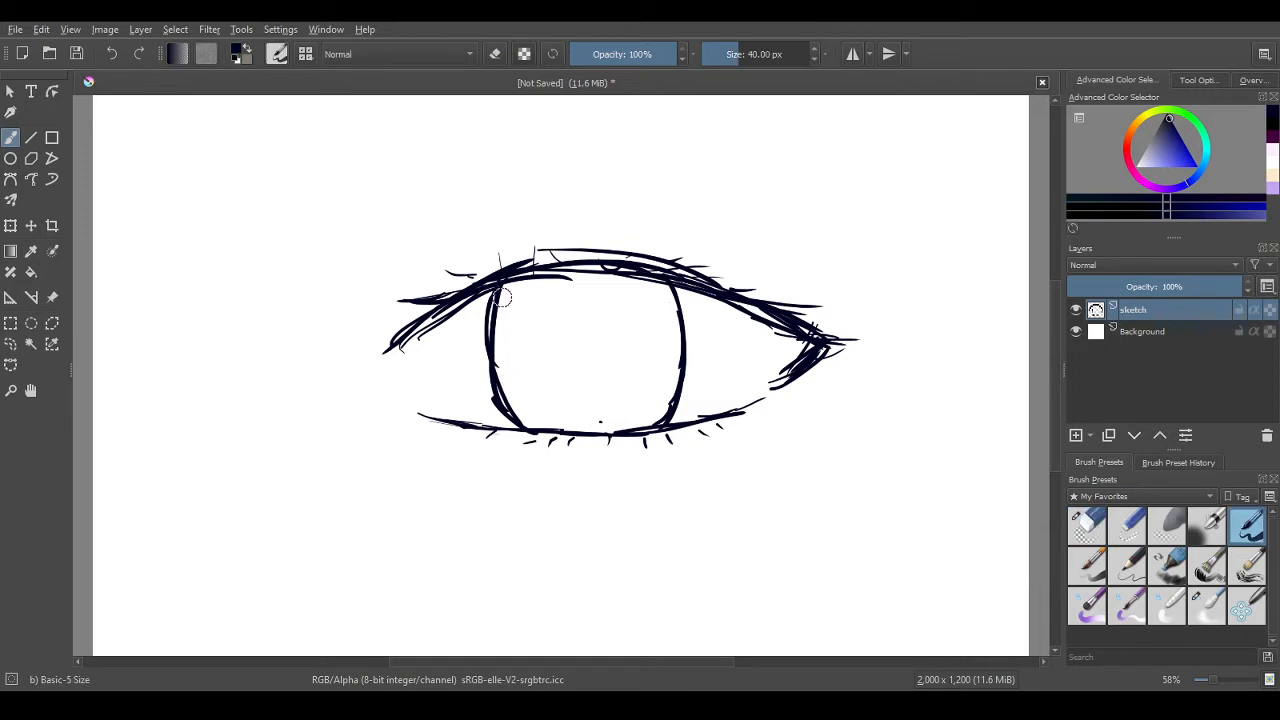
{"action": "mouse_move", "coordinate": [503, 287]}
{"action": "left_mouse_down"}
{"action": "mouse_move", "coordinate": [512, 365]}
{"action": "mouse_move", "coordinate": [548, 390]}
{"action": "mouse_move", "coordinate": [590, 395]}
{"action": "mouse_move", "coordinate": [620, 380]}
{"action": "left_mouse_up"}
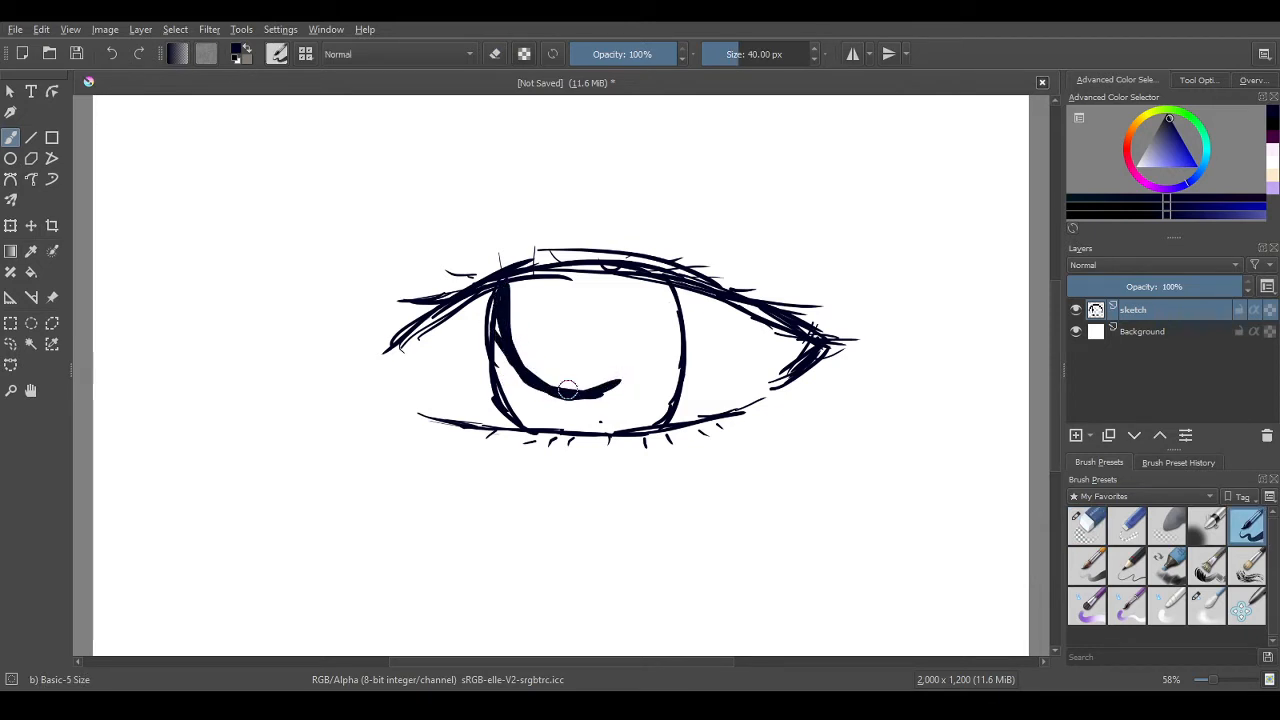
{"action": "left_click", "coordinate": [112, 57]}
{"action": "left_click", "coordinate": [112, 57]}
{"action": "left_click", "coordinate": [112, 57]}
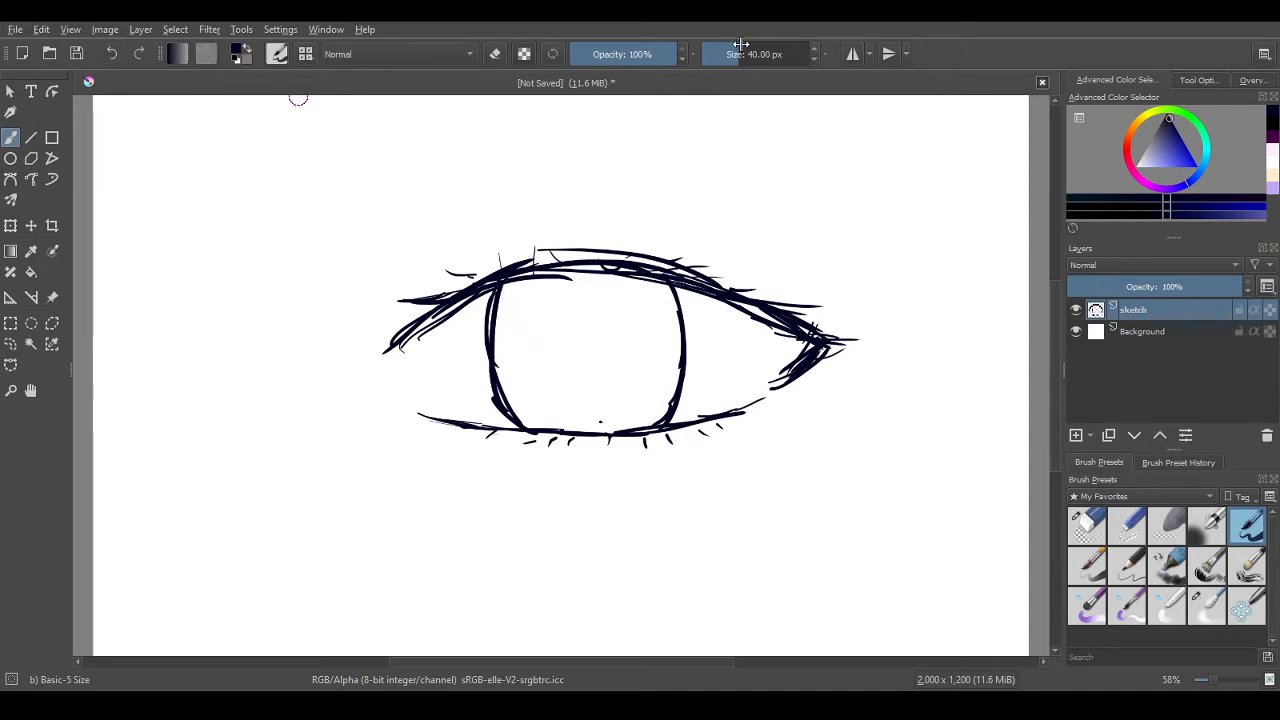
Set the brush size to 82.94 px and fill the iris with dark navy, leaving a white crescent at its bottom.
{"action": "left_click_drag", "start_coordinate": [725, 53], "coordinate": [748, 53]}
{"action": "mouse_move", "coordinate": [503, 285]}
{"action": "left_mouse_down"}
{"action": "mouse_move", "coordinate": [529, 345]}
{"action": "mouse_move", "coordinate": [569, 372]}
{"action": "mouse_move", "coordinate": [622, 379]}
{"action": "mouse_move", "coordinate": [653, 346]}
{"action": "mouse_move", "coordinate": [659, 292]}
{"action": "mouse_move", "coordinate": [633, 307]}
{"action": "mouse_move", "coordinate": [647, 294]}
{"action": "mouse_move", "coordinate": [631, 345]}
{"action": "mouse_move", "coordinate": [541, 321]}
{"action": "mouse_move", "coordinate": [522, 295]}
{"action": "mouse_move", "coordinate": [517, 313]}
{"action": "mouse_move", "coordinate": [508, 305]}
{"action": "mouse_move", "coordinate": [531, 364]}
{"action": "mouse_move", "coordinate": [591, 389]}
{"action": "mouse_move", "coordinate": [644, 359]}
{"action": "mouse_move", "coordinate": [549, 341]}
{"action": "mouse_move", "coordinate": [556, 319]}
{"action": "mouse_move", "coordinate": [515, 295]}
{"action": "mouse_move", "coordinate": [583, 292]}
{"action": "mouse_move", "coordinate": [519, 279]}
{"action": "mouse_move", "coordinate": [650, 293]}
{"action": "mouse_move", "coordinate": [528, 327]}
{"action": "mouse_move", "coordinate": [508, 299]}
{"action": "mouse_move", "coordinate": [506, 341]}
{"action": "mouse_move", "coordinate": [540, 380]}
{"action": "mouse_move", "coordinate": [603, 399]}
{"action": "mouse_move", "coordinate": [663, 345]}
{"action": "left_mouse_up"}
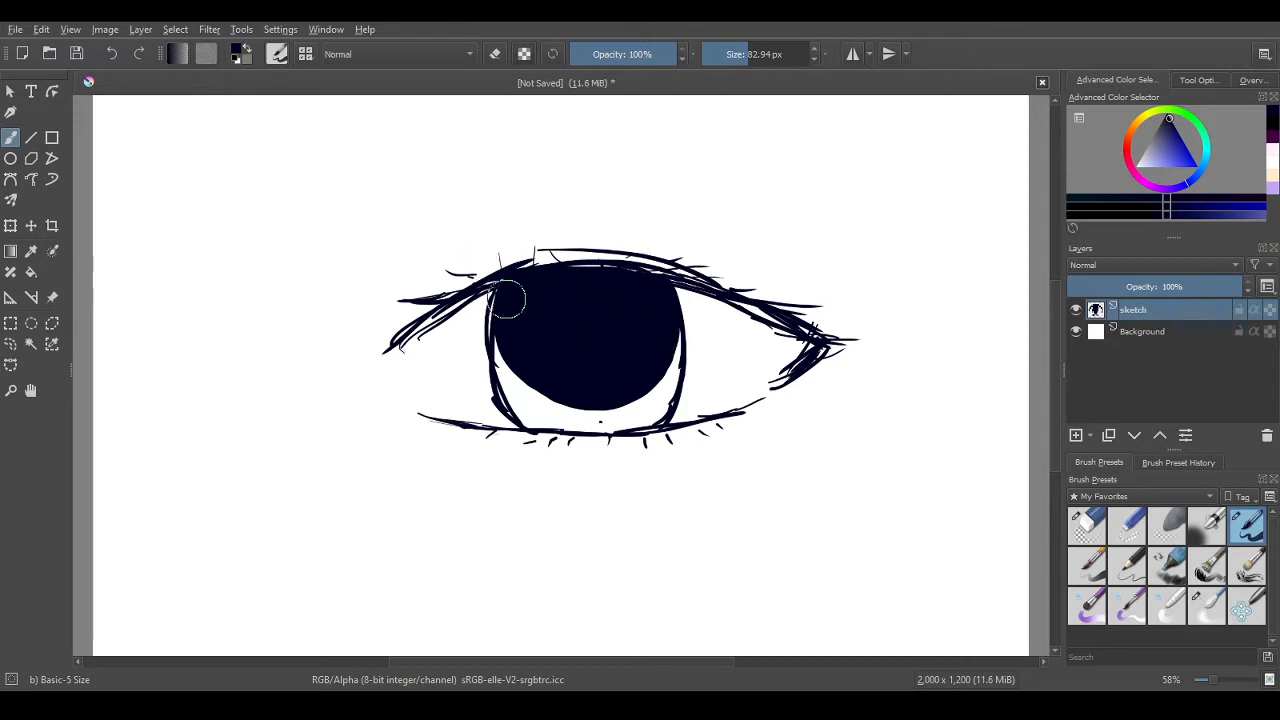
{"action": "mouse_move", "coordinate": [520, 334]}
{"action": "left_mouse_down"}
{"action": "mouse_move", "coordinate": [503, 329]}
{"action": "mouse_move", "coordinate": [530, 374]}
{"action": "left_mouse_up"}
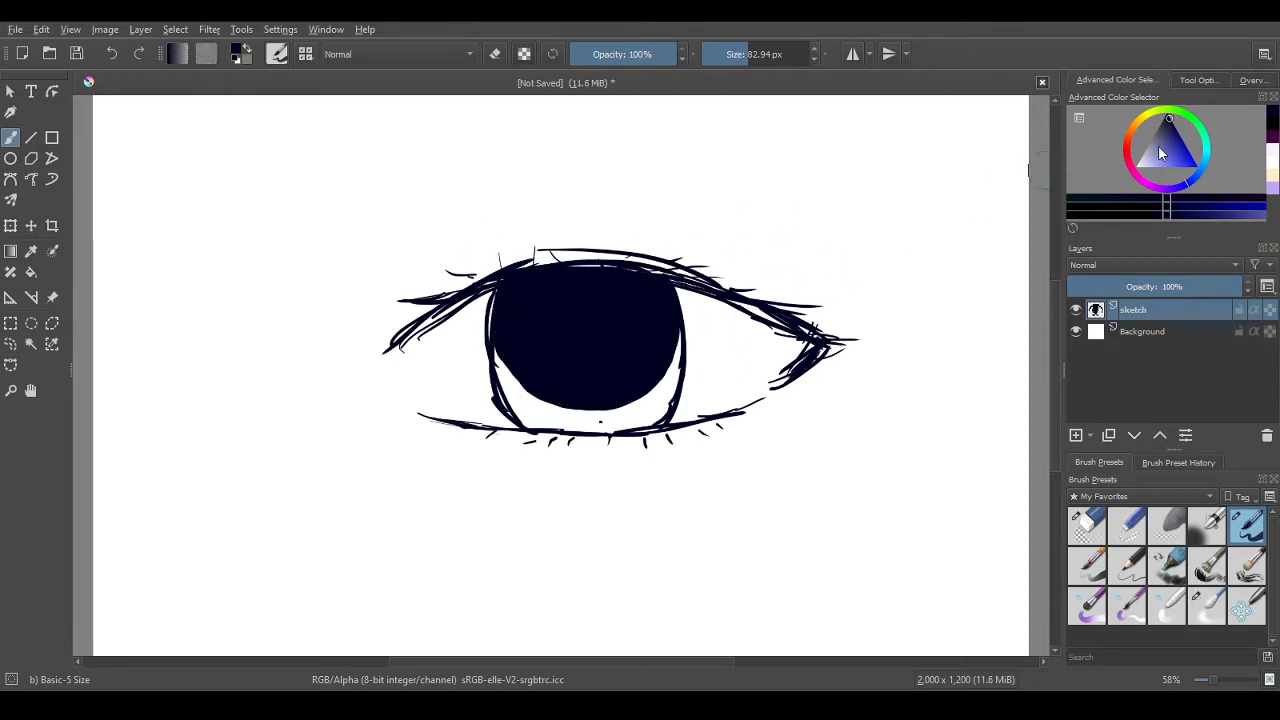
Shade the upper iris with a slightly lighter navy and paint a near-black round pupil in the iris's lower centre.
{"action": "left_click", "coordinate": [1170, 122]}
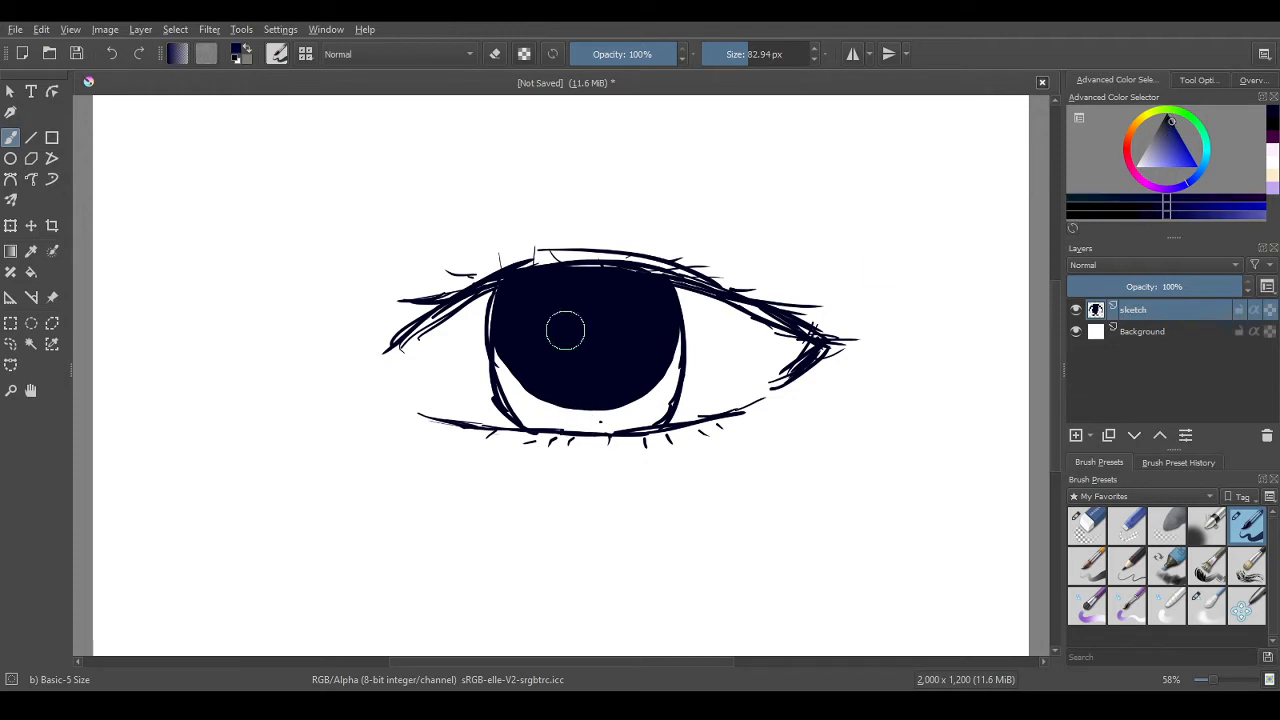
{"action": "mouse_move", "coordinate": [507, 297]}
{"action": "left_mouse_down"}
{"action": "mouse_move", "coordinate": [537, 343]}
{"action": "mouse_move", "coordinate": [588, 355]}
{"action": "mouse_move", "coordinate": [640, 327]}
{"action": "mouse_move", "coordinate": [651, 299]}
{"action": "mouse_move", "coordinate": [604, 294]}
{"action": "left_mouse_up"}
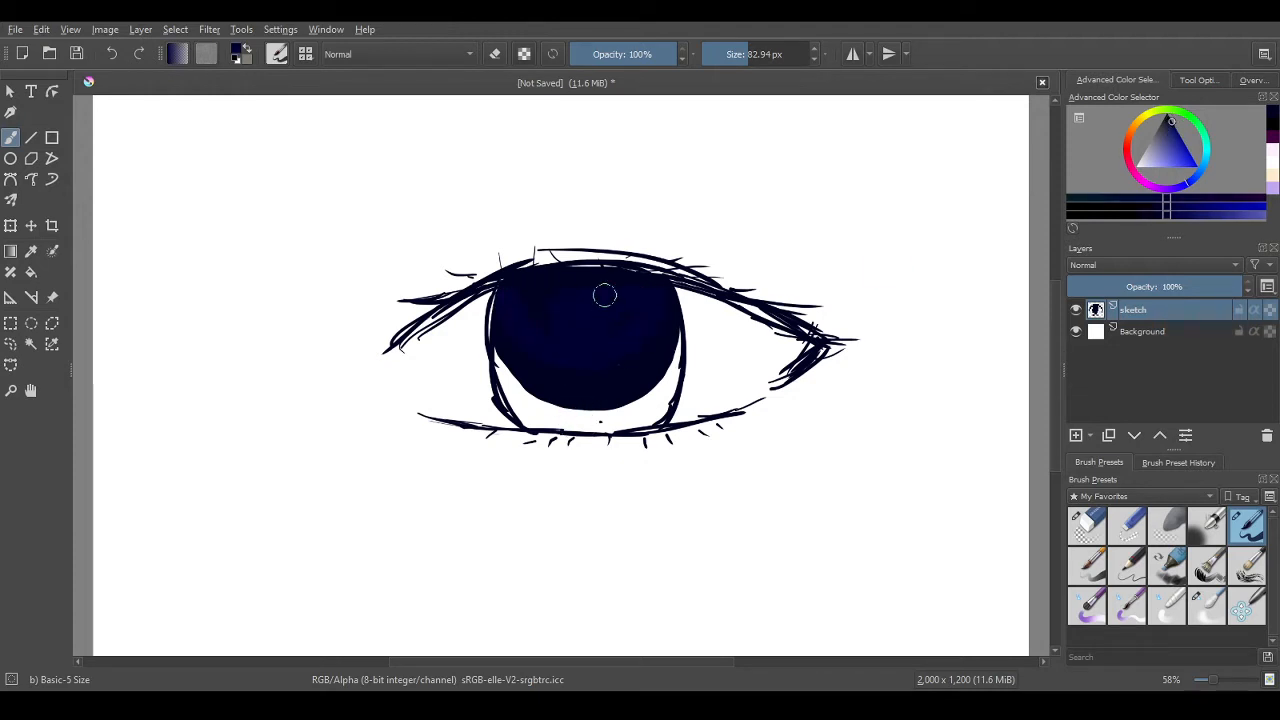
{"action": "left_click", "coordinate": [1170, 125]}
{"action": "left_click_drag", "start_coordinate": [1170, 125], "coordinate": [1168, 117]}
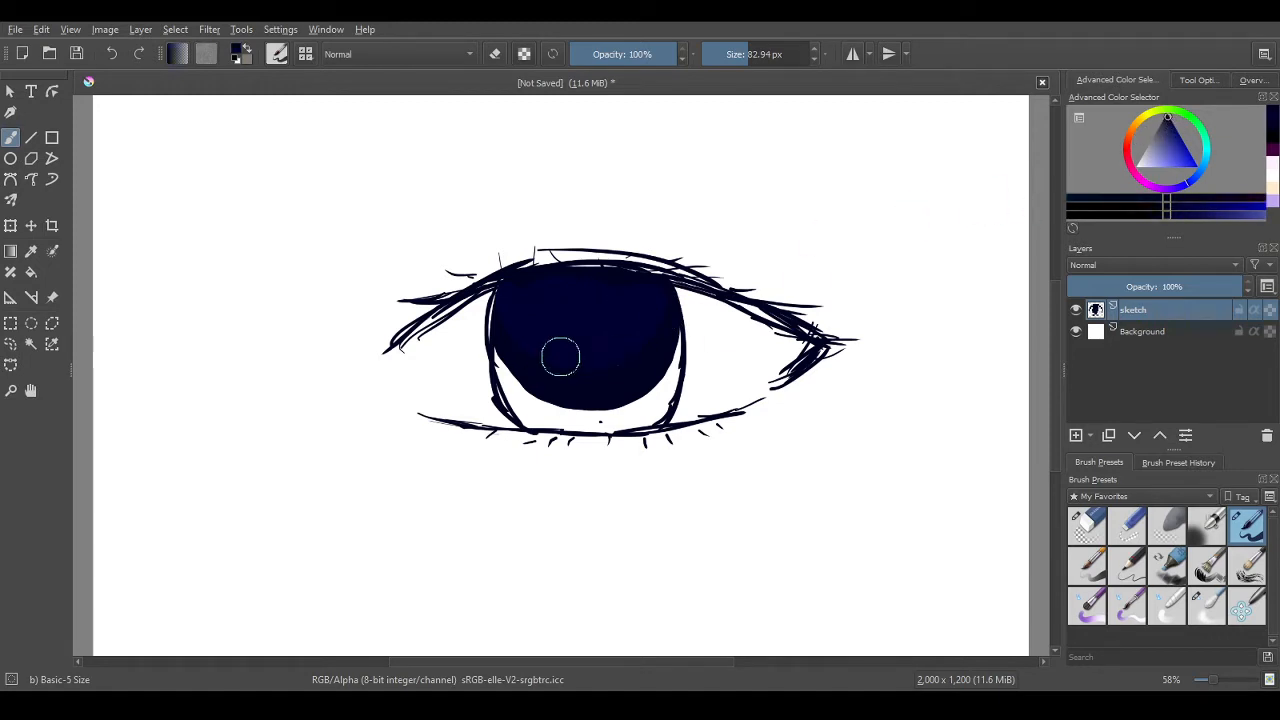
{"action": "mouse_move", "coordinate": [594, 341]}
{"action": "left_mouse_down"}
{"action": "mouse_move", "coordinate": [591, 379]}
{"action": "mouse_move", "coordinate": [571, 377]}
{"action": "mouse_move", "coordinate": [569, 355]}
{"action": "mouse_move", "coordinate": [583, 363]}
{"action": "mouse_move", "coordinate": [603, 322]}
{"action": "mouse_move", "coordinate": [591, 319]}
{"action": "mouse_move", "coordinate": [560, 355]}
{"action": "mouse_move", "coordinate": [597, 329]}
{"action": "mouse_move", "coordinate": [616, 356]}
{"action": "left_mouse_up"}
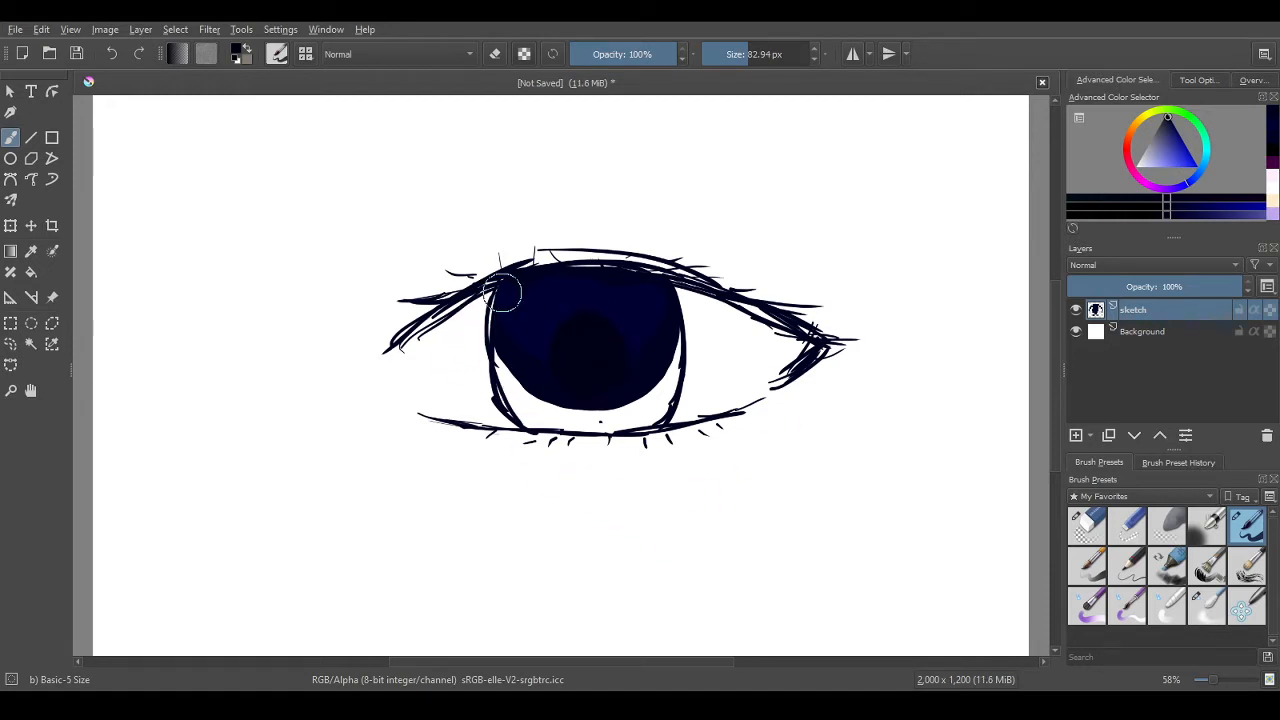
Thicken the left and right iris outlines down to the lower lid and darken the upper lid line with near-black strokes.
{"action": "mouse_move", "coordinate": [503, 292]}
{"action": "left_mouse_down"}
{"action": "mouse_move", "coordinate": [484, 351]}
{"action": "mouse_move", "coordinate": [490, 336]}
{"action": "mouse_move", "coordinate": [512, 416]}
{"action": "mouse_move", "coordinate": [502, 402]}
{"action": "mouse_move", "coordinate": [528, 428]}
{"action": "left_mouse_up"}
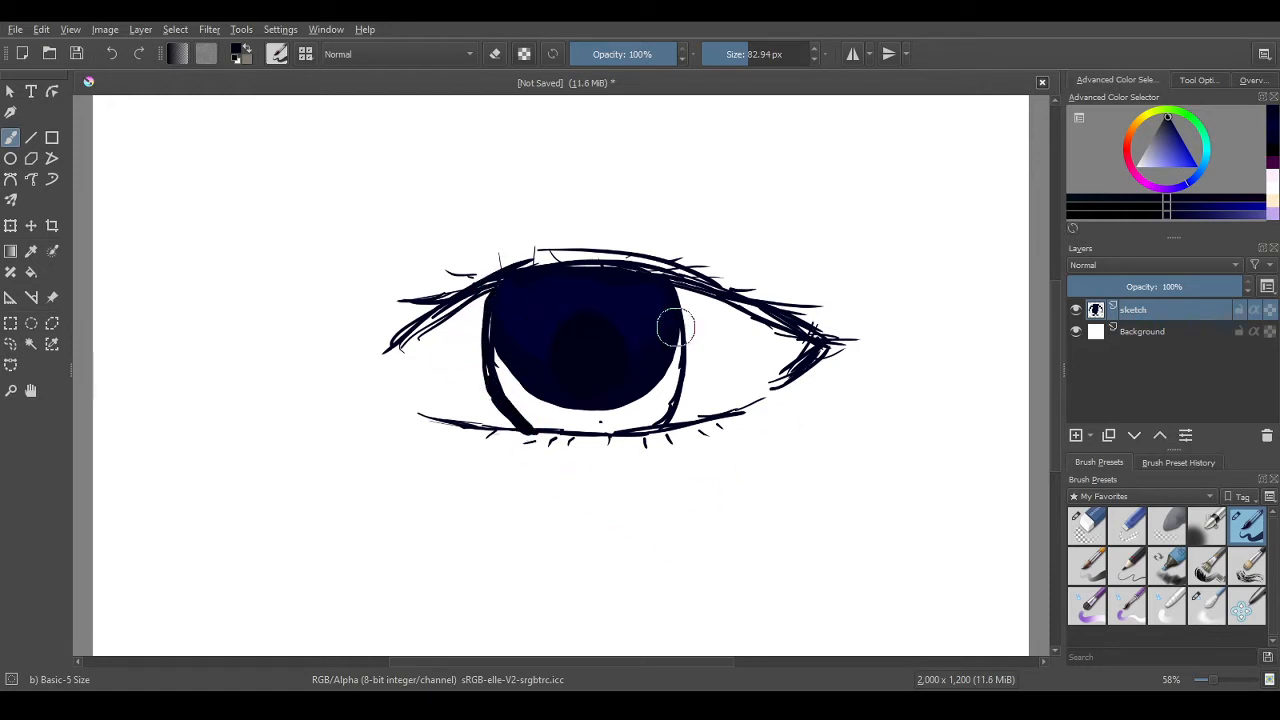
{"action": "mouse_move", "coordinate": [684, 282]}
{"action": "left_mouse_down"}
{"action": "mouse_move", "coordinate": [688, 347]}
{"action": "mouse_move", "coordinate": [668, 418]}
{"action": "left_mouse_up"}
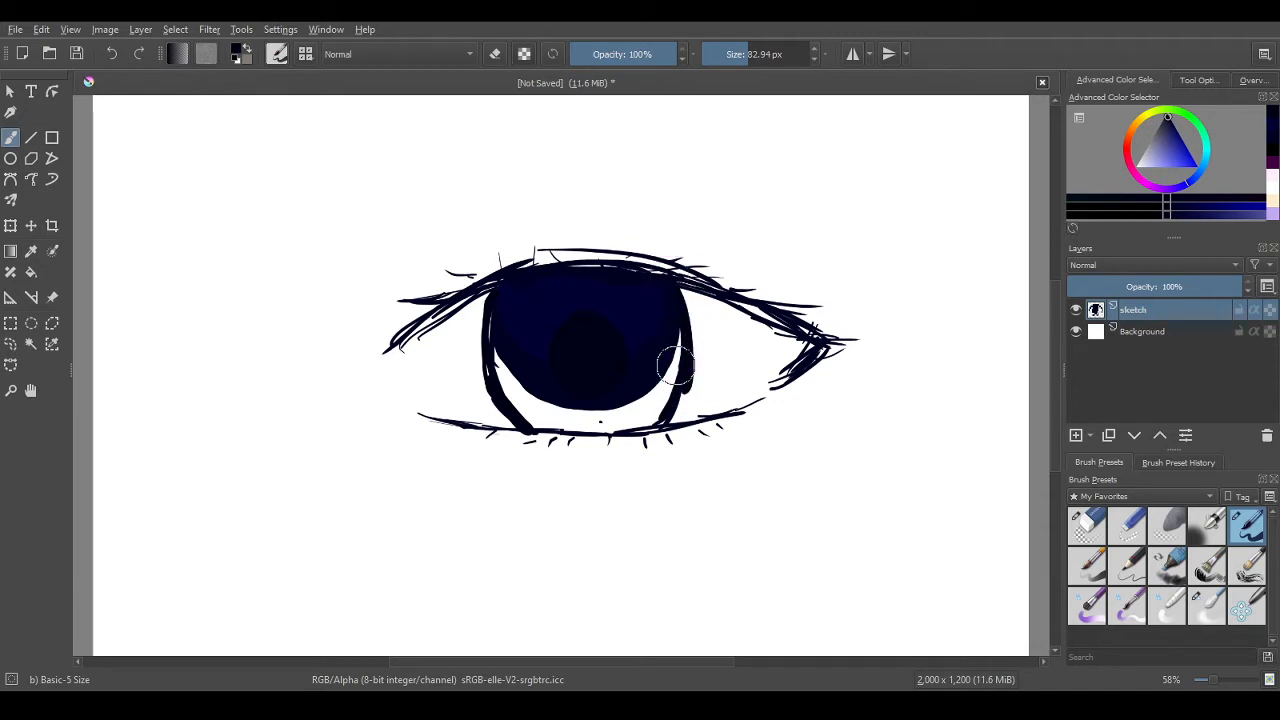
{"action": "left_click_drag", "start_coordinate": [498, 386], "coordinate": [522, 428]}
{"action": "left_click_drag", "start_coordinate": [682, 390], "coordinate": [664, 424]}
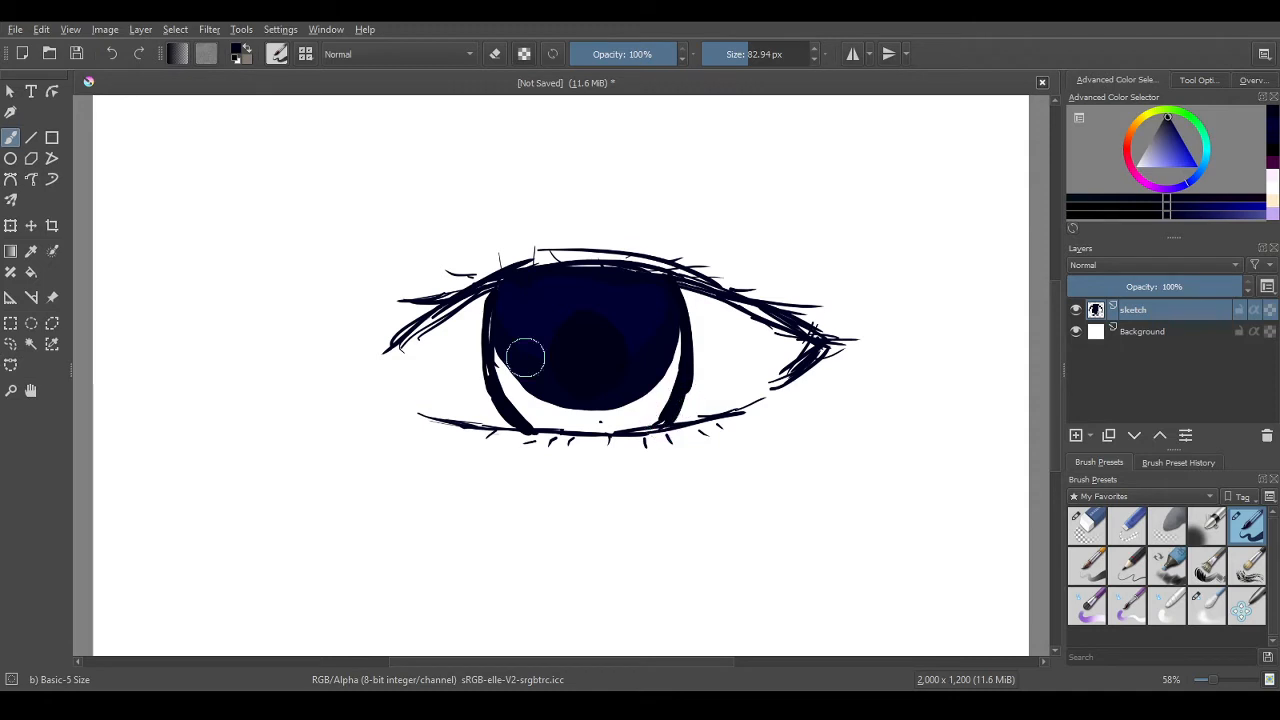
{"action": "mouse_move", "coordinate": [535, 262]}
{"action": "left_mouse_down"}
{"action": "mouse_move", "coordinate": [646, 262]}
{"action": "mouse_move", "coordinate": [758, 296]}
{"action": "left_mouse_up"}
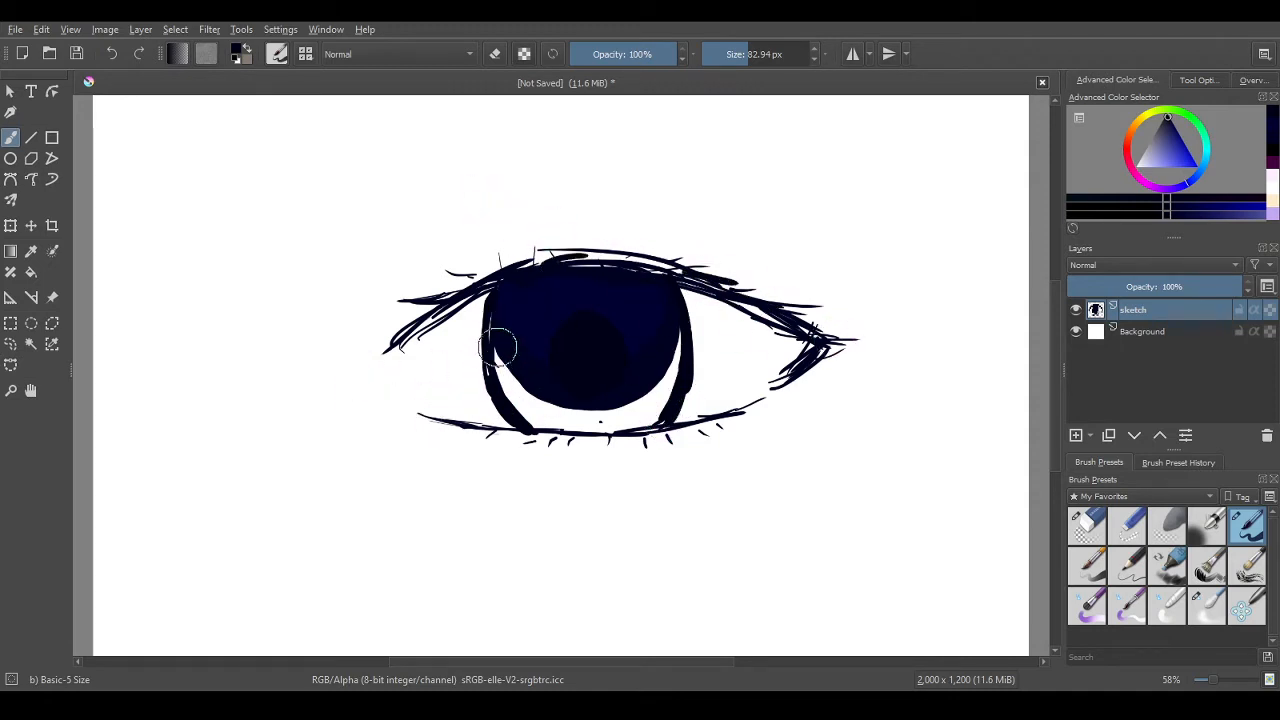
{"action": "mouse_move", "coordinate": [505, 353]}
{"action": "left_mouse_down"}
{"action": "mouse_move", "coordinate": [538, 395]}
{"action": "mouse_move", "coordinate": [495, 347]}
{"action": "mouse_move", "coordinate": [570, 404]}
{"action": "left_mouse_up"}
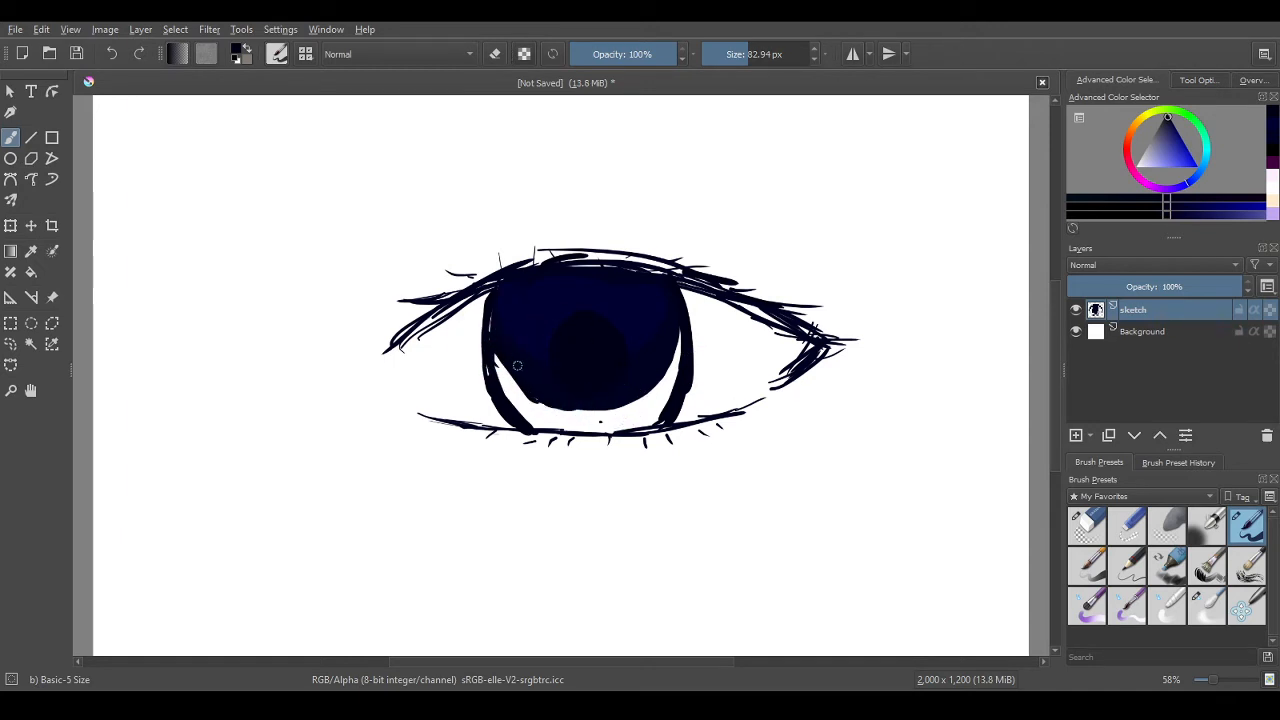
{"action": "left_click", "coordinate": [111, 59]}
{"action": "left_click", "coordinate": [111, 59]}
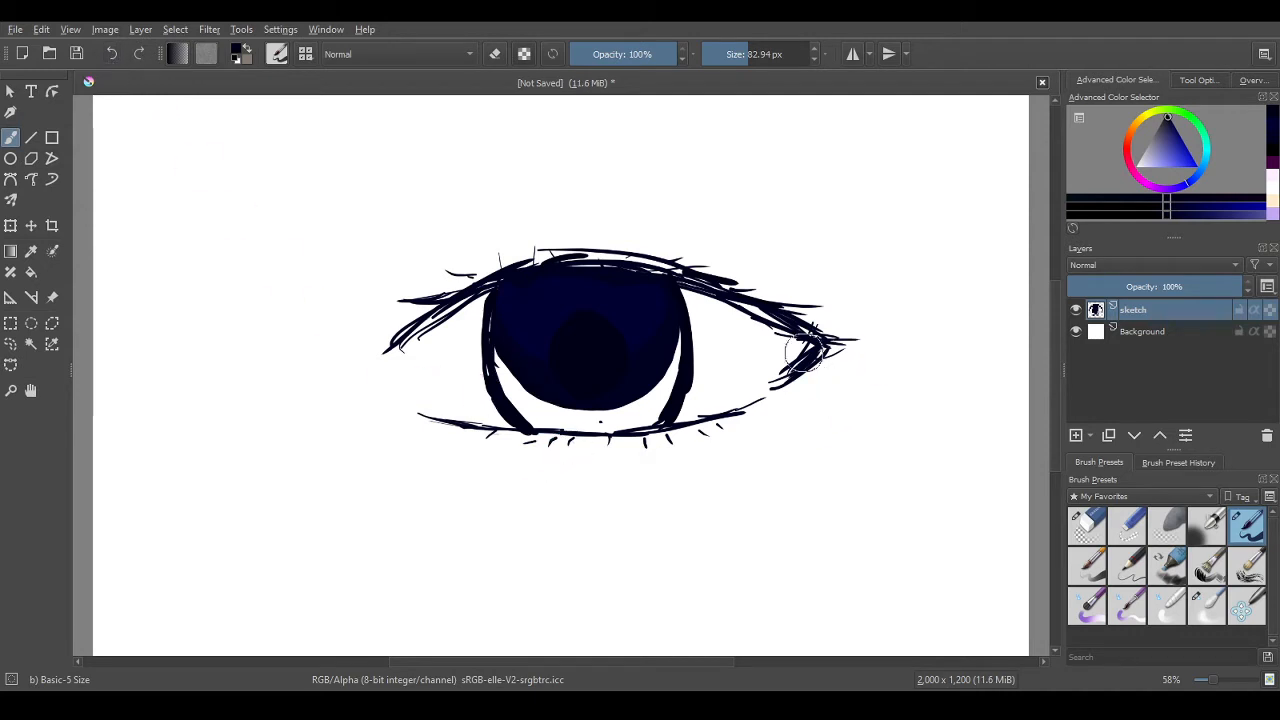
Add a new layer above the sketch layer and name it "line art".
{"action": "left_click", "coordinate": [1076, 436]}
{"action": "left_click", "coordinate": [1158, 330]}
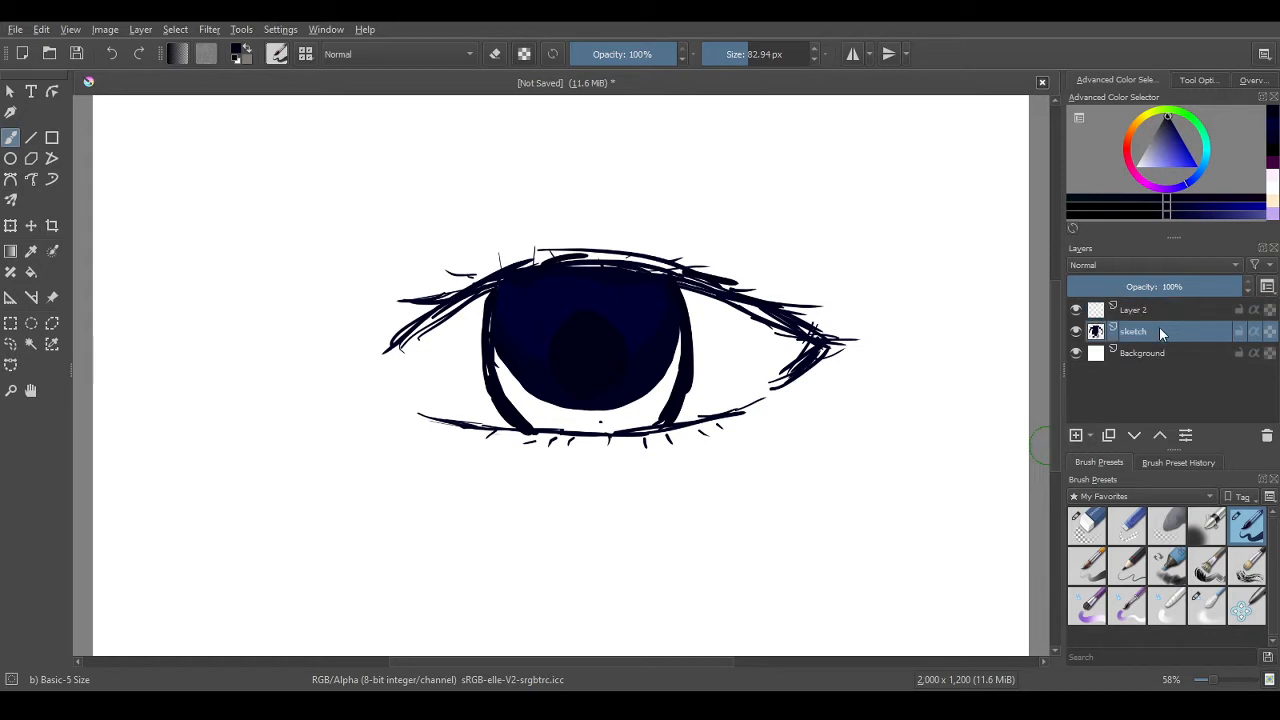
{"action": "left_click", "coordinate": [1154, 309]}
{"action": "double_click", "coordinate": [1160, 311]}
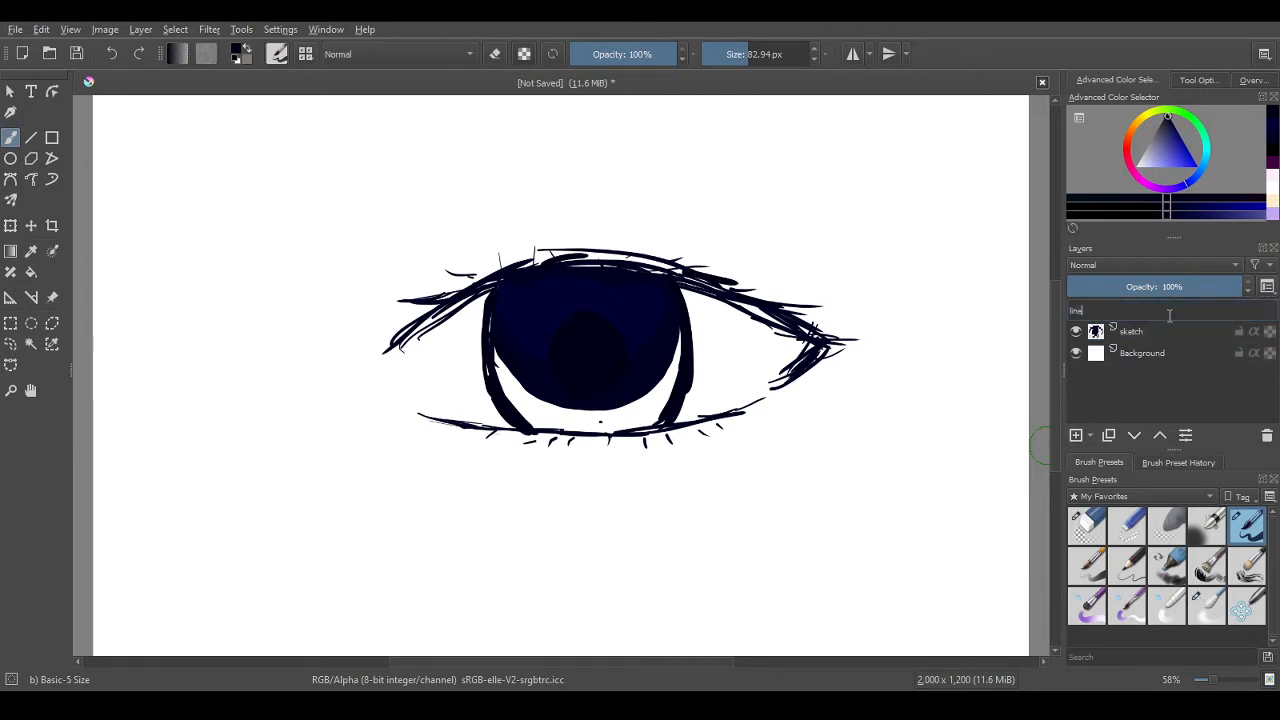
{"action": "key", "text": "Return"}
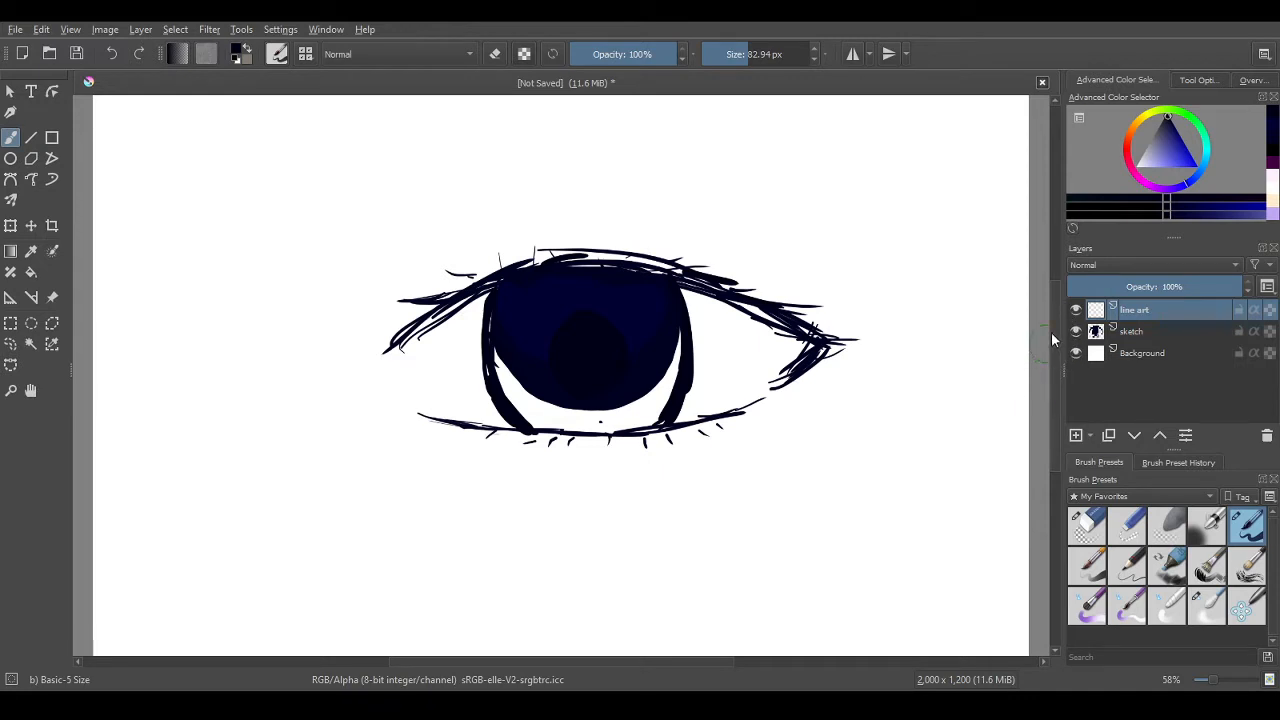
Lower the sketch layer's opacity to 55%, then make the line art layer active with black as the brush color.
{"action": "left_click", "coordinate": [1148, 337]}
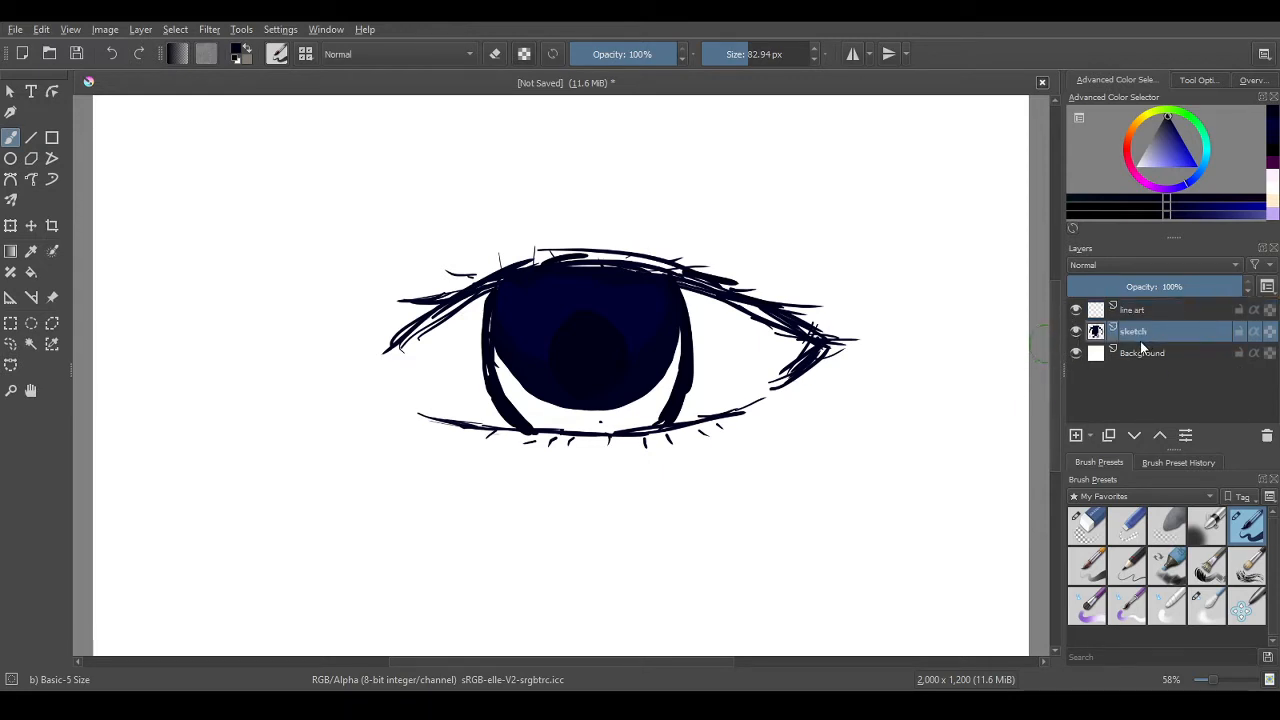
{"action": "left_click", "coordinate": [1178, 290]}
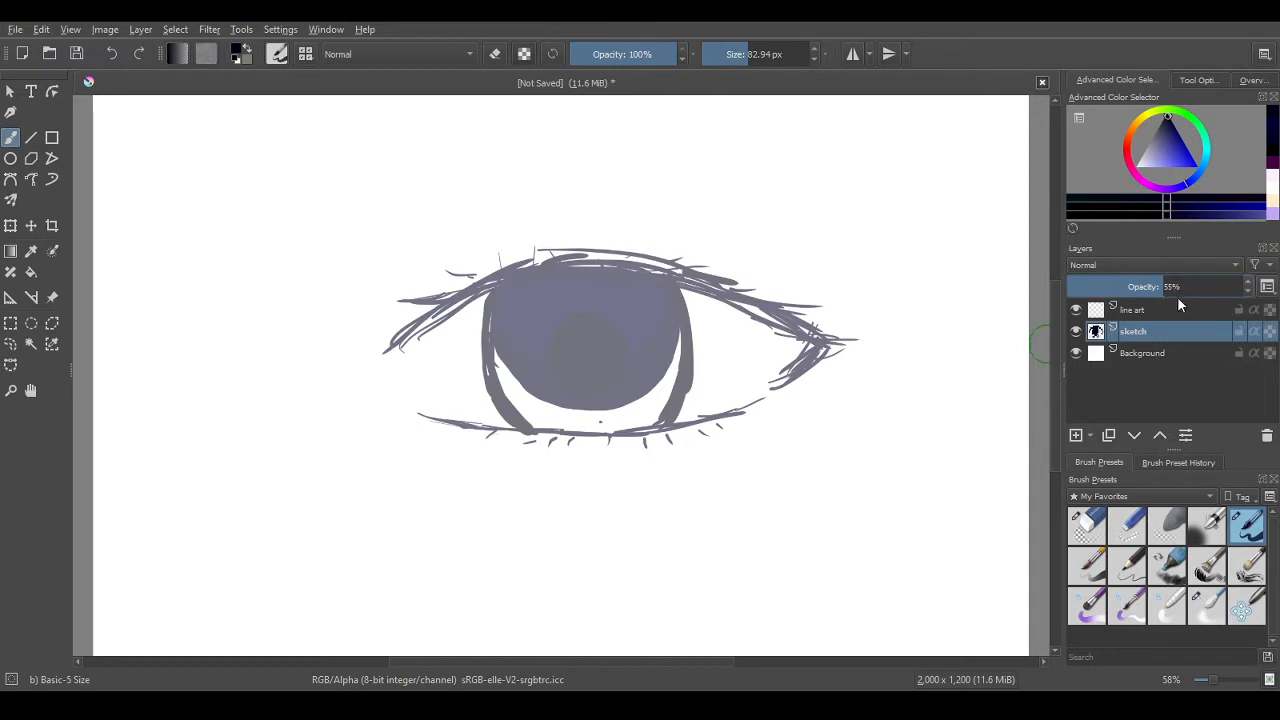
{"action": "left_click", "coordinate": [1177, 308]}
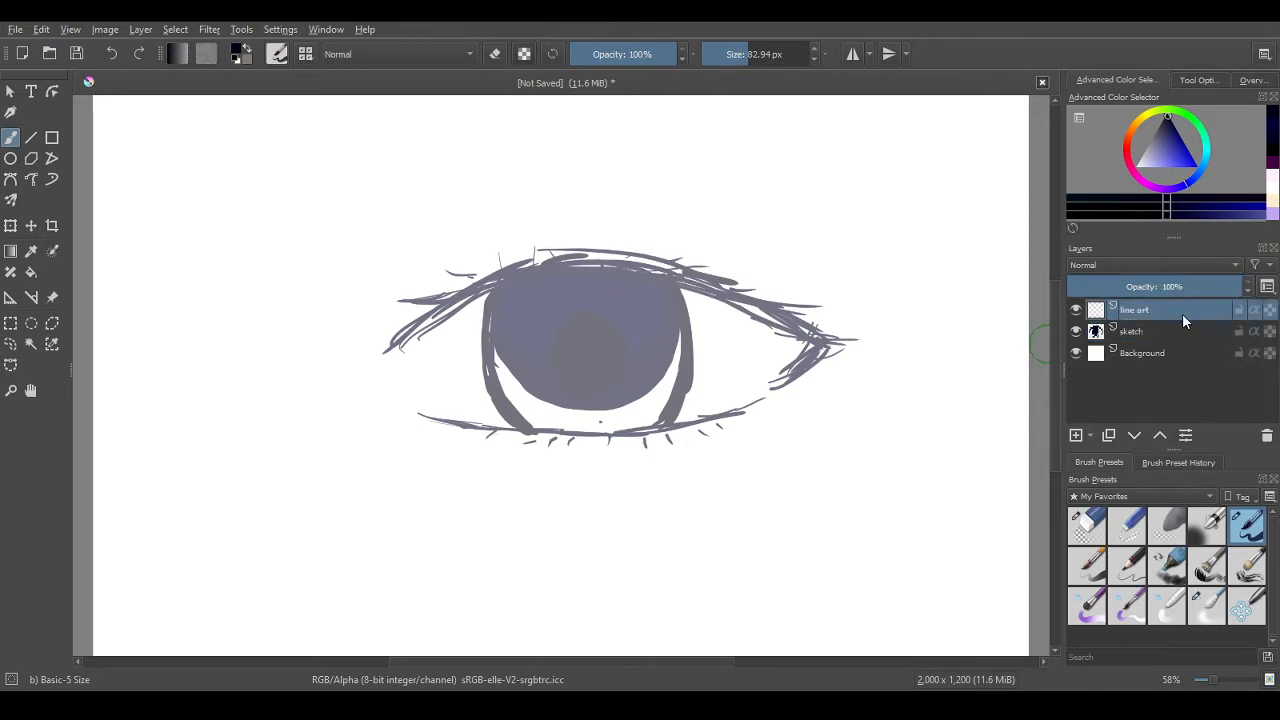
{"action": "left_click", "coordinate": [1172, 113]}
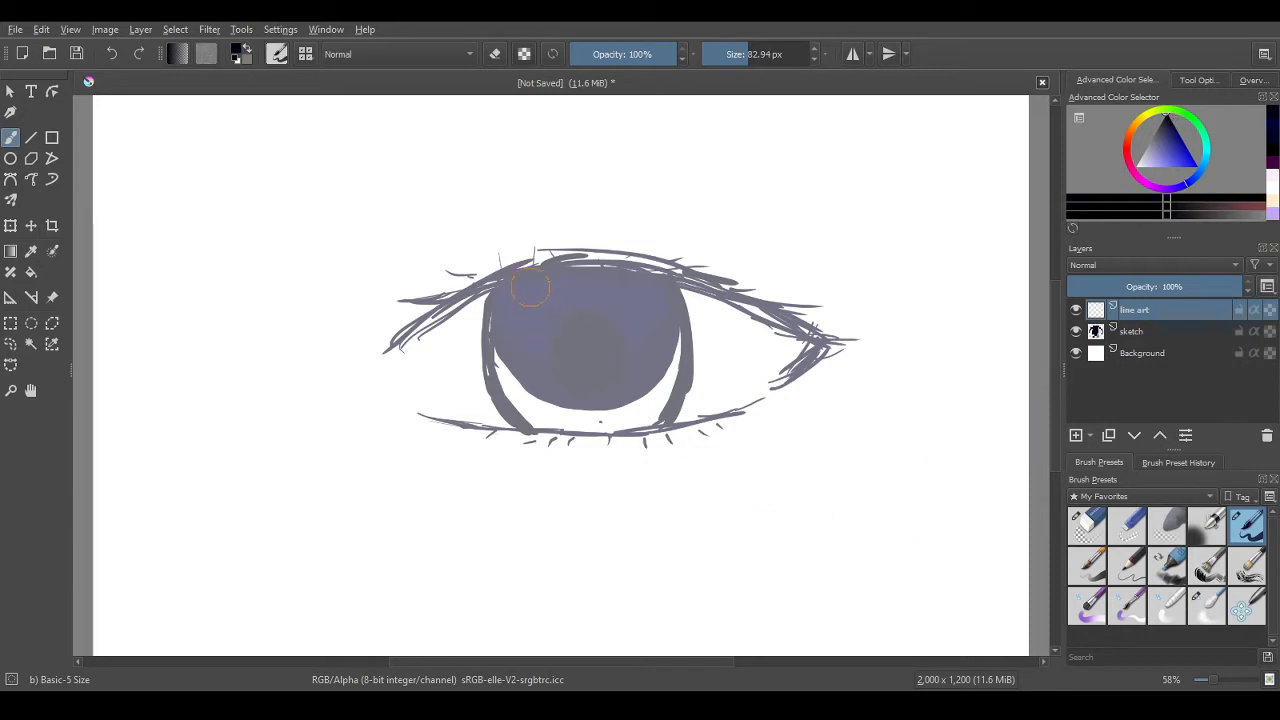
{"action": "mouse_move", "coordinate": [405, 340]}
{"action": "left_mouse_down"}
{"action": "mouse_move", "coordinate": [388, 350]}
{"action": "mouse_move", "coordinate": [457, 297]}
{"action": "mouse_move", "coordinate": [546, 275]}
{"action": "mouse_move", "coordinate": [690, 300]}
{"action": "left_mouse_up"}
{"action": "left_click", "coordinate": [106, 58]}
{"action": "mouse_move", "coordinate": [390, 348]}
{"action": "left_mouse_down"}
{"action": "mouse_move", "coordinate": [452, 302]}
{"action": "mouse_move", "coordinate": [527, 276]}
{"action": "mouse_move", "coordinate": [630, 270]}
{"action": "mouse_move", "coordinate": [664, 270]}
{"action": "mouse_move", "coordinate": [808, 339]}
{"action": "left_mouse_up"}
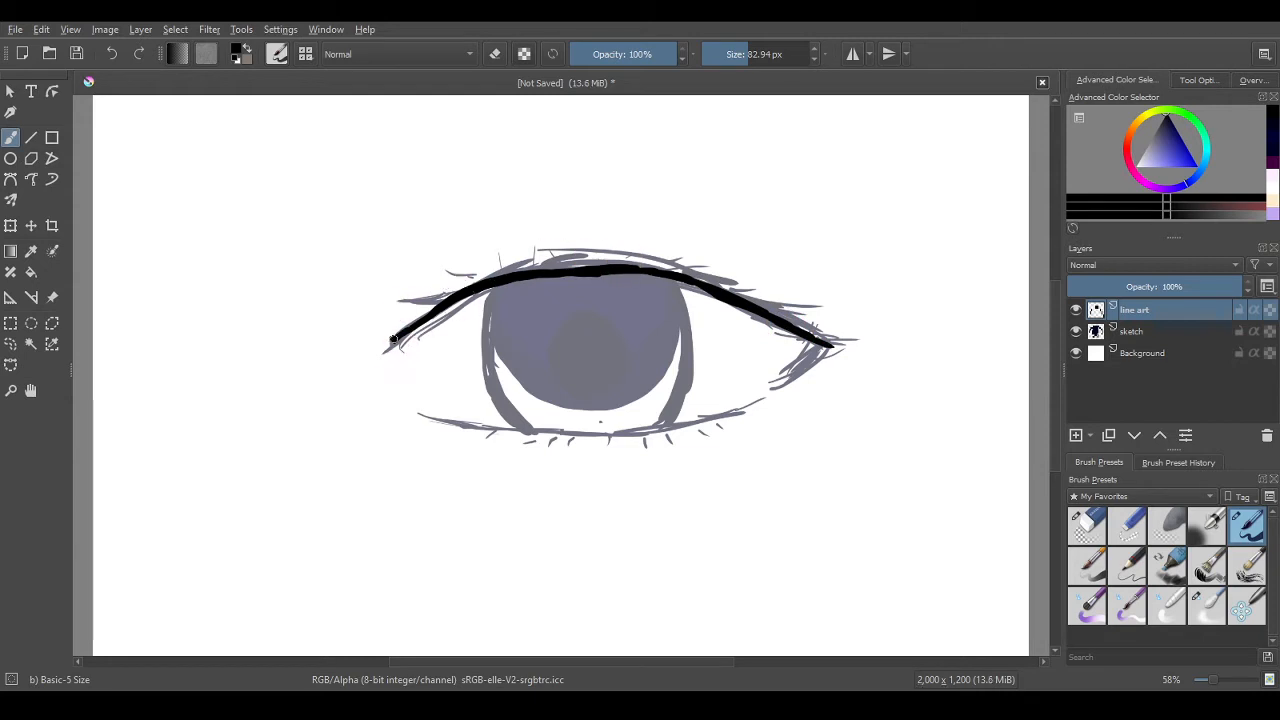
{"action": "left_click_drag", "start_coordinate": [407, 328], "coordinate": [505, 278]}
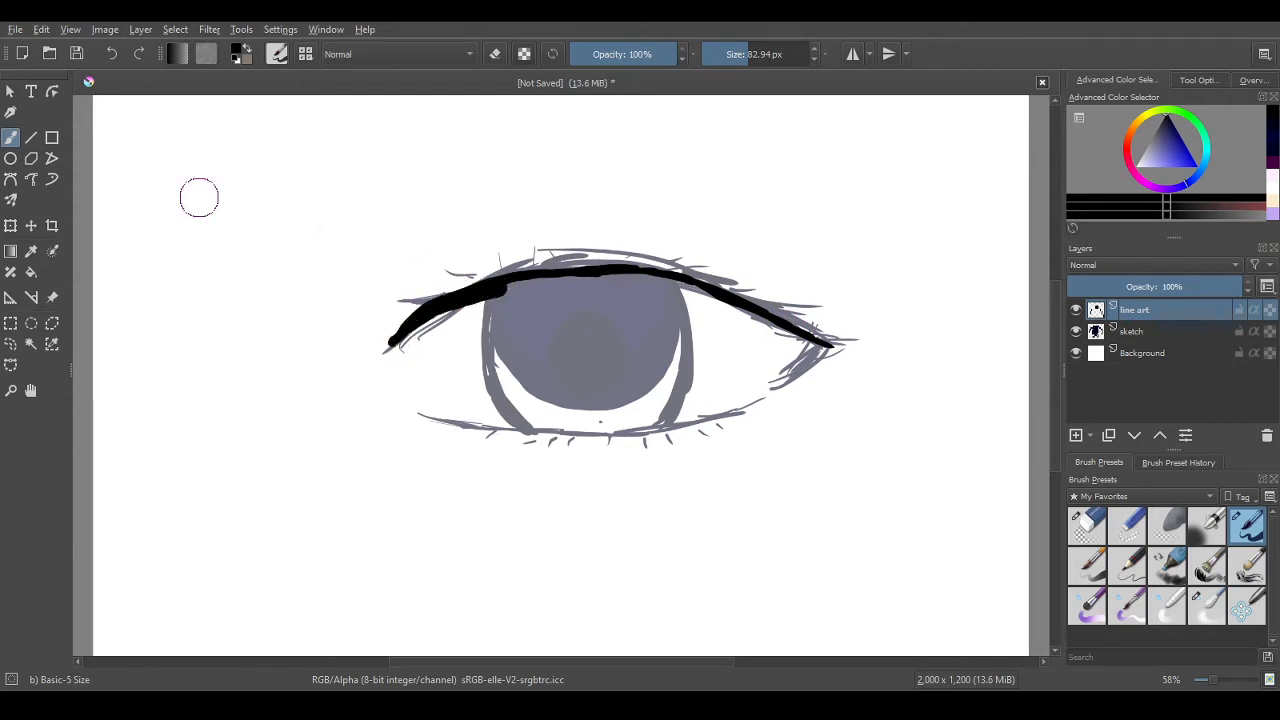
{"action": "left_click", "coordinate": [110, 55]}
{"action": "left_click", "coordinate": [110, 55]}
{"action": "left_click", "coordinate": [109, 59]}
{"action": "left_click", "coordinate": [111, 60]}
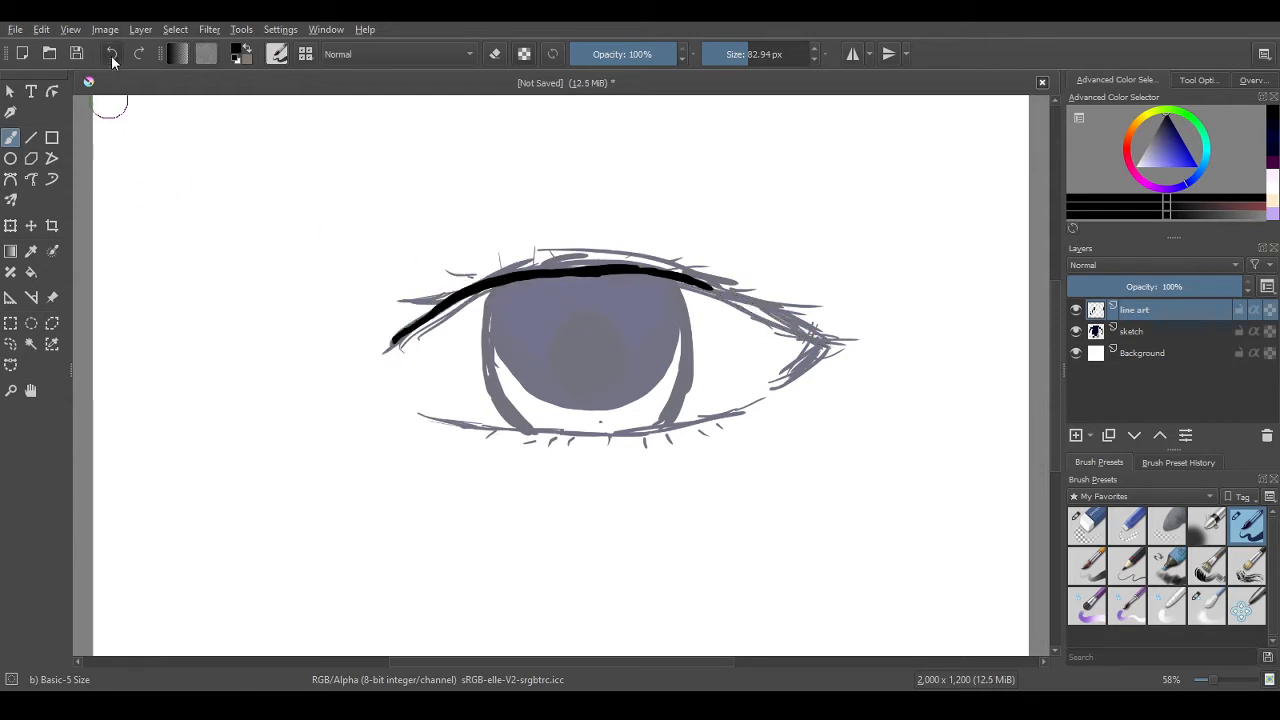
{"action": "left_click", "coordinate": [111, 55]}
{"action": "left_click", "coordinate": [112, 55]}
{"action": "left_click", "coordinate": [113, 55]}
{"action": "left_click", "coordinate": [113, 56]}
{"action": "left_click", "coordinate": [140, 55]}
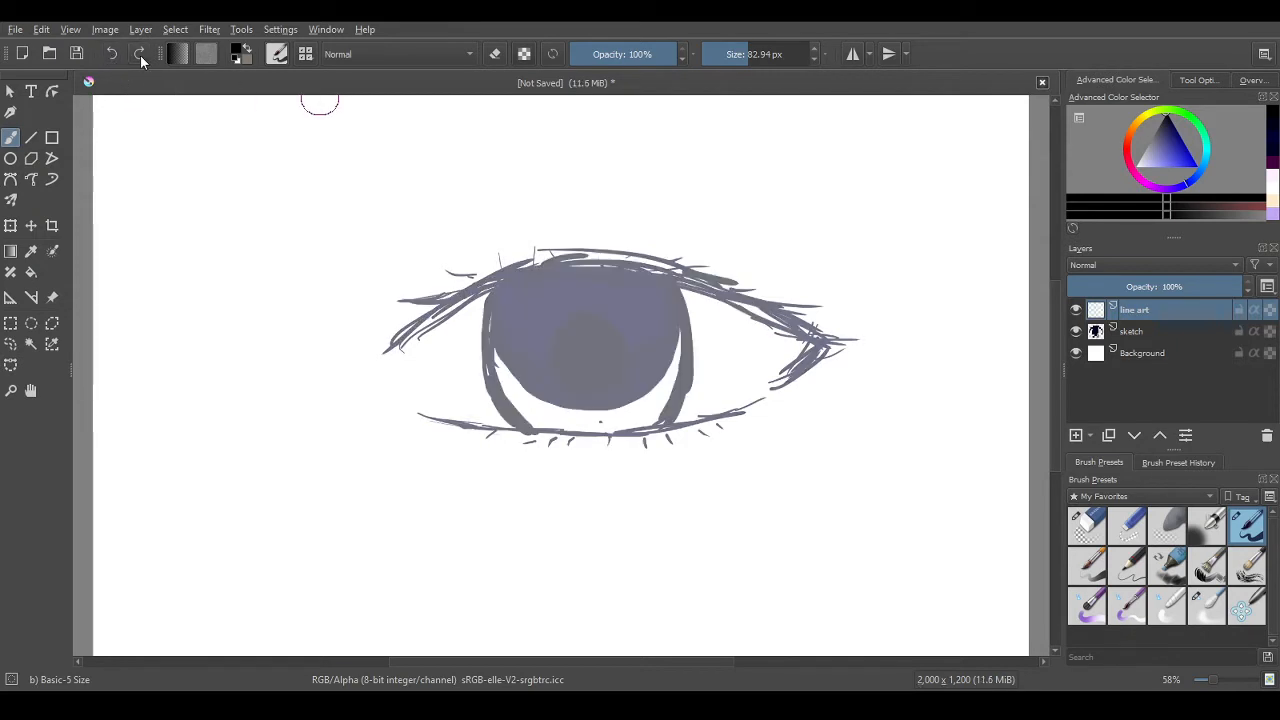
{"action": "left_click", "coordinate": [140, 55]}
{"action": "left_click", "coordinate": [111, 55]}
{"action": "left_click", "coordinate": [112, 61]}
Set brush smoothing to Stabilizer with distance 53.3 and trace the upper lid and the right eye corner in black.
{"action": "left_click", "coordinate": [1210, 79]}
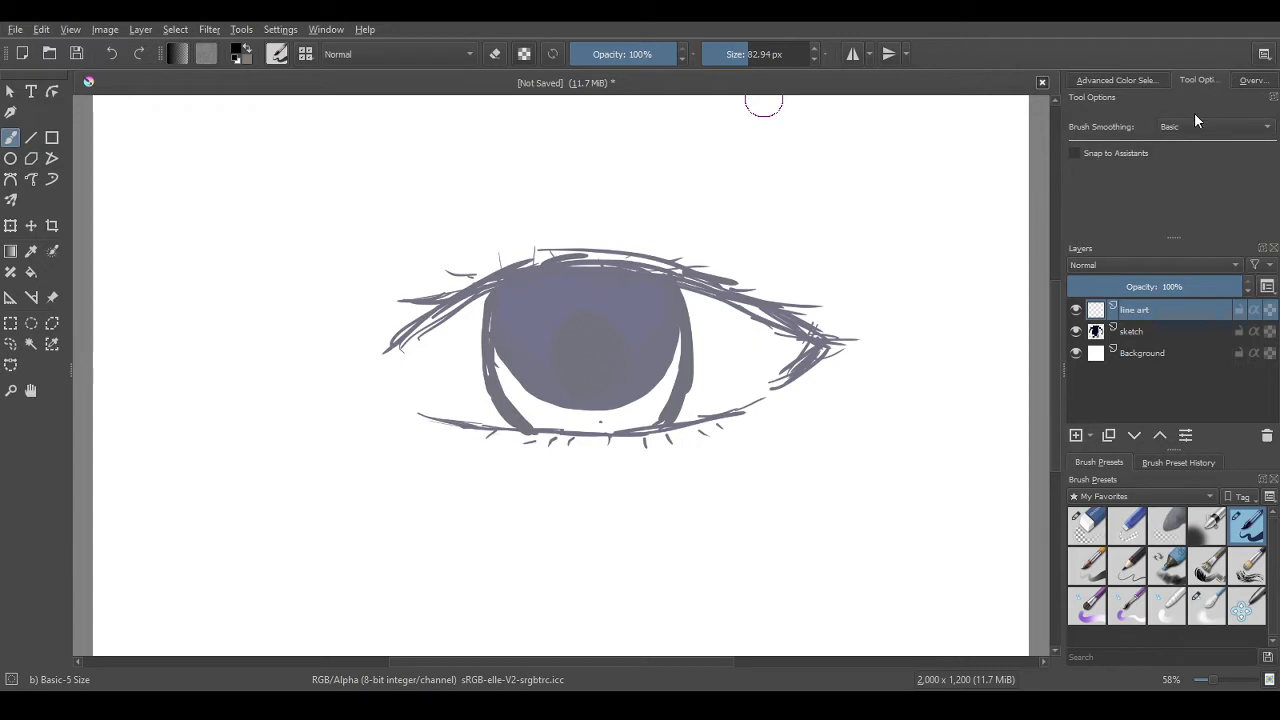
{"action": "left_click", "coordinate": [1200, 127]}
{"action": "left_click", "coordinate": [1189, 163]}
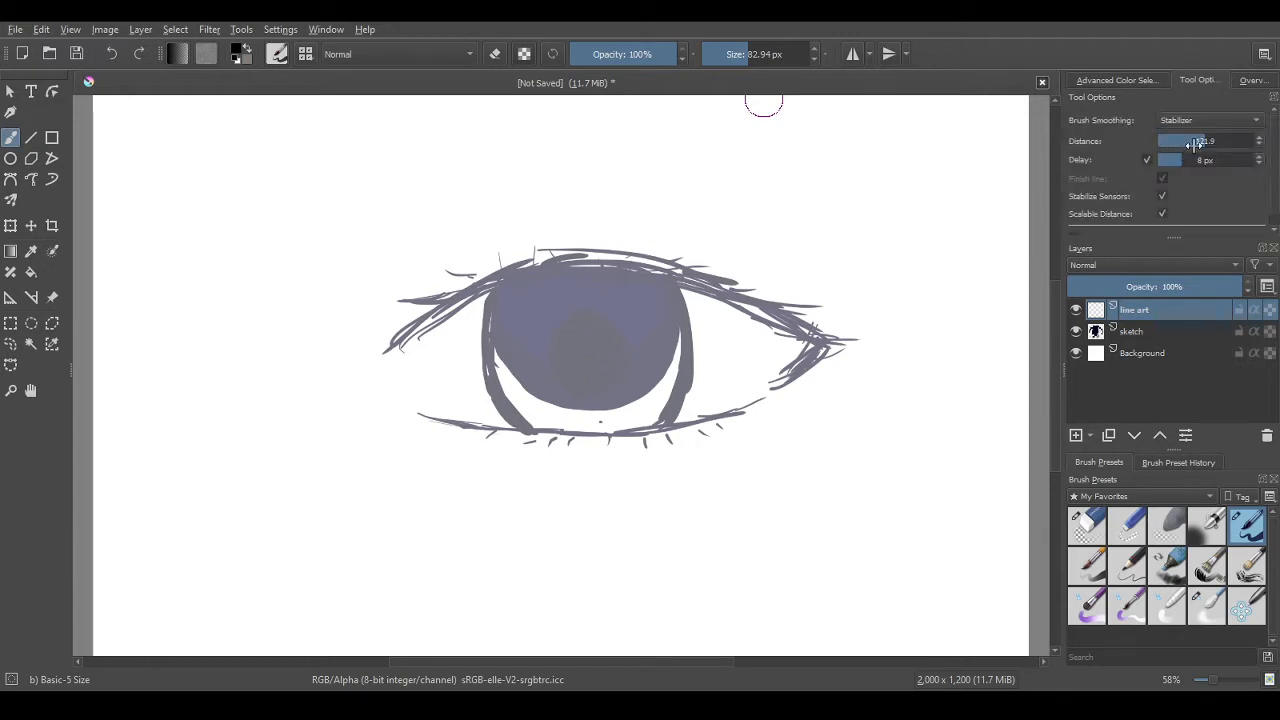
{"action": "left_click_drag", "start_coordinate": [1194, 146], "coordinate": [1192, 142]}
{"action": "mouse_move", "coordinate": [395, 343]}
{"action": "left_mouse_down"}
{"action": "mouse_move", "coordinate": [470, 303]}
{"action": "mouse_move", "coordinate": [573, 272]}
{"action": "mouse_move", "coordinate": [751, 306]}
{"action": "left_mouse_up"}
{"action": "mouse_move", "coordinate": [805, 328]}
{"action": "left_mouse_down"}
{"action": "mouse_move", "coordinate": [851, 346]}
{"action": "mouse_move", "coordinate": [771, 386]}
{"action": "left_mouse_up"}
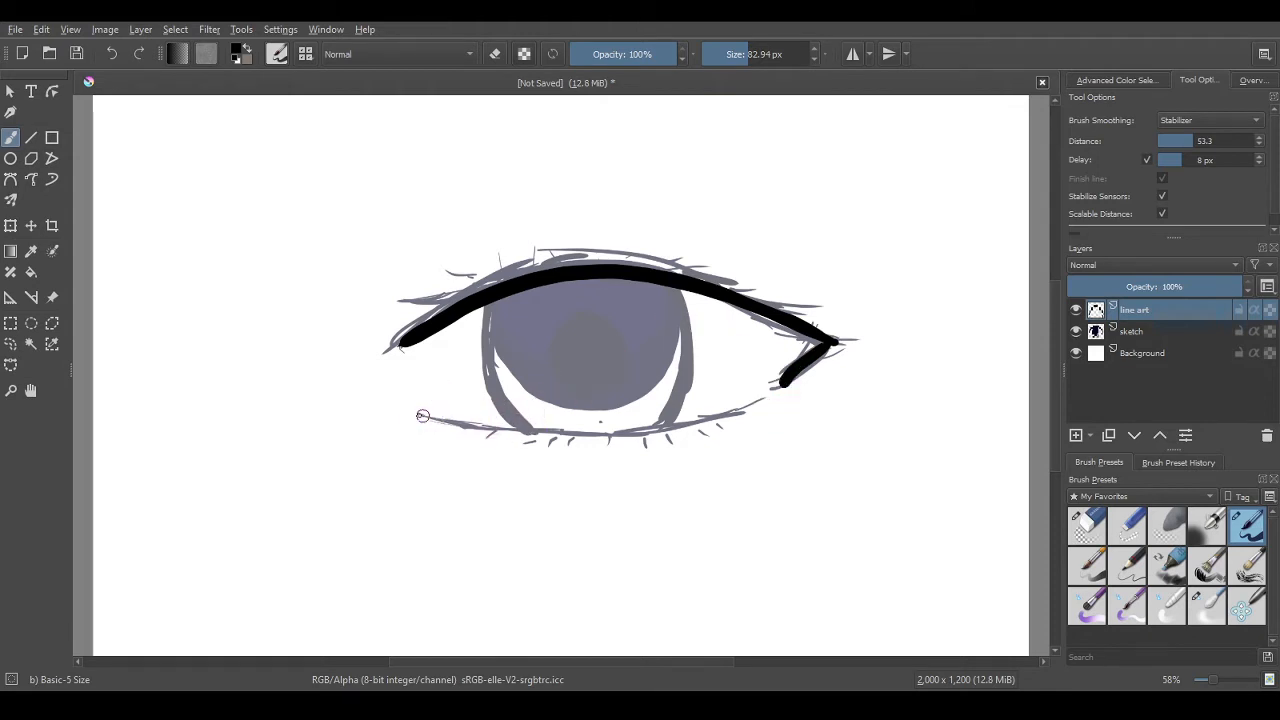
{"action": "mouse_move", "coordinate": [422, 416]}
{"action": "left_mouse_down"}
{"action": "mouse_move", "coordinate": [660, 428]}
{"action": "mouse_move", "coordinate": [766, 400]}
{"action": "left_mouse_up"}
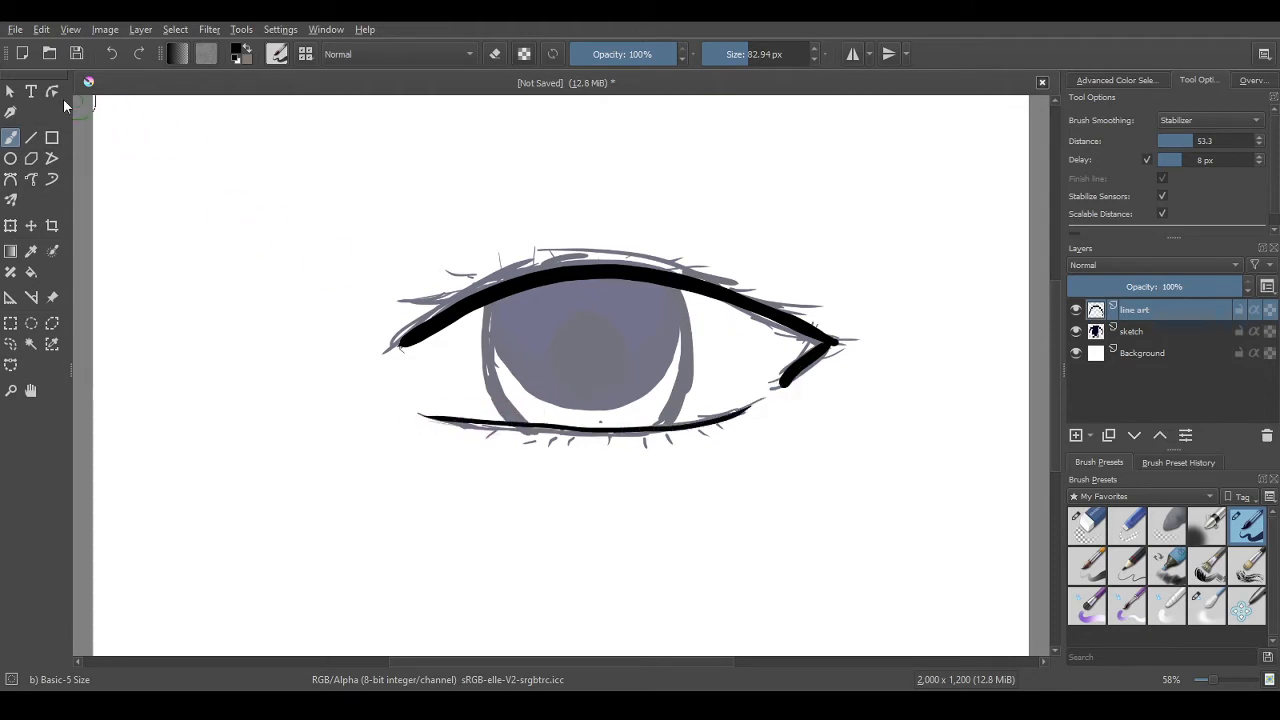
{"action": "left_click", "coordinate": [110, 55]}
{"action": "mouse_move", "coordinate": [420, 415]}
{"action": "left_mouse_down"}
{"action": "mouse_move", "coordinate": [530, 428]}
{"action": "mouse_move", "coordinate": [650, 428]}
{"action": "left_mouse_up"}
{"action": "left_click", "coordinate": [110, 55]}
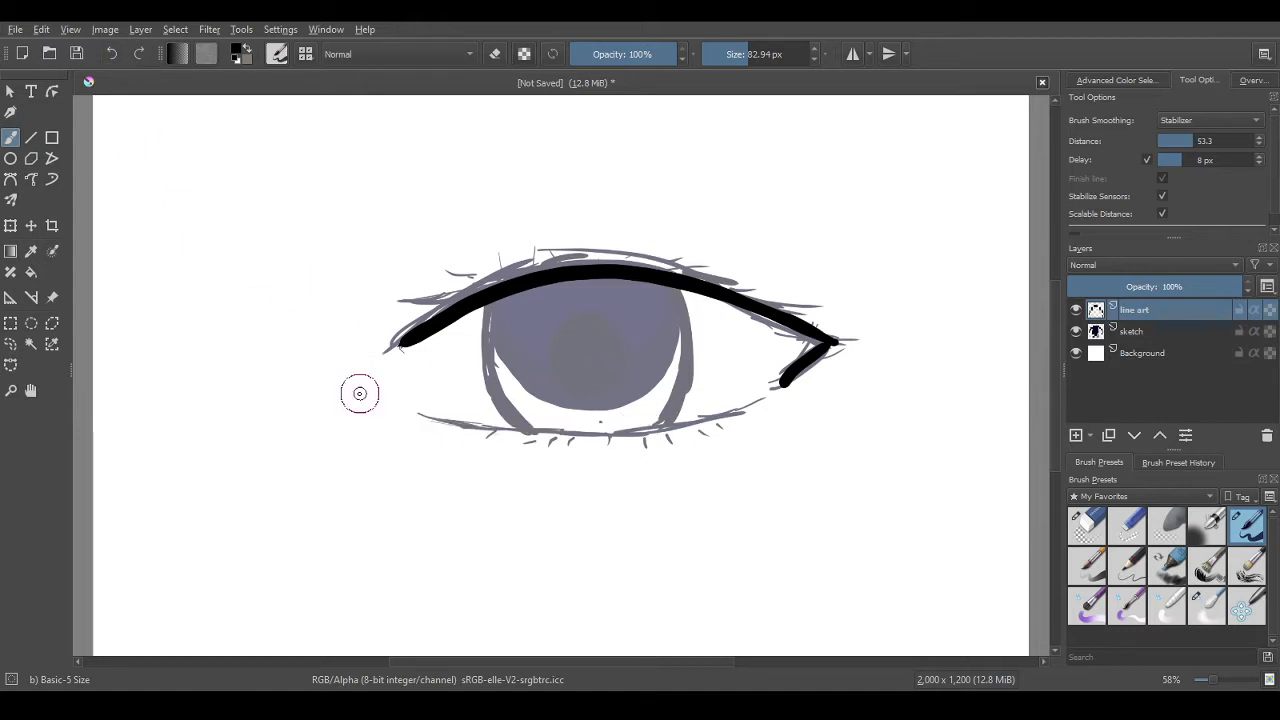
Trace the lower lid line along the sketch in one black stroke and set brush smoothing to None.
{"action": "mouse_move", "coordinate": [425, 416]}
{"action": "left_mouse_down"}
{"action": "mouse_move", "coordinate": [619, 437]}
{"action": "mouse_move", "coordinate": [751, 409]}
{"action": "left_mouse_up"}
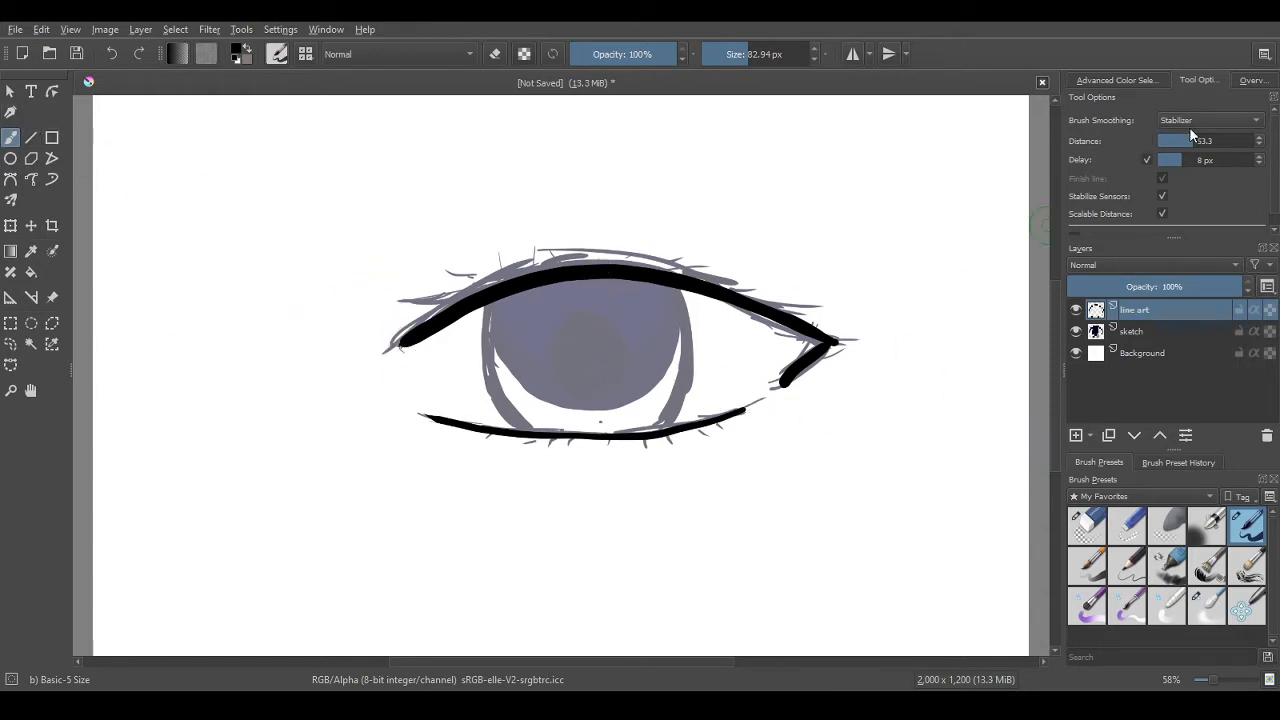
{"action": "left_click", "coordinate": [1191, 79]}
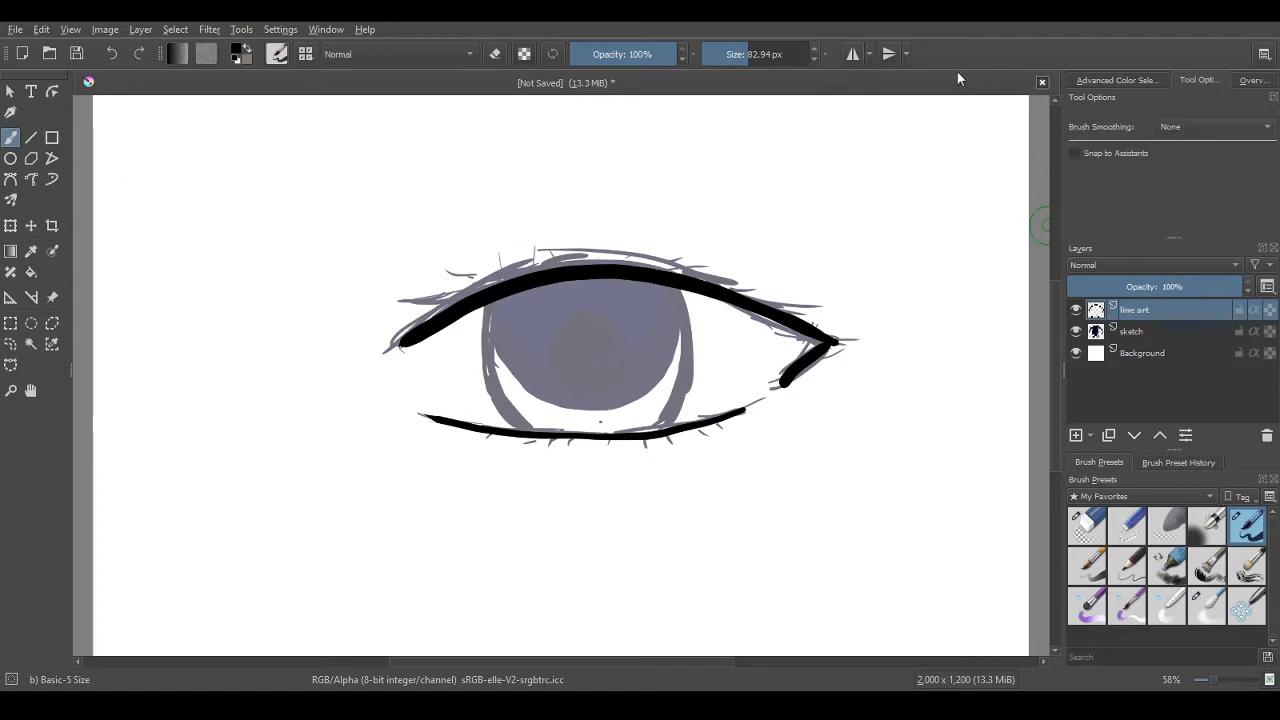
Taper the left end of the upper lid line to a point, using the Basic-5 Size brush and Eraser Circle.
{"action": "scroll", "coordinate": [553, 325], "scroll_direction": "up", "scroll_amount": 1}
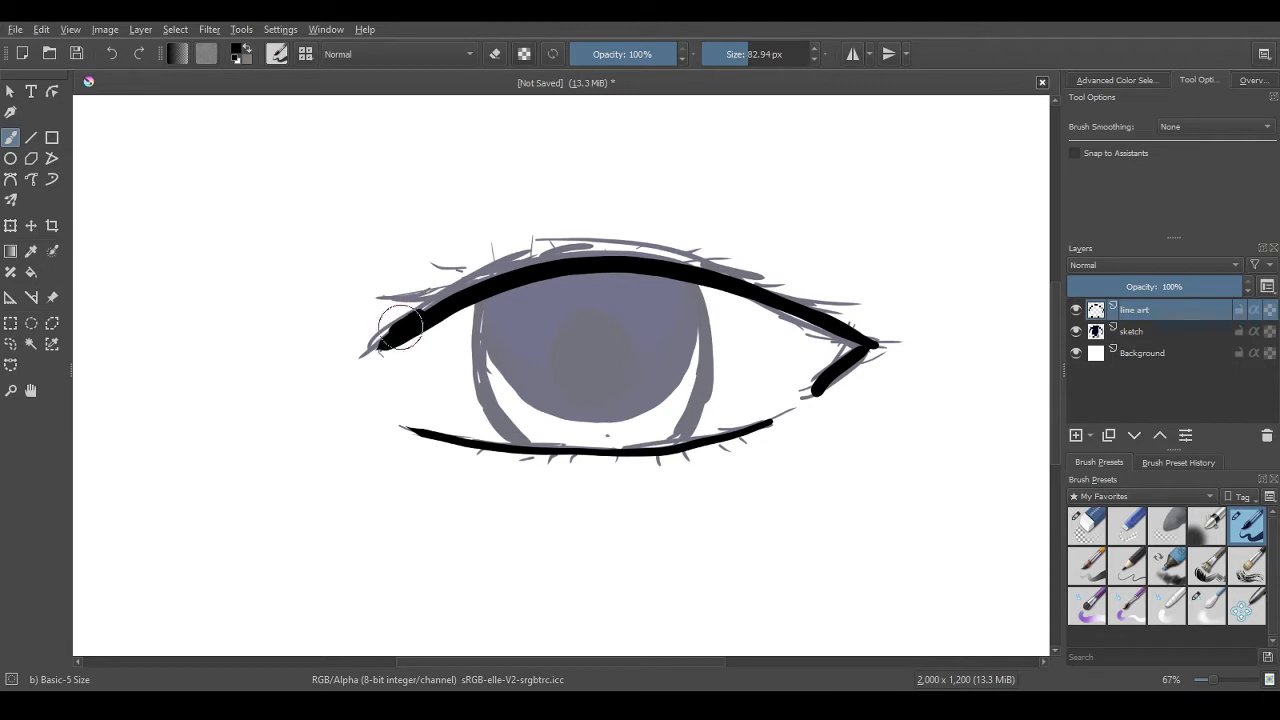
{"action": "left_click", "coordinate": [111, 53]}
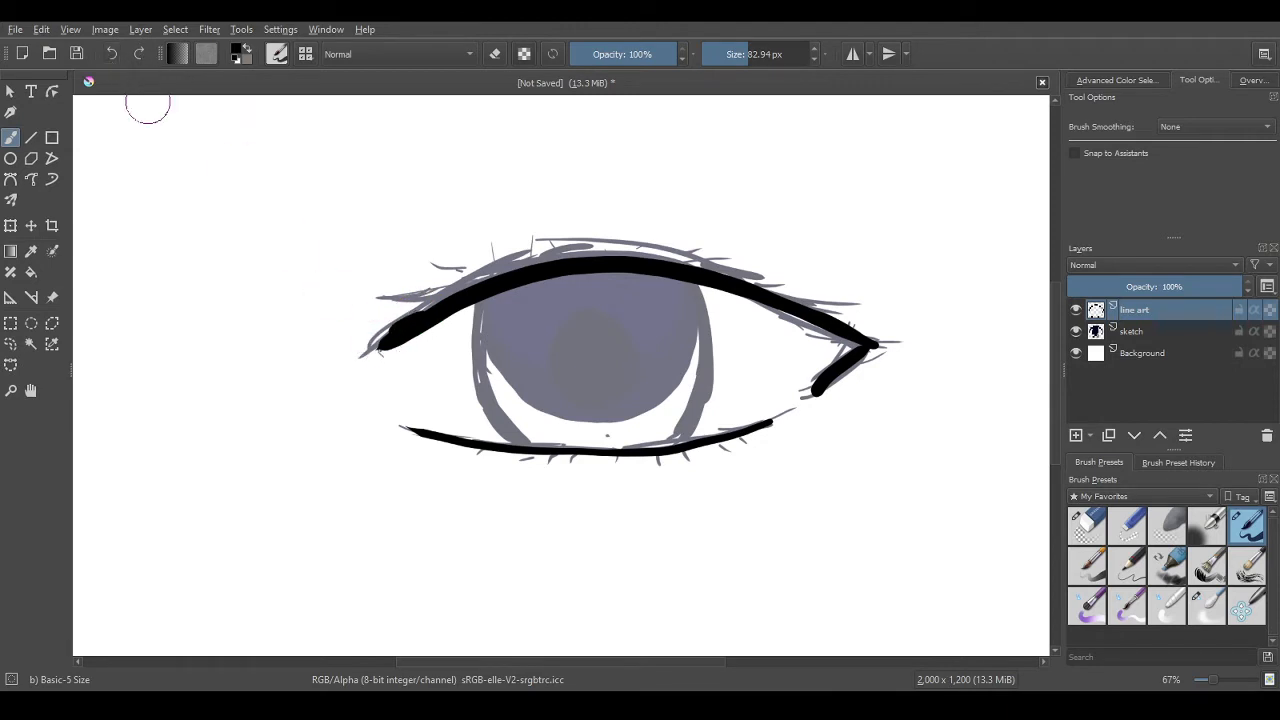
{"action": "left_click", "coordinate": [111, 53]}
{"action": "left_click", "coordinate": [1088, 525]}
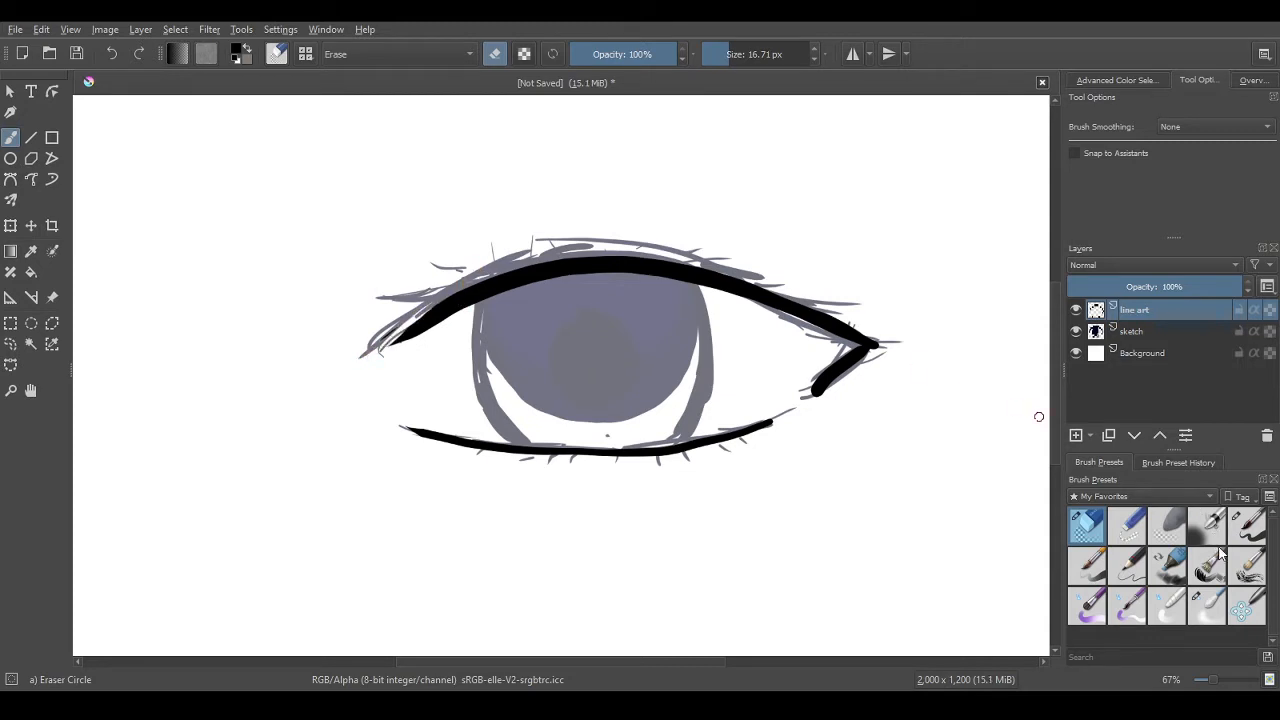
{"action": "left_click", "coordinate": [1244, 533]}
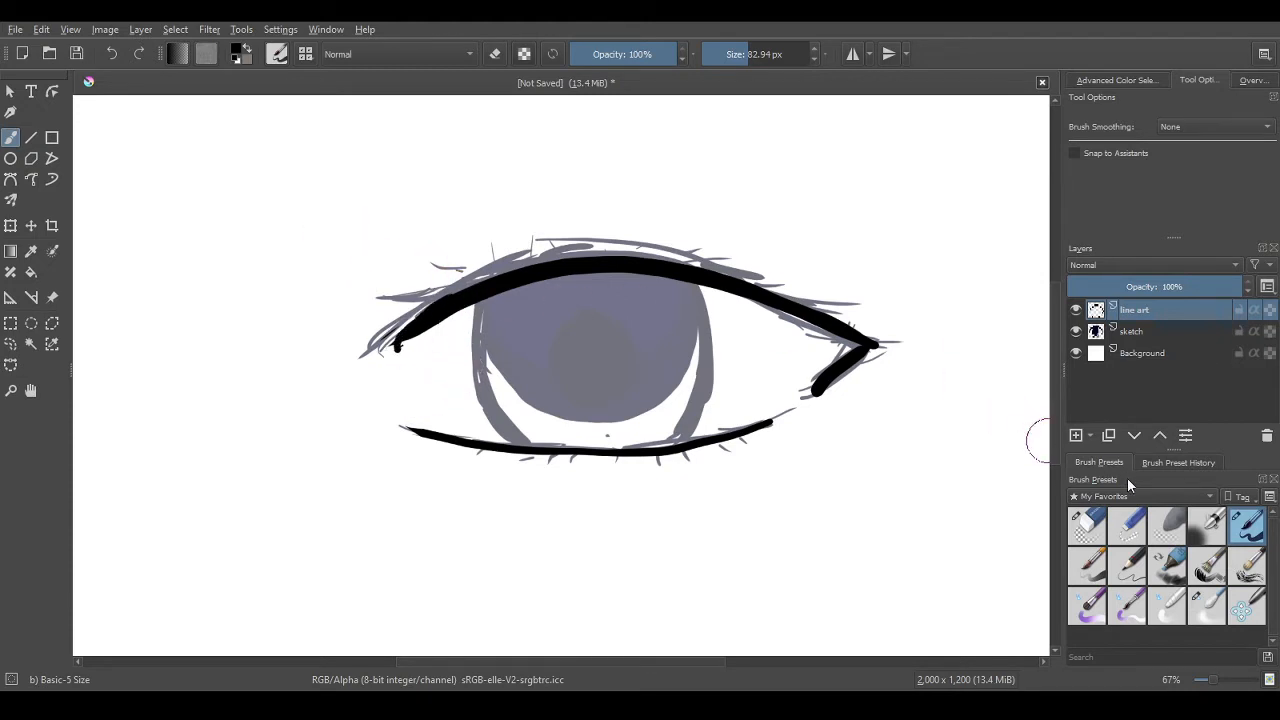
{"action": "left_click", "coordinate": [1082, 525]}
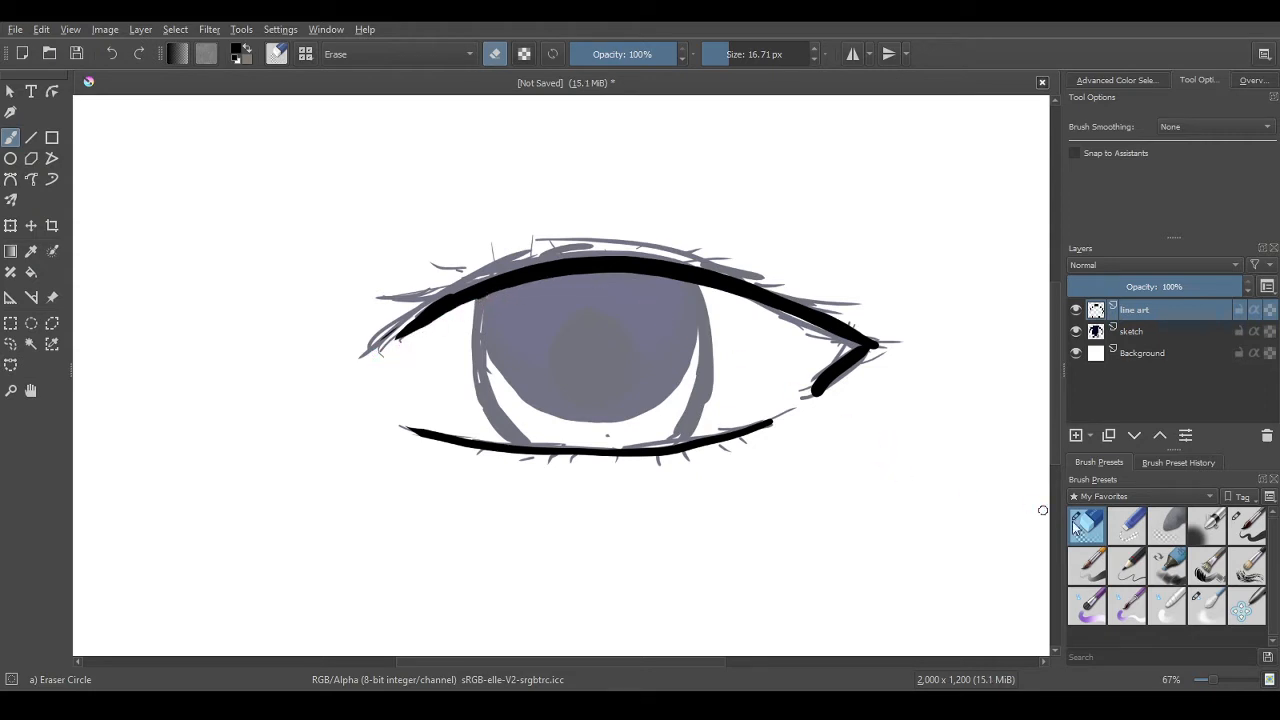
Thicken the right end of the upper lid line with black Basic-5 Size strokes, forming a solid pointed eye corner.
{"action": "left_click", "coordinate": [1248, 525]}
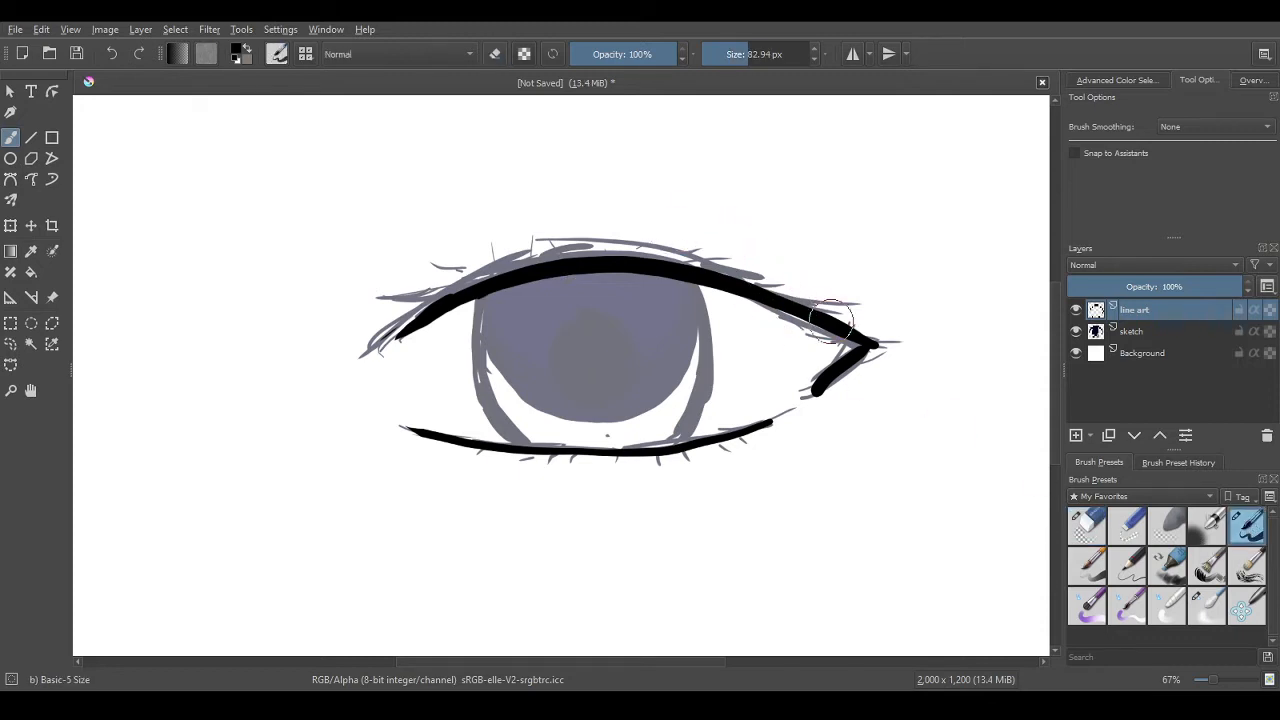
{"action": "mouse_move", "coordinate": [805, 305]}
{"action": "left_mouse_down"}
{"action": "mouse_move", "coordinate": [876, 320]}
{"action": "mouse_move", "coordinate": [852, 321]}
{"action": "left_mouse_up"}
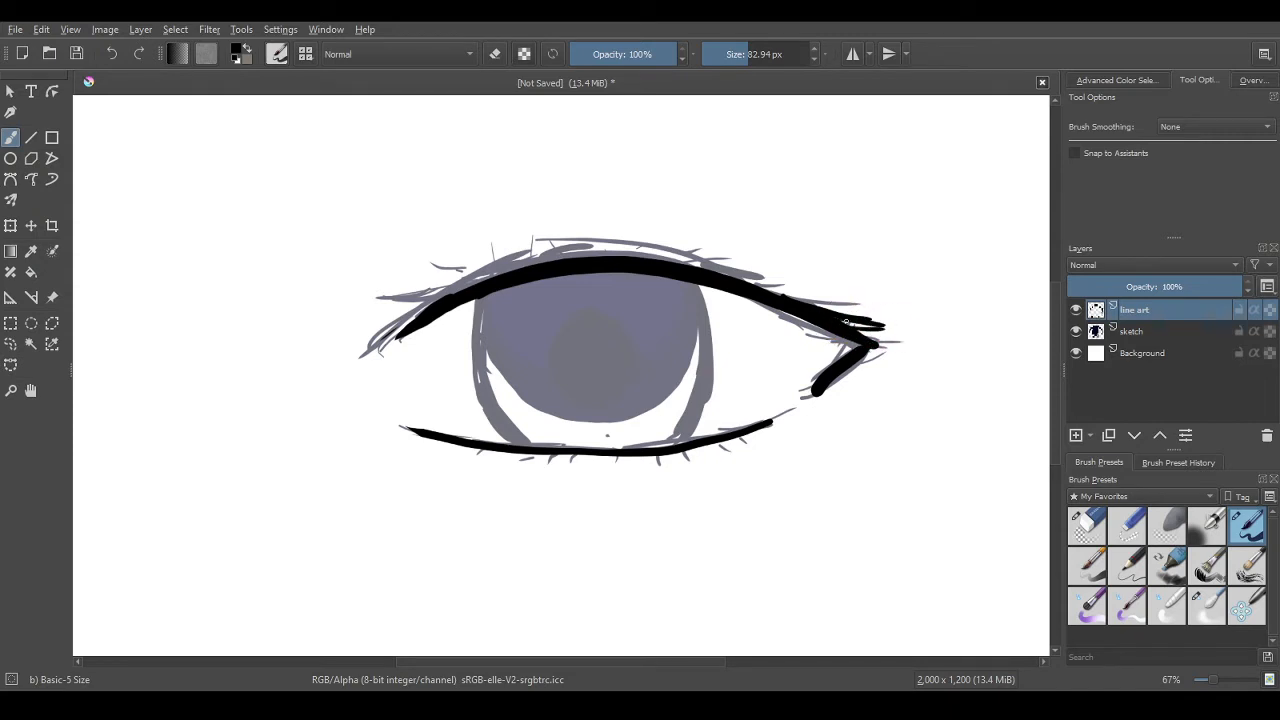
{"action": "mouse_move", "coordinate": [842, 319]}
{"action": "left_mouse_down"}
{"action": "mouse_move", "coordinate": [879, 329]}
{"action": "mouse_move", "coordinate": [849, 337]}
{"action": "mouse_move", "coordinate": [901, 343]}
{"action": "left_mouse_up"}
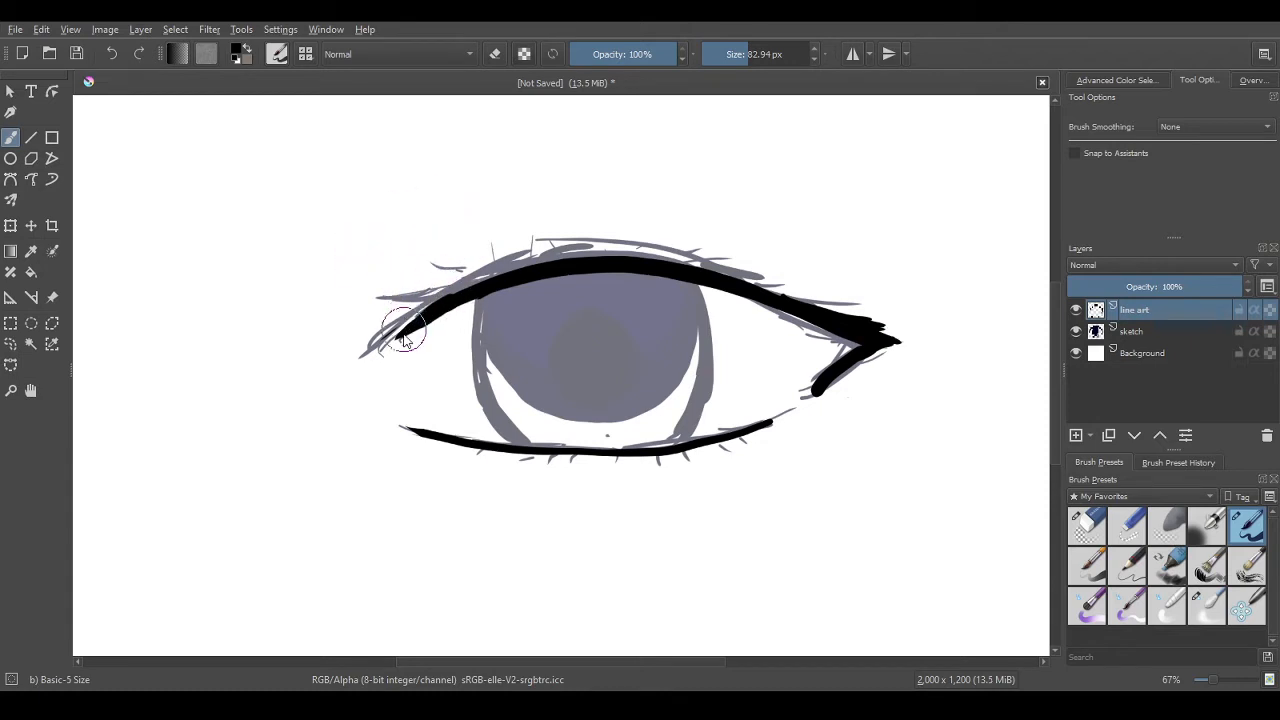
Draw short black lashes along the top edge of the upper lid line.
{"action": "left_click", "coordinate": [416, 411]}
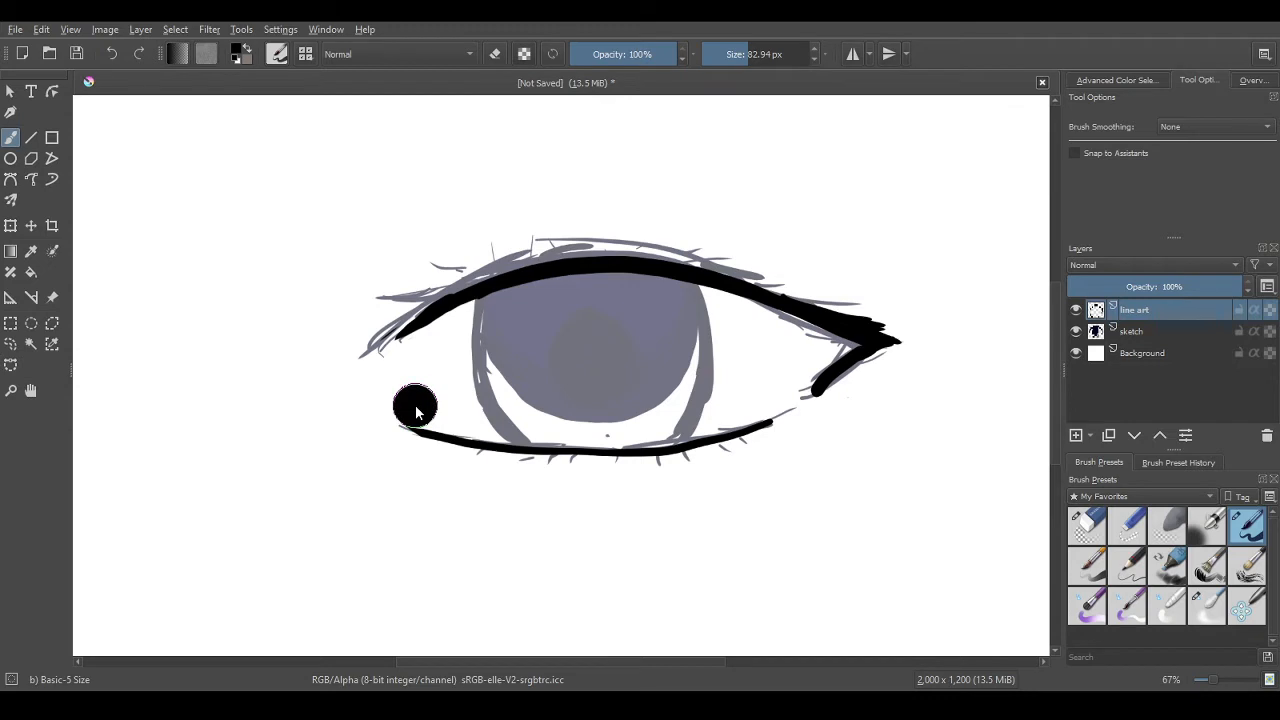
{"action": "key", "text": "ctrl+z"}
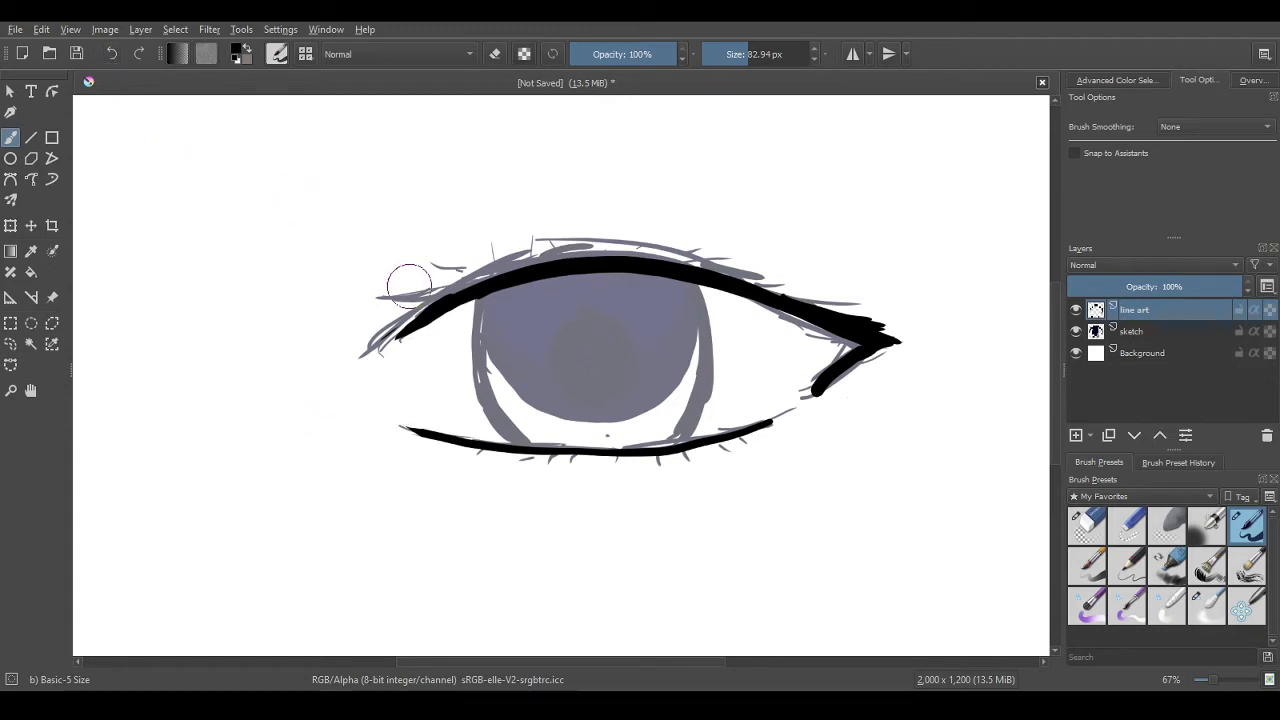
{"action": "mouse_move", "coordinate": [404, 288]}
{"action": "left_mouse_down"}
{"action": "mouse_move", "coordinate": [447, 308]}
{"action": "mouse_move", "coordinate": [389, 325]}
{"action": "mouse_move", "coordinate": [418, 305]}
{"action": "mouse_move", "coordinate": [366, 350]}
{"action": "left_mouse_up"}
{"action": "left_click", "coordinate": [111, 56]}
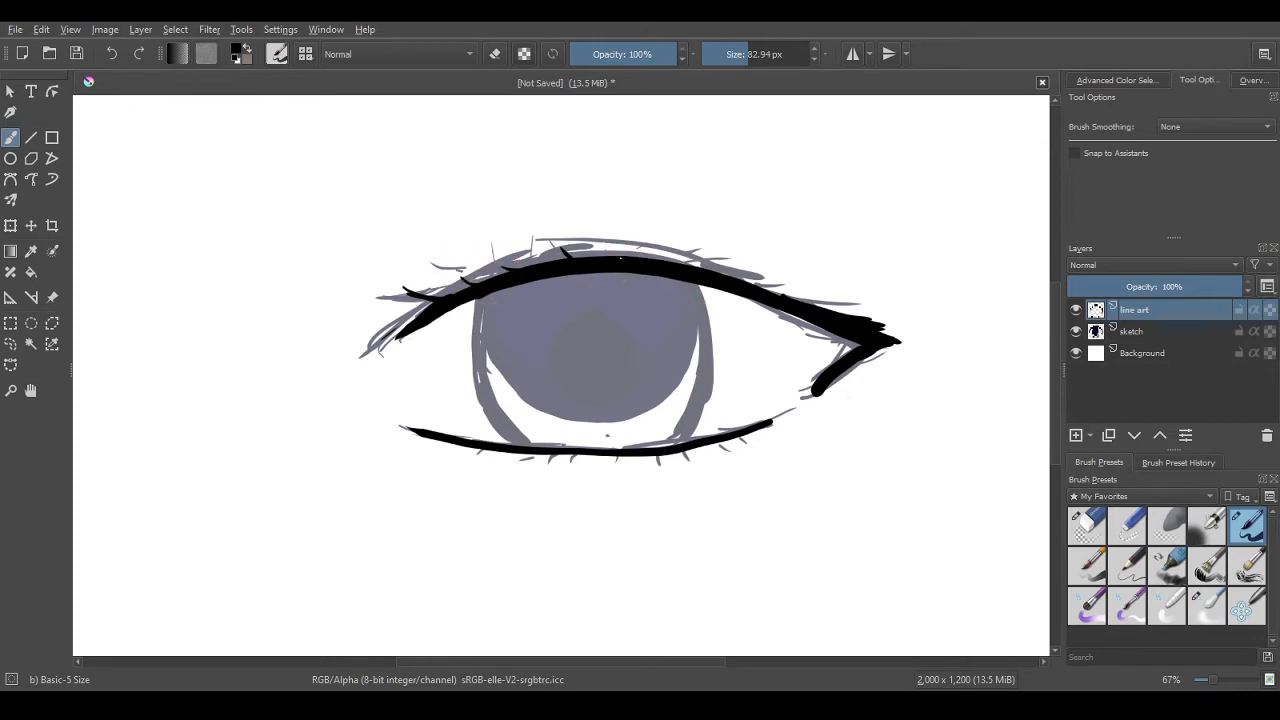
{"action": "mouse_move", "coordinate": [737, 270]}
{"action": "left_mouse_down"}
{"action": "mouse_move", "coordinate": [771, 274]}
{"action": "mouse_move", "coordinate": [781, 293]}
{"action": "left_mouse_up"}
Trace the left and right iris outlines in black from the upper lid down to the lower lid.
{"action": "mouse_move", "coordinate": [480, 288]}
{"action": "left_mouse_down"}
{"action": "mouse_move", "coordinate": [468, 339]}
{"action": "mouse_move", "coordinate": [477, 402]}
{"action": "mouse_move", "coordinate": [535, 442]}
{"action": "left_mouse_up"}
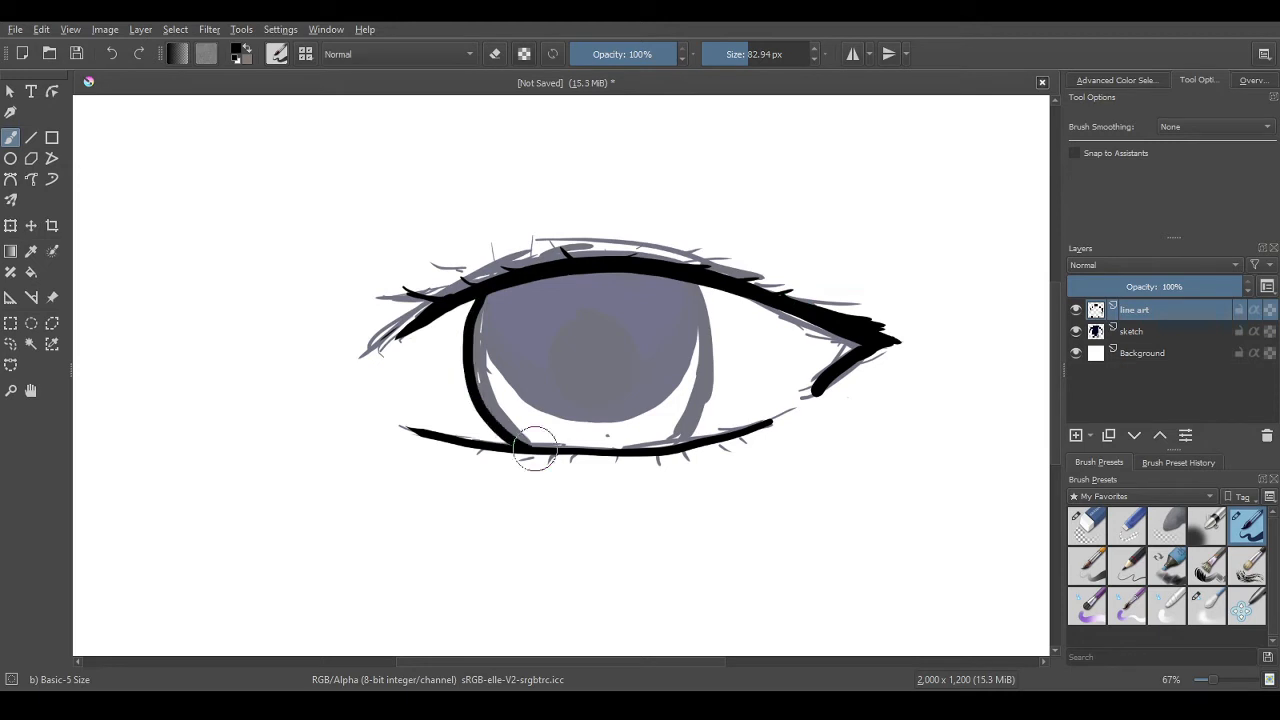
{"action": "left_click_drag", "start_coordinate": [710, 357], "coordinate": [688, 440]}
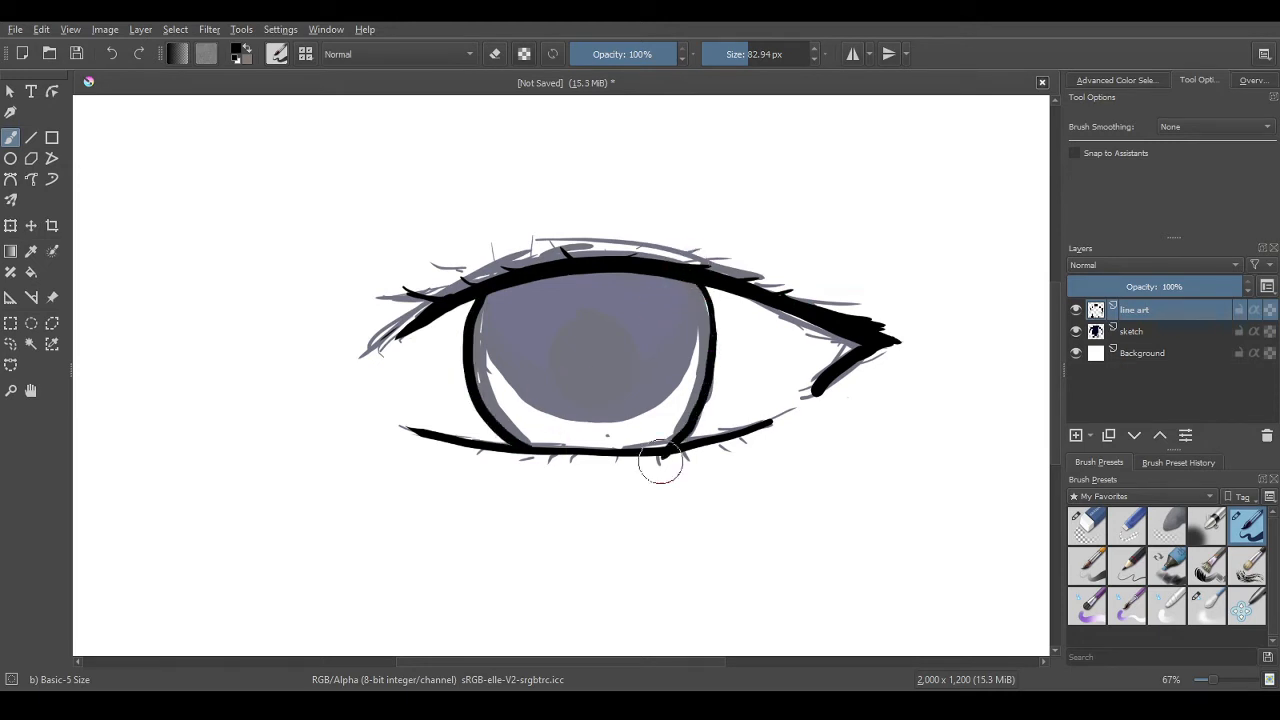
{"action": "left_click", "coordinate": [111, 53]}
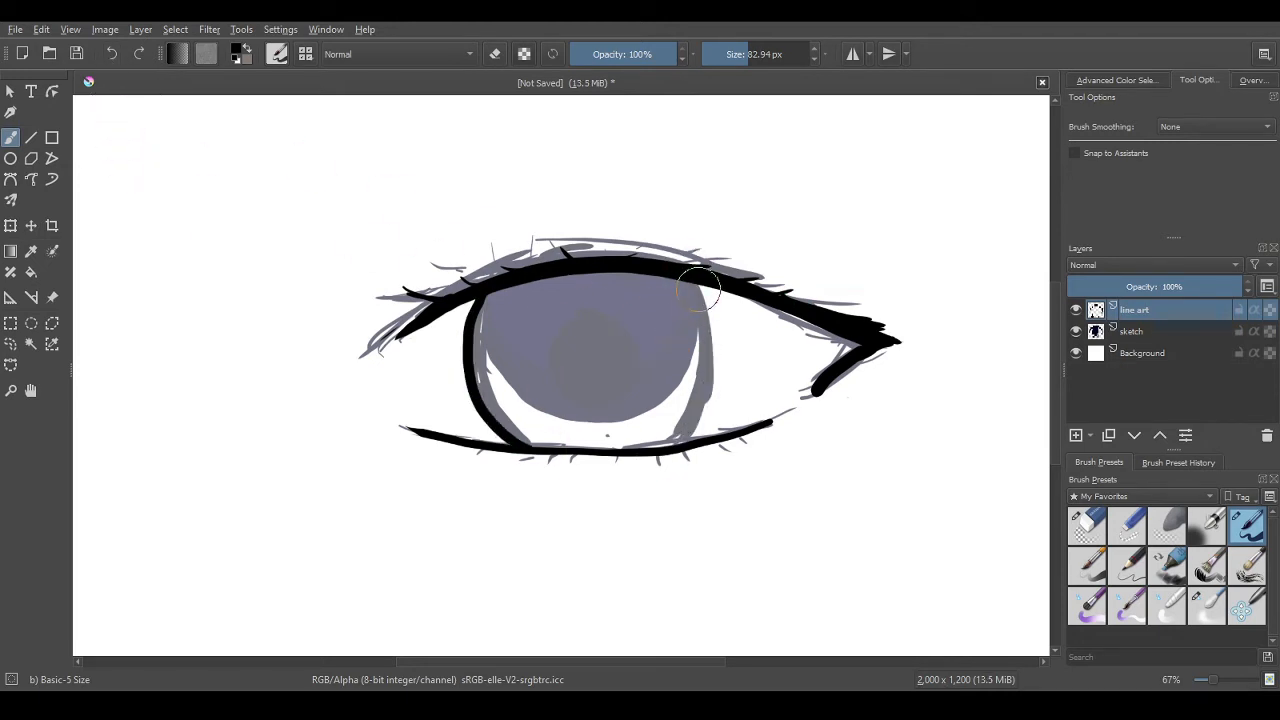
{"action": "left_click_drag", "start_coordinate": [704, 416], "coordinate": [673, 445]}
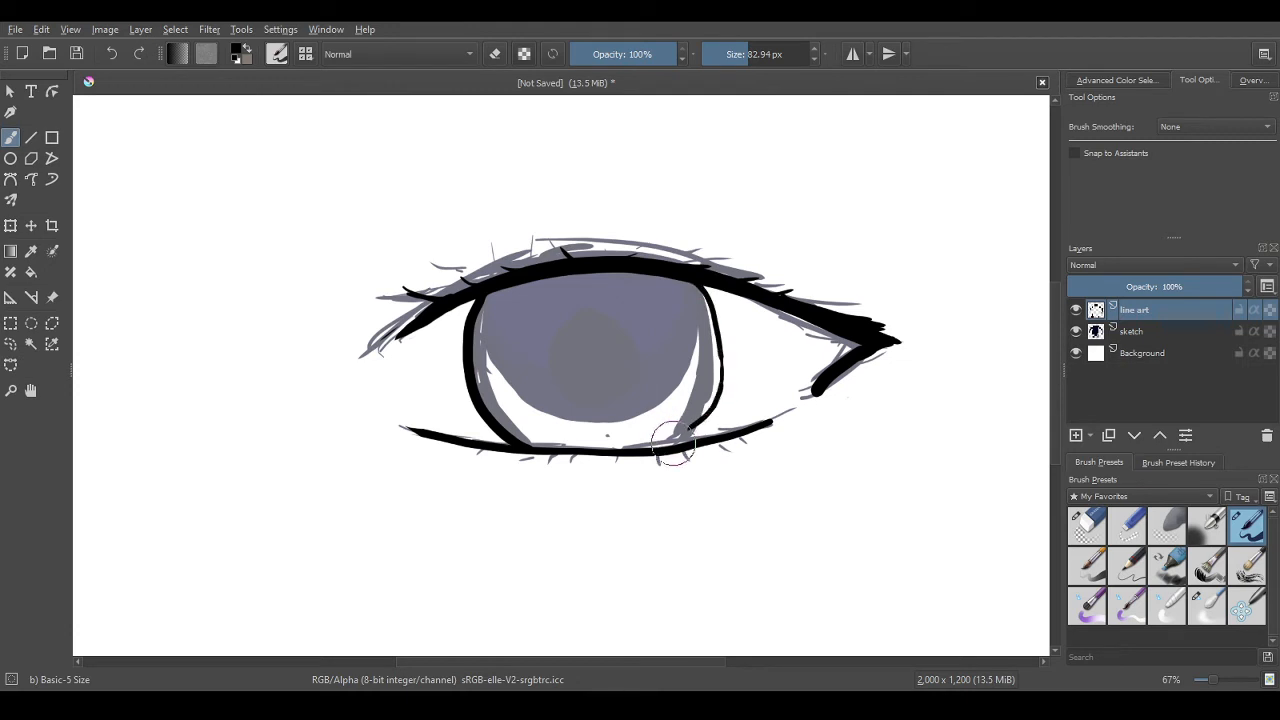
{"action": "left_click", "coordinate": [111, 53]}
{"action": "left_click", "coordinate": [111, 53]}
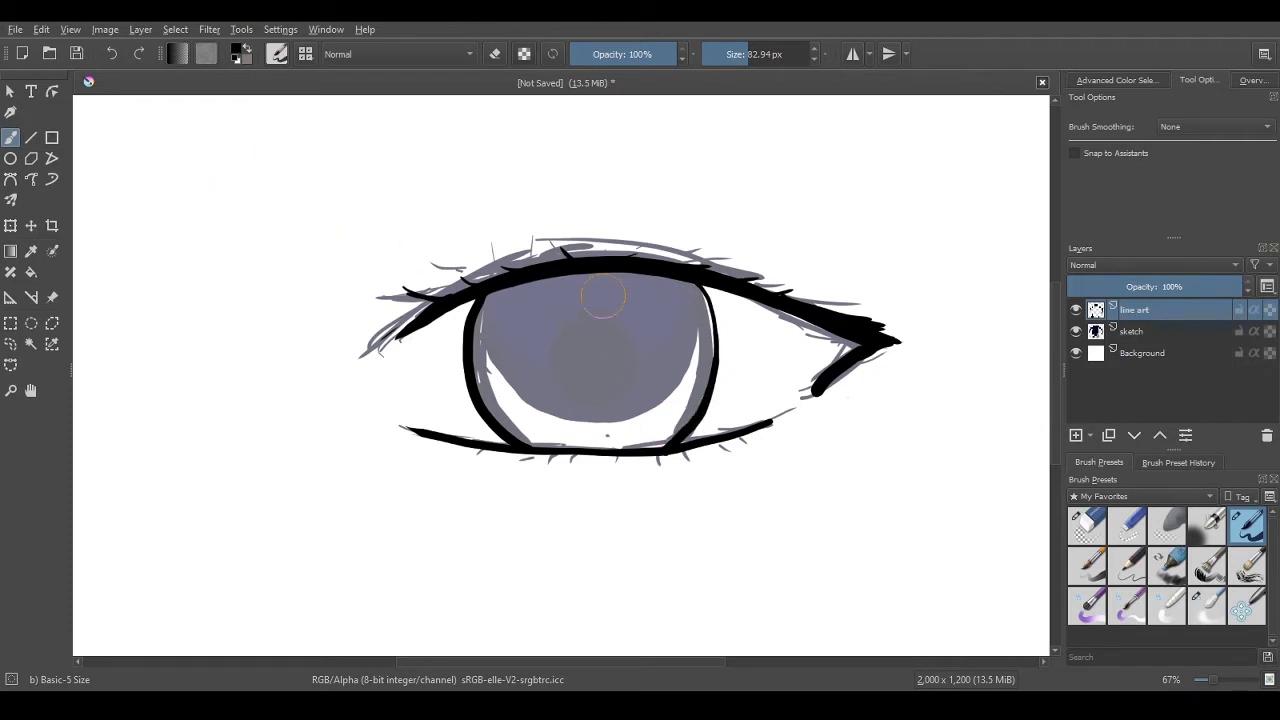
Smooth and thicken the upper and middle part of the right iris outline with black strokes.
{"action": "scroll", "coordinate": [603, 296], "scroll_direction": "up", "scroll_amount": 2}
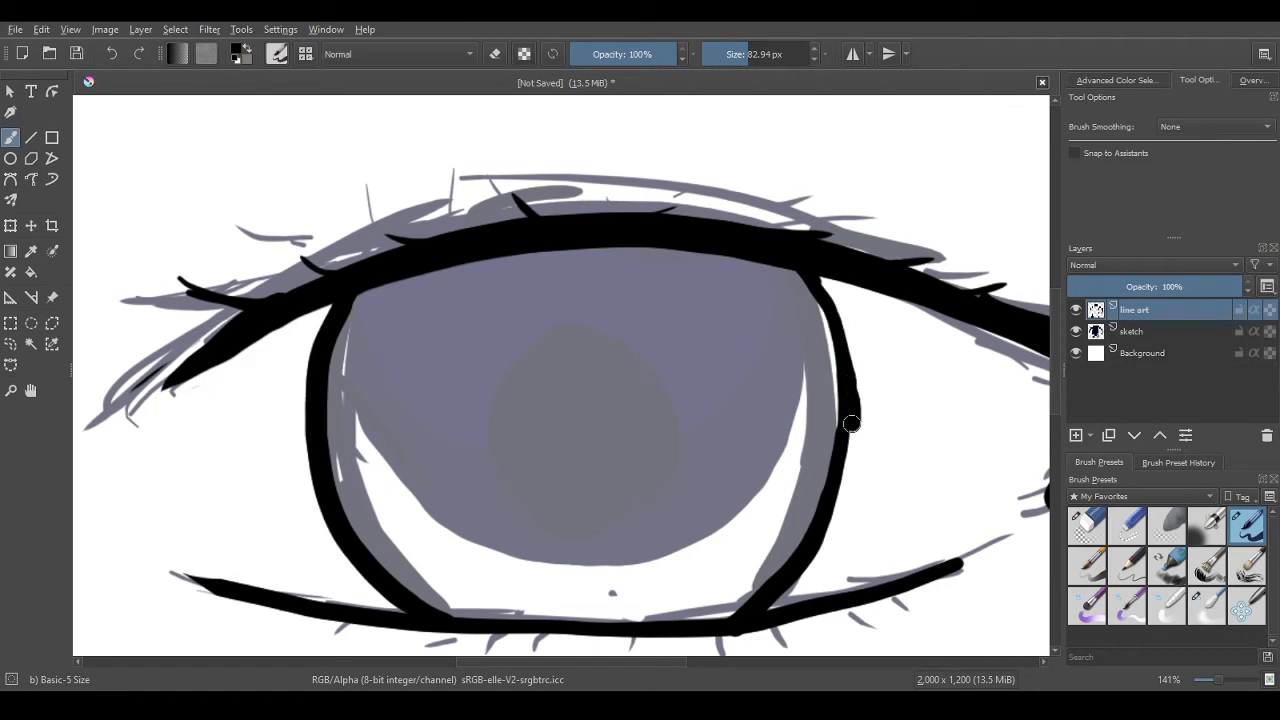
{"action": "left_click", "coordinate": [112, 55]}
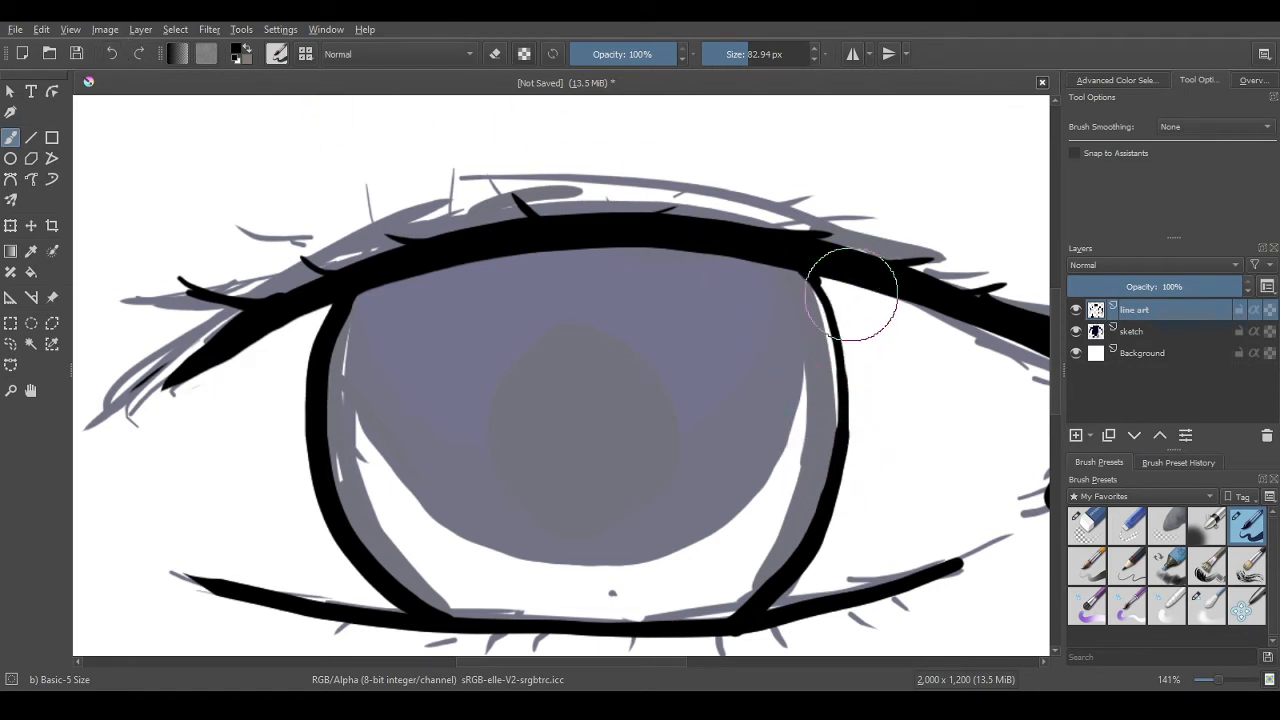
{"action": "left_click_drag", "start_coordinate": [800, 262], "coordinate": [845, 376]}
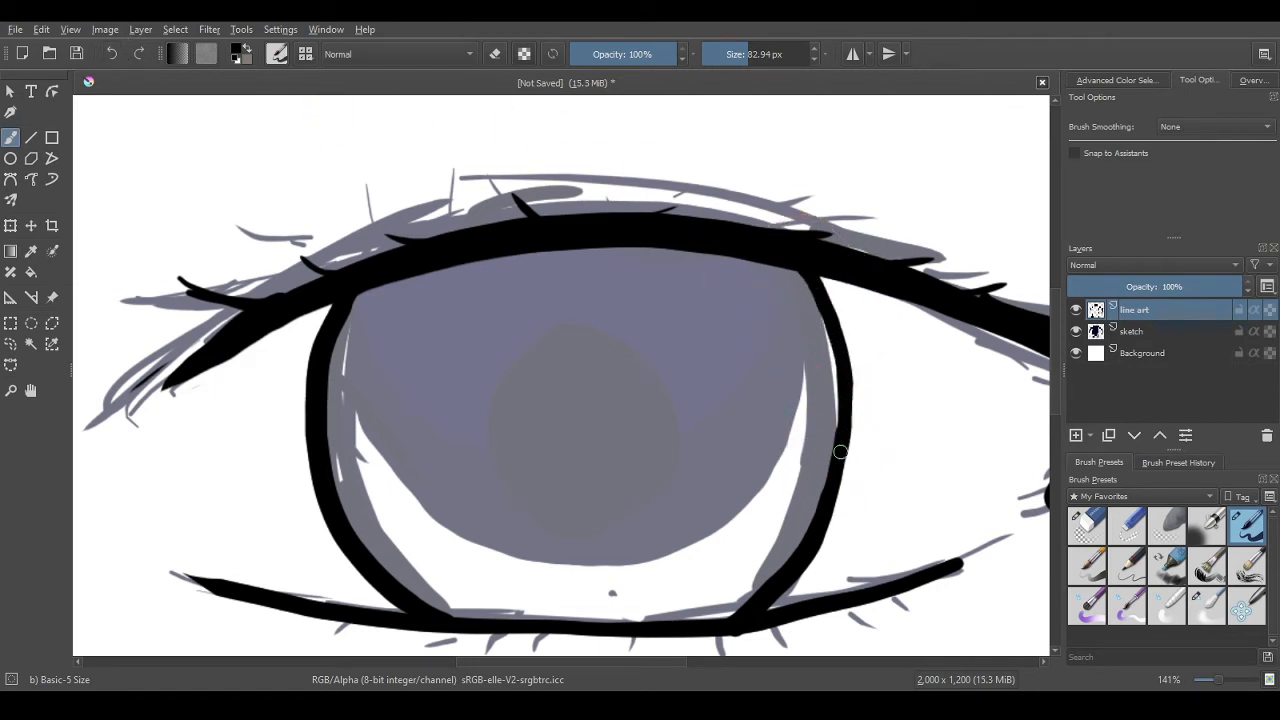
{"action": "left_click_drag", "start_coordinate": [840, 452], "coordinate": [832, 493]}
Draw short black lashes hanging from the lower lid line, following the sketch from its left part to its right end.
{"action": "scroll", "coordinate": [737, 334], "scroll_direction": "down", "scroll_amount": 1}
{"action": "scroll", "coordinate": [654, 478], "scroll_direction": "up", "scroll_amount": 1}
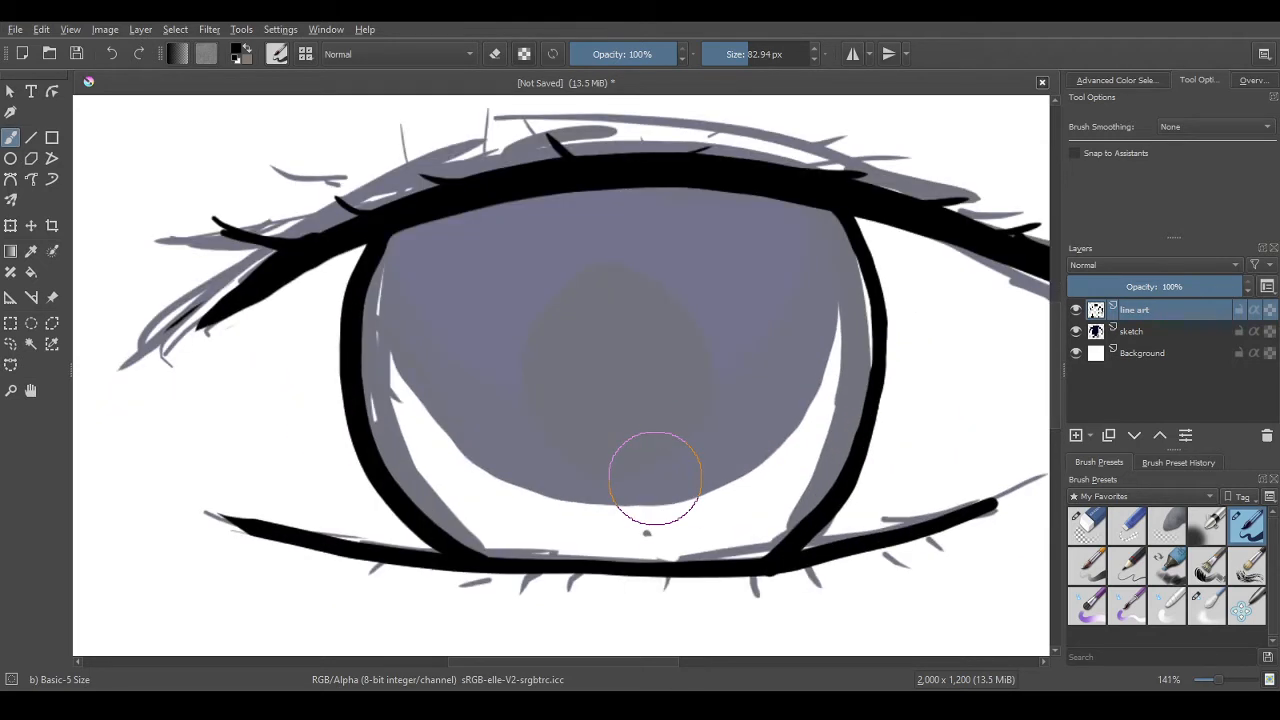
{"action": "left_click_drag", "start_coordinate": [379, 562], "coordinate": [358, 566]}
{"action": "left_click_drag", "start_coordinate": [474, 574], "coordinate": [469, 593]}
{"action": "left_click_drag", "start_coordinate": [566, 572], "coordinate": [565, 601]}
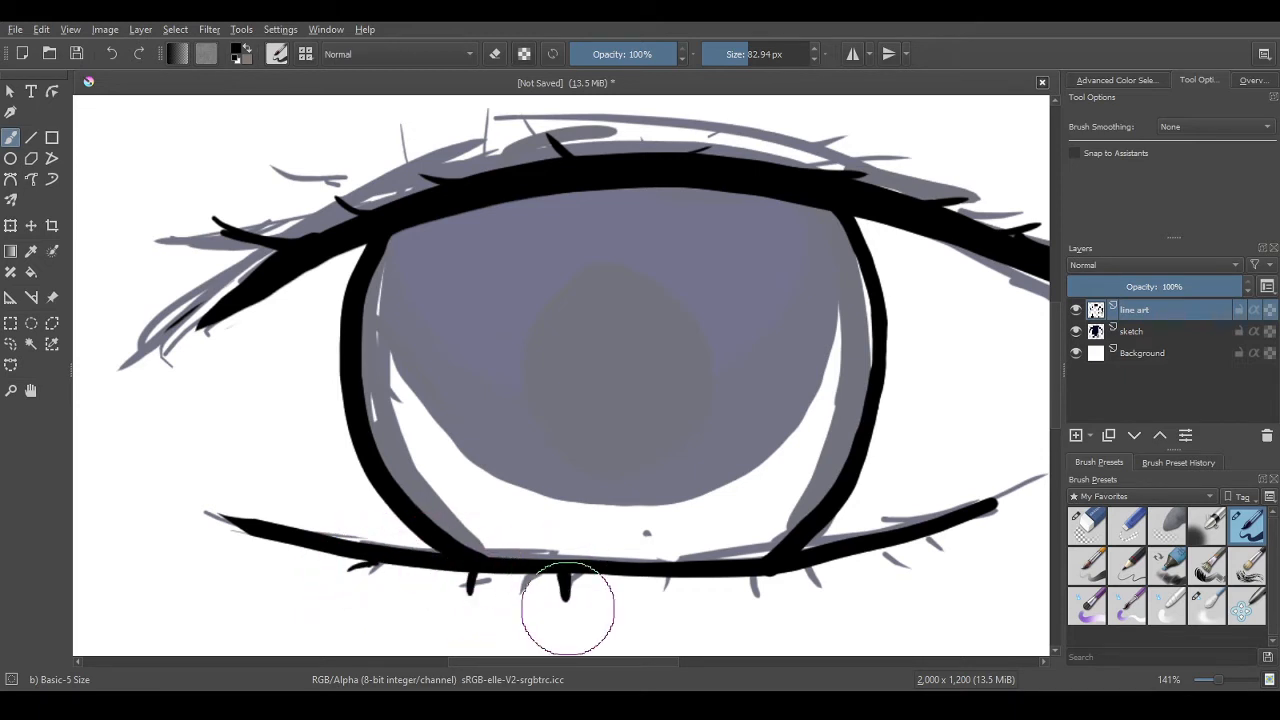
{"action": "left_click", "coordinate": [111, 53]}
{"action": "left_click", "coordinate": [111, 53]}
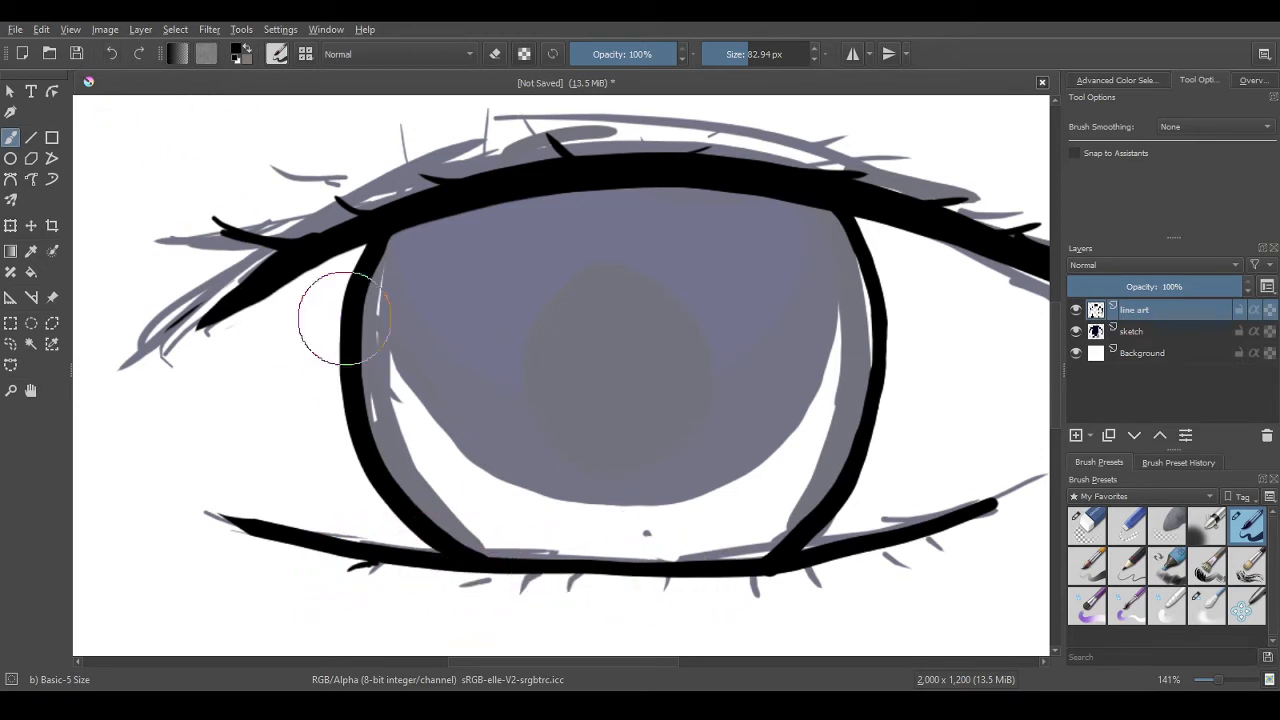
{"action": "left_click_drag", "start_coordinate": [468, 566], "coordinate": [462, 584]}
{"action": "left_click_drag", "start_coordinate": [552, 566], "coordinate": [549, 584]}
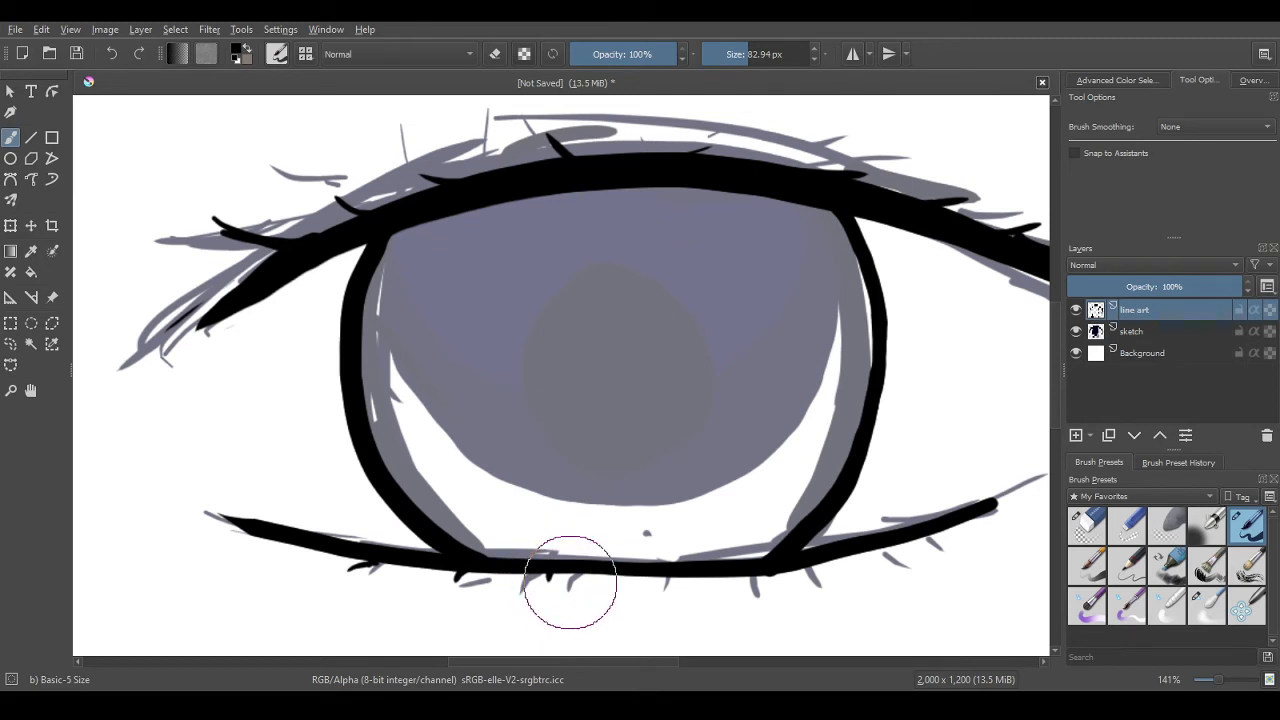
{"action": "left_click_drag", "start_coordinate": [641, 572], "coordinate": [638, 589]}
{"action": "left_click_drag", "start_coordinate": [757, 570], "coordinate": [753, 591]}
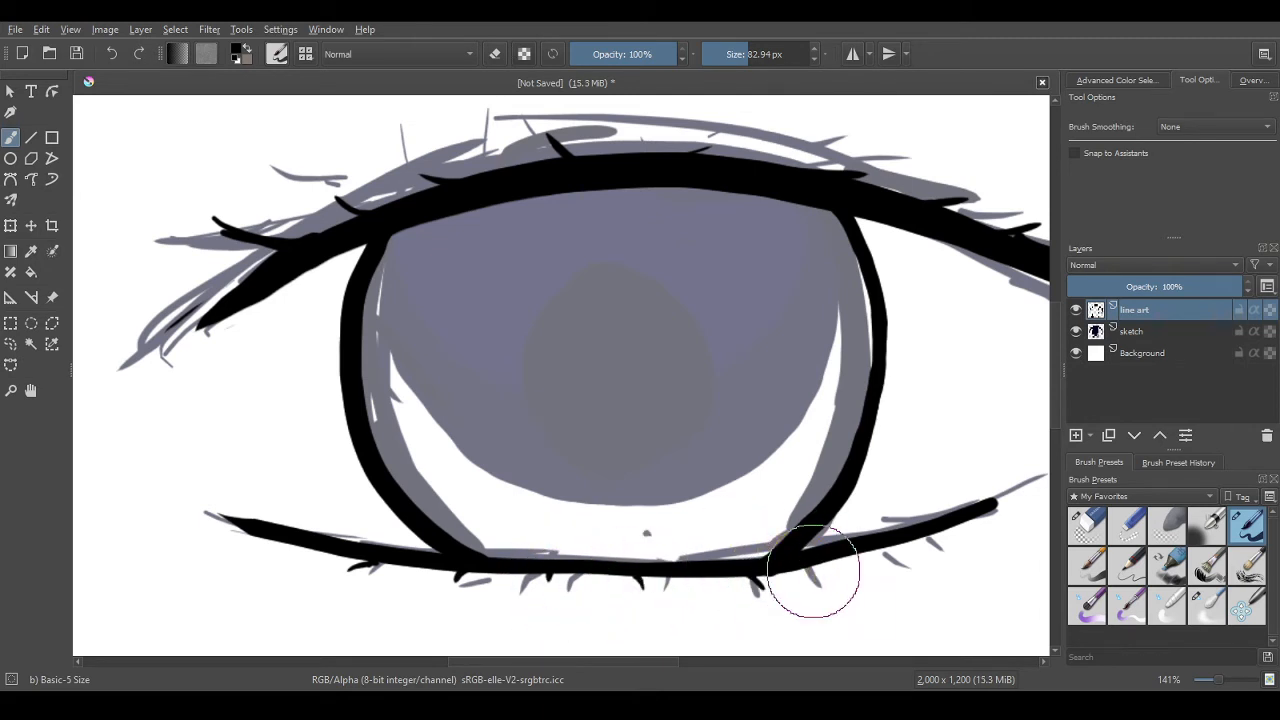
{"action": "mouse_move", "coordinate": [821, 562]}
{"action": "left_mouse_down"}
{"action": "mouse_move", "coordinate": [849, 585]}
{"action": "mouse_move", "coordinate": [877, 555]}
{"action": "mouse_move", "coordinate": [950, 527]}
{"action": "mouse_move", "coordinate": [932, 521]}
{"action": "mouse_move", "coordinate": [887, 536]}
{"action": "mouse_move", "coordinate": [924, 552]}
{"action": "mouse_move", "coordinate": [932, 528]}
{"action": "mouse_move", "coordinate": [998, 534]}
{"action": "left_mouse_up"}
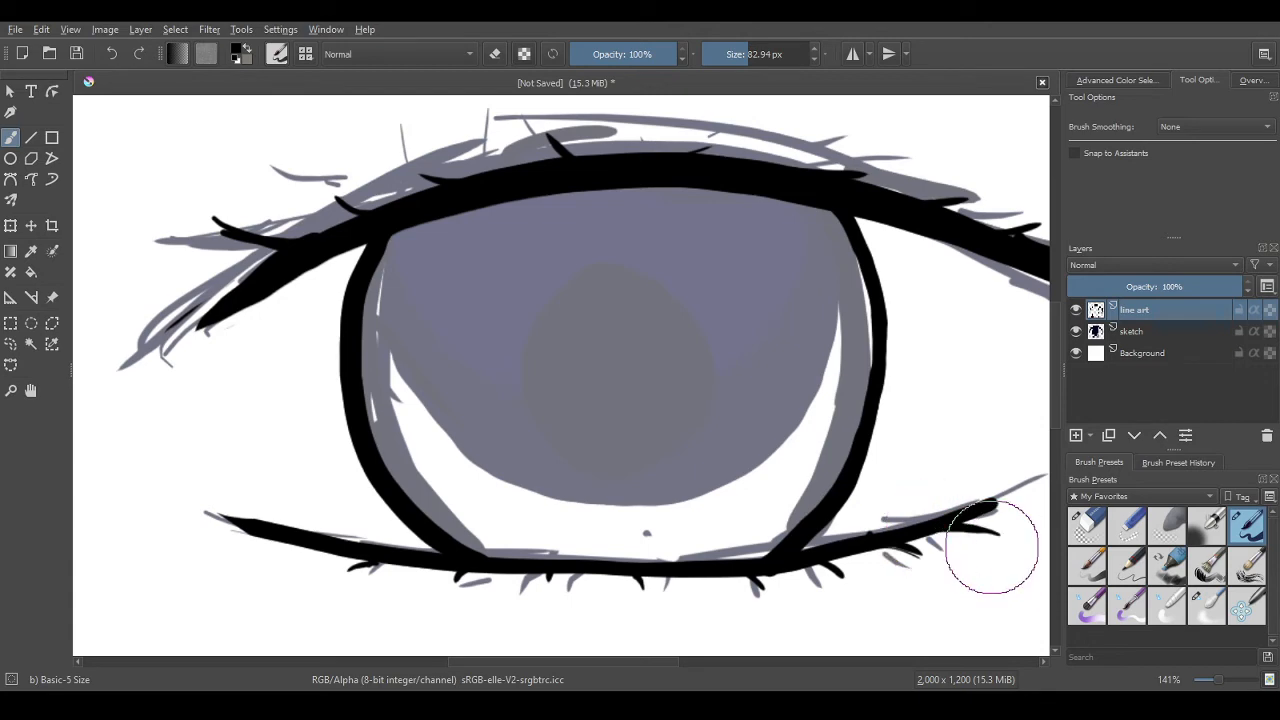
Extend the eye's right corner with black strokes into two outward-pointing tips and touch up the upper lid edge beside it.
{"action": "scroll", "coordinate": [579, 407], "scroll_direction": "down", "scroll_amount": 2}
{"action": "scroll", "coordinate": [597, 427], "scroll_direction": "up", "scroll_amount": 1}
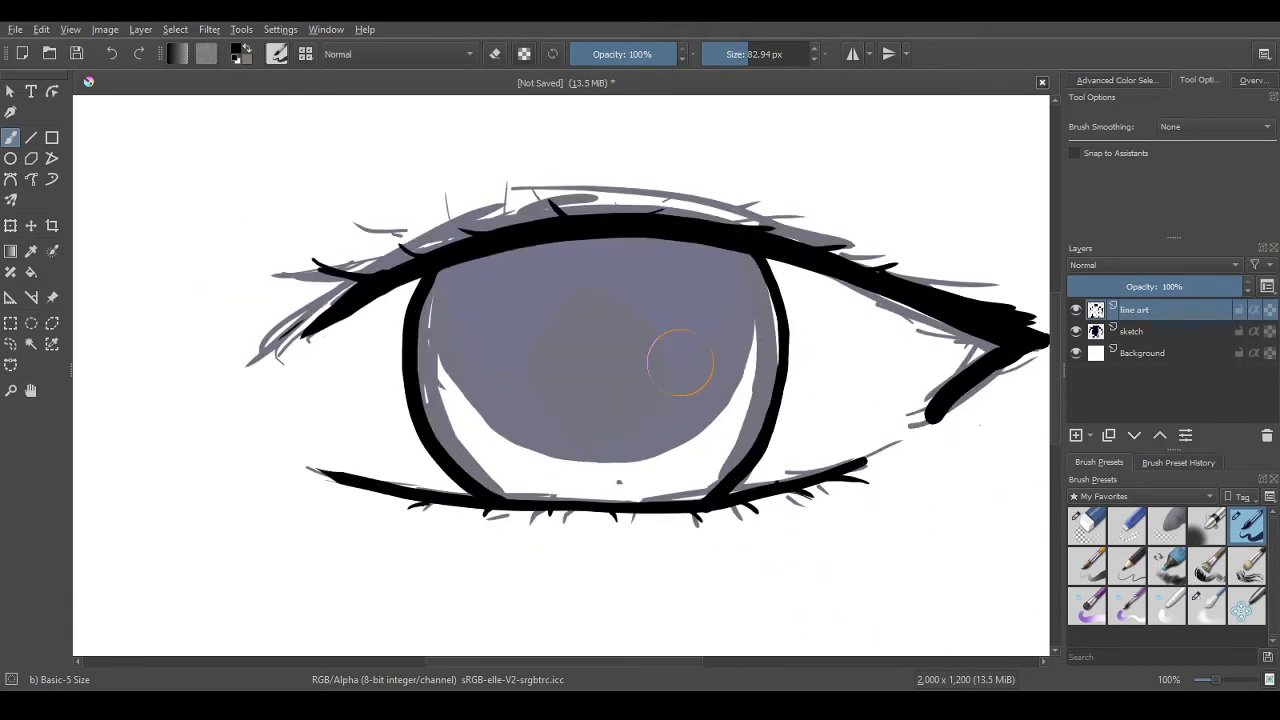
{"action": "scroll", "coordinate": [903, 249], "scroll_direction": "down", "scroll_amount": 2}
{"action": "scroll", "coordinate": [986, 257], "scroll_direction": "up", "scroll_amount": 4}
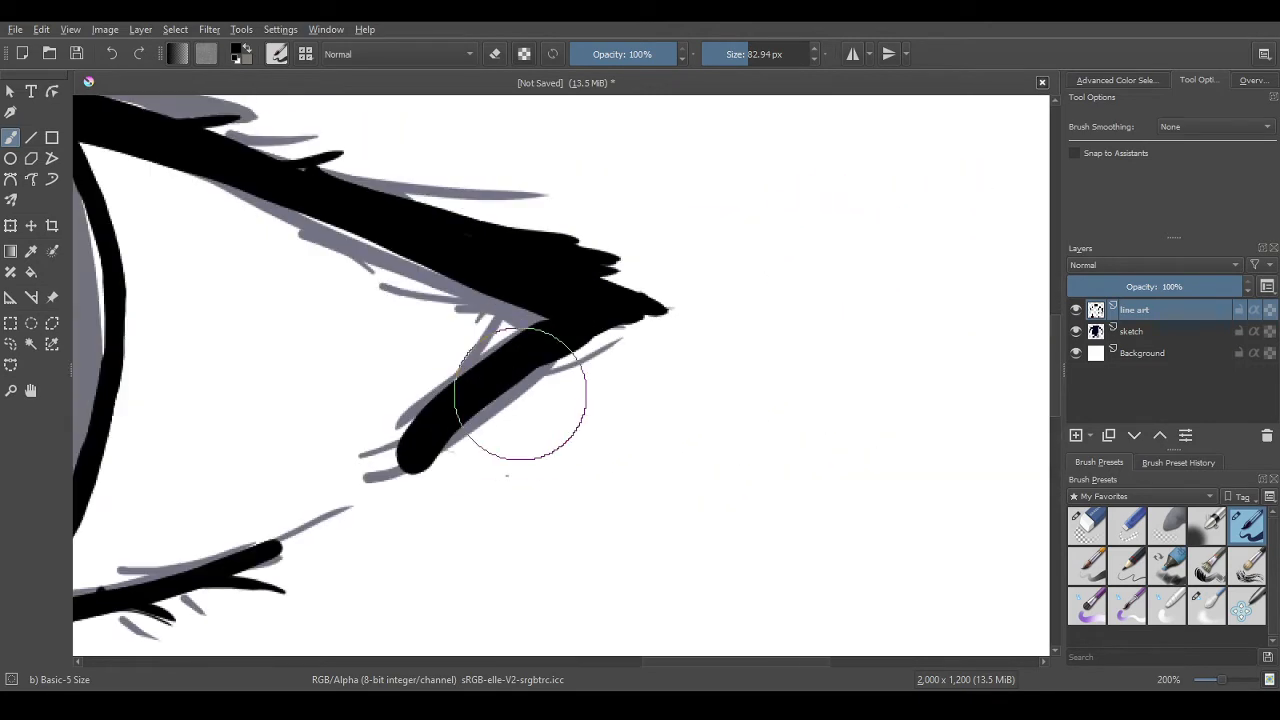
{"action": "left_click_drag", "start_coordinate": [588, 281], "coordinate": [710, 293]}
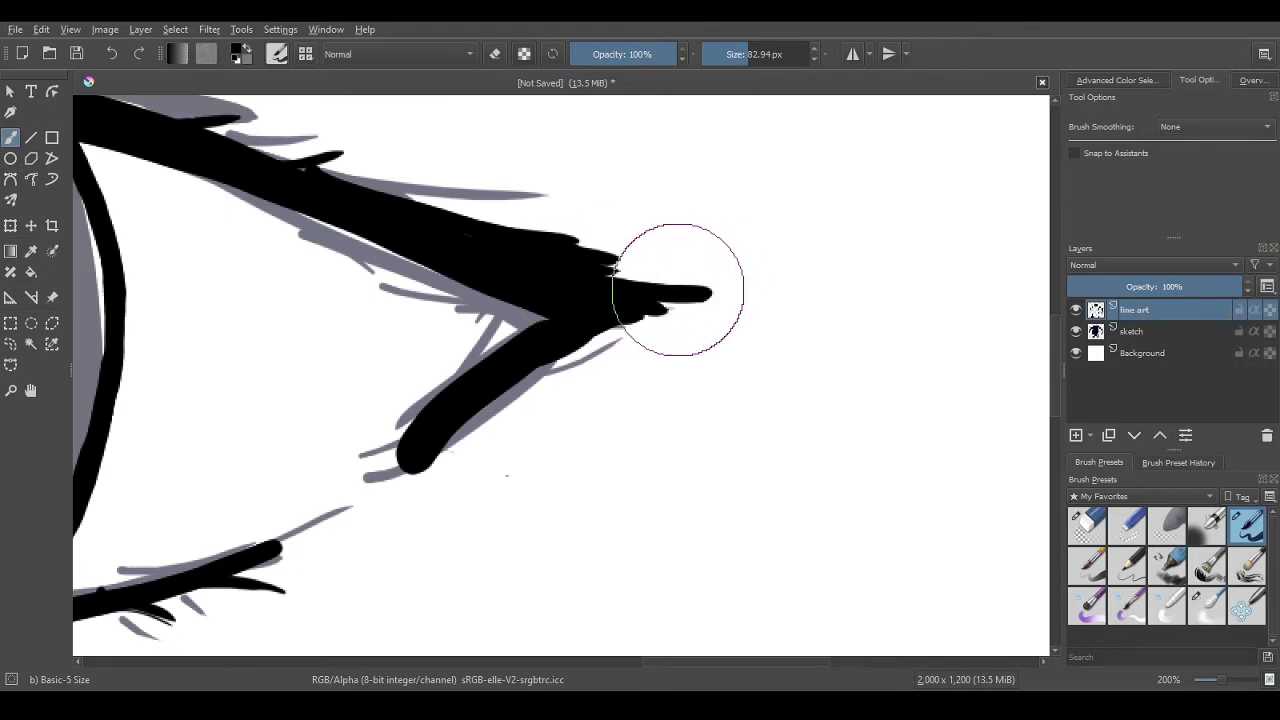
{"action": "left_click_drag", "start_coordinate": [597, 319], "coordinate": [706, 296]}
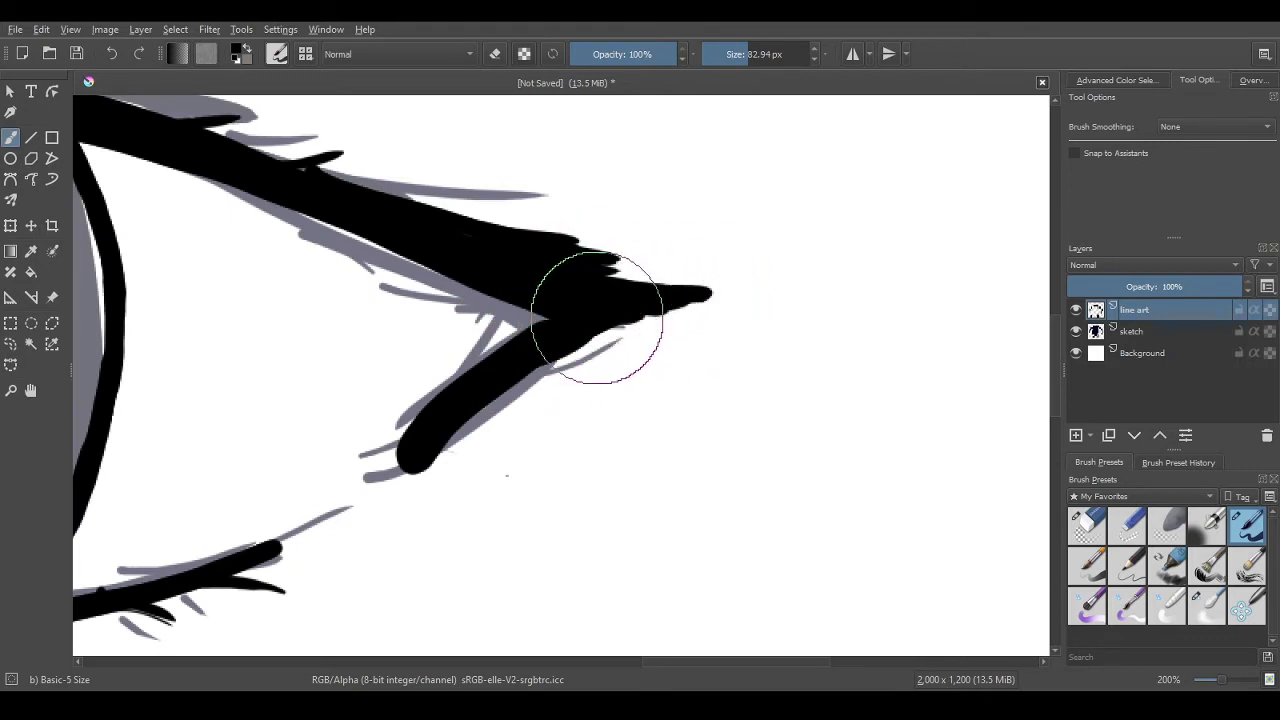
{"action": "mouse_move", "coordinate": [597, 319]}
{"action": "left_mouse_down"}
{"action": "mouse_move", "coordinate": [638, 312]}
{"action": "mouse_move", "coordinate": [599, 322]}
{"action": "mouse_move", "coordinate": [699, 339]}
{"action": "mouse_move", "coordinate": [608, 318]}
{"action": "mouse_move", "coordinate": [674, 328]}
{"action": "left_mouse_up"}
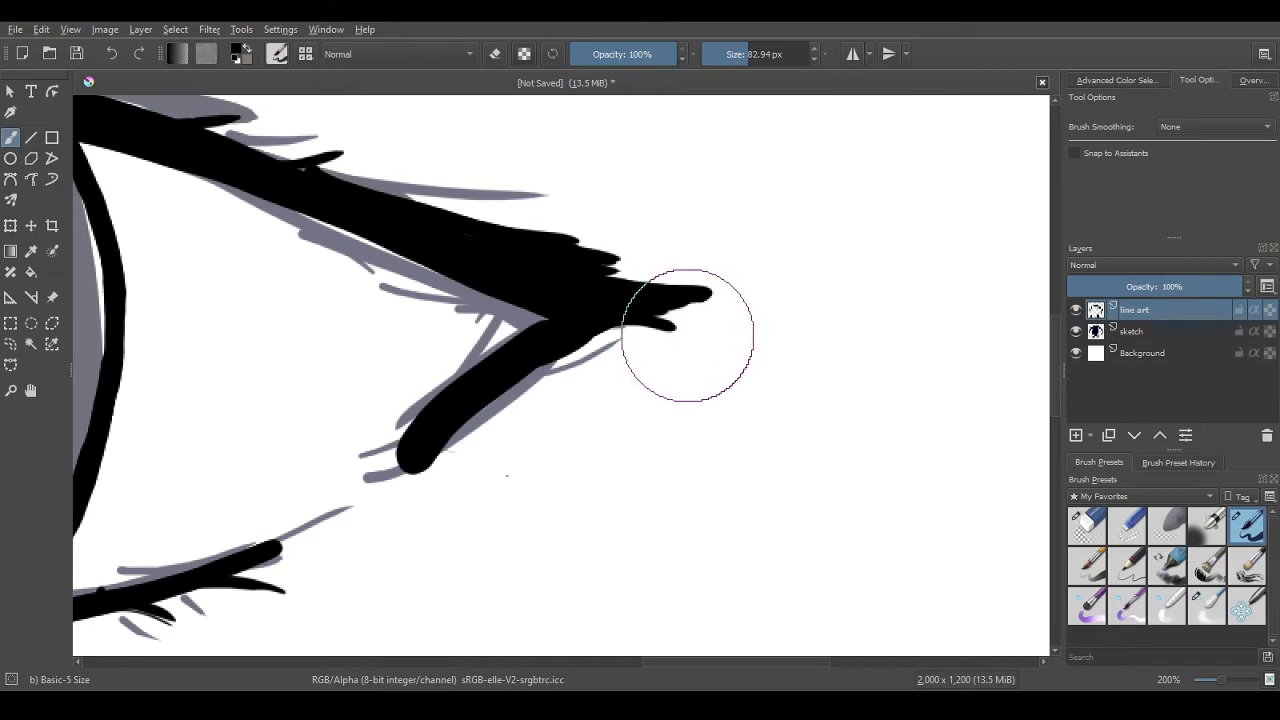
{"action": "left_click_drag", "start_coordinate": [588, 328], "coordinate": [685, 329]}
{"action": "left_click_drag", "start_coordinate": [622, 317], "coordinate": [653, 324]}
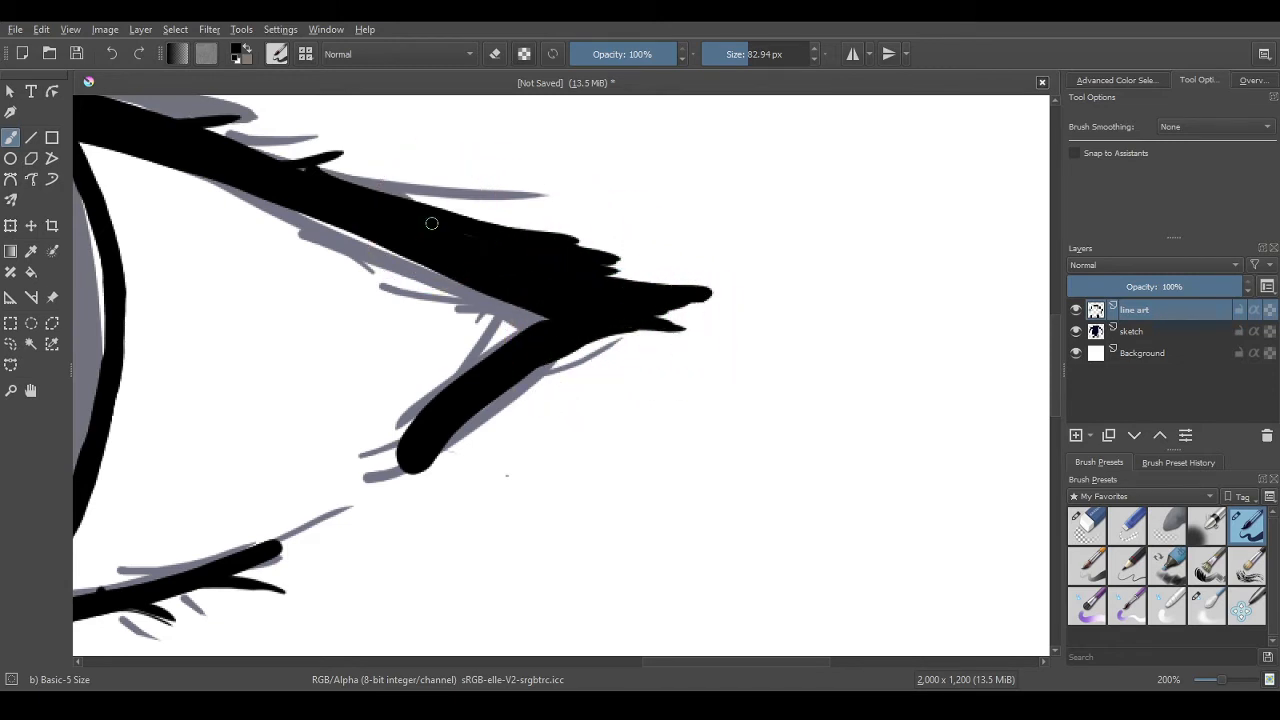
{"action": "left_click_drag", "start_coordinate": [464, 222], "coordinate": [513, 215]}
Toggle the sketch layer's visibility to check the line art on its own, and leave the sketch hidden.
{"action": "scroll", "coordinate": [516, 216], "scroll_direction": "down", "scroll_amount": 5}
{"action": "scroll", "coordinate": [398, 220], "scroll_direction": "up", "scroll_amount": 2}
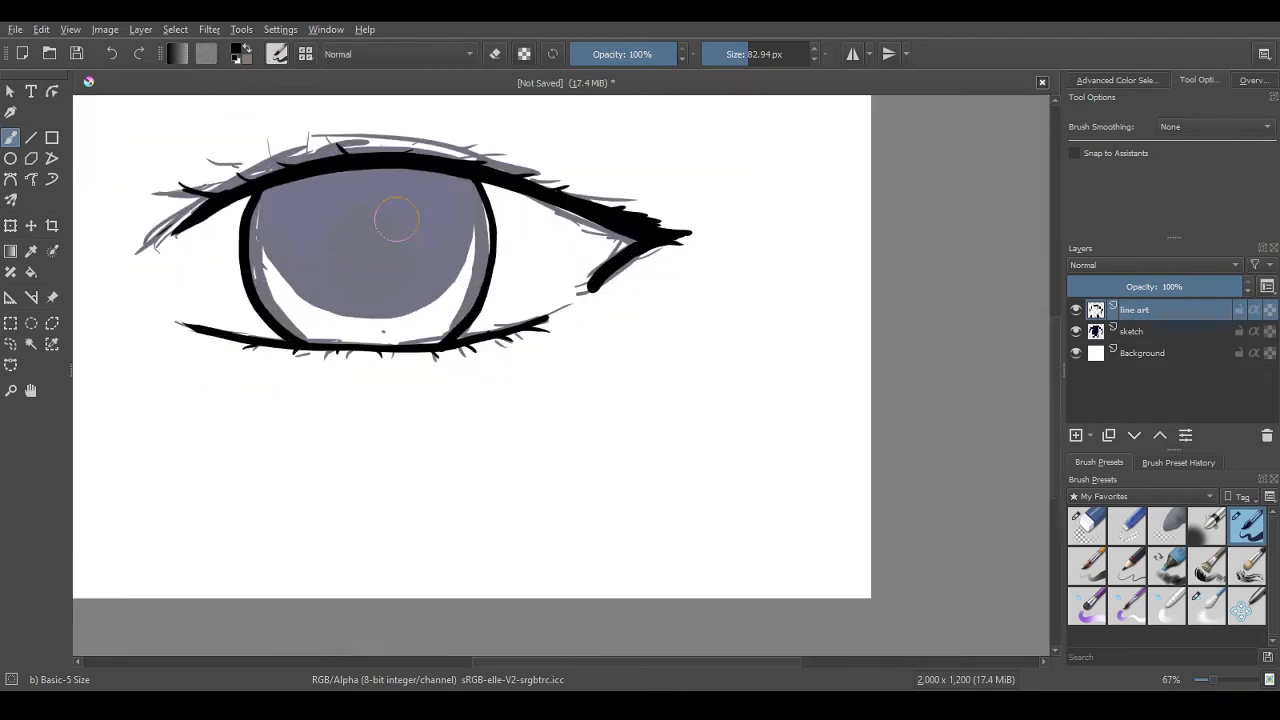
{"action": "scroll", "coordinate": [396, 220], "scroll_direction": "down", "scroll_amount": 3}
{"action": "scroll", "coordinate": [238, 181], "scroll_direction": "up", "scroll_amount": 3}
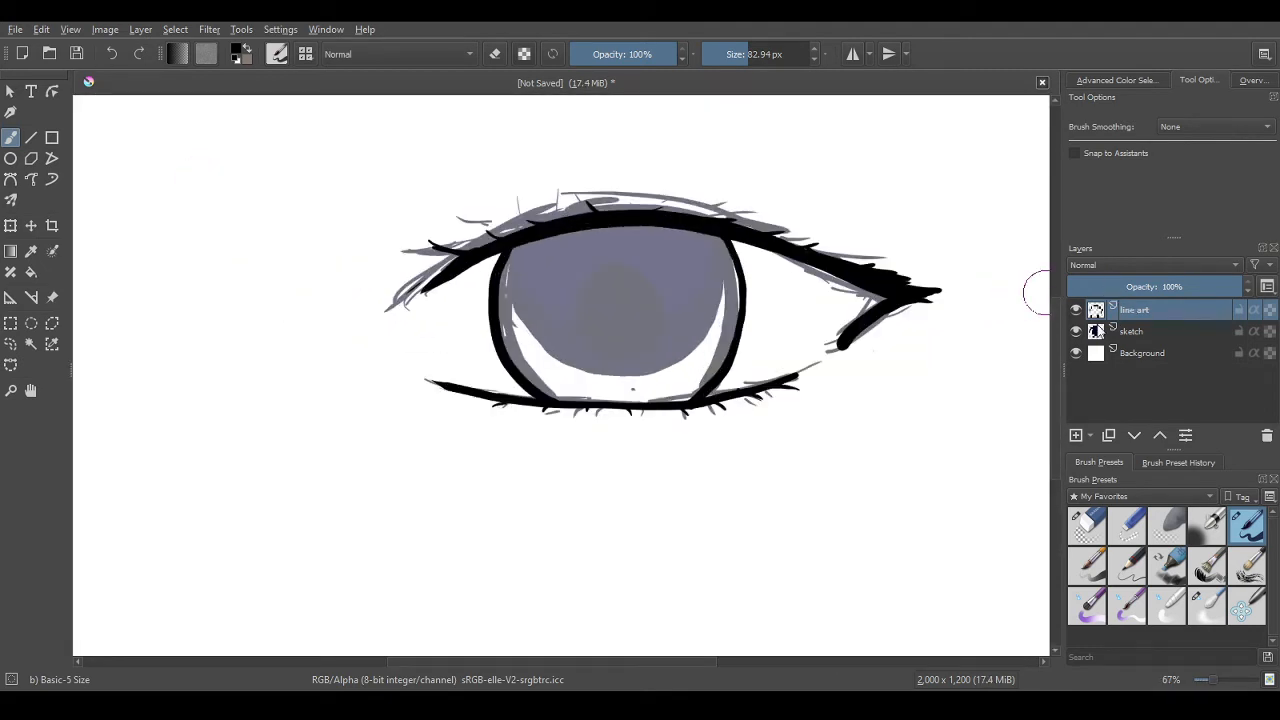
{"action": "left_click", "coordinate": [1076, 331]}
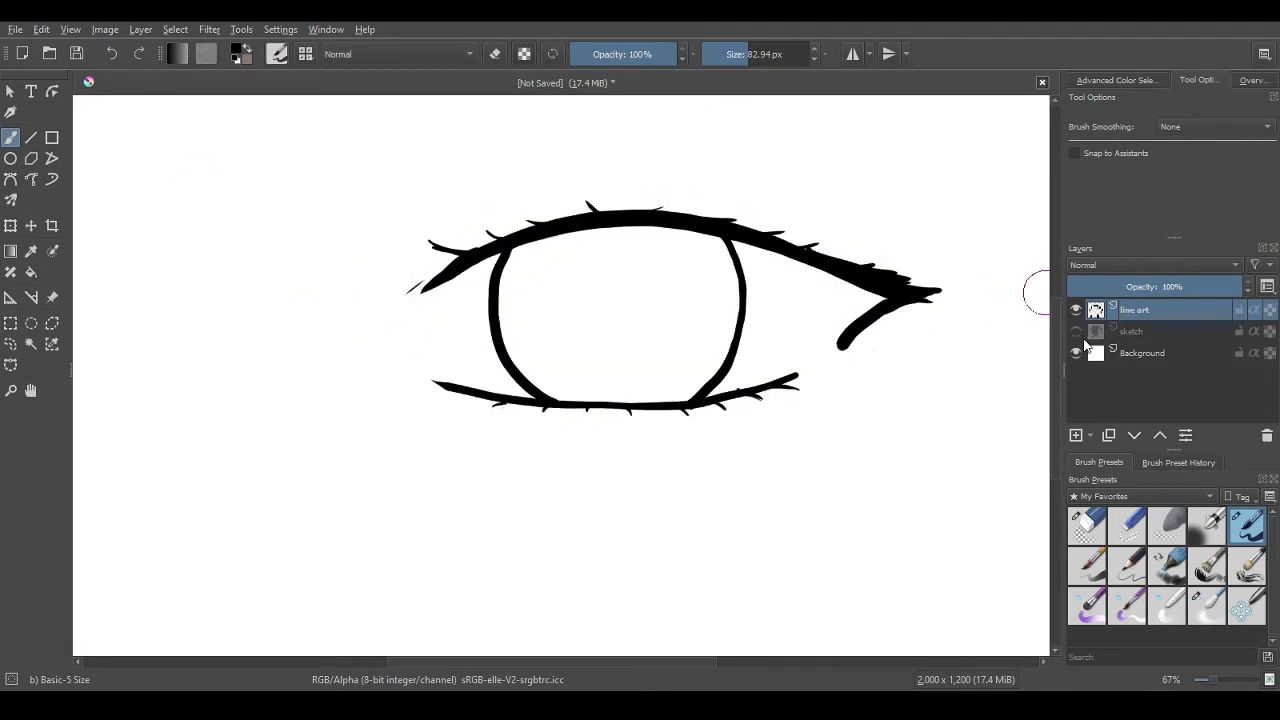
{"action": "left_click", "coordinate": [1076, 333]}
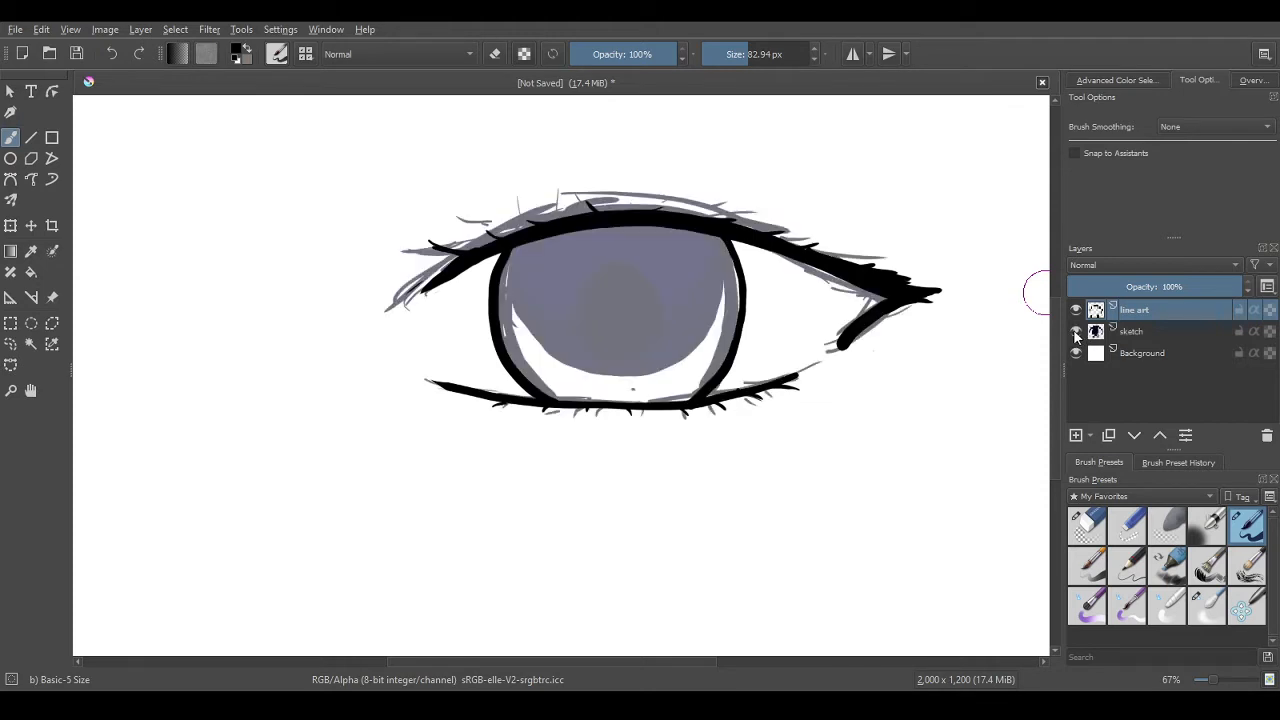
{"action": "left_click", "coordinate": [1076, 331]}
{"action": "left_click", "coordinate": [1076, 331]}
{"action": "left_click", "coordinate": [1077, 331]}
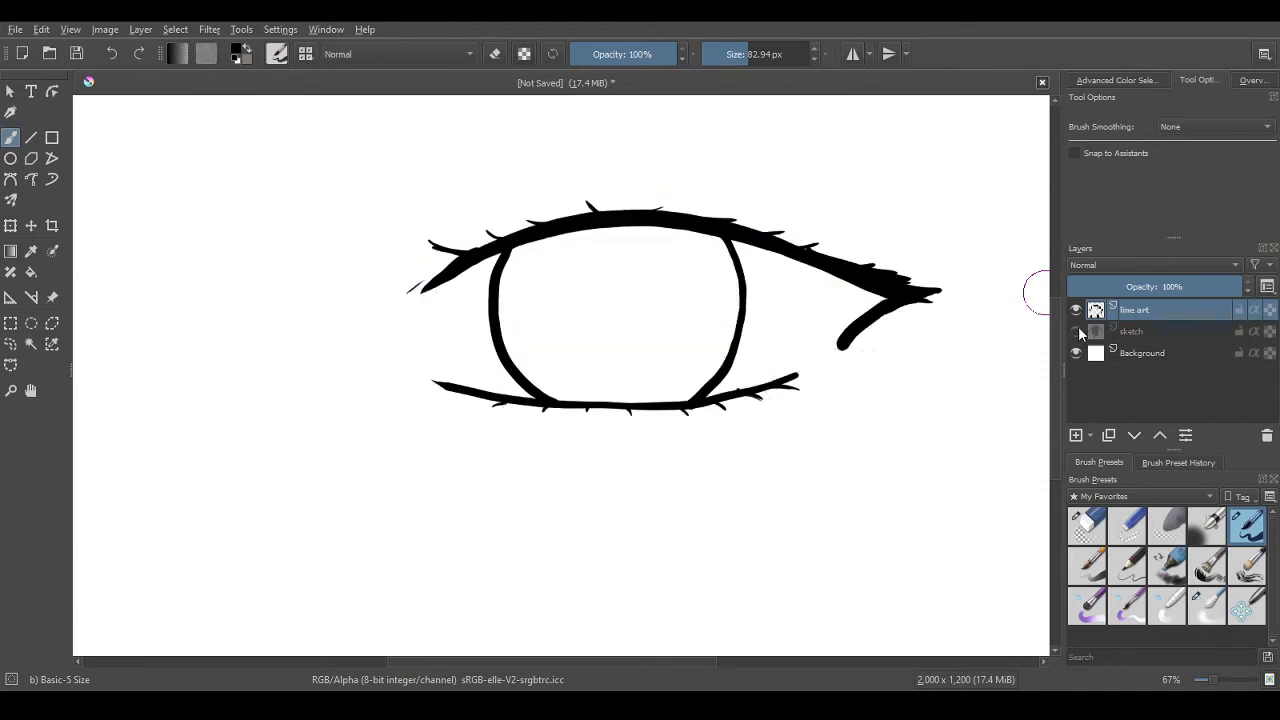
{"action": "left_click", "coordinate": [1077, 331]}
{"action": "left_click", "coordinate": [1077, 331]}
Thicken the upper lid line along its top edge with black strokes from the left end toward the right corner.
{"action": "left_click", "coordinate": [393, 222]}
{"action": "left_click", "coordinate": [111, 56]}
{"action": "left_click_drag", "start_coordinate": [480, 240], "coordinate": [440, 277]}
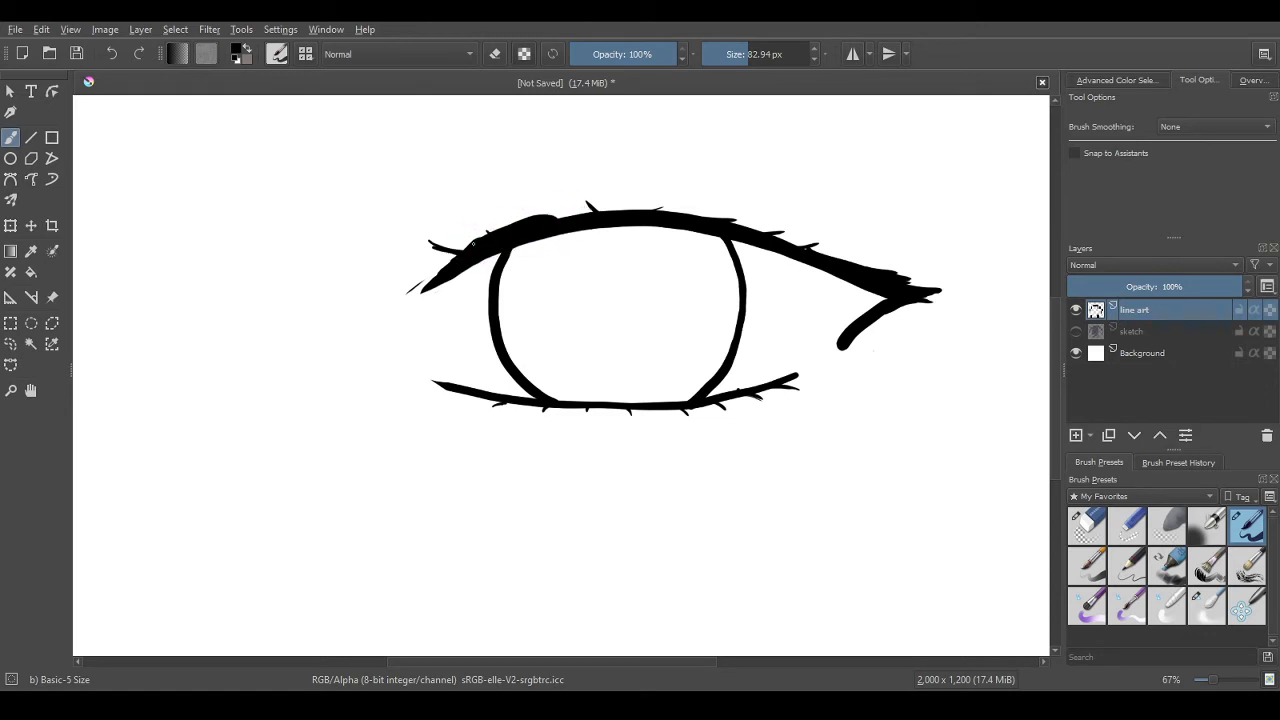
{"action": "mouse_move", "coordinate": [485, 238]}
{"action": "left_mouse_down"}
{"action": "mouse_move", "coordinate": [569, 214]}
{"action": "mouse_move", "coordinate": [585, 213]}
{"action": "mouse_move", "coordinate": [557, 219]}
{"action": "mouse_move", "coordinate": [640, 219]}
{"action": "mouse_move", "coordinate": [559, 208]}
{"action": "mouse_move", "coordinate": [652, 208]}
{"action": "mouse_move", "coordinate": [643, 201]}
{"action": "mouse_move", "coordinate": [888, 276]}
{"action": "mouse_move", "coordinate": [824, 253]}
{"action": "mouse_move", "coordinate": [877, 277]}
{"action": "left_mouse_up"}
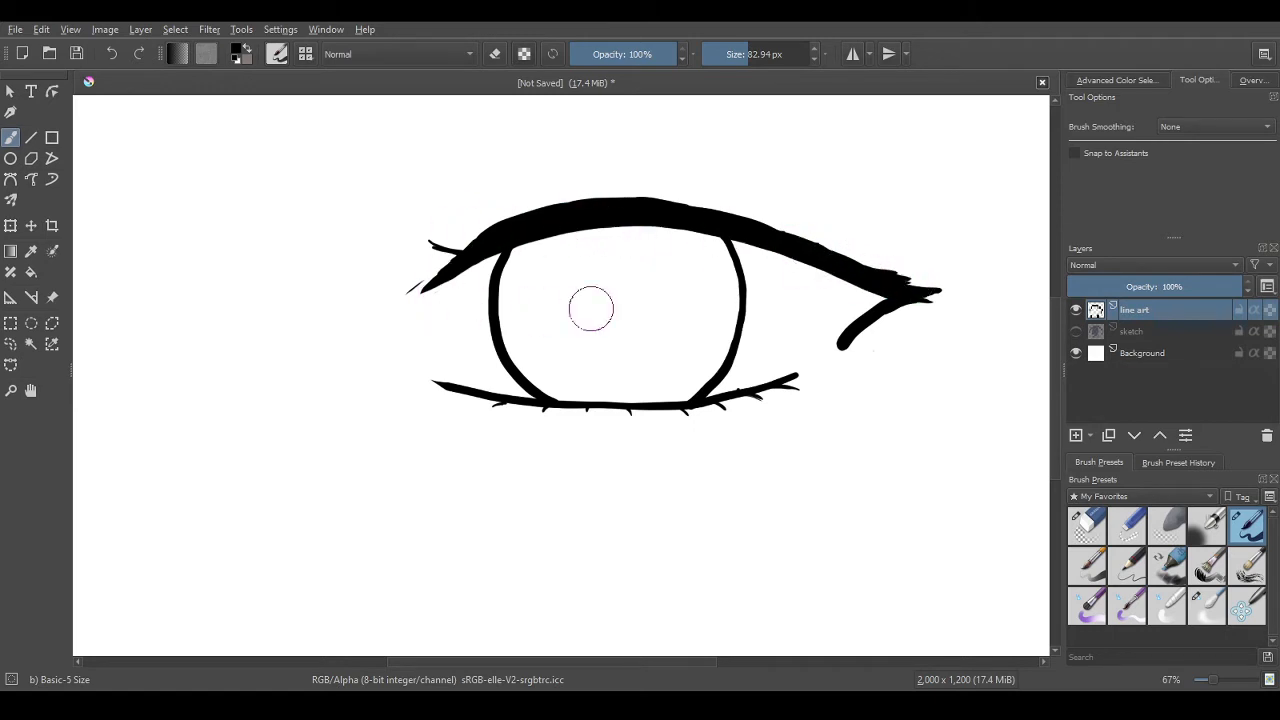
Draw new short black lashes along the top edge of the thickened upper lid, with a longer one toward the right.
{"action": "left_click_drag", "start_coordinate": [795, 244], "coordinate": [870, 250]}
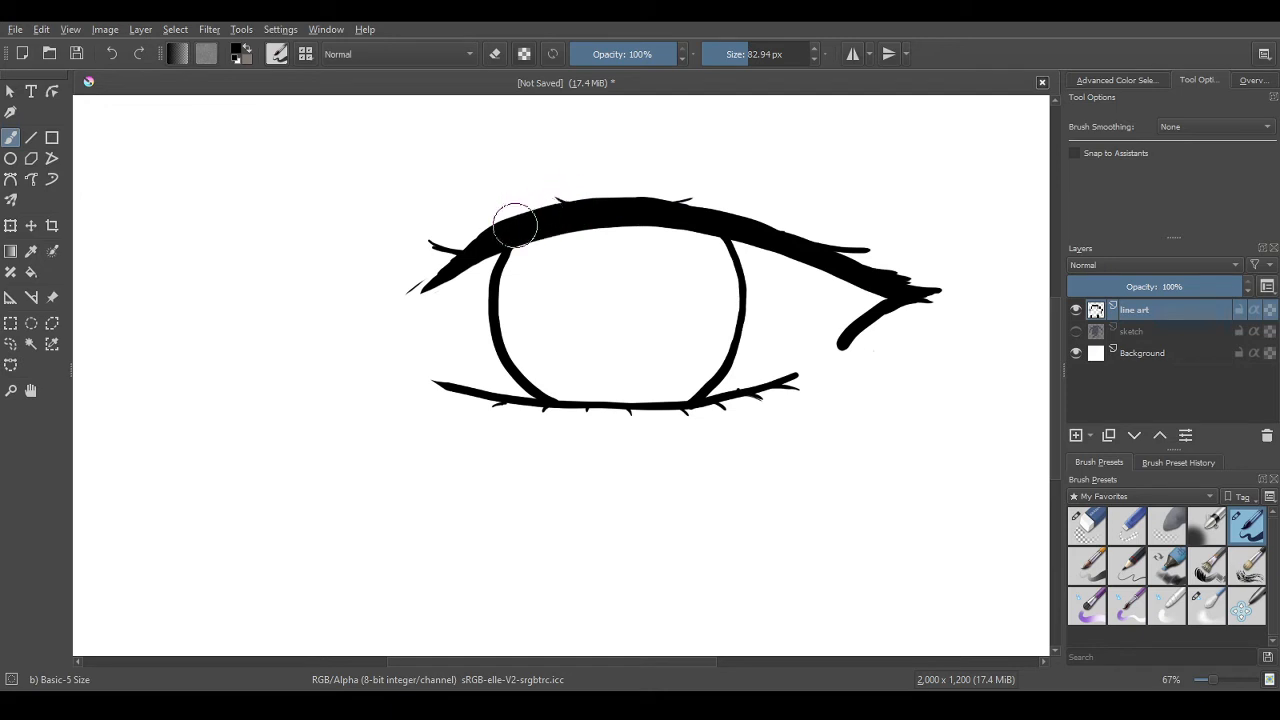
{"action": "mouse_move", "coordinate": [512, 227]}
{"action": "left_mouse_down"}
{"action": "mouse_move", "coordinate": [484, 216]}
{"action": "mouse_move", "coordinate": [529, 196]}
{"action": "left_mouse_up"}
{"action": "left_click_drag", "start_coordinate": [616, 205], "coordinate": [613, 191]}
{"action": "mouse_move", "coordinate": [735, 218]}
{"action": "left_mouse_down"}
{"action": "mouse_move", "coordinate": [722, 209]}
{"action": "mouse_move", "coordinate": [813, 230]}
{"action": "left_mouse_up"}
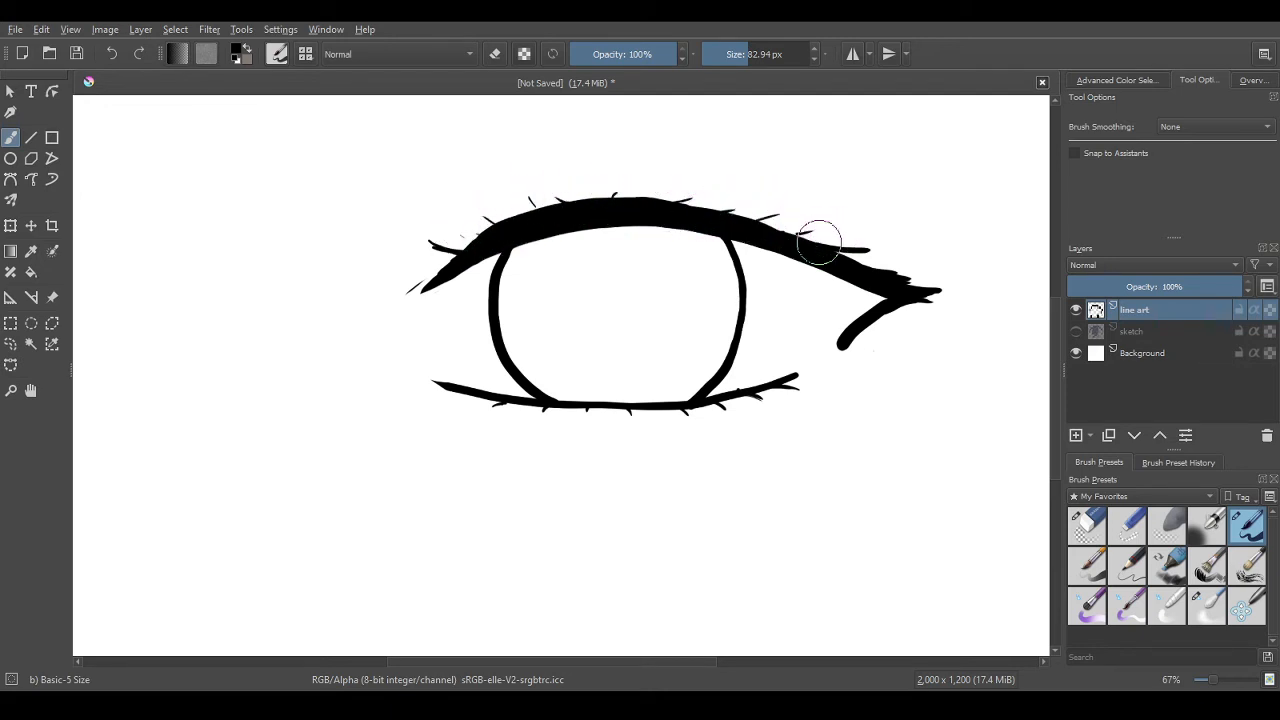
Erase the short lashes under the middle of the lower lid line with Eraser Circle, and switch back to the Basic-5 Size brush.
{"action": "left_click", "coordinate": [1087, 524]}
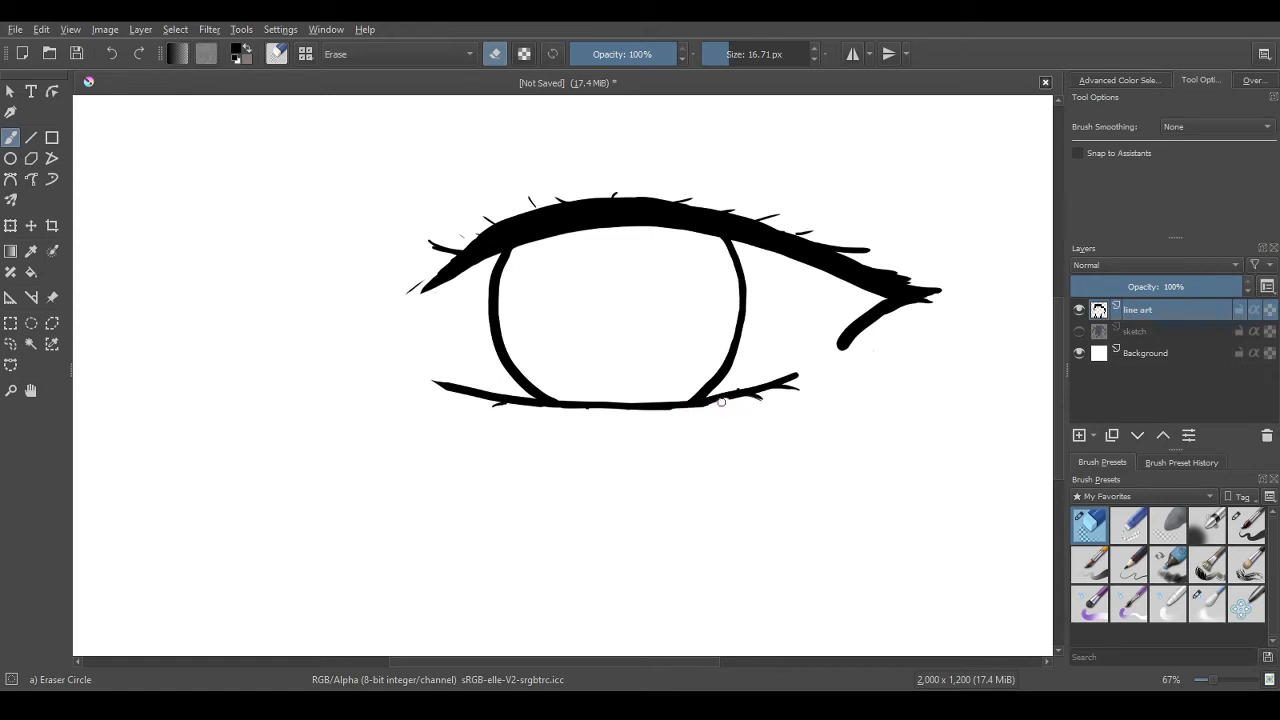
{"action": "left_click", "coordinate": [1247, 525]}
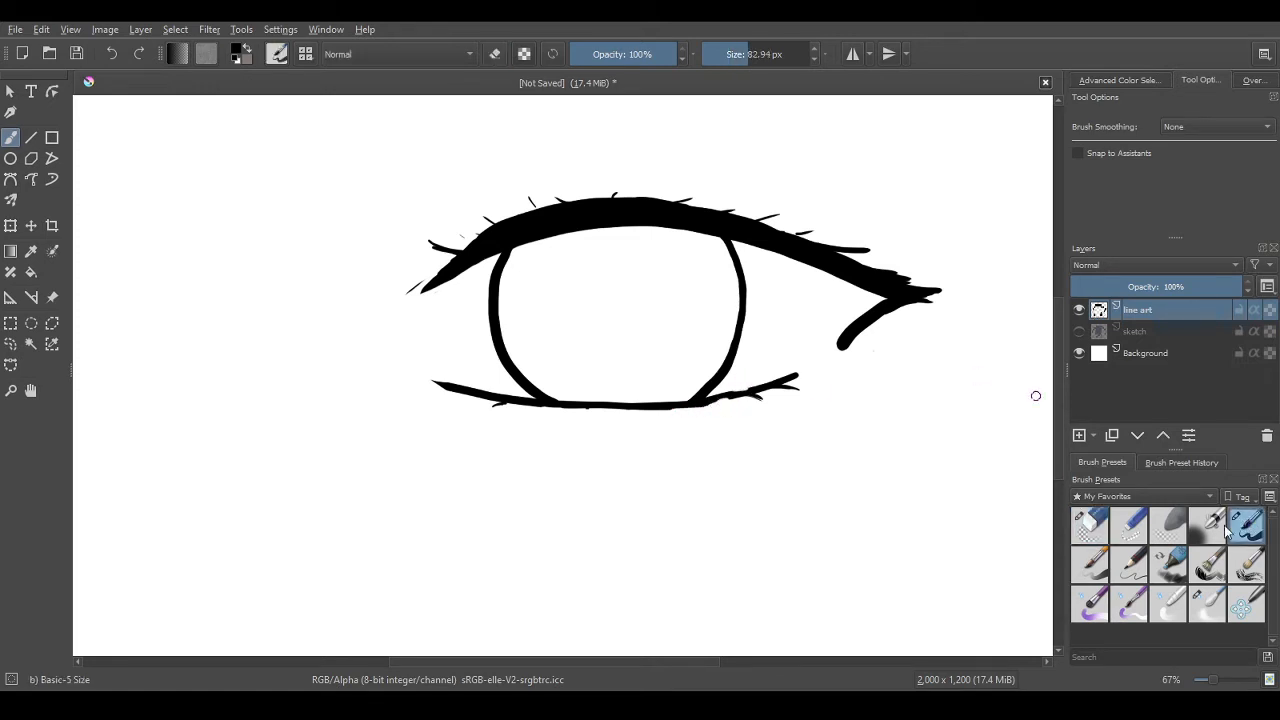
{"action": "scroll", "coordinate": [575, 402], "scroll_direction": "up", "scroll_amount": 3}
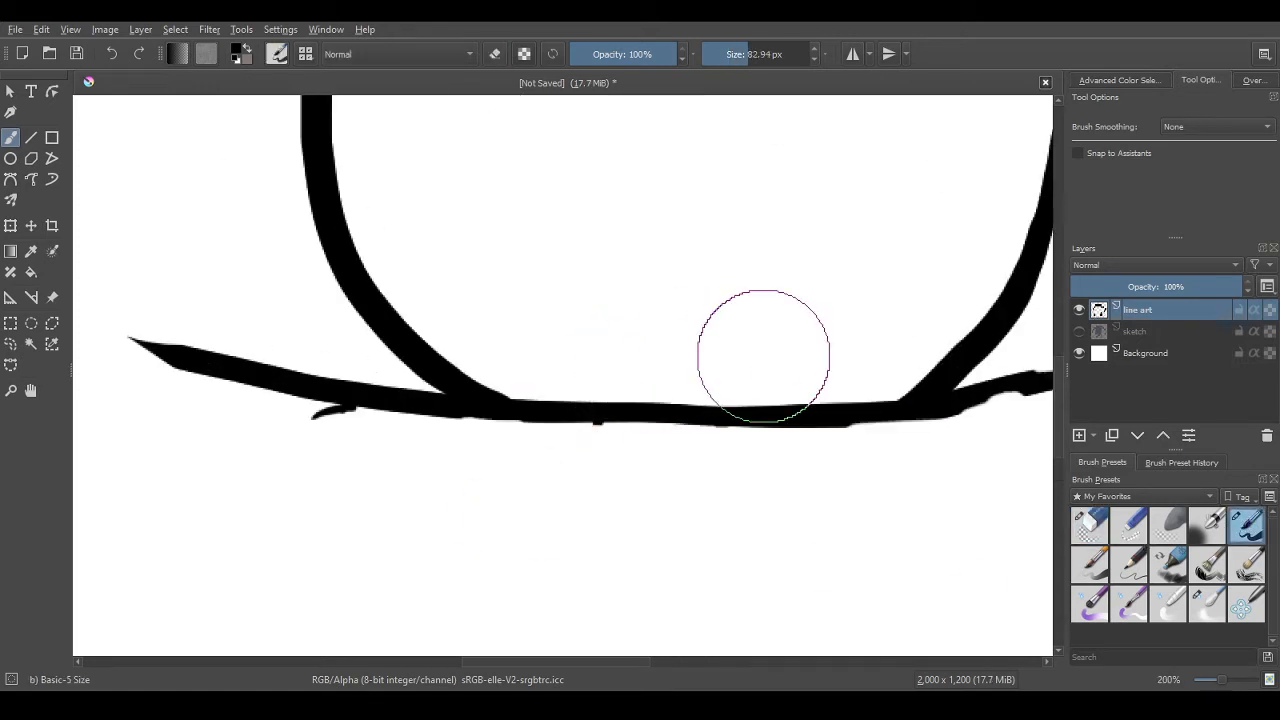
{"action": "scroll", "coordinate": [576, 288], "scroll_direction": "down", "scroll_amount": 3}
{"action": "scroll", "coordinate": [741, 300], "scroll_direction": "up", "scroll_amount": 5}
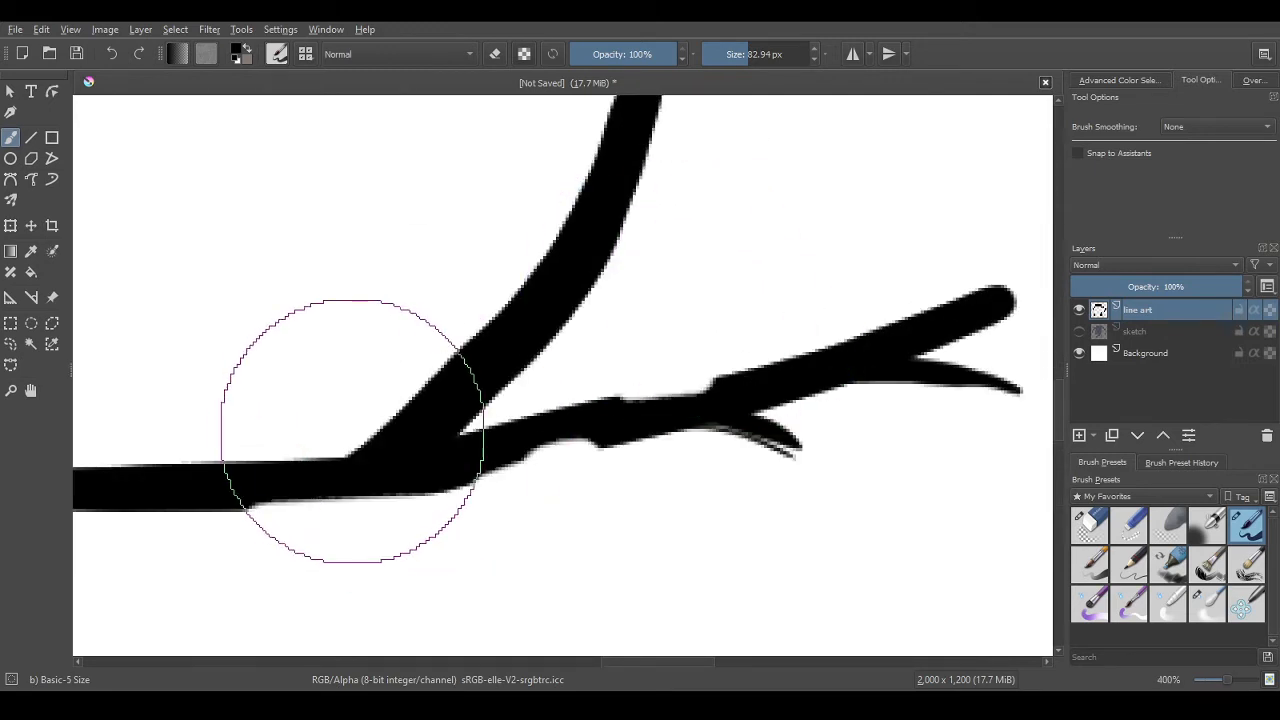
{"action": "mouse_move", "coordinate": [382, 476]}
{"action": "left_mouse_down"}
{"action": "mouse_move", "coordinate": [509, 464]}
{"action": "mouse_move", "coordinate": [448, 468]}
{"action": "mouse_move", "coordinate": [600, 445]}
{"action": "left_mouse_up"}
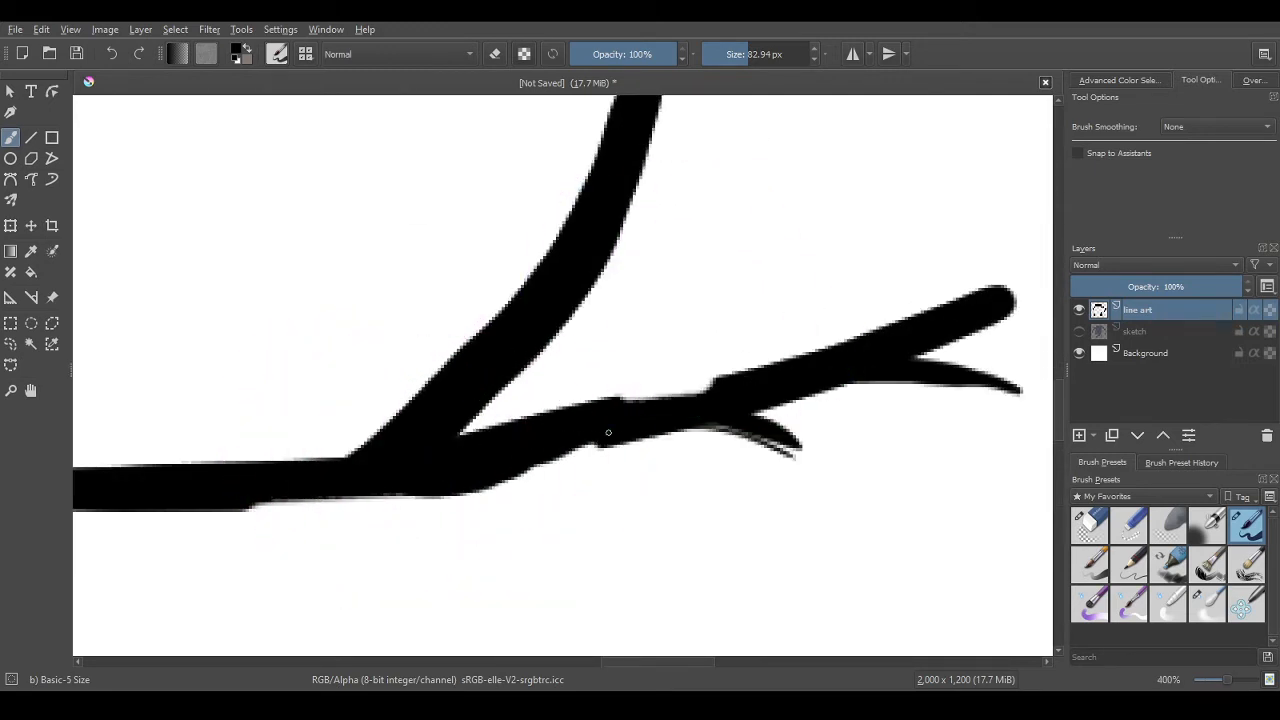
{"action": "left_click_drag", "start_coordinate": [500, 406], "coordinate": [640, 428]}
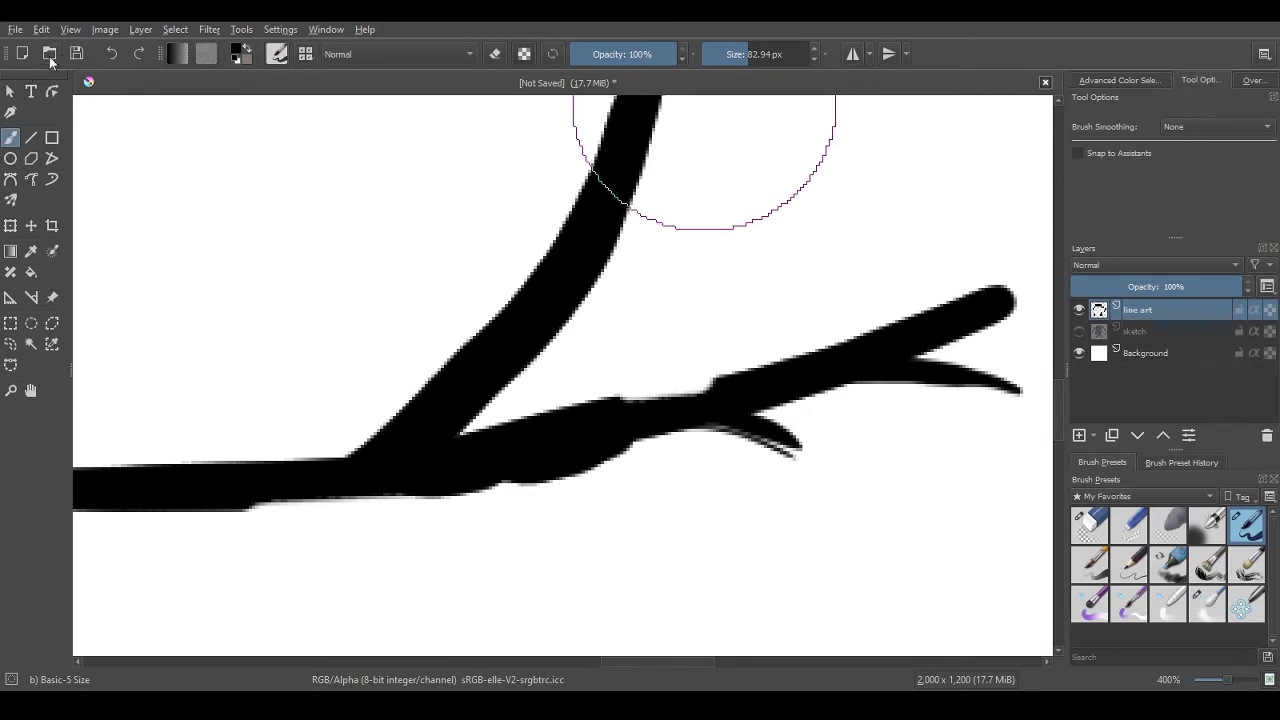
{"action": "left_click", "coordinate": [112, 54]}
{"action": "left_click", "coordinate": [112, 54]}
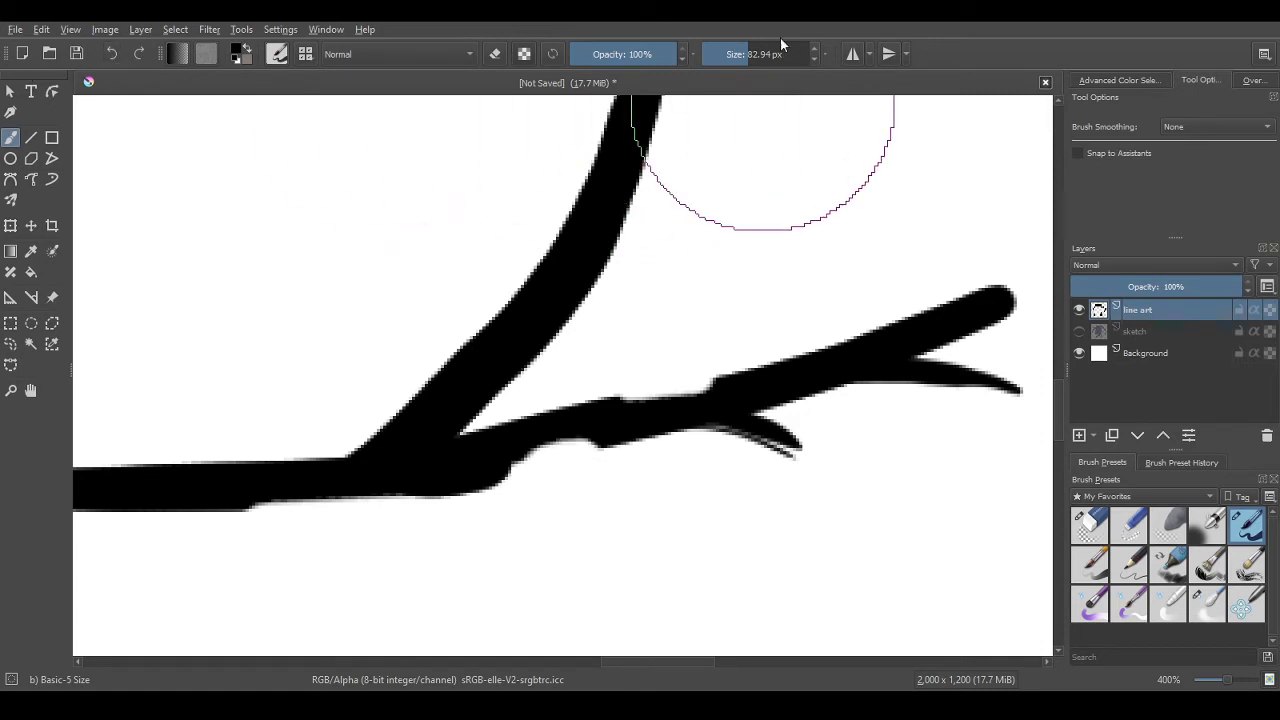
Set the brush size to 21.54 px and fill the jagged gaps along both edges of the lower lid's right part in black.
{"action": "left_click_drag", "start_coordinate": [736, 55], "coordinate": [730, 55]}
{"action": "left_click_drag", "start_coordinate": [480, 482], "coordinate": [586, 441]}
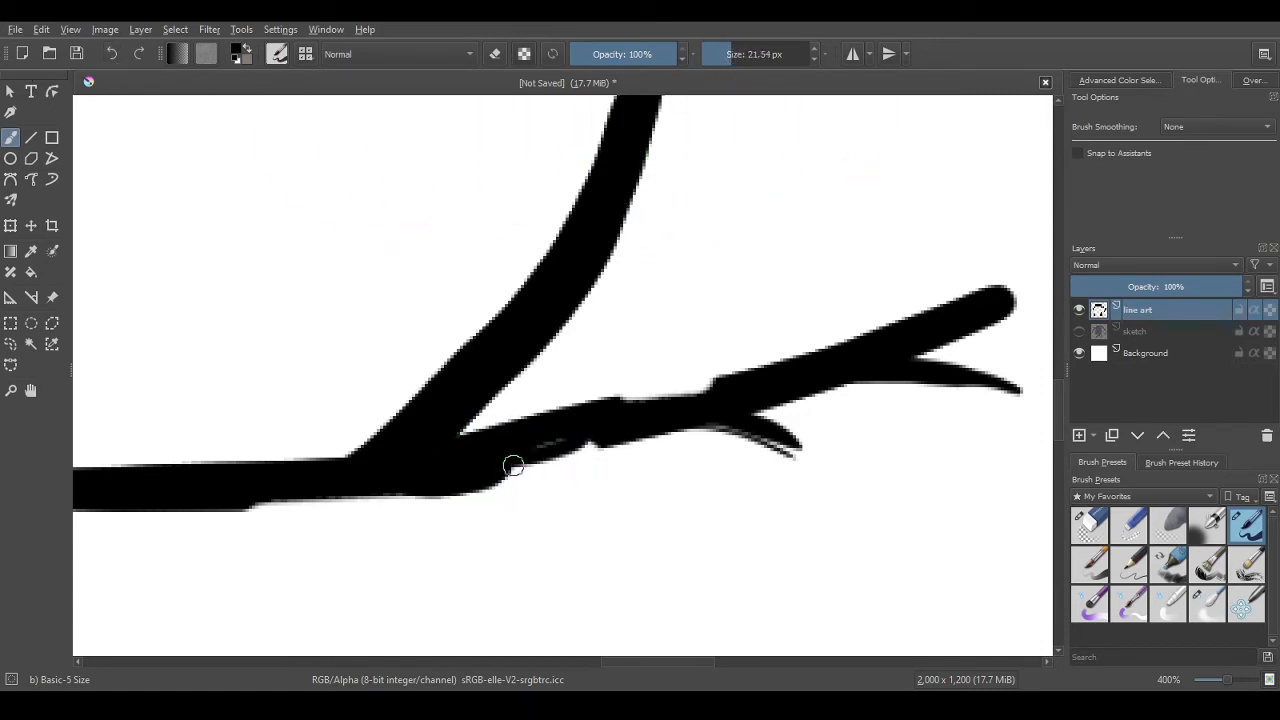
{"action": "left_click_drag", "start_coordinate": [514, 466], "coordinate": [588, 436]}
{"action": "mouse_move", "coordinate": [463, 473]}
{"action": "left_mouse_down"}
{"action": "mouse_move", "coordinate": [625, 432]}
{"action": "mouse_move", "coordinate": [447, 485]}
{"action": "mouse_move", "coordinate": [534, 463]}
{"action": "left_mouse_up"}
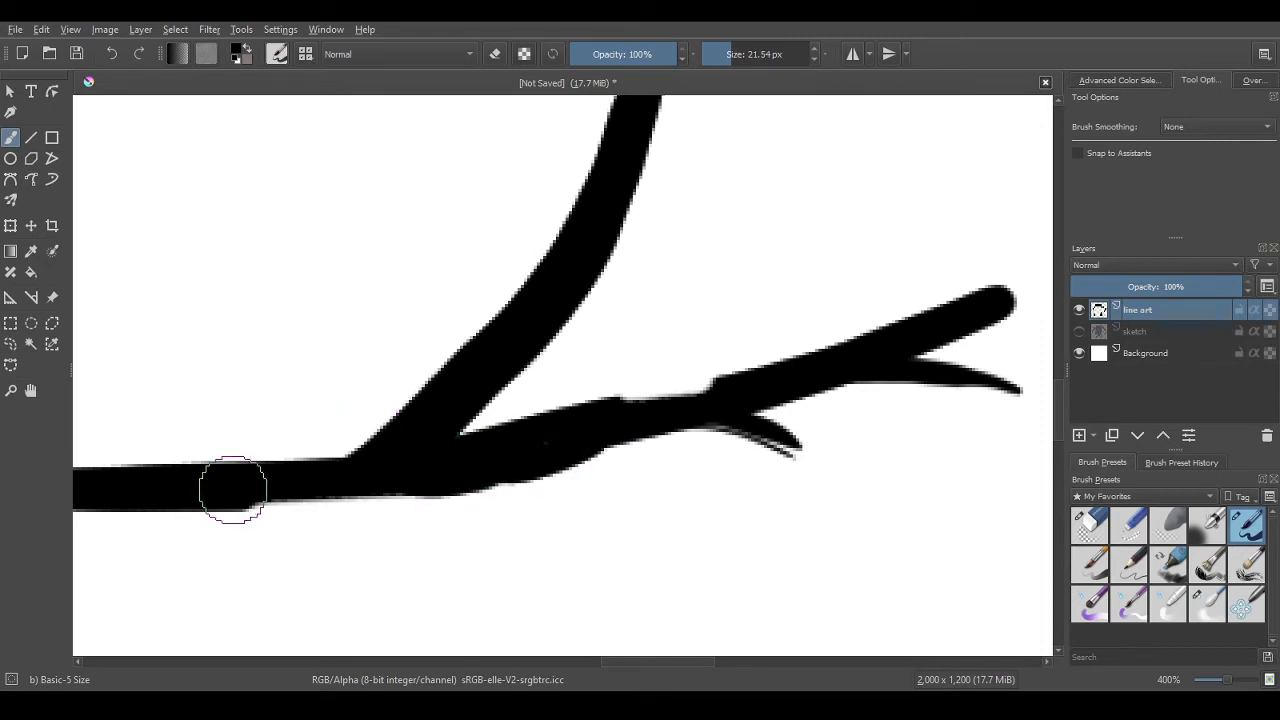
{"action": "mouse_move", "coordinate": [258, 496]}
{"action": "left_mouse_down"}
{"action": "mouse_move", "coordinate": [480, 466]}
{"action": "mouse_move", "coordinate": [606, 429]}
{"action": "mouse_move", "coordinate": [594, 416]}
{"action": "mouse_move", "coordinate": [606, 409]}
{"action": "mouse_move", "coordinate": [910, 326]}
{"action": "left_mouse_up"}
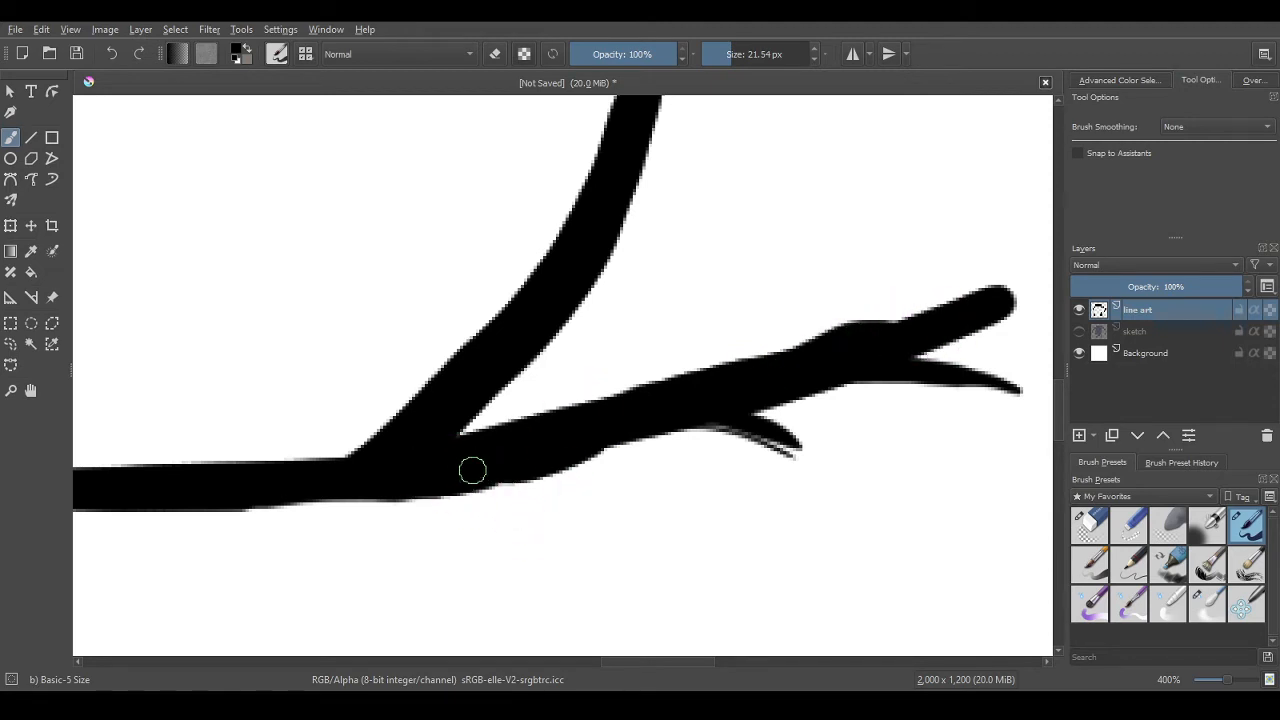
{"action": "mouse_move", "coordinate": [471, 469]}
{"action": "left_mouse_down"}
{"action": "mouse_move", "coordinate": [772, 411]}
{"action": "mouse_move", "coordinate": [750, 369]}
{"action": "mouse_move", "coordinate": [726, 396]}
{"action": "mouse_move", "coordinate": [774, 384]}
{"action": "left_mouse_up"}
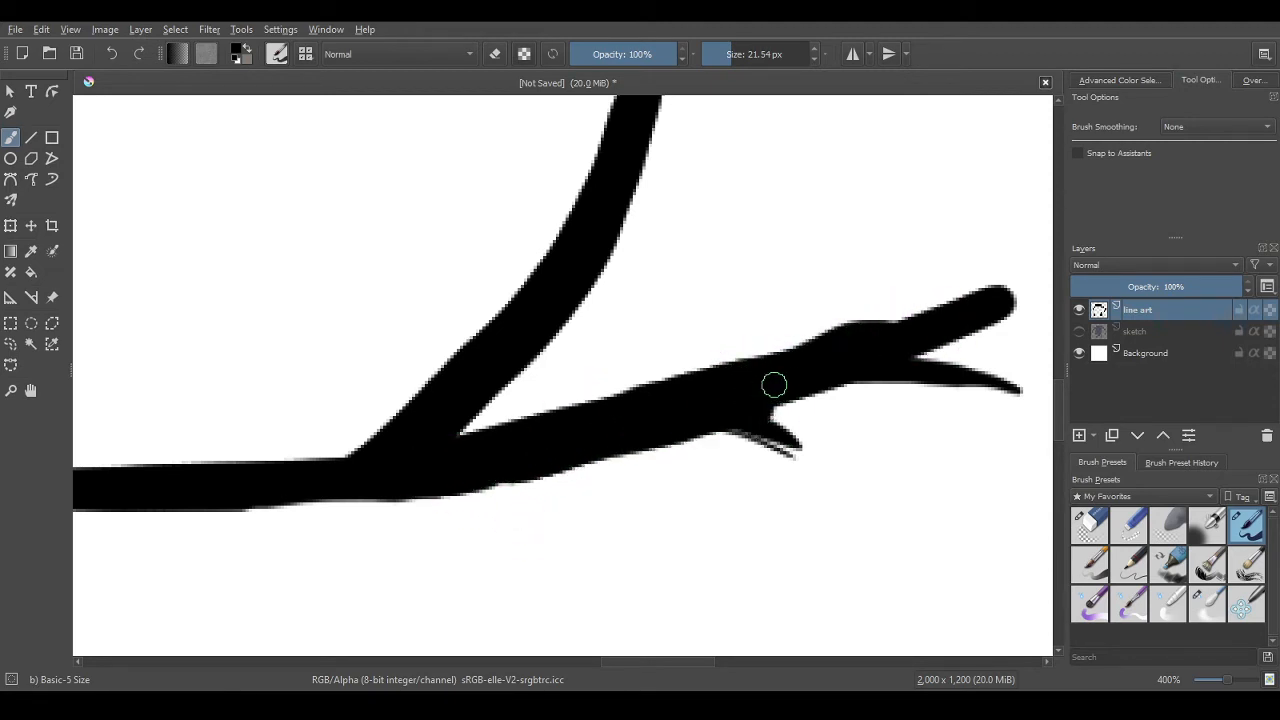
Trim the bumps along the upper and lower edges of the lower lid's right part with Eraser Circle, then reselect Basic-5 Size.
{"action": "left_click", "coordinate": [1085, 538]}
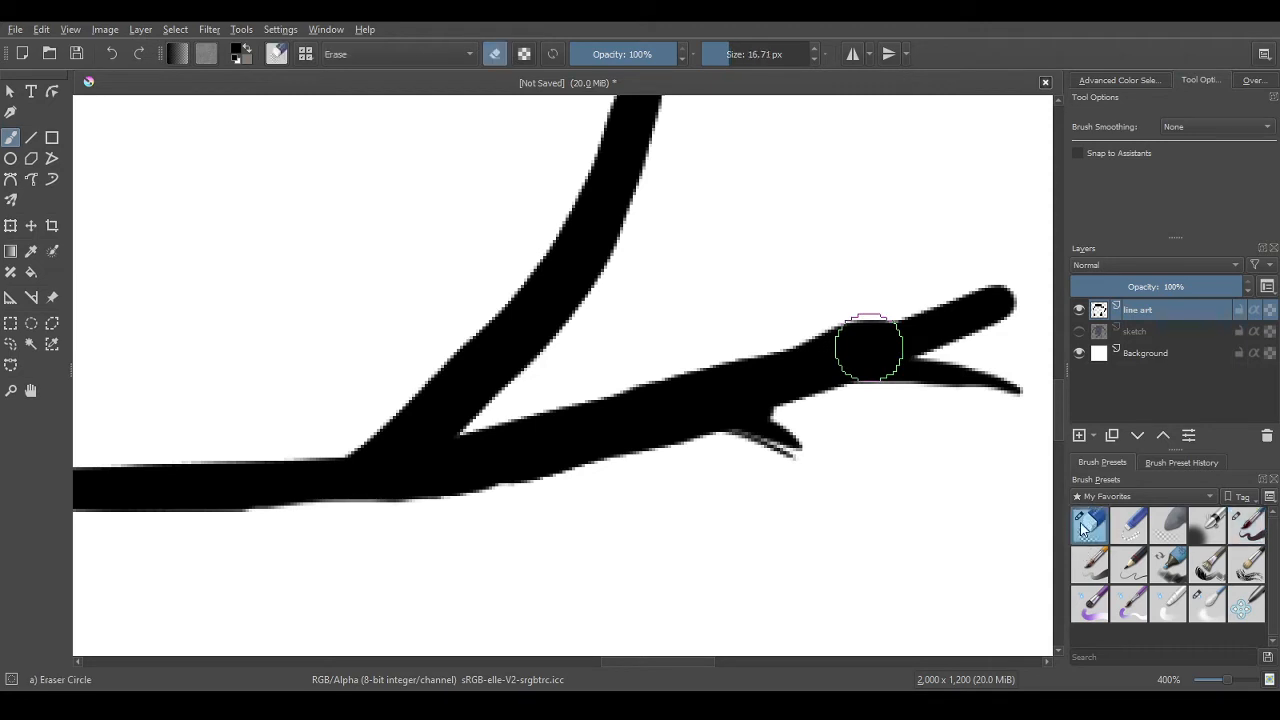
{"action": "mouse_move", "coordinate": [771, 327]}
{"action": "left_mouse_down"}
{"action": "mouse_move", "coordinate": [914, 276]}
{"action": "mouse_move", "coordinate": [798, 331]}
{"action": "mouse_move", "coordinate": [585, 365]}
{"action": "left_mouse_up"}
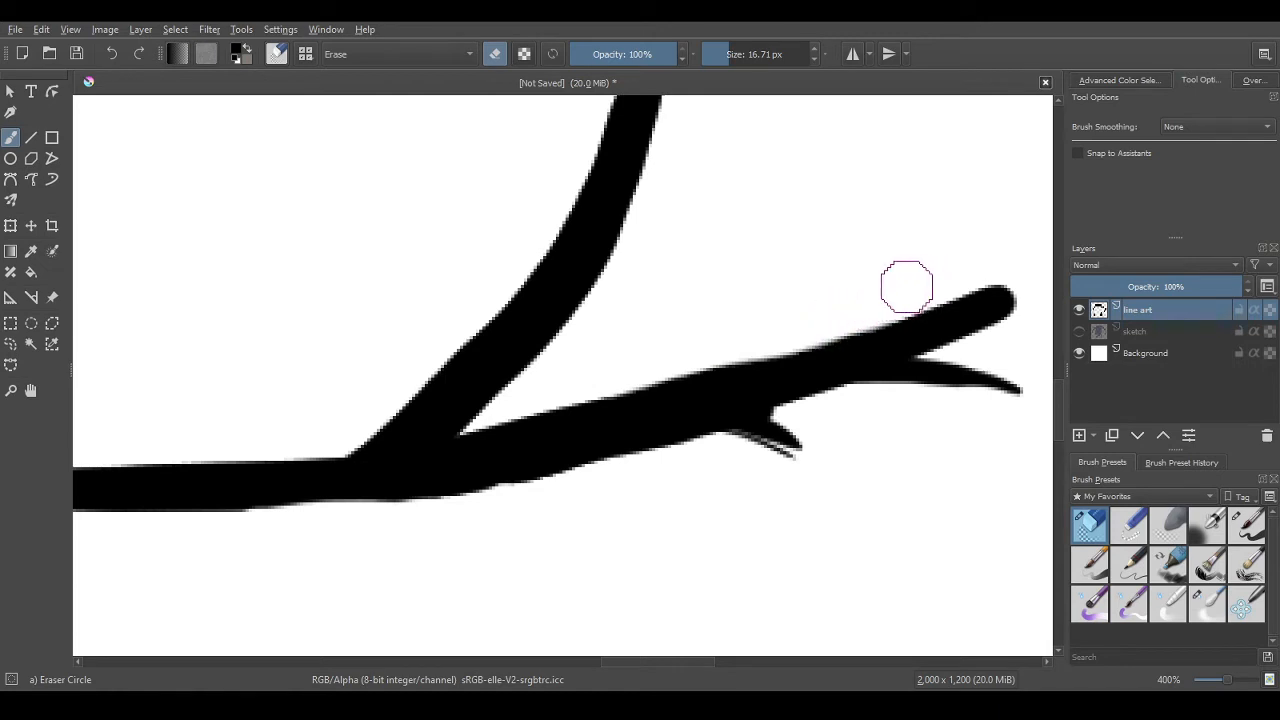
{"action": "mouse_move", "coordinate": [468, 521]}
{"action": "left_mouse_down"}
{"action": "mouse_move", "coordinate": [440, 503]}
{"action": "mouse_move", "coordinate": [637, 454]}
{"action": "mouse_move", "coordinate": [714, 448]}
{"action": "mouse_move", "coordinate": [820, 471]}
{"action": "mouse_move", "coordinate": [814, 417]}
{"action": "left_mouse_up"}
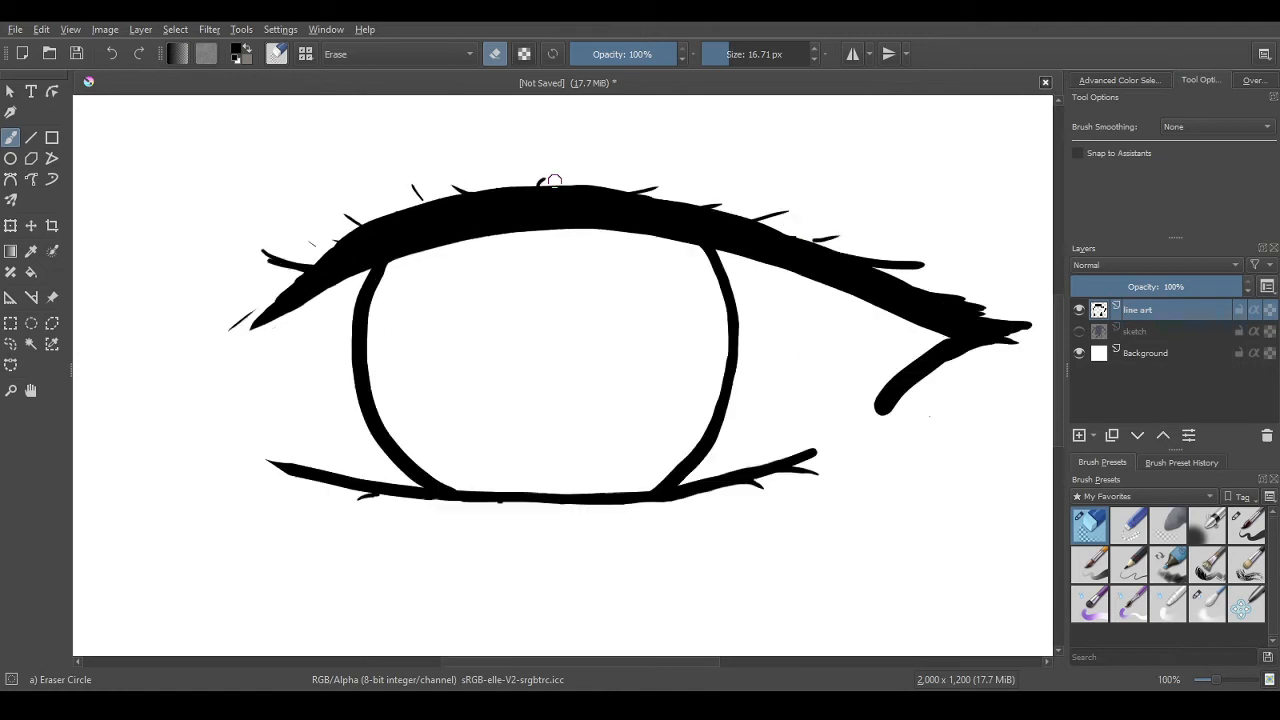
{"action": "left_click", "coordinate": [1246, 530]}
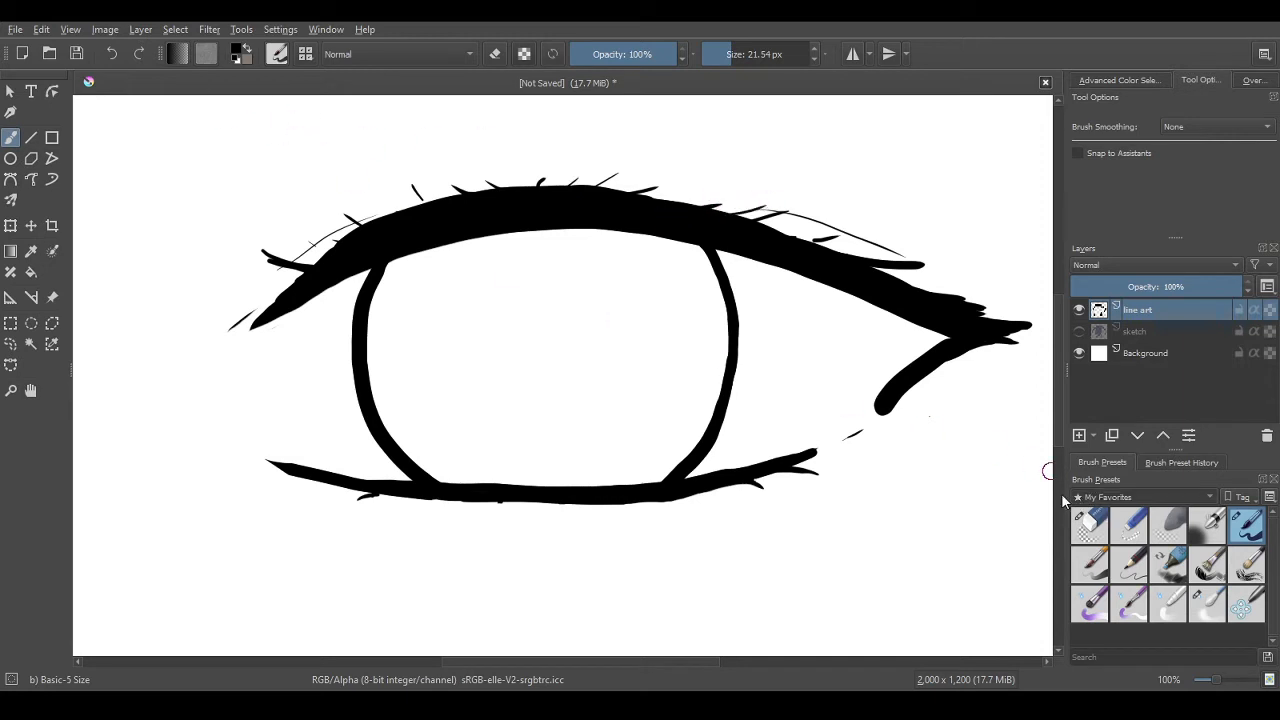
Erase stray short lashes along the upper lid's top edge with Eraser Circle, and reselect Basic-5 Size.
{"action": "key", "text": "e"}
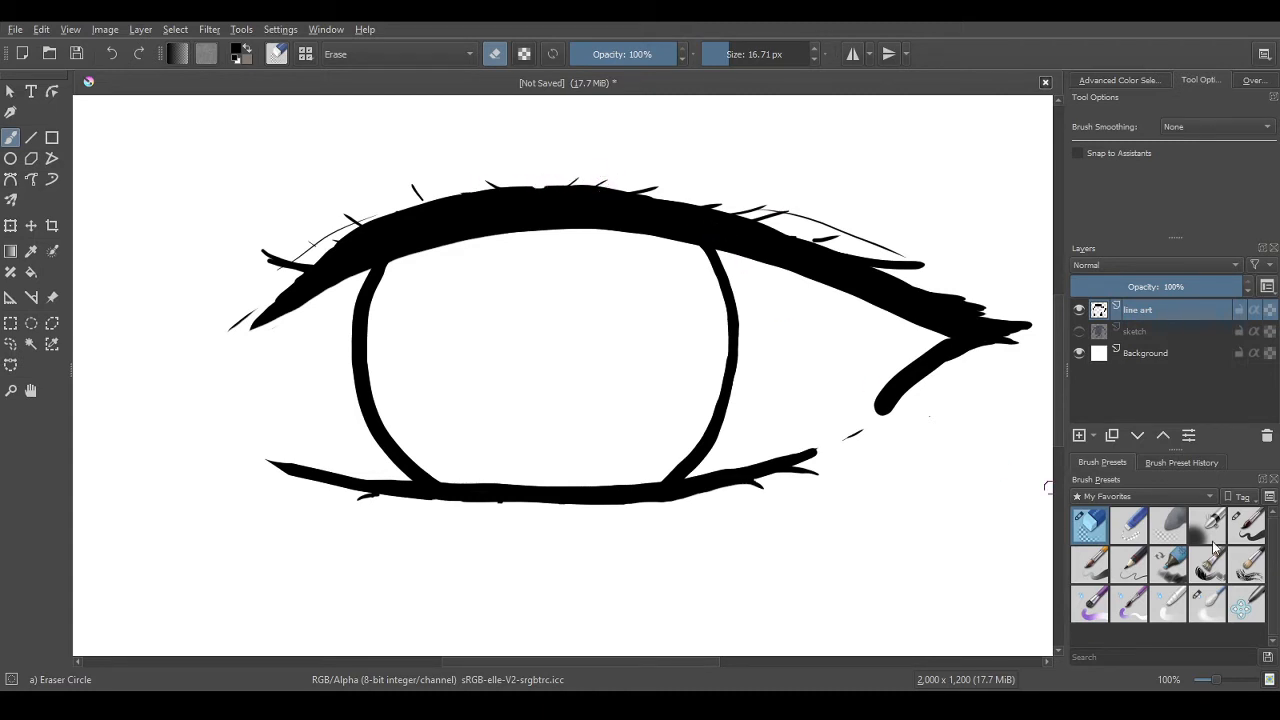
{"action": "left_click", "coordinate": [1252, 526]}
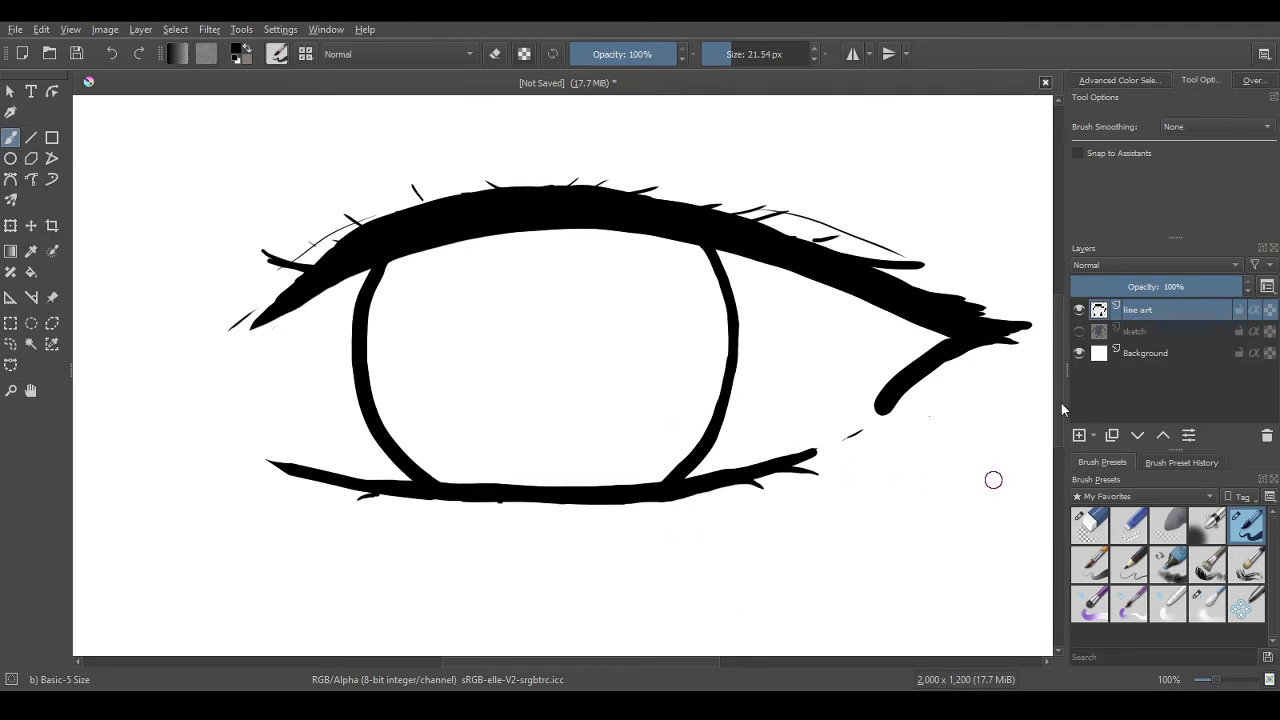
Add a paint layer named Colour directly below the line art layer.
{"action": "left_click", "coordinate": [1079, 434]}
{"action": "left_click_drag", "start_coordinate": [1154, 308], "coordinate": [1150, 337]}
{"action": "double_click", "coordinate": [1142, 329]}
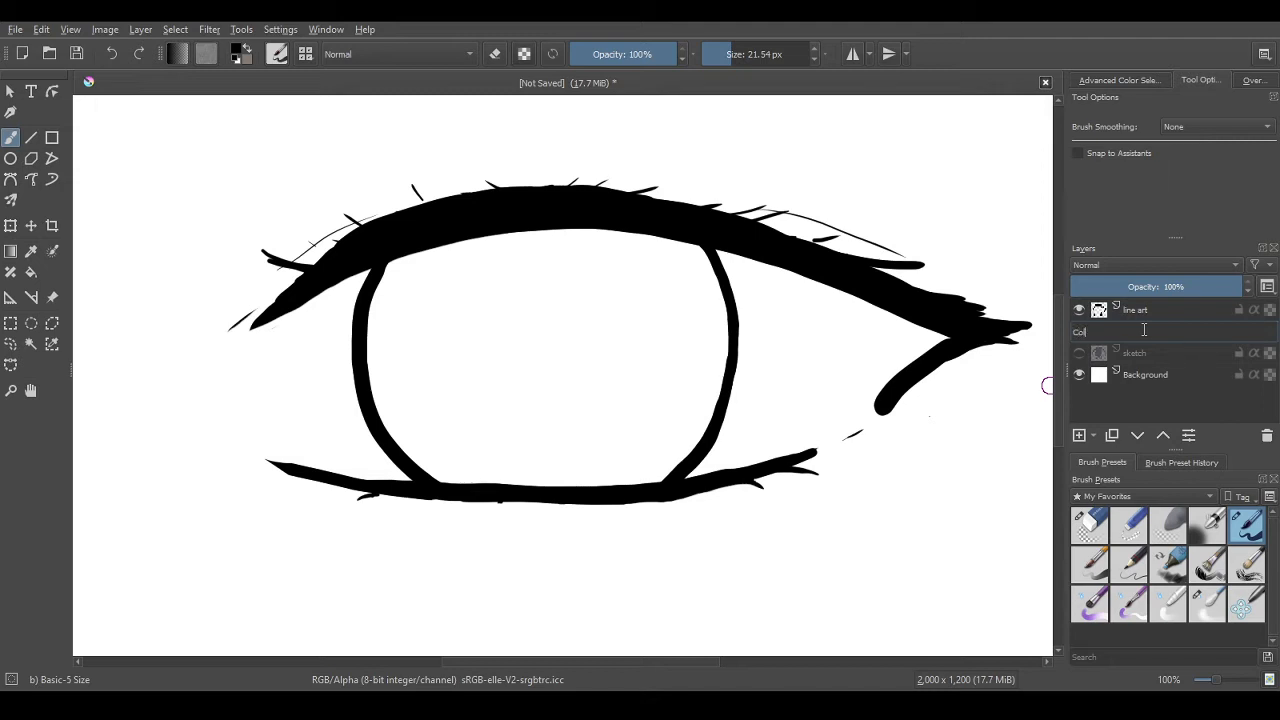
{"action": "type", "text": "r"}
{"action": "key", "text": "Return"}
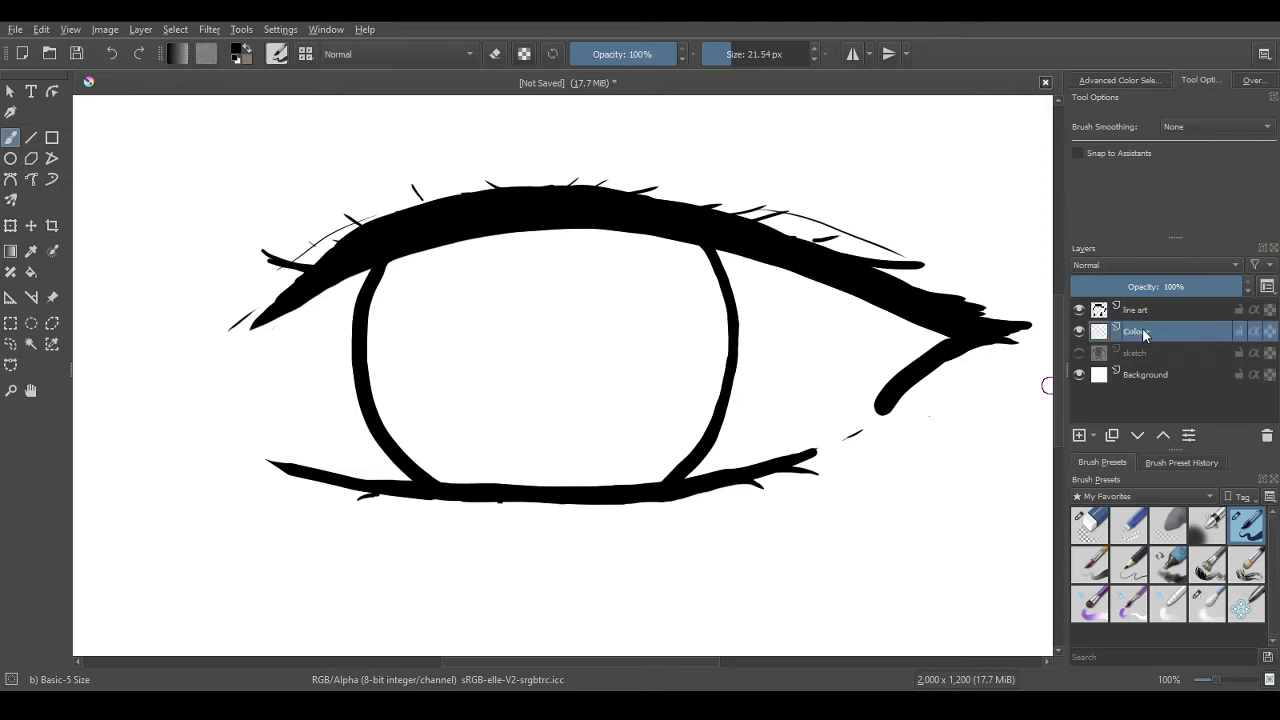
Pick a very dark green, set the brush size to 122.21 px and fill the whole iris on the Colour layer.
{"action": "left_click", "coordinate": [1128, 84]}
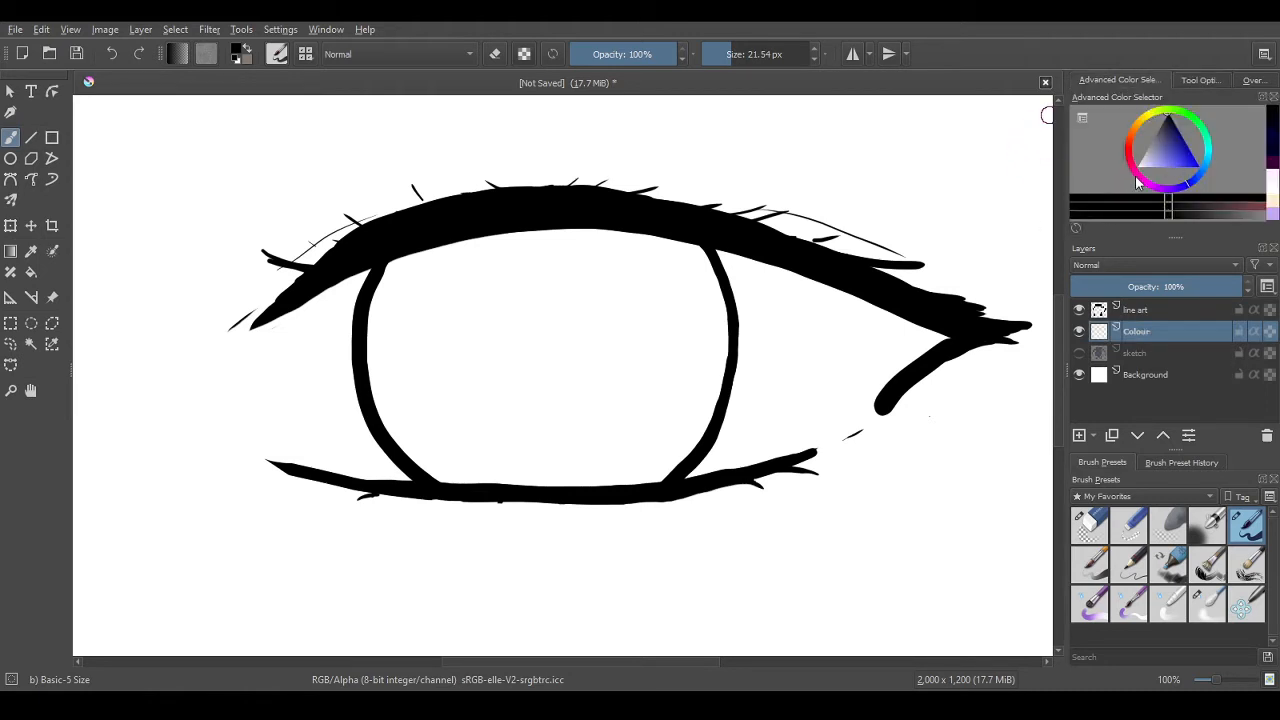
{"action": "left_click", "coordinate": [1193, 122]}
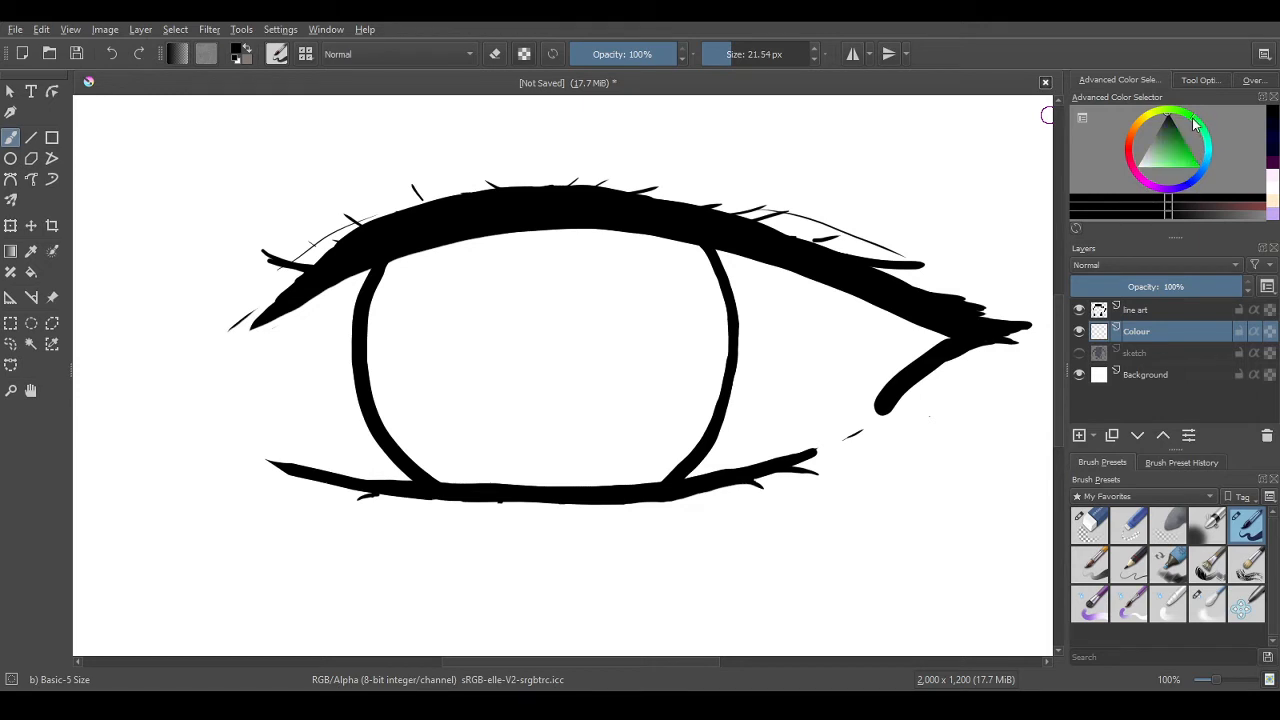
{"action": "left_click", "coordinate": [1204, 122]}
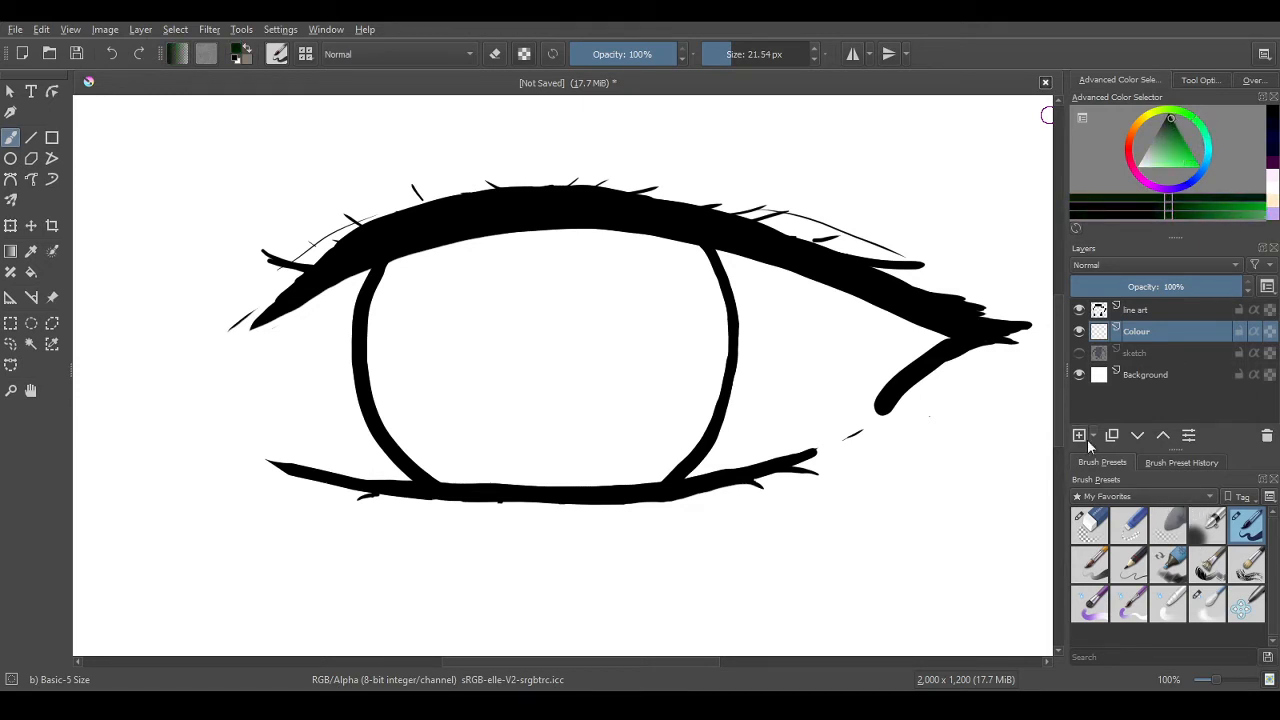
{"action": "left_click_drag", "start_coordinate": [763, 54], "coordinate": [768, 55]}
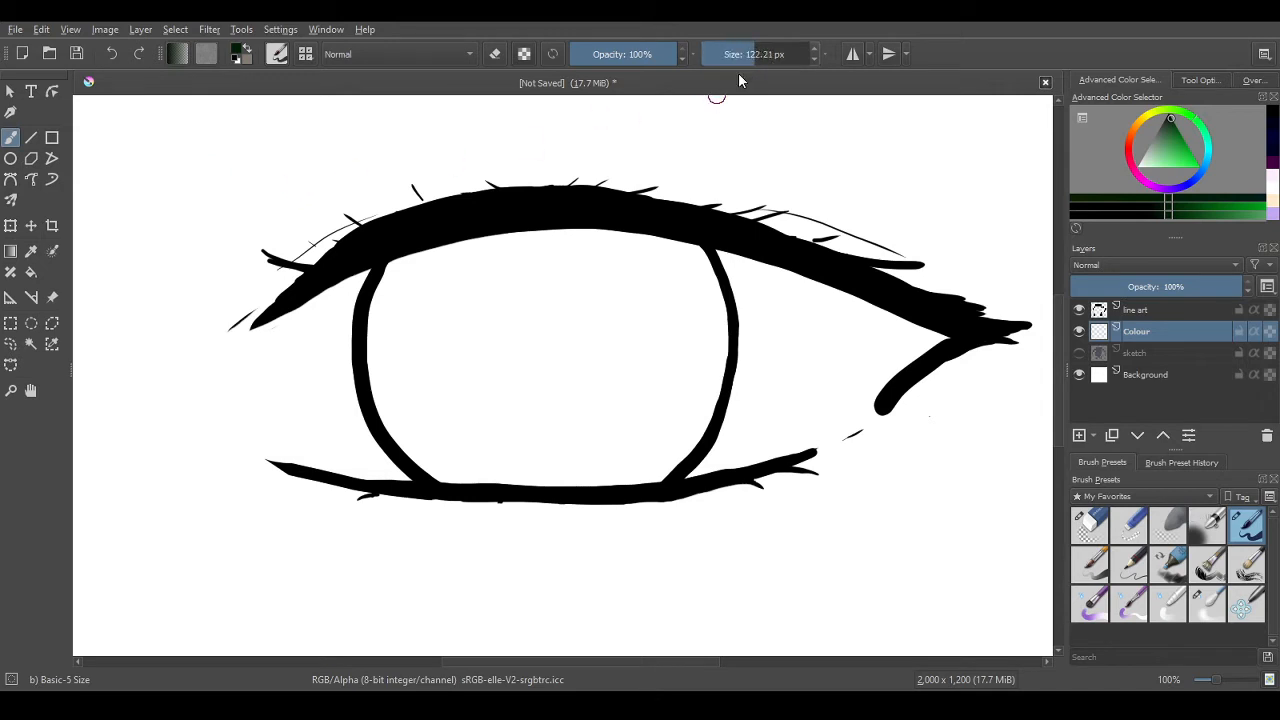
{"action": "mouse_move", "coordinate": [486, 271]}
{"action": "left_mouse_down"}
{"action": "mouse_move", "coordinate": [466, 365]}
{"action": "mouse_move", "coordinate": [433, 361]}
{"action": "mouse_move", "coordinate": [429, 272]}
{"action": "mouse_move", "coordinate": [393, 360]}
{"action": "mouse_move", "coordinate": [388, 342]}
{"action": "mouse_move", "coordinate": [391, 369]}
{"action": "mouse_move", "coordinate": [426, 441]}
{"action": "mouse_move", "coordinate": [516, 487]}
{"action": "mouse_move", "coordinate": [573, 425]}
{"action": "mouse_move", "coordinate": [615, 465]}
{"action": "mouse_move", "coordinate": [584, 455]}
{"action": "mouse_move", "coordinate": [551, 374]}
{"action": "mouse_move", "coordinate": [580, 334]}
{"action": "mouse_move", "coordinate": [611, 399]}
{"action": "mouse_move", "coordinate": [687, 402]}
{"action": "mouse_move", "coordinate": [697, 328]}
{"action": "mouse_move", "coordinate": [662, 259]}
{"action": "mouse_move", "coordinate": [646, 292]}
{"action": "mouse_move", "coordinate": [669, 346]}
{"action": "left_mouse_up"}
Set Eraser Circle to 78.72 px, pick a medium green and paint the iris below a downward-curved edge with Basic-5 Size.
{"action": "left_click", "coordinate": [1089, 526]}
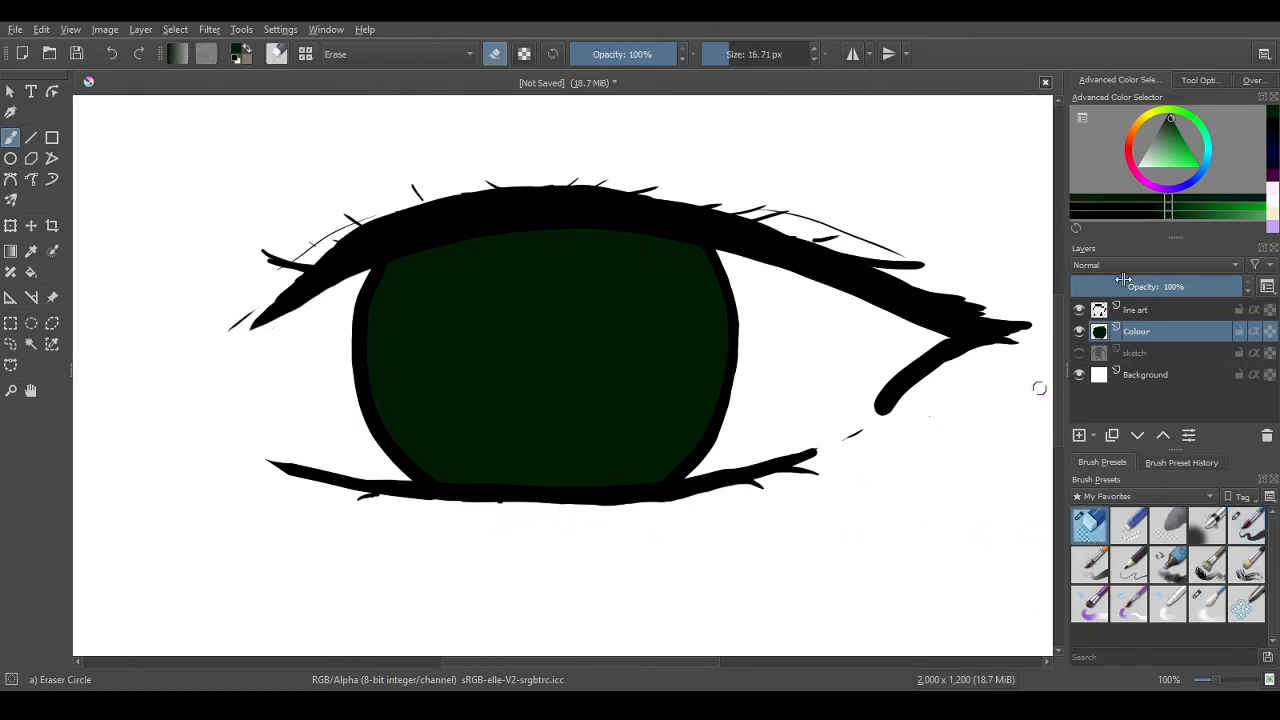
{"action": "mouse_move", "coordinate": [1175, 140]}
{"action": "left_mouse_down"}
{"action": "mouse_move", "coordinate": [1181, 128]}
{"action": "mouse_move", "coordinate": [1205, 140]}
{"action": "mouse_move", "coordinate": [1136, 147]}
{"action": "left_mouse_up"}
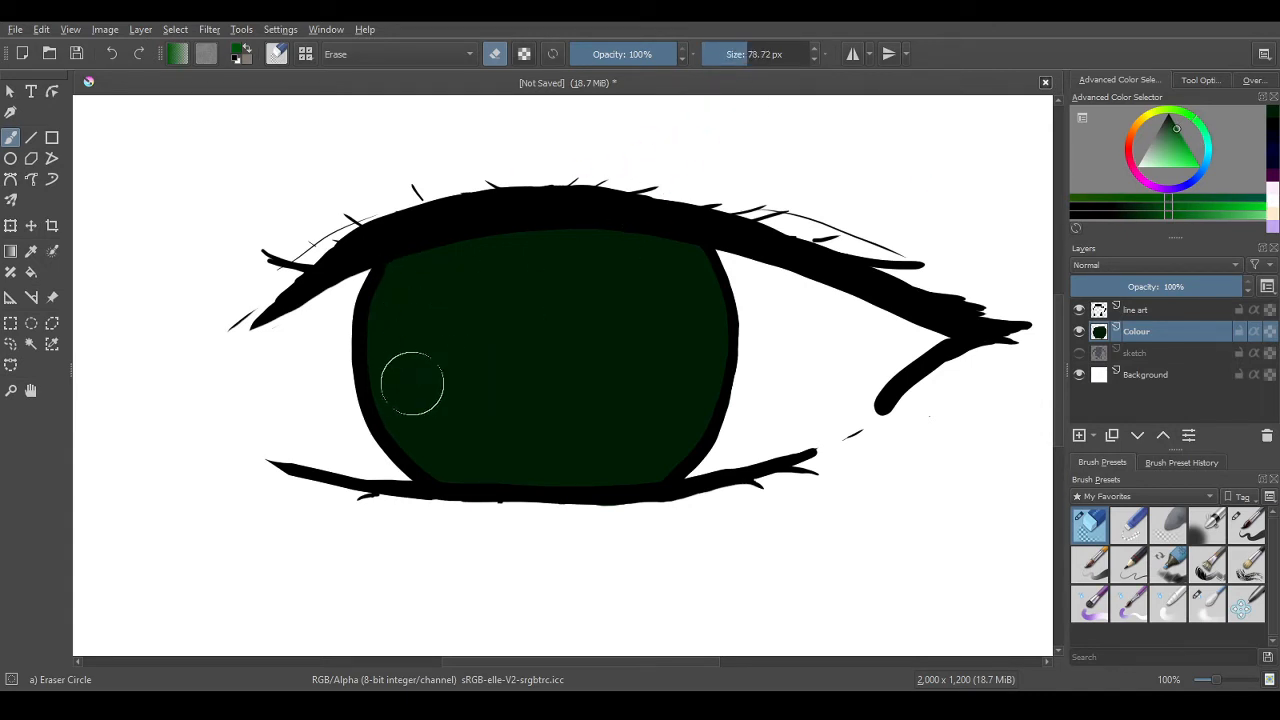
{"action": "mouse_move", "coordinate": [367, 302]}
{"action": "left_mouse_down"}
{"action": "mouse_move", "coordinate": [509, 360]}
{"action": "mouse_move", "coordinate": [684, 330]}
{"action": "left_mouse_up"}
{"action": "left_click", "coordinate": [111, 54]}
{"action": "key", "text": "e"}
{"action": "mouse_move", "coordinate": [363, 303]}
{"action": "left_mouse_down"}
{"action": "mouse_move", "coordinate": [431, 351]}
{"action": "mouse_move", "coordinate": [523, 356]}
{"action": "mouse_move", "coordinate": [716, 288]}
{"action": "left_mouse_up"}
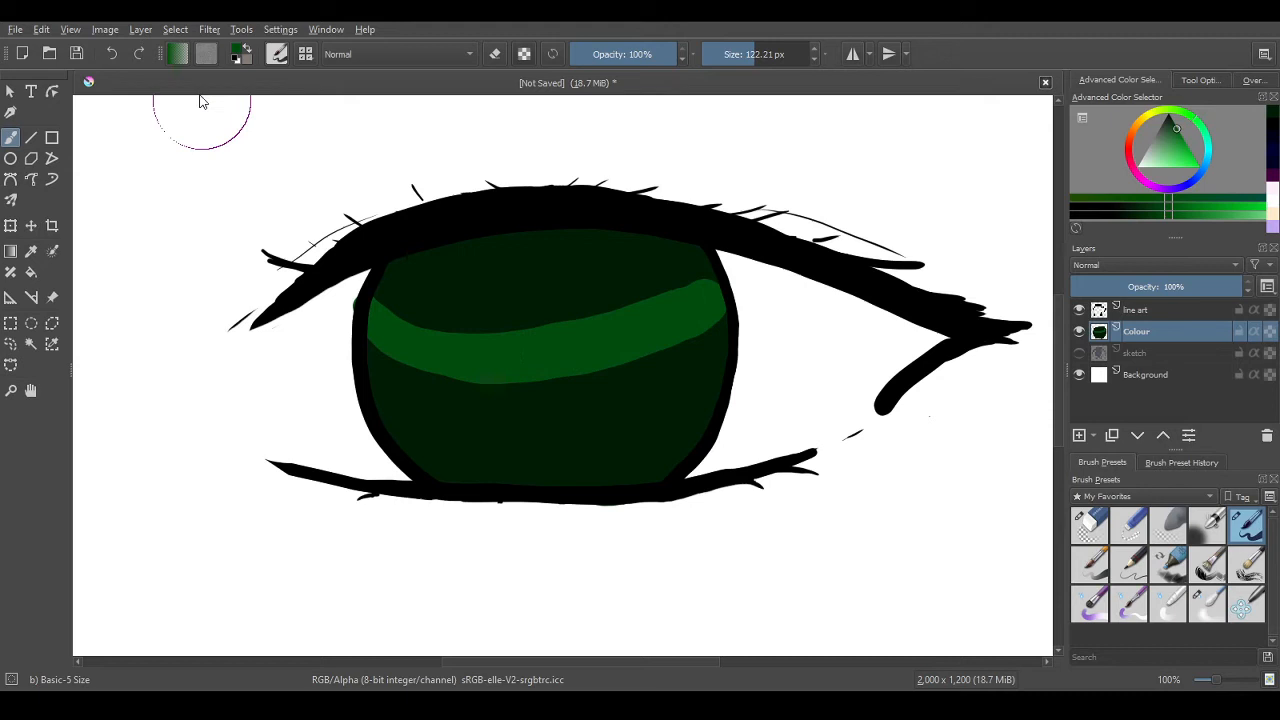
{"action": "left_click", "coordinate": [111, 54]}
{"action": "mouse_move", "coordinate": [364, 302]}
{"action": "left_mouse_down"}
{"action": "mouse_move", "coordinate": [417, 363]}
{"action": "mouse_move", "coordinate": [522, 393]}
{"action": "mouse_move", "coordinate": [613, 377]}
{"action": "mouse_move", "coordinate": [684, 346]}
{"action": "mouse_move", "coordinate": [720, 300]}
{"action": "left_mouse_up"}
{"action": "mouse_move", "coordinate": [400, 357]}
{"action": "left_mouse_down"}
{"action": "mouse_move", "coordinate": [405, 416]}
{"action": "mouse_move", "coordinate": [447, 456]}
{"action": "mouse_move", "coordinate": [431, 422]}
{"action": "mouse_move", "coordinate": [468, 435]}
{"action": "mouse_move", "coordinate": [597, 409]}
{"action": "mouse_move", "coordinate": [709, 367]}
{"action": "mouse_move", "coordinate": [729, 324]}
{"action": "mouse_move", "coordinate": [734, 360]}
{"action": "mouse_move", "coordinate": [740, 322]}
{"action": "left_mouse_up"}
Paint a curved brighter green band across the iris's lower third and a pale green strip along its bottom edge.
{"action": "left_click_drag", "start_coordinate": [1178, 128], "coordinate": [1179, 150]}
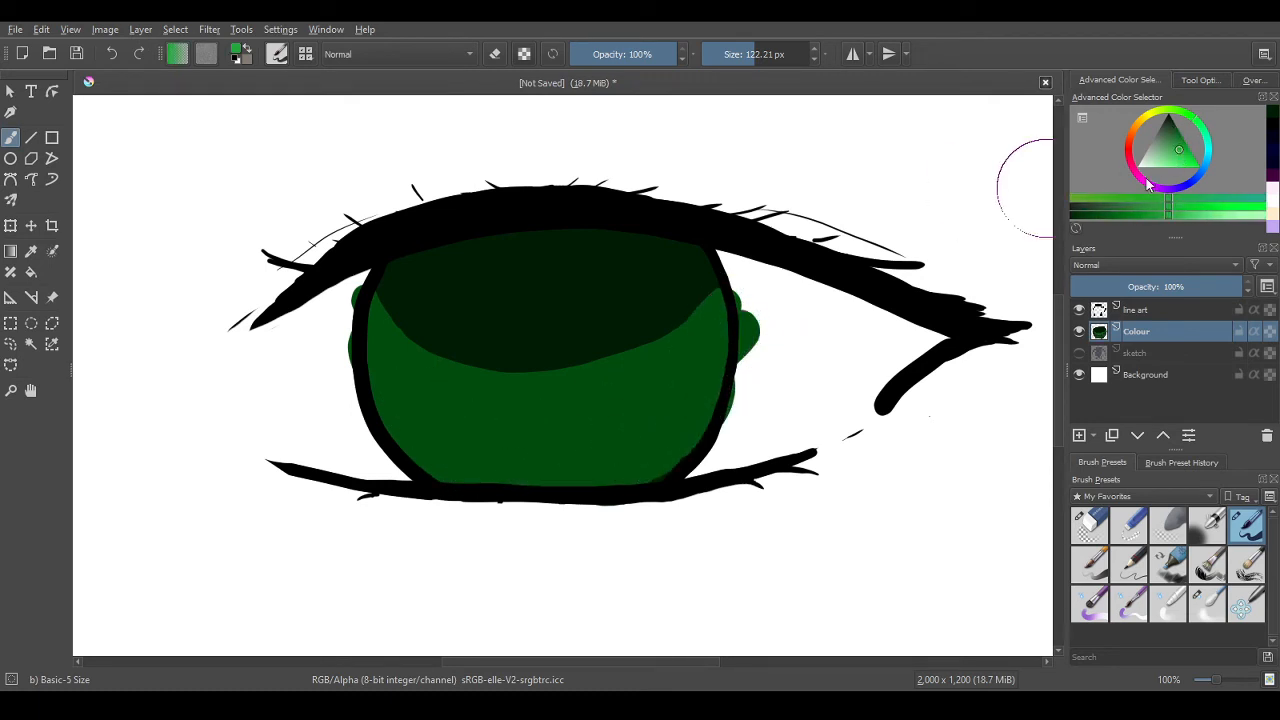
{"action": "mouse_move", "coordinate": [395, 410]}
{"action": "left_mouse_down"}
{"action": "mouse_move", "coordinate": [480, 455]}
{"action": "mouse_move", "coordinate": [663, 460]}
{"action": "mouse_move", "coordinate": [755, 428]}
{"action": "left_mouse_up"}
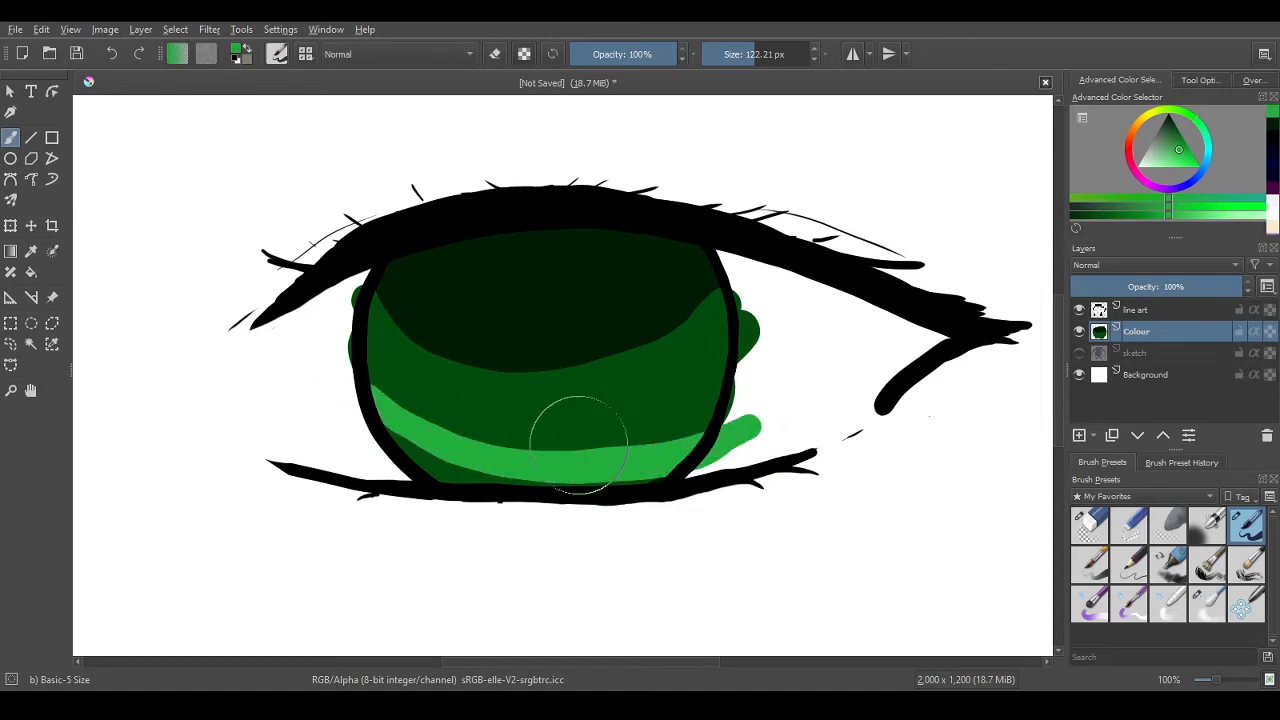
{"action": "mouse_move", "coordinate": [371, 386]}
{"action": "left_mouse_down"}
{"action": "mouse_move", "coordinate": [481, 440]}
{"action": "mouse_move", "coordinate": [690, 420]}
{"action": "left_mouse_up"}
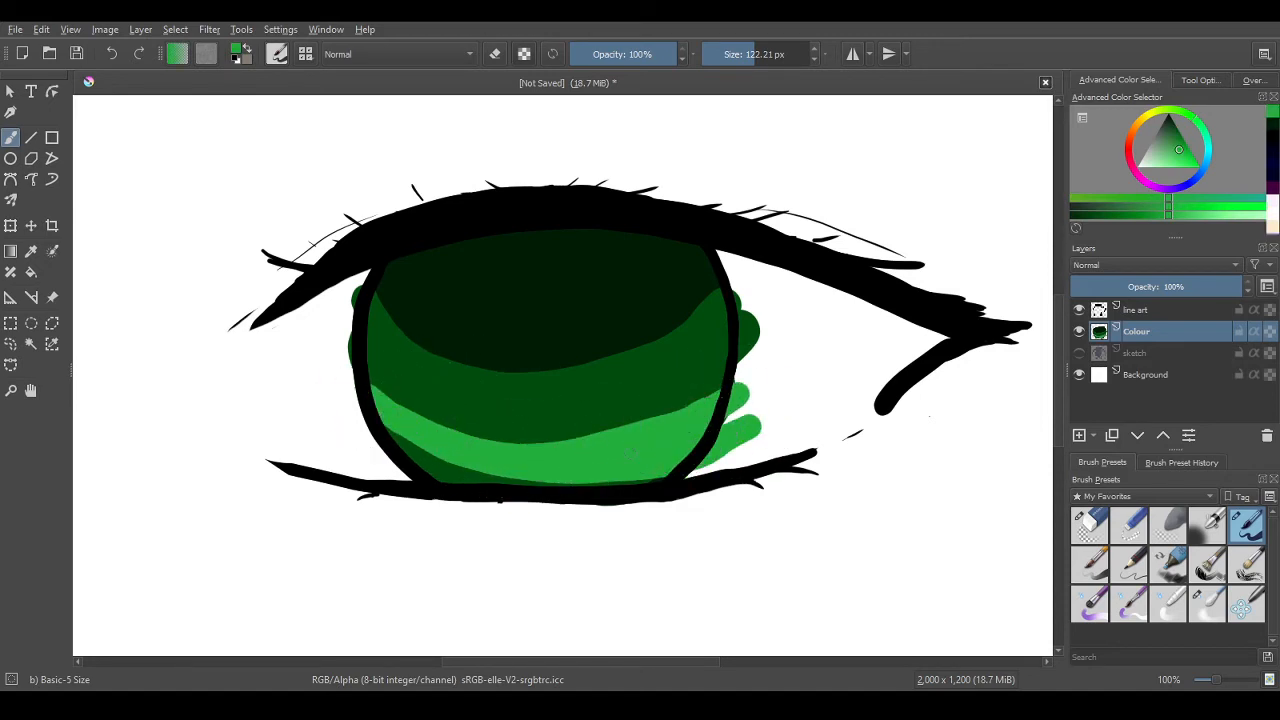
{"action": "mouse_move", "coordinate": [631, 453]}
{"action": "left_mouse_down"}
{"action": "mouse_move", "coordinate": [507, 474]}
{"action": "mouse_move", "coordinate": [405, 462]}
{"action": "mouse_move", "coordinate": [445, 483]}
{"action": "left_mouse_up"}
{"action": "left_click_drag", "start_coordinate": [530, 481], "coordinate": [610, 483]}
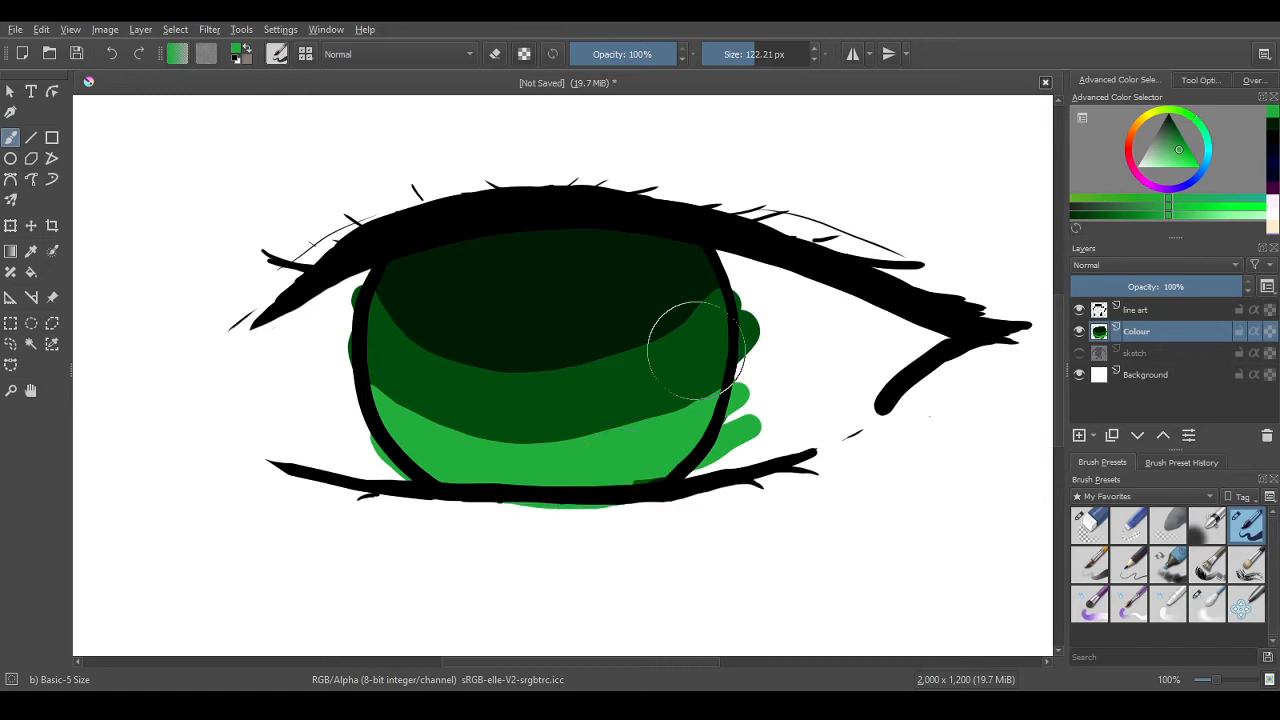
{"action": "left_click_drag", "start_coordinate": [1168, 156], "coordinate": [1173, 166]}
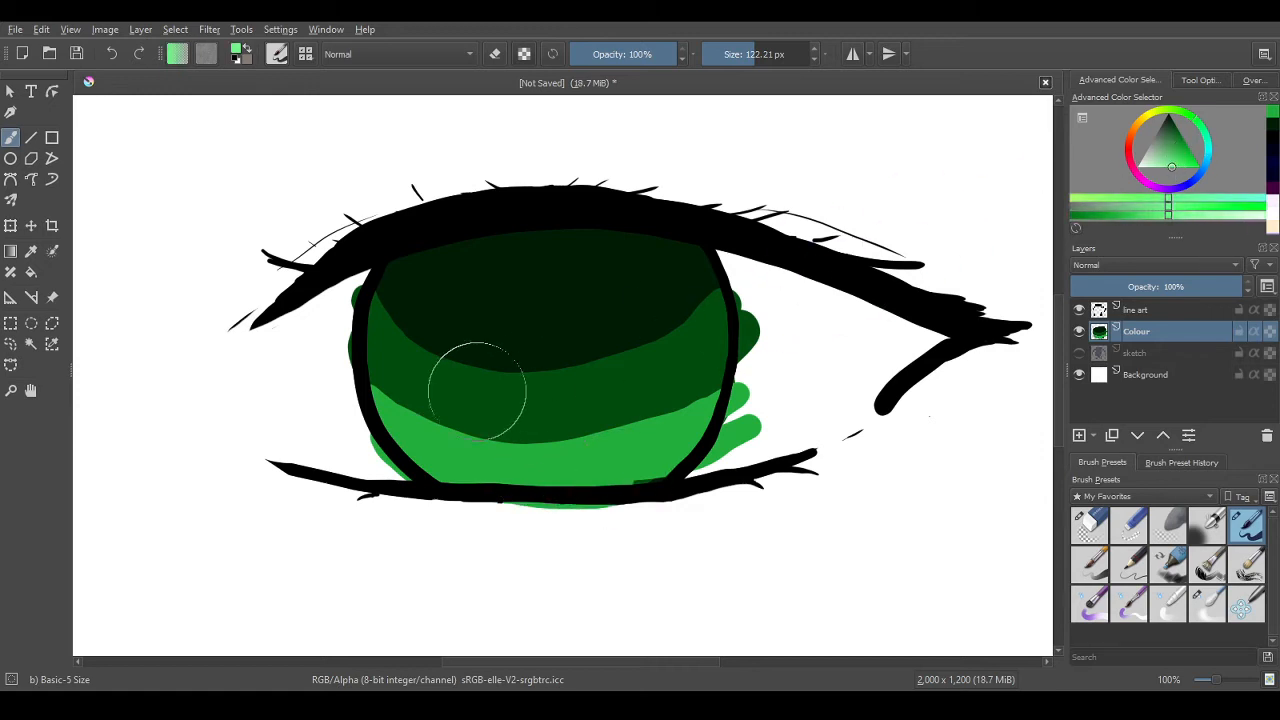
{"action": "mouse_move", "coordinate": [385, 458]}
{"action": "left_mouse_down"}
{"action": "mouse_move", "coordinate": [490, 472]}
{"action": "mouse_move", "coordinate": [720, 465]}
{"action": "left_mouse_up"}
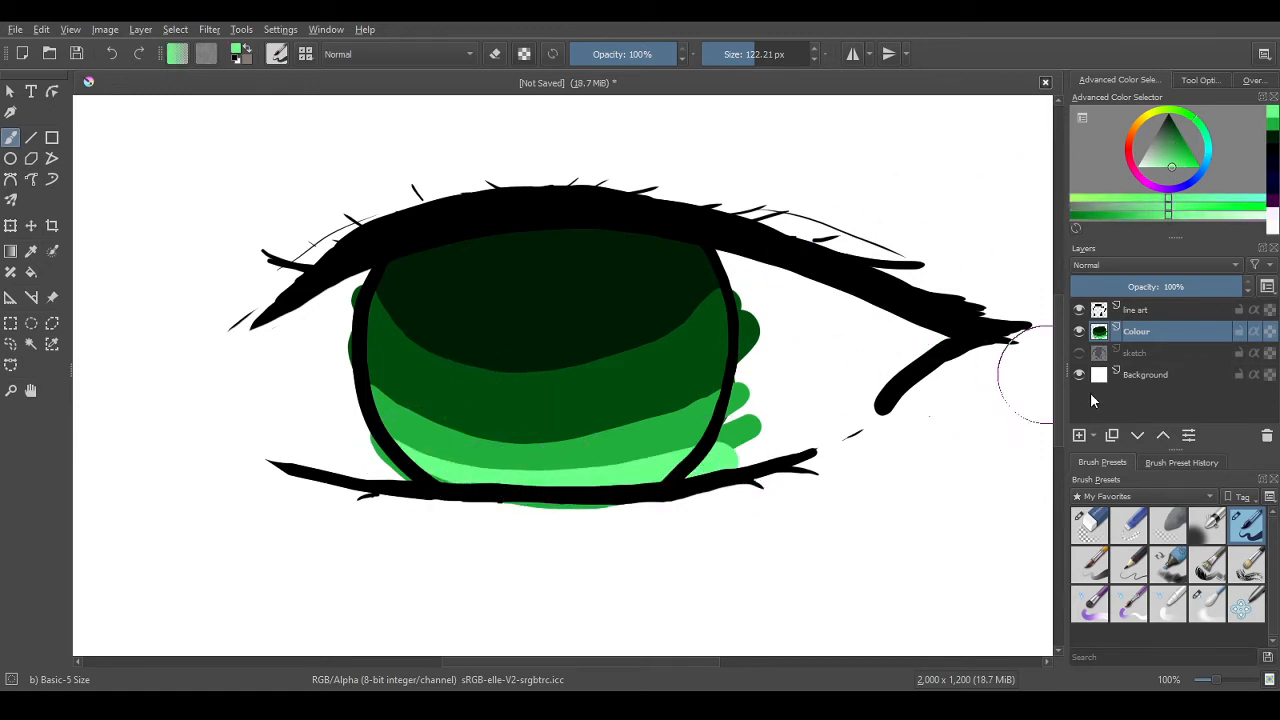
Erase the green spilling past both sides and the bottom of the iris outline with Eraser Circle.
{"action": "left_click", "coordinate": [1090, 524]}
{"action": "mouse_move", "coordinate": [748, 290]}
{"action": "left_mouse_down"}
{"action": "mouse_move", "coordinate": [752, 402]}
{"action": "mouse_move", "coordinate": [709, 500]}
{"action": "left_mouse_up"}
{"action": "left_click_drag", "start_coordinate": [471, 511], "coordinate": [623, 523]}
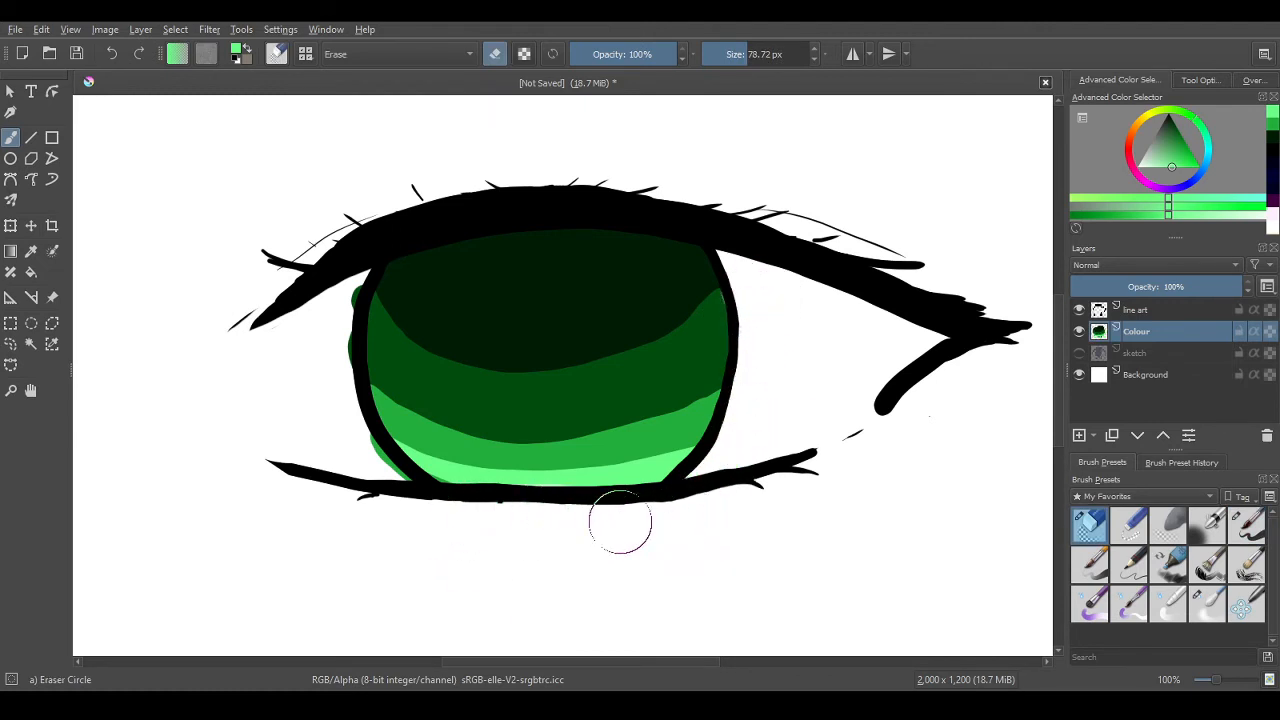
{"action": "mouse_move", "coordinate": [339, 297]}
{"action": "left_mouse_down"}
{"action": "mouse_move", "coordinate": [332, 347]}
{"action": "mouse_move", "coordinate": [348, 424]}
{"action": "mouse_move", "coordinate": [420, 531]}
{"action": "left_mouse_up"}
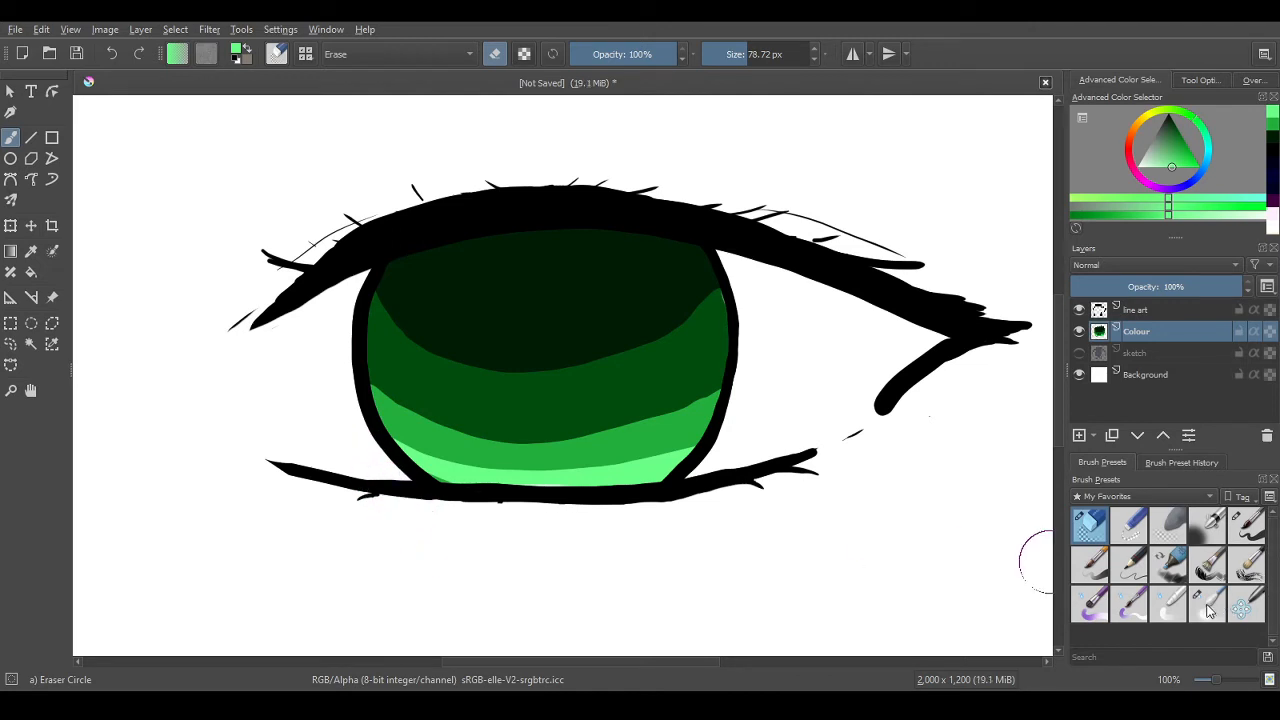
Blend the iris's green bands into a smooth gradient with Blender Blur at 194.05 px, undoing the last stroke near the upper lid.
{"action": "left_click", "coordinate": [1208, 605]}
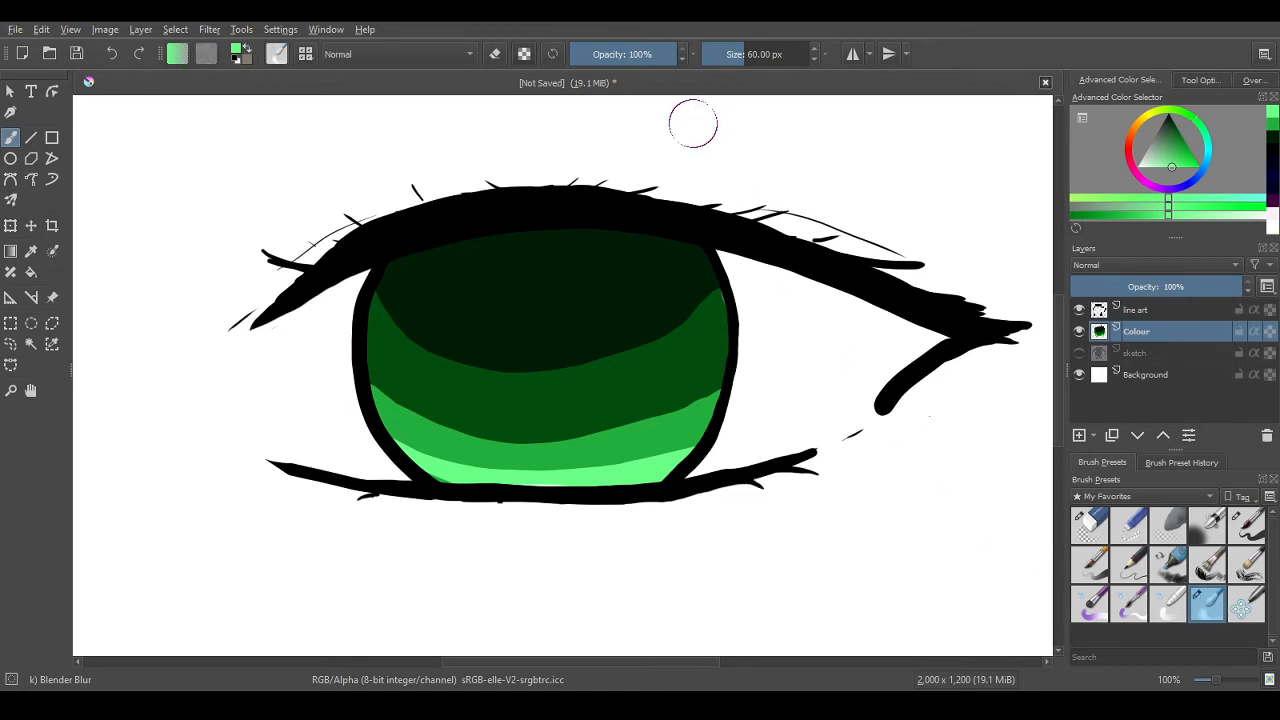
{"action": "left_click_drag", "start_coordinate": [757, 55], "coordinate": [754, 56]}
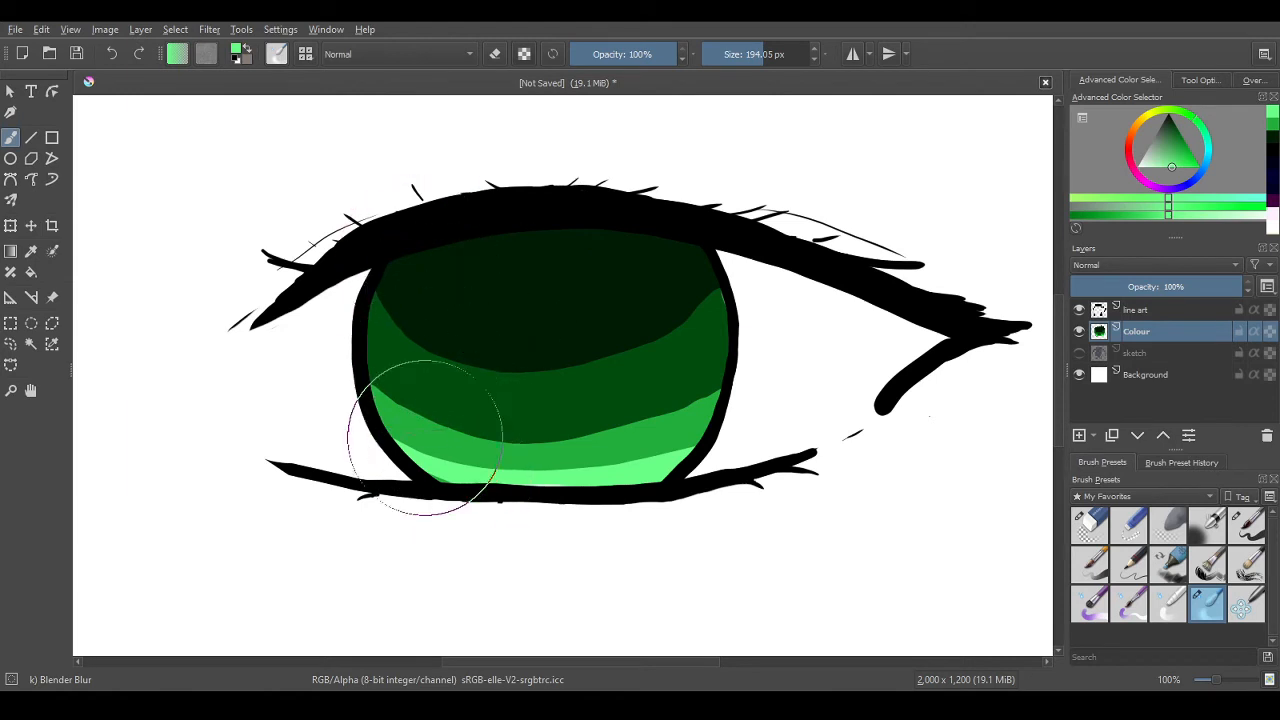
{"action": "mouse_move", "coordinate": [465, 460]}
{"action": "left_mouse_down"}
{"action": "mouse_move", "coordinate": [438, 446]}
{"action": "mouse_move", "coordinate": [414, 373]}
{"action": "mouse_move", "coordinate": [437, 225]}
{"action": "mouse_move", "coordinate": [496, 223]}
{"action": "mouse_move", "coordinate": [528, 456]}
{"action": "mouse_move", "coordinate": [509, 464]}
{"action": "mouse_move", "coordinate": [520, 362]}
{"action": "mouse_move", "coordinate": [502, 259]}
{"action": "mouse_move", "coordinate": [569, 458]}
{"action": "mouse_move", "coordinate": [619, 380]}
{"action": "mouse_move", "coordinate": [617, 291]}
{"action": "mouse_move", "coordinate": [649, 447]}
{"action": "mouse_move", "coordinate": [670, 425]}
{"action": "mouse_move", "coordinate": [713, 293]}
{"action": "mouse_move", "coordinate": [680, 248]}
{"action": "mouse_move", "coordinate": [514, 446]}
{"action": "mouse_move", "coordinate": [495, 410]}
{"action": "mouse_move", "coordinate": [493, 295]}
{"action": "mouse_move", "coordinate": [549, 404]}
{"action": "mouse_move", "coordinate": [440, 388]}
{"action": "mouse_move", "coordinate": [416, 397]}
{"action": "mouse_move", "coordinate": [420, 275]}
{"action": "mouse_move", "coordinate": [619, 319]}
{"action": "mouse_move", "coordinate": [664, 354]}
{"action": "mouse_move", "coordinate": [652, 377]}
{"action": "mouse_move", "coordinate": [691, 319]}
{"action": "mouse_move", "coordinate": [581, 394]}
{"action": "mouse_move", "coordinate": [589, 379]}
{"action": "mouse_move", "coordinate": [628, 396]}
{"action": "mouse_move", "coordinate": [566, 446]}
{"action": "mouse_move", "coordinate": [489, 381]}
{"action": "mouse_move", "coordinate": [457, 434]}
{"action": "mouse_move", "coordinate": [444, 350]}
{"action": "mouse_move", "coordinate": [413, 430]}
{"action": "mouse_move", "coordinate": [407, 296]}
{"action": "mouse_move", "coordinate": [643, 304]}
{"action": "mouse_move", "coordinate": [693, 349]}
{"action": "mouse_move", "coordinate": [716, 330]}
{"action": "mouse_move", "coordinate": [674, 299]}
{"action": "mouse_move", "coordinate": [694, 278]}
{"action": "mouse_move", "coordinate": [712, 311]}
{"action": "mouse_move", "coordinate": [679, 372]}
{"action": "mouse_move", "coordinate": [689, 357]}
{"action": "mouse_move", "coordinate": [422, 307]}
{"action": "mouse_move", "coordinate": [406, 348]}
{"action": "mouse_move", "coordinate": [354, 294]}
{"action": "mouse_move", "coordinate": [400, 361]}
{"action": "mouse_move", "coordinate": [442, 320]}
{"action": "mouse_move", "coordinate": [388, 236]}
{"action": "mouse_move", "coordinate": [388, 250]}
{"action": "mouse_move", "coordinate": [376, 238]}
{"action": "mouse_move", "coordinate": [440, 323]}
{"action": "mouse_move", "coordinate": [453, 300]}
{"action": "mouse_move", "coordinate": [449, 225]}
{"action": "mouse_move", "coordinate": [528, 280]}
{"action": "mouse_move", "coordinate": [383, 250]}
{"action": "mouse_move", "coordinate": [509, 237]}
{"action": "left_mouse_up"}
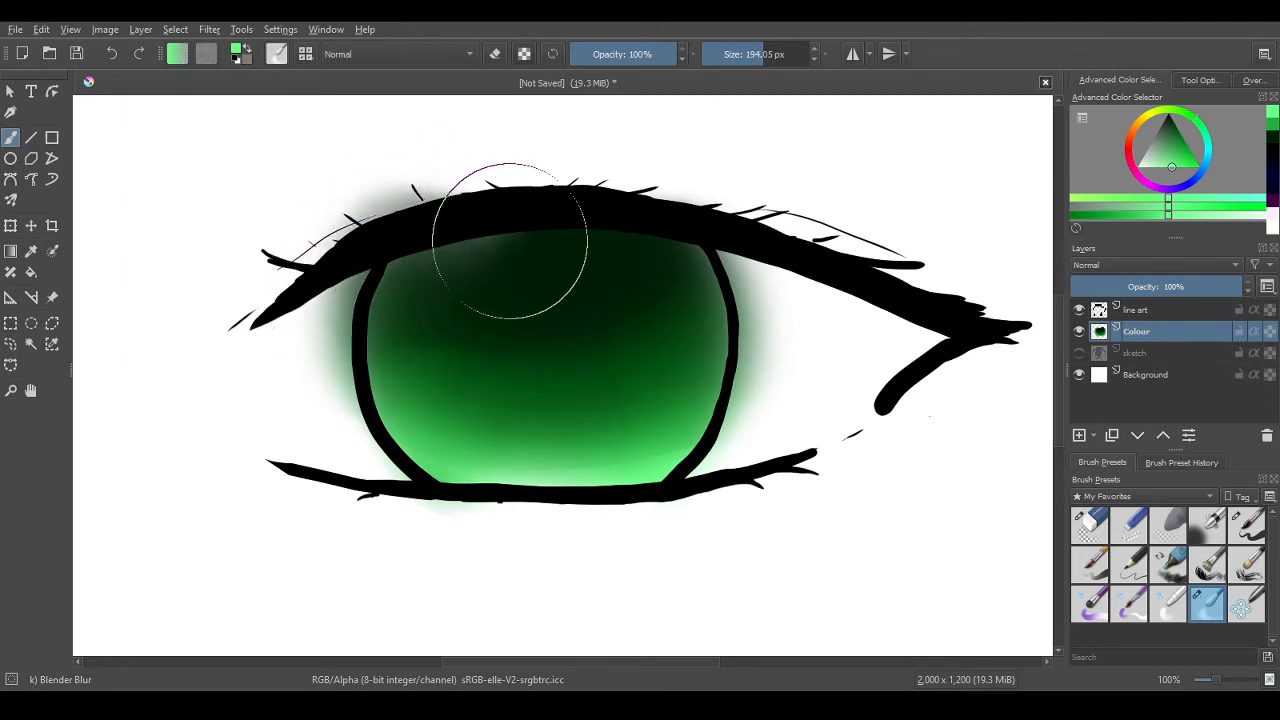
{"action": "left_click", "coordinate": [111, 53]}
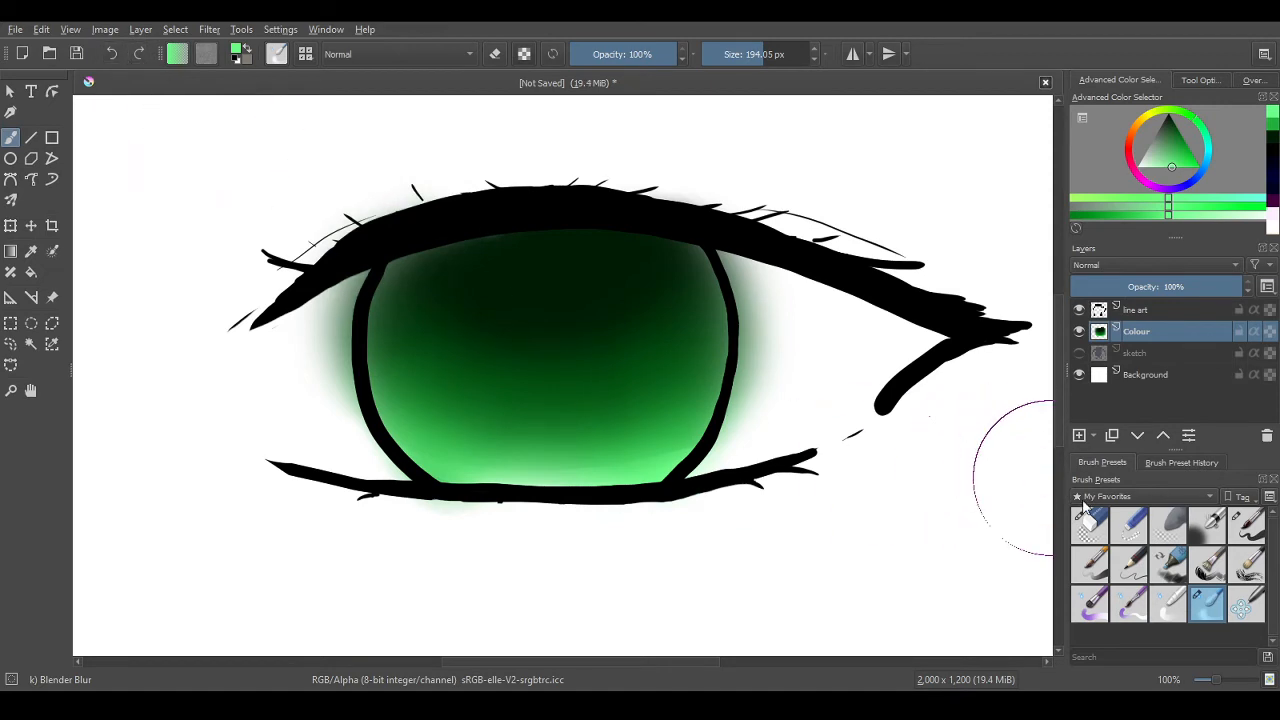
Erase the blurred green spill beside the iris outline and above the upper lid with Eraser Circle.
{"action": "left_click", "coordinate": [1090, 524]}
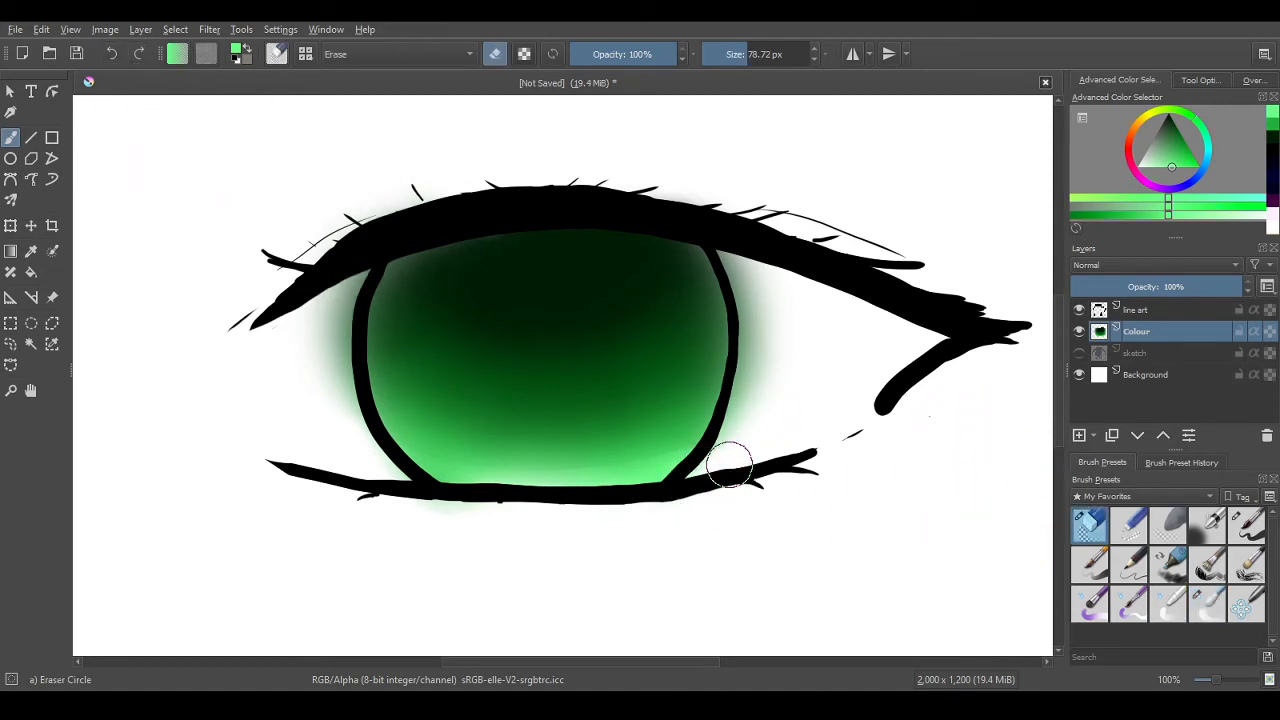
{"action": "mouse_move", "coordinate": [730, 464]}
{"action": "left_mouse_down"}
{"action": "mouse_move", "coordinate": [756, 323]}
{"action": "mouse_move", "coordinate": [722, 212]}
{"action": "left_mouse_up"}
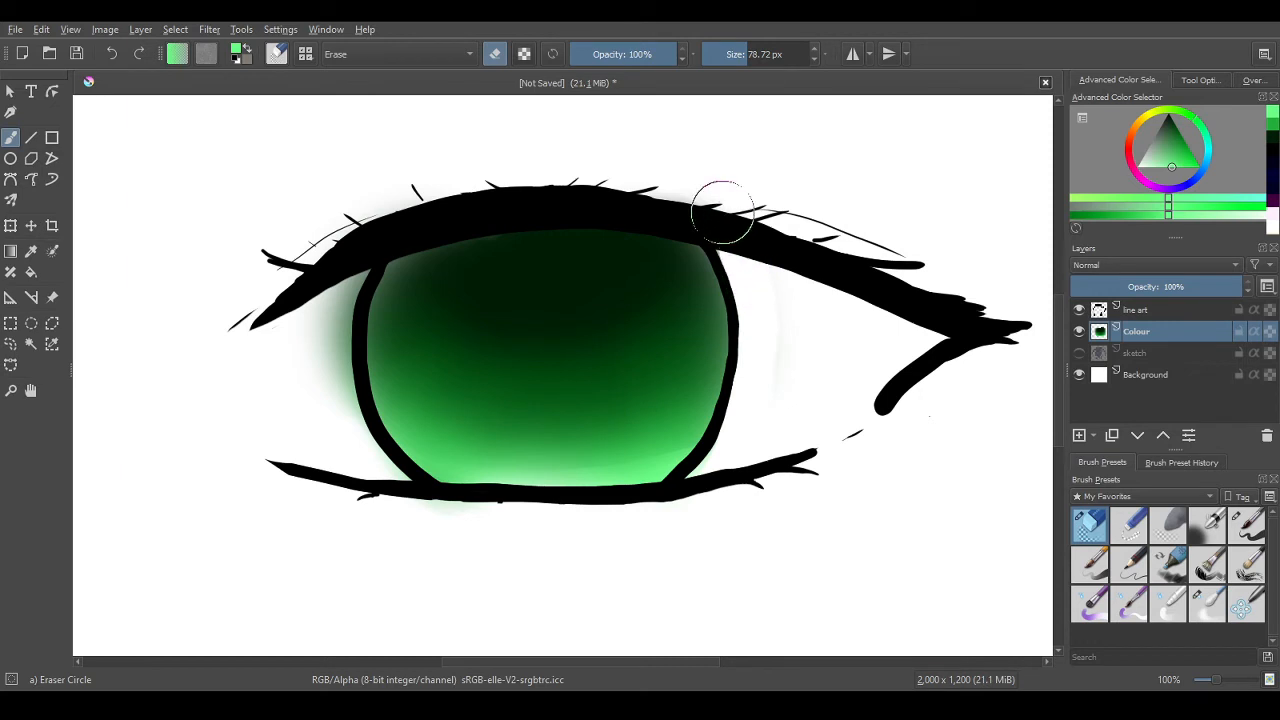
{"action": "mouse_move", "coordinate": [366, 277]}
{"action": "left_mouse_down"}
{"action": "mouse_move", "coordinate": [380, 209]}
{"action": "mouse_move", "coordinate": [337, 277]}
{"action": "mouse_move", "coordinate": [327, 330]}
{"action": "mouse_move", "coordinate": [329, 394]}
{"action": "mouse_move", "coordinate": [366, 457]}
{"action": "left_mouse_up"}
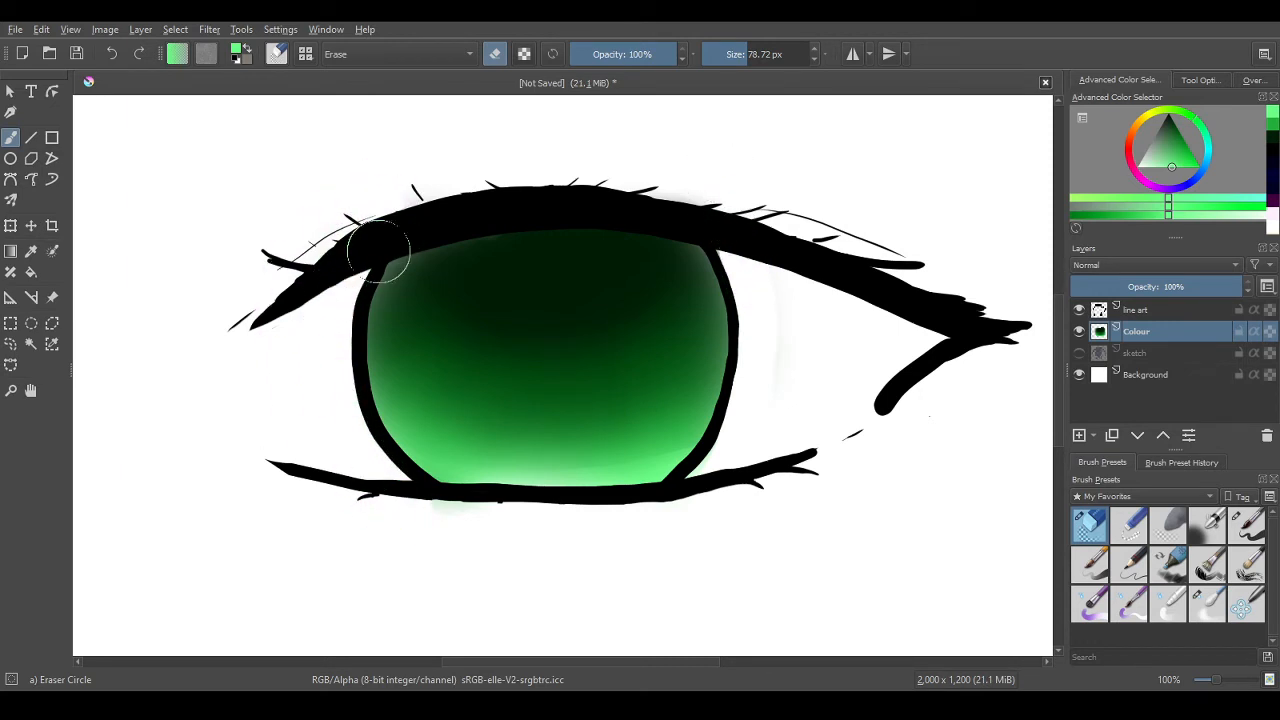
{"action": "mouse_move", "coordinate": [378, 251]}
{"action": "left_mouse_down"}
{"action": "mouse_move", "coordinate": [400, 223]}
{"action": "mouse_move", "coordinate": [465, 222]}
{"action": "left_mouse_up"}
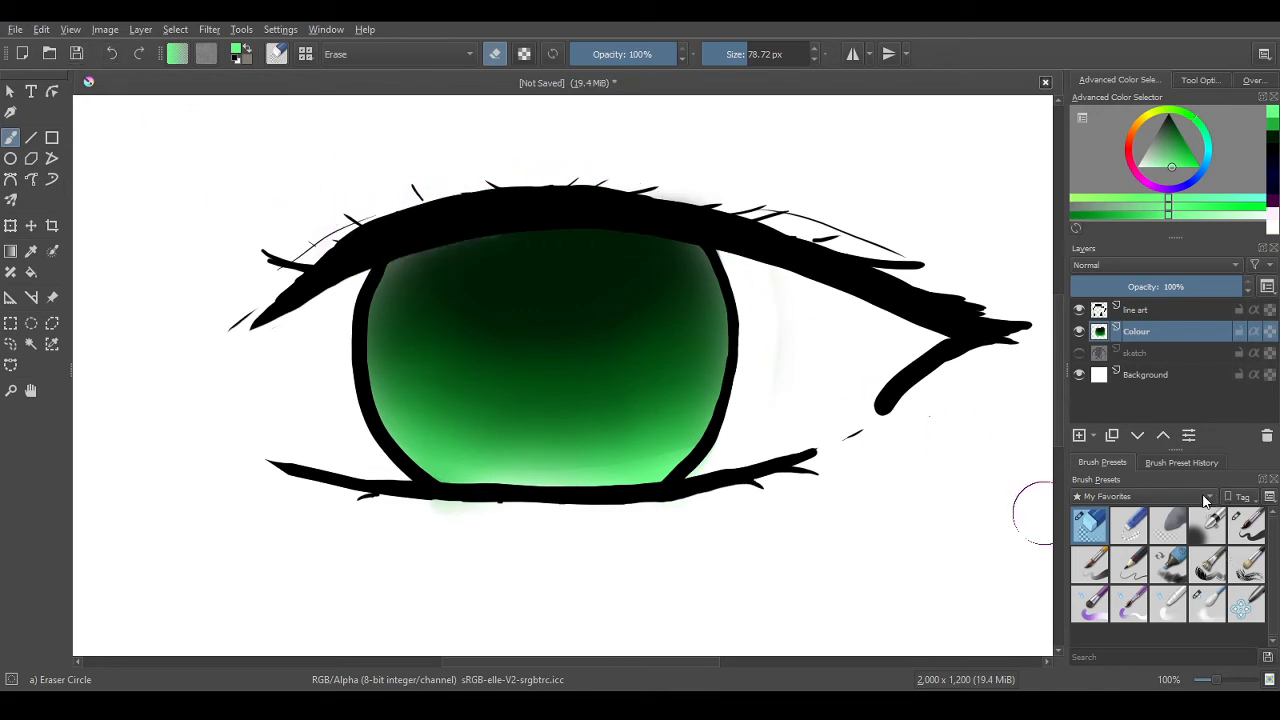
Pick a dark green and paint over the pale patch in the iris's upper left and across its upper middle with Basic-5 Size.
{"action": "left_click", "coordinate": [1210, 527]}
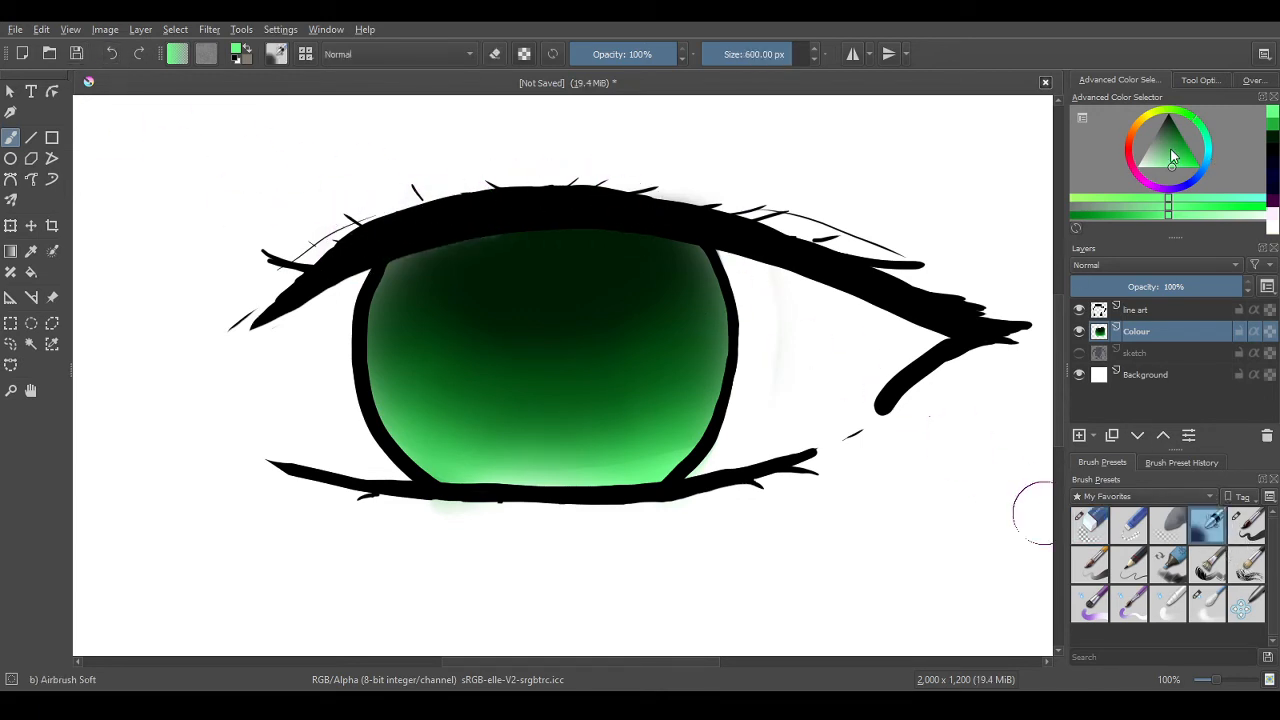
{"action": "left_click_drag", "start_coordinate": [1173, 155], "coordinate": [1184, 128]}
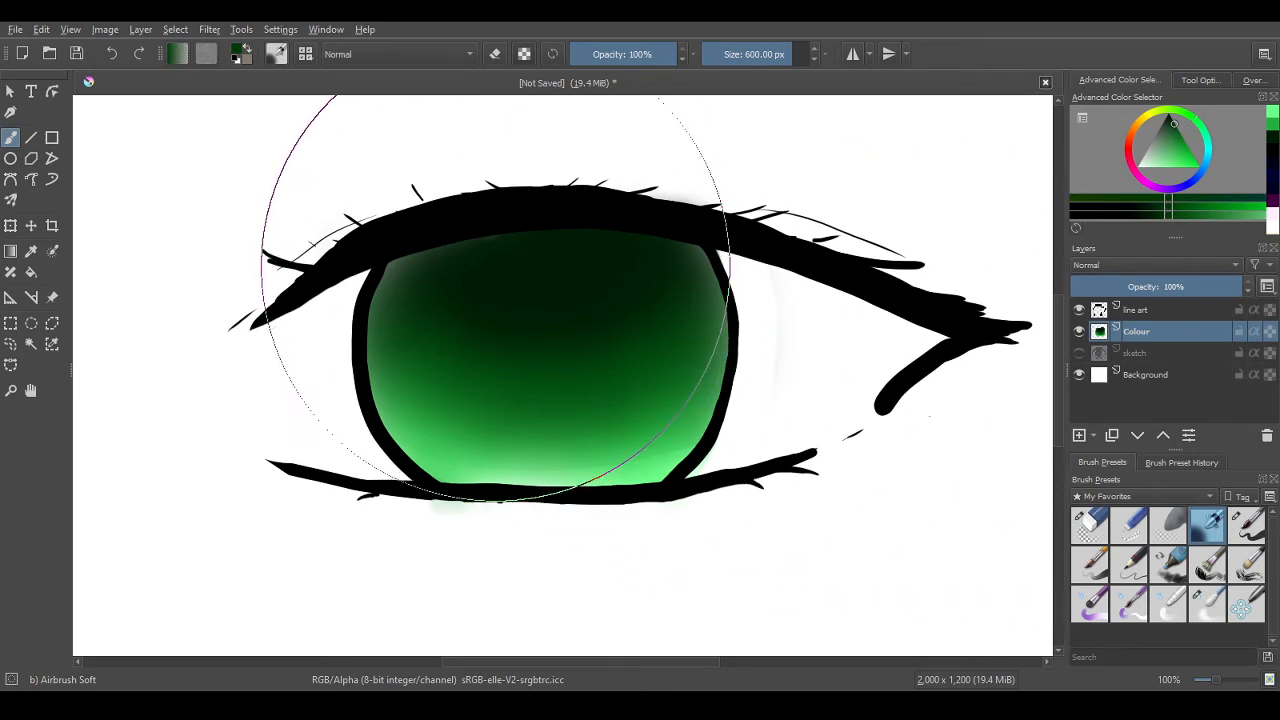
{"action": "left_click", "coordinate": [1246, 527]}
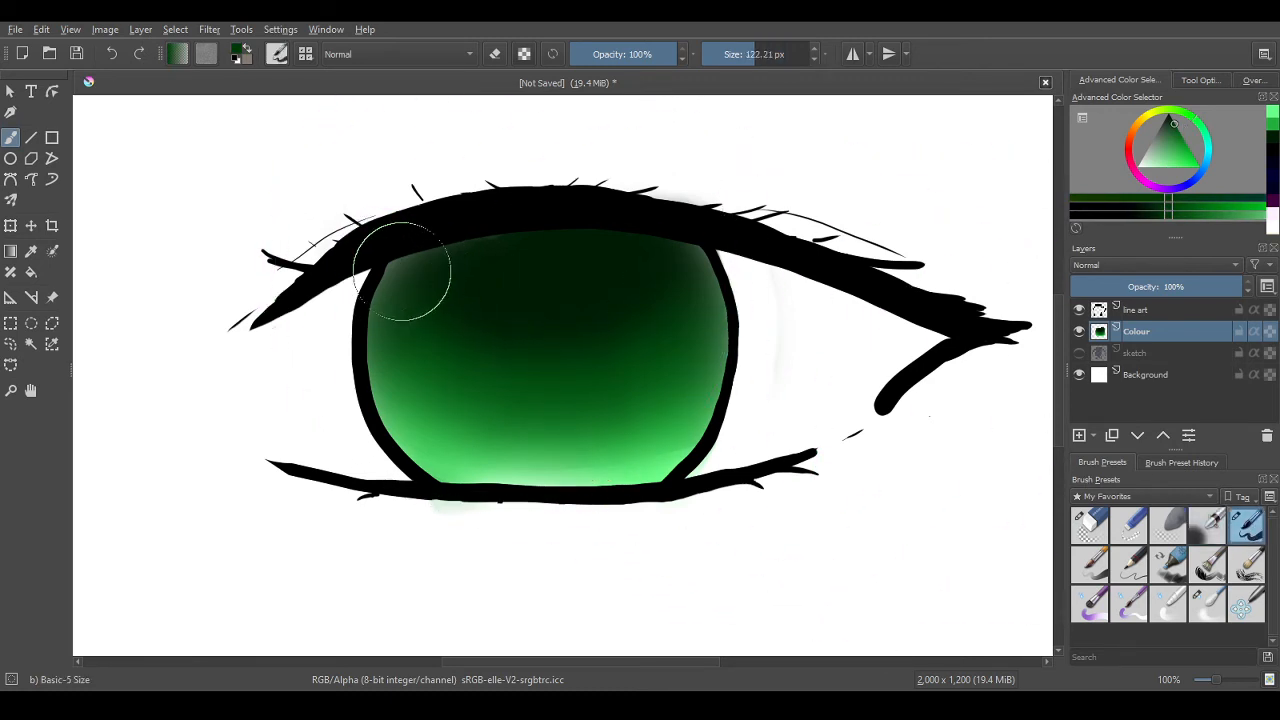
{"action": "mouse_move", "coordinate": [398, 266]}
{"action": "left_mouse_down"}
{"action": "mouse_move", "coordinate": [488, 248]}
{"action": "mouse_move", "coordinate": [600, 312]}
{"action": "left_mouse_up"}
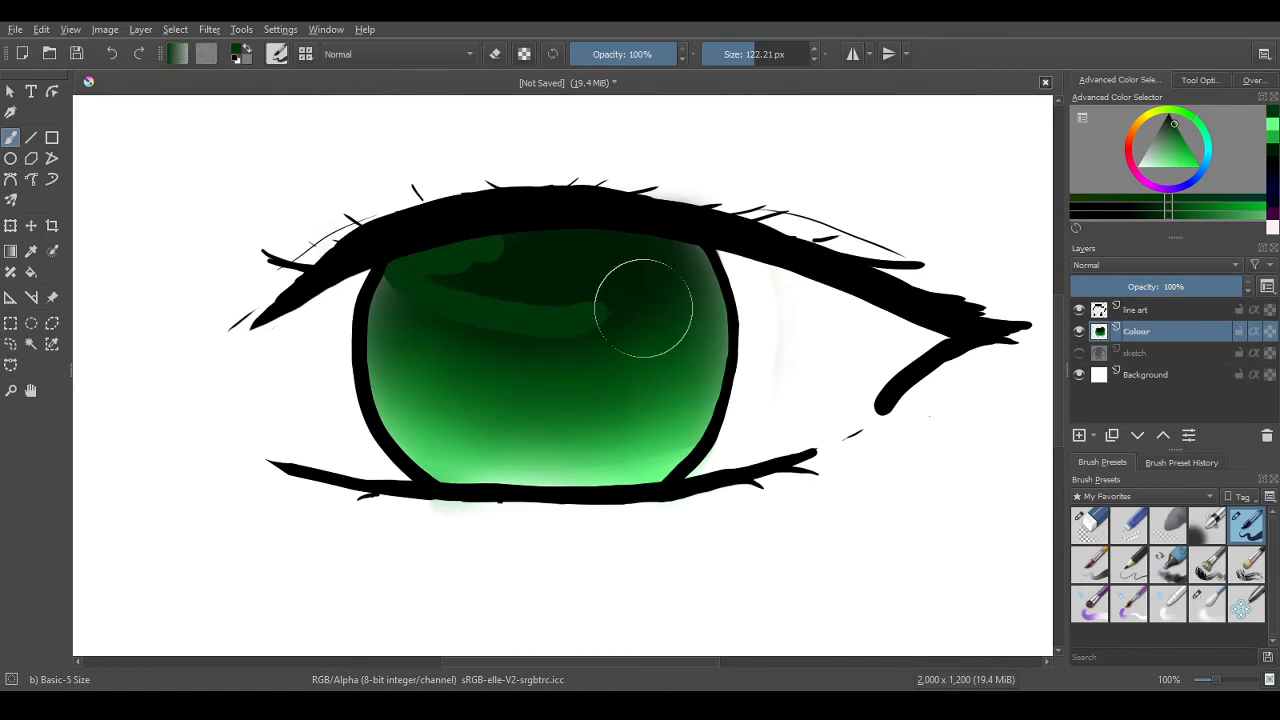
Smooth the new dark green strokes into the iris gradient with Blender Blur, raising its size to 70.72 px.
{"action": "left_click", "coordinate": [1220, 610]}
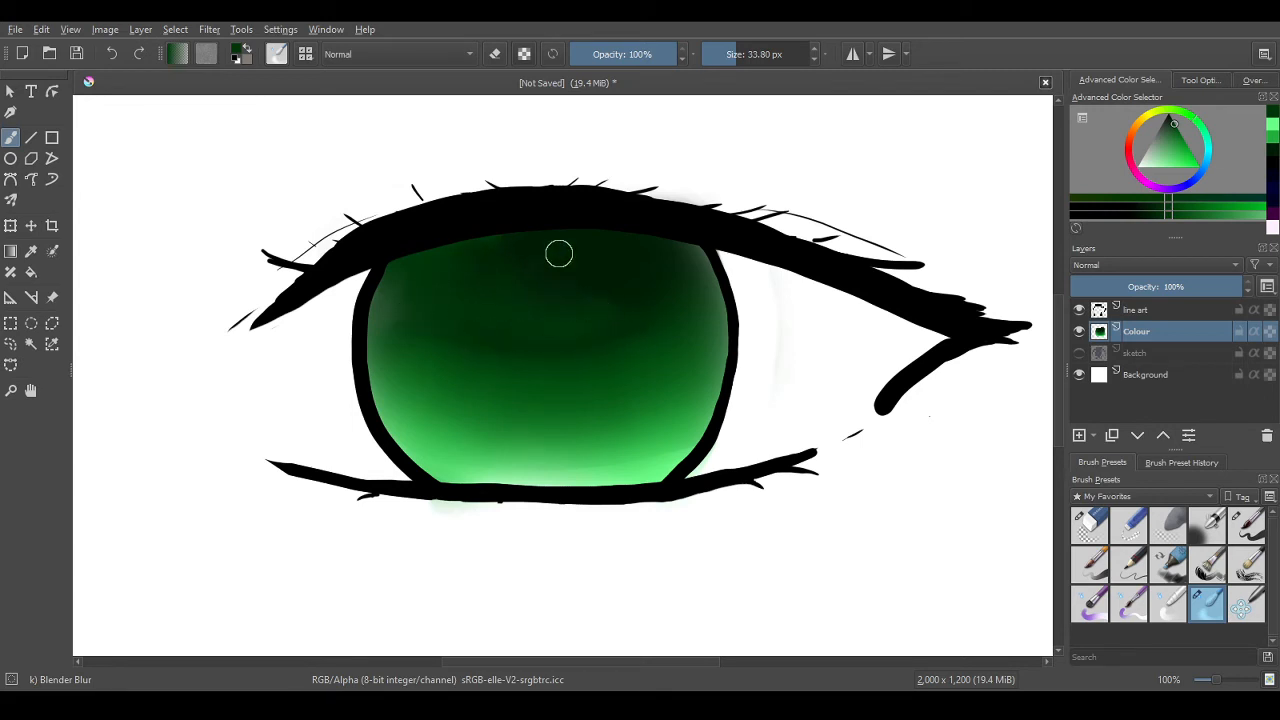
{"action": "left_click", "coordinate": [745, 58]}
{"action": "mouse_move", "coordinate": [570, 308]}
{"action": "left_mouse_down"}
{"action": "mouse_move", "coordinate": [613, 314]}
{"action": "mouse_move", "coordinate": [566, 303]}
{"action": "mouse_move", "coordinate": [589, 287]}
{"action": "mouse_move", "coordinate": [580, 270]}
{"action": "mouse_move", "coordinate": [513, 265]}
{"action": "mouse_move", "coordinate": [386, 296]}
{"action": "mouse_move", "coordinate": [494, 313]}
{"action": "mouse_move", "coordinate": [489, 343]}
{"action": "mouse_move", "coordinate": [578, 303]}
{"action": "mouse_move", "coordinate": [611, 270]}
{"action": "mouse_move", "coordinate": [594, 268]}
{"action": "mouse_move", "coordinate": [502, 338]}
{"action": "mouse_move", "coordinate": [427, 334]}
{"action": "mouse_move", "coordinate": [353, 307]}
{"action": "mouse_move", "coordinate": [393, 366]}
{"action": "mouse_move", "coordinate": [593, 382]}
{"action": "mouse_move", "coordinate": [477, 363]}
{"action": "left_mouse_up"}
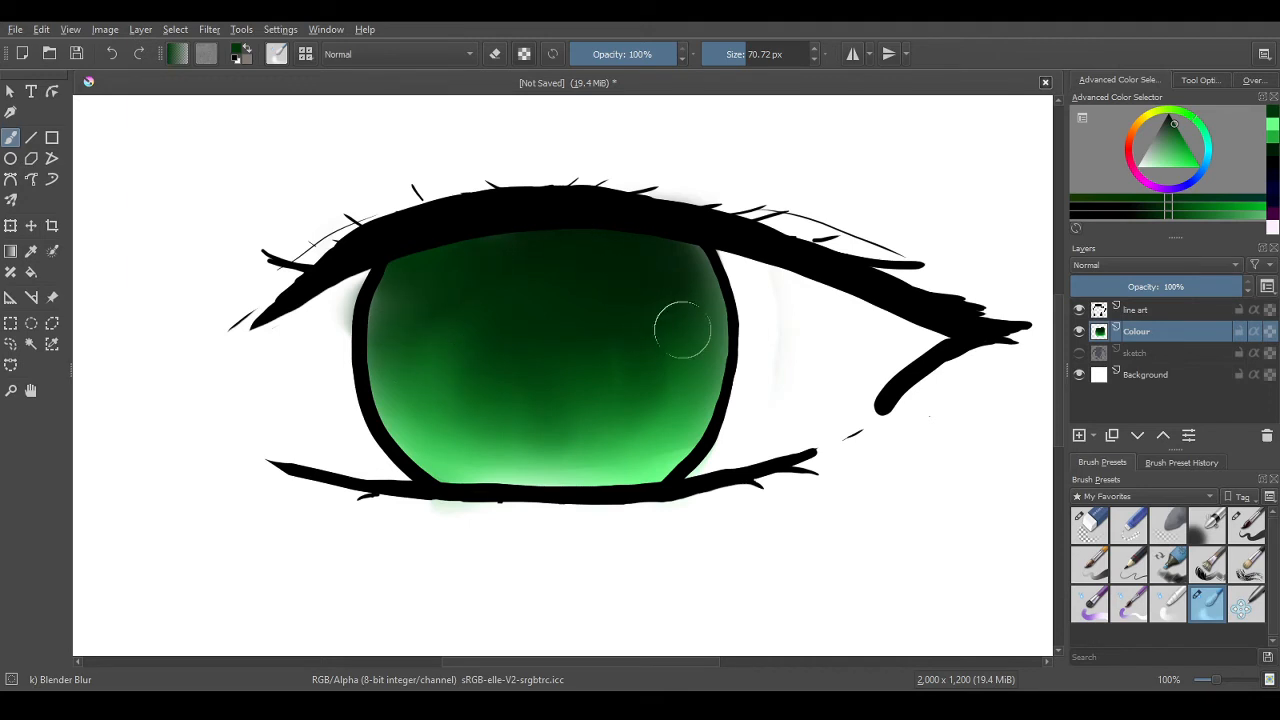
Pick a very pale green and draw two short curved highlights with Basic-5 Size, at the iris's lower left and upper right.
{"action": "mouse_move", "coordinate": [1174, 147]}
{"action": "left_mouse_down"}
{"action": "mouse_move", "coordinate": [1150, 170]}
{"action": "mouse_move", "coordinate": [1151, 198]}
{"action": "left_mouse_up"}
{"action": "left_click", "coordinate": [1249, 535]}
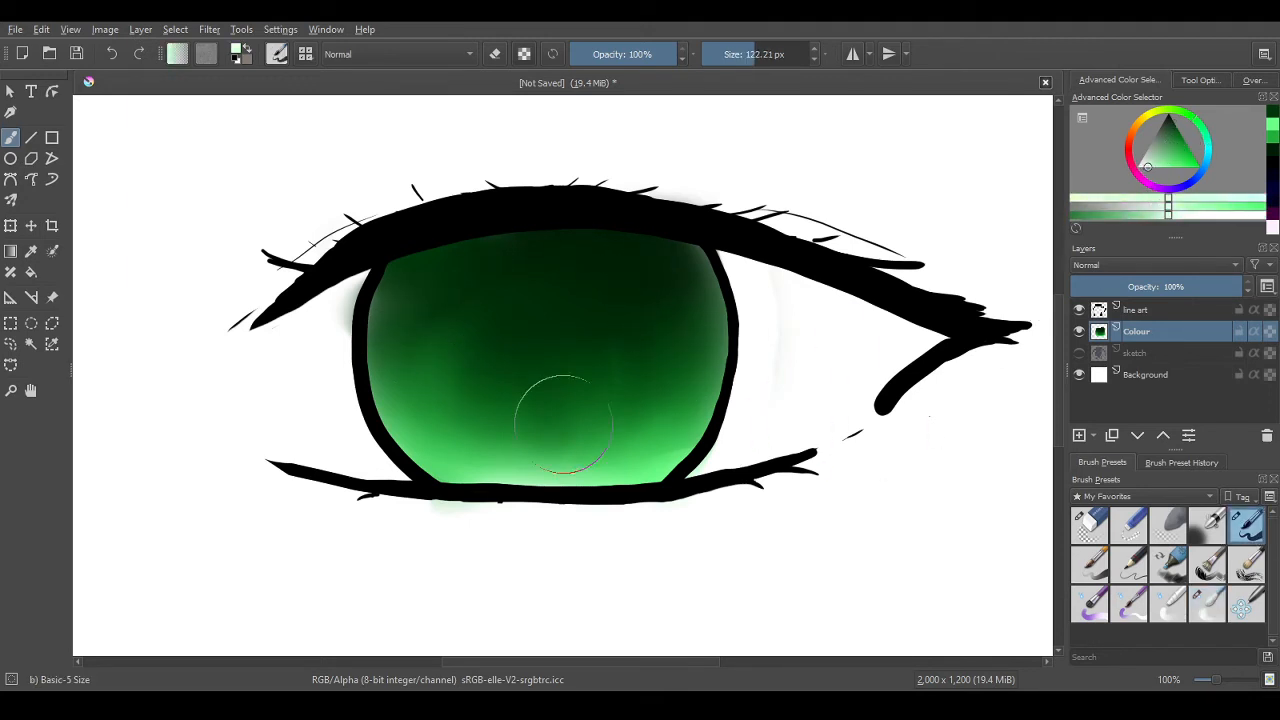
{"action": "left_click_drag", "start_coordinate": [464, 366], "coordinate": [470, 406]}
{"action": "left_click_drag", "start_coordinate": [560, 267], "coordinate": [624, 302]}
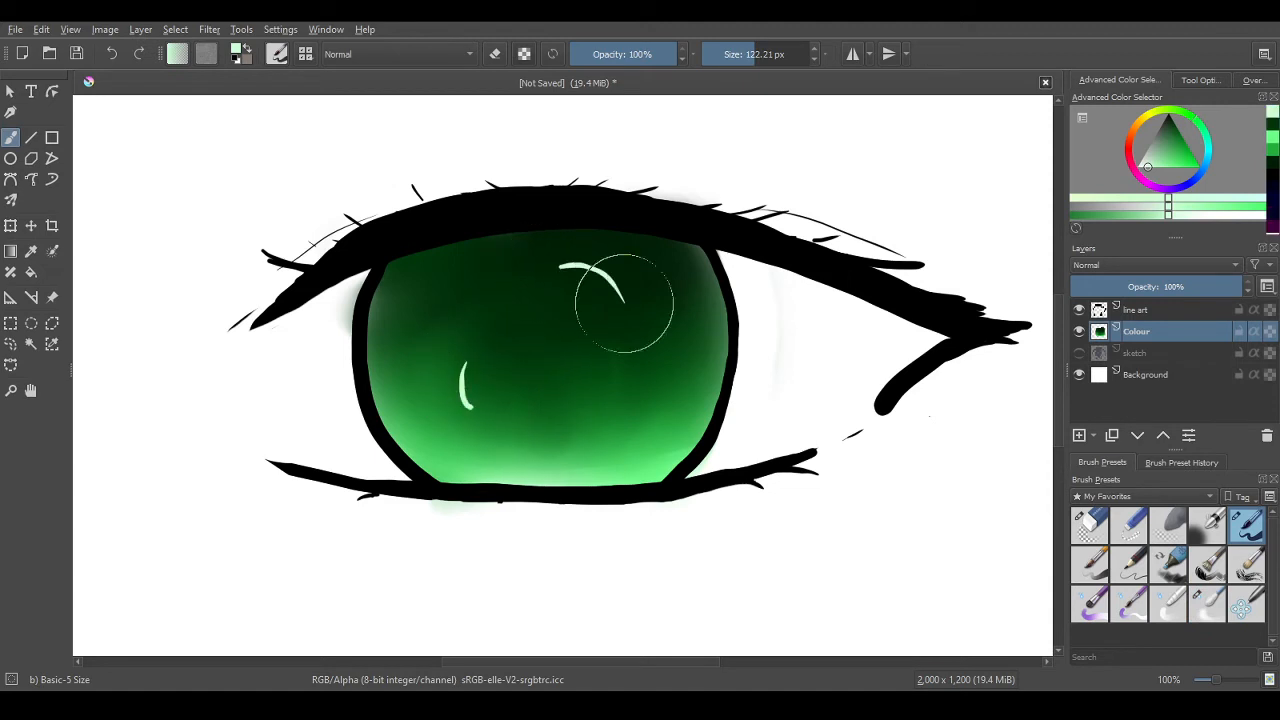
Soften the two pale curved highlights into the iris with Blender Blur at 70.72 px.
{"action": "left_click", "coordinate": [1207, 600]}
{"action": "left_click_drag", "start_coordinate": [460, 368], "coordinate": [475, 410]}
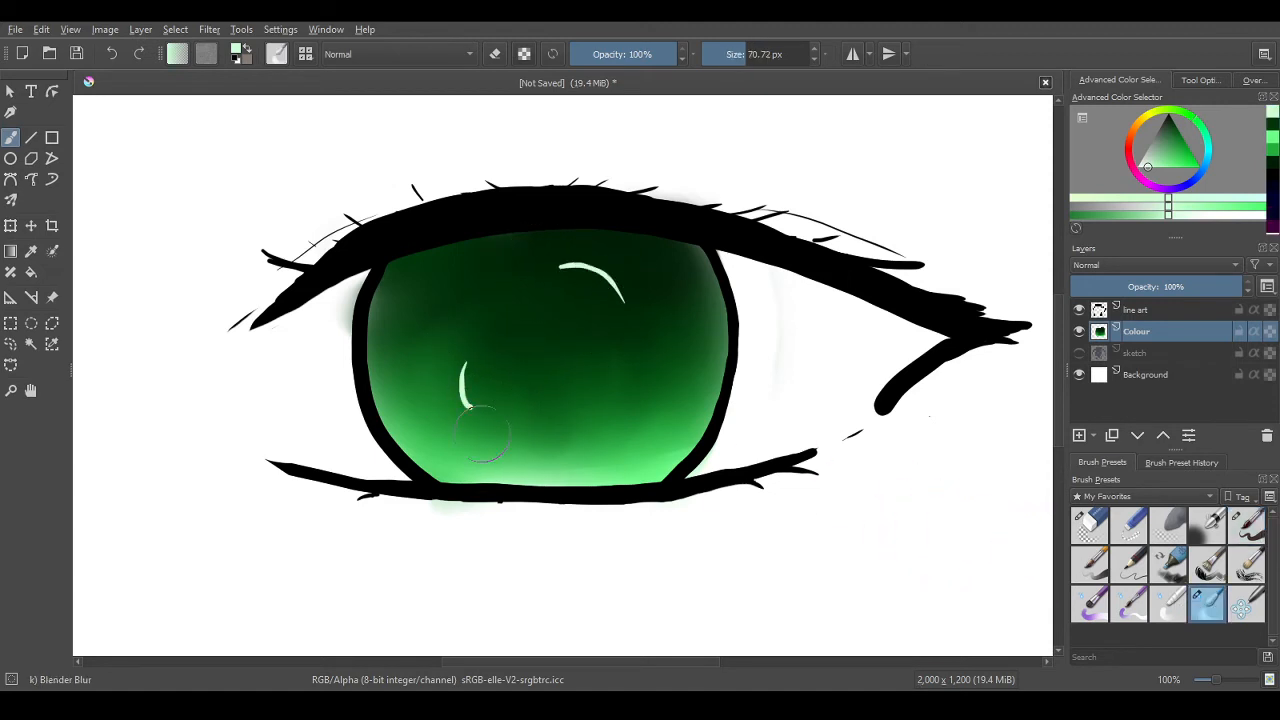
{"action": "mouse_move", "coordinate": [455, 320]}
{"action": "left_mouse_down"}
{"action": "mouse_move", "coordinate": [600, 285]}
{"action": "mouse_move", "coordinate": [625, 295]}
{"action": "left_mouse_up"}
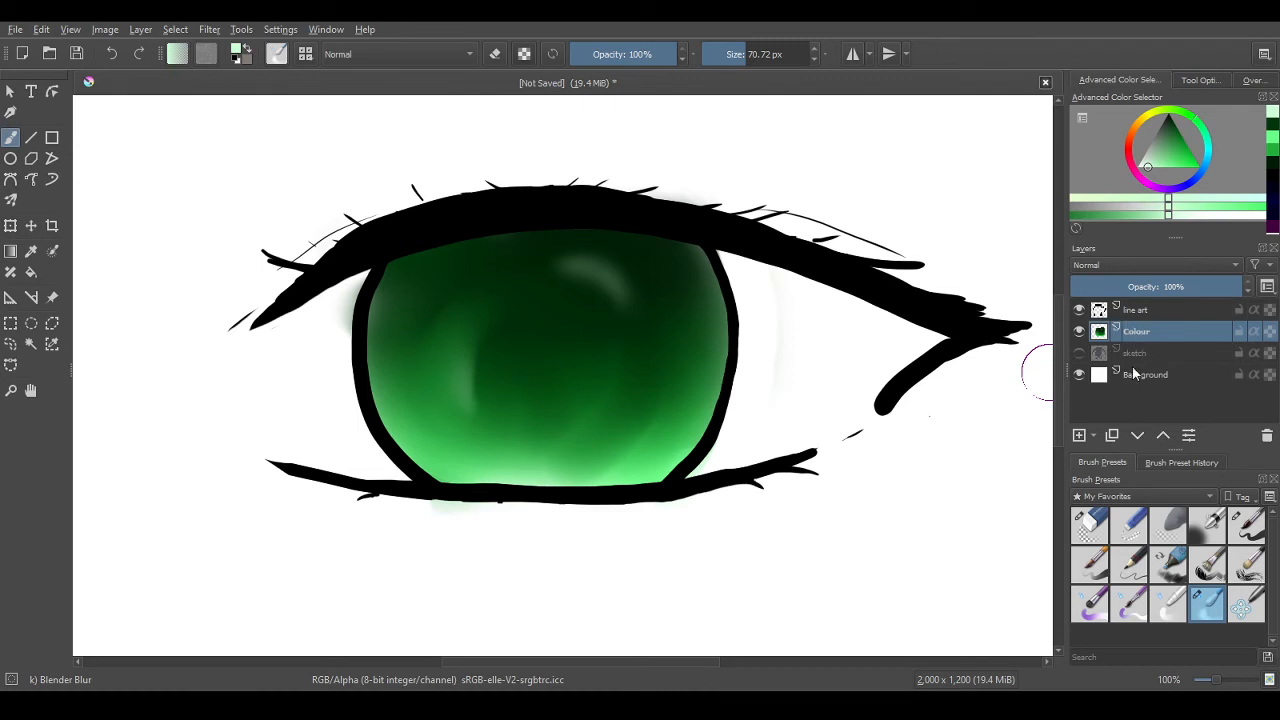
Add a new layer above Colour and paint a near-black green oval pupil in the iris's centre with Basic-5 Size.
{"action": "left_click", "coordinate": [1079, 436]}
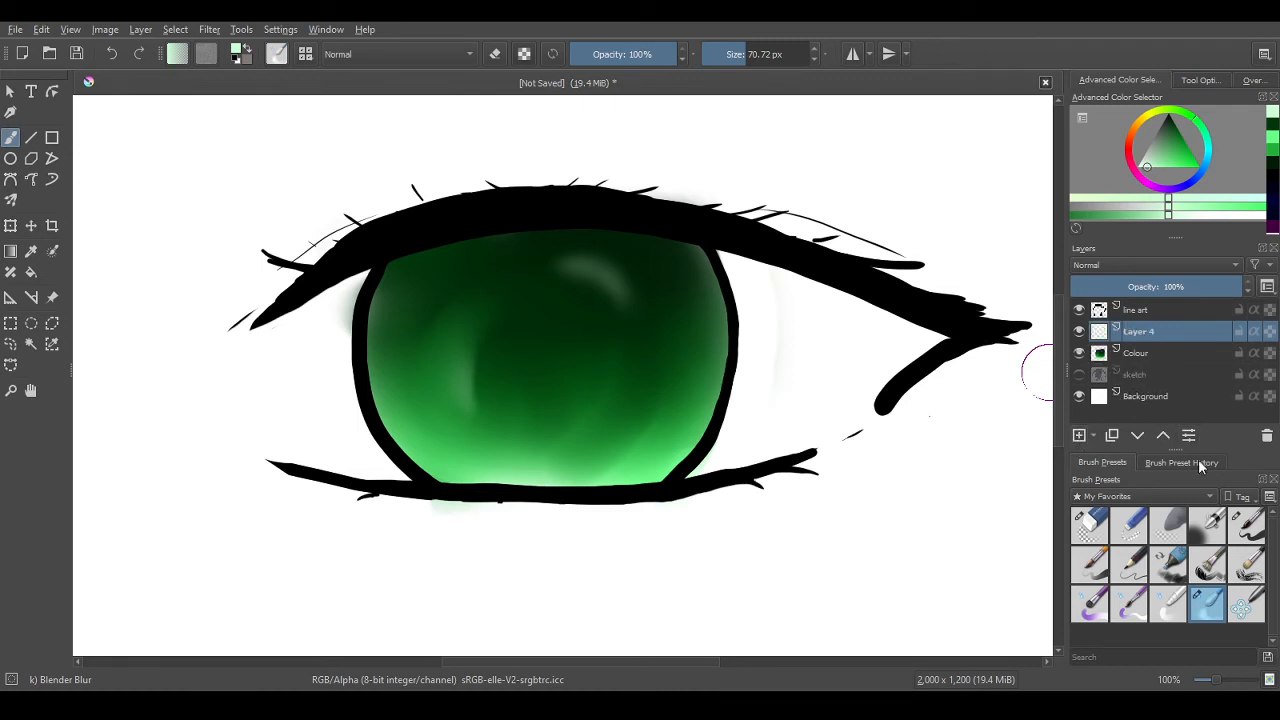
{"action": "left_click", "coordinate": [1250, 528]}
{"action": "left_click_drag", "start_coordinate": [1185, 112], "coordinate": [1192, 120]}
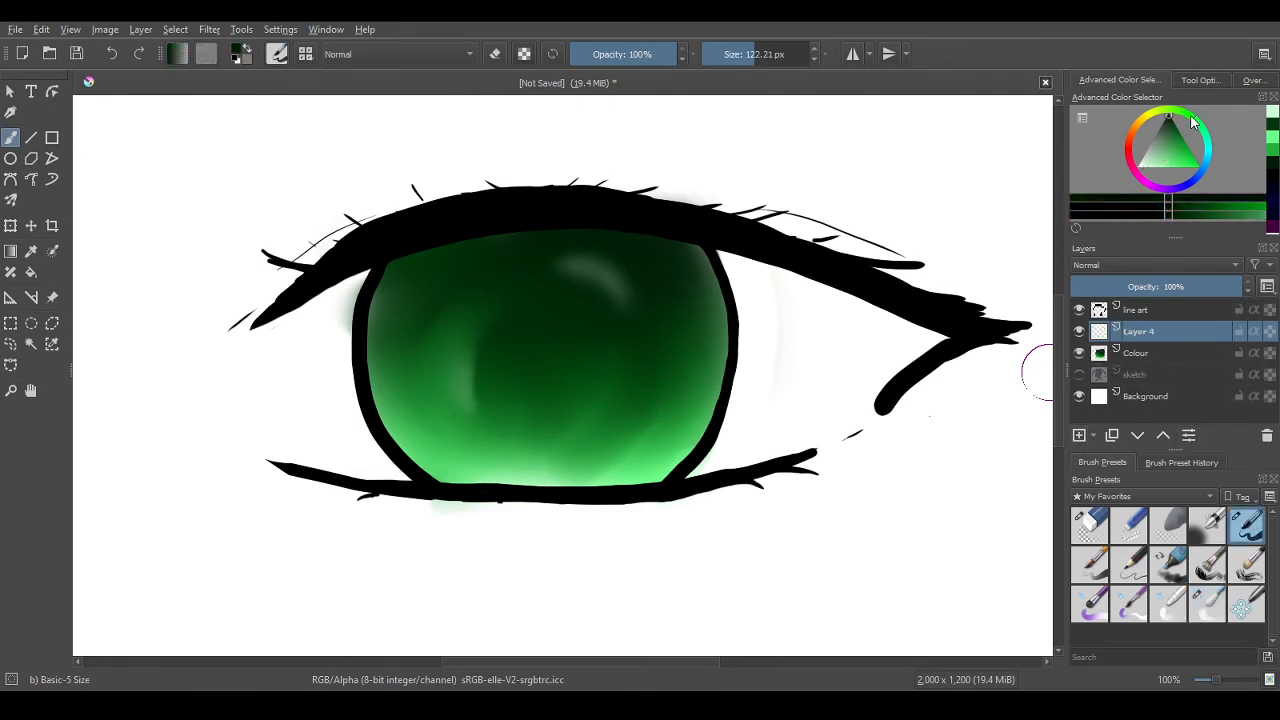
{"action": "left_click", "coordinate": [529, 347]}
{"action": "mouse_move", "coordinate": [529, 347]}
{"action": "left_mouse_down"}
{"action": "mouse_move", "coordinate": [559, 358]}
{"action": "mouse_move", "coordinate": [547, 312]}
{"action": "mouse_move", "coordinate": [529, 347]}
{"action": "mouse_move", "coordinate": [544, 389]}
{"action": "mouse_move", "coordinate": [563, 366]}
{"action": "mouse_move", "coordinate": [560, 326]}
{"action": "left_mouse_up"}
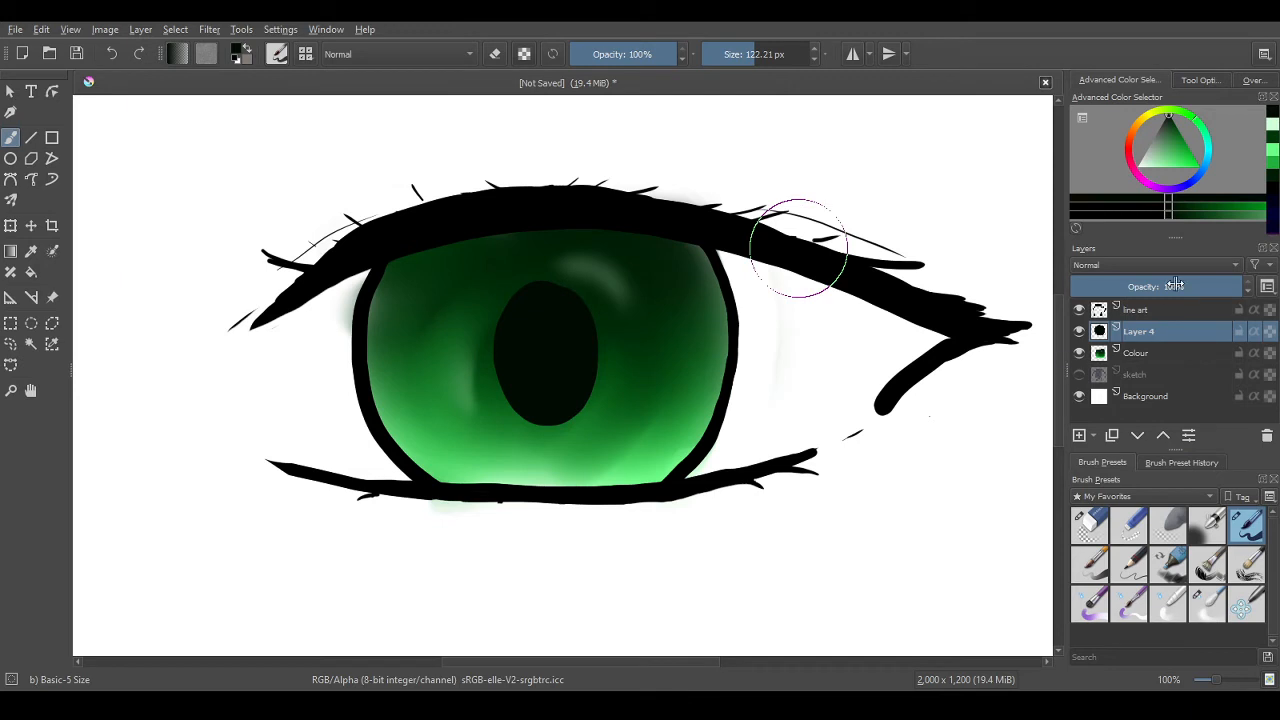
Pick a slightly different near-black green and paint a smaller inner oval inside the pupil.
{"action": "left_click_drag", "start_coordinate": [1168, 145], "coordinate": [1173, 116]}
{"action": "mouse_move", "coordinate": [543, 350]}
{"action": "left_mouse_down"}
{"action": "mouse_move", "coordinate": [546, 374]}
{"action": "mouse_move", "coordinate": [545, 332]}
{"action": "left_mouse_up"}
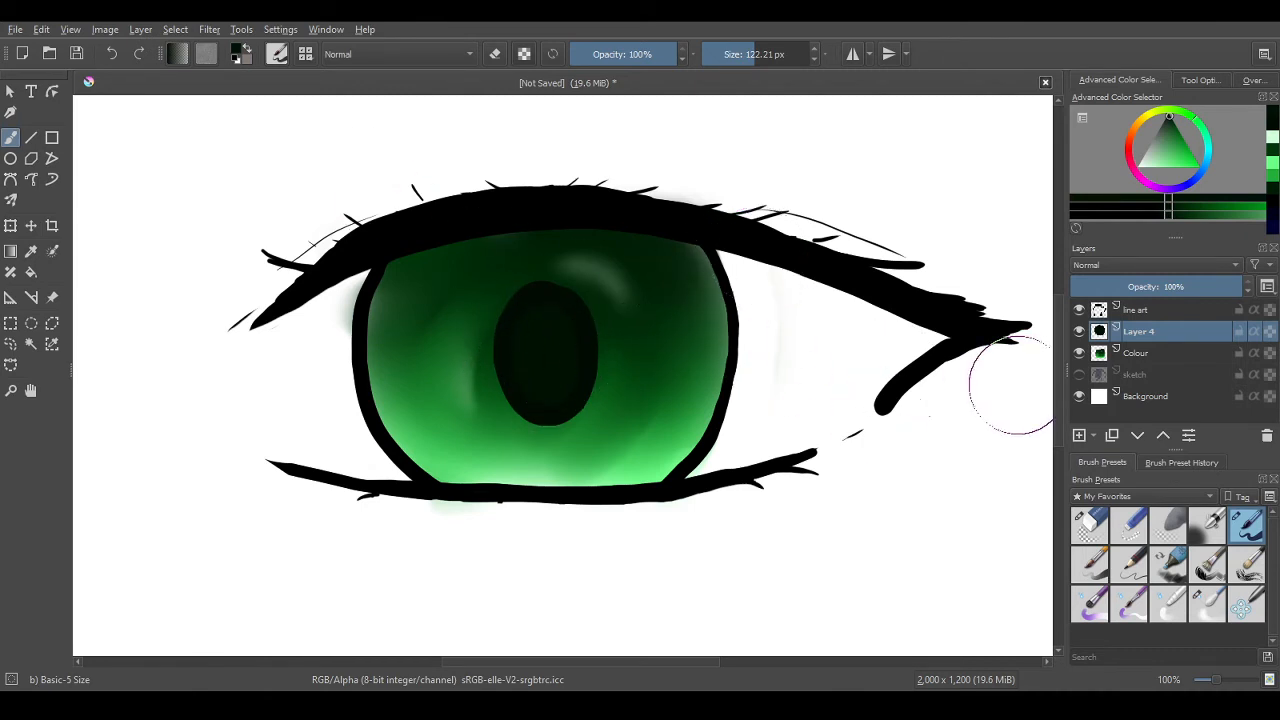
{"action": "mouse_move", "coordinate": [1000, 386]}
{"action": "left_mouse_down"}
{"action": "mouse_move", "coordinate": [961, 393]}
{"action": "mouse_move", "coordinate": [911, 343]}
{"action": "mouse_move", "coordinate": [873, 312]}
{"action": "left_mouse_up"}
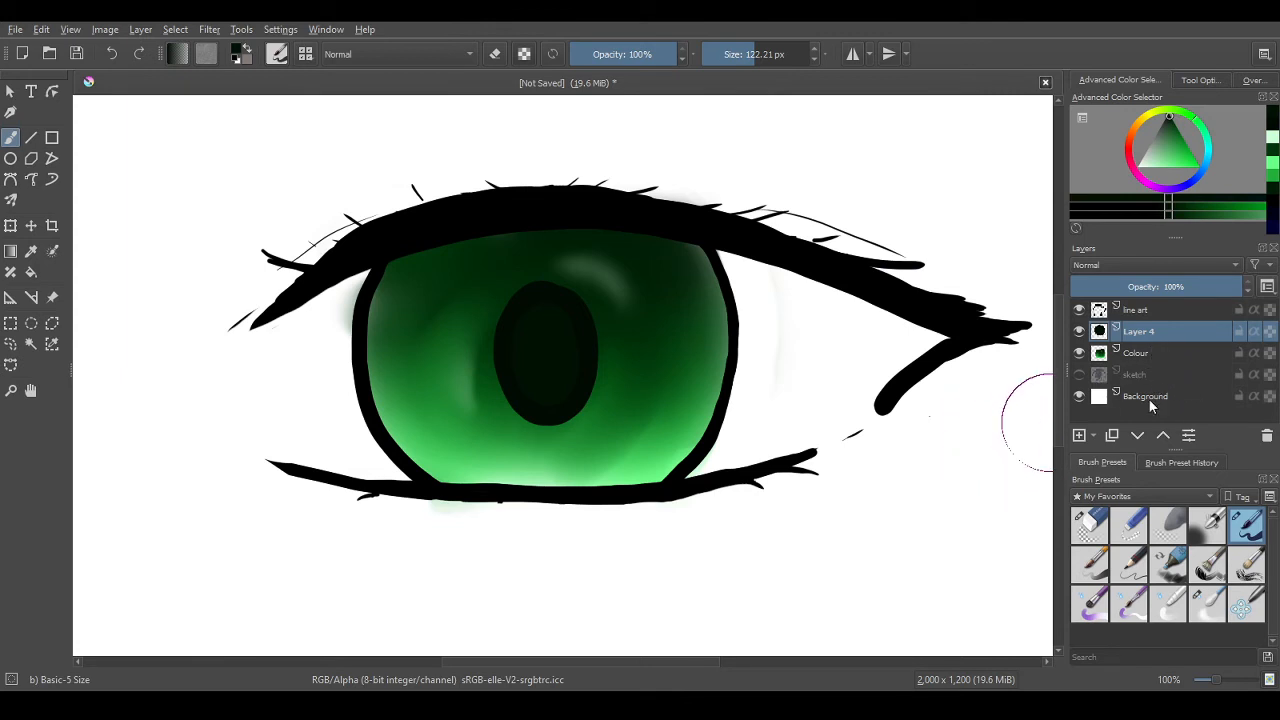
Add a new layer above the pupil, pick a very pale green and choose the Texture Starfield brush from the Textures presets.
{"action": "left_click", "coordinate": [1079, 436]}
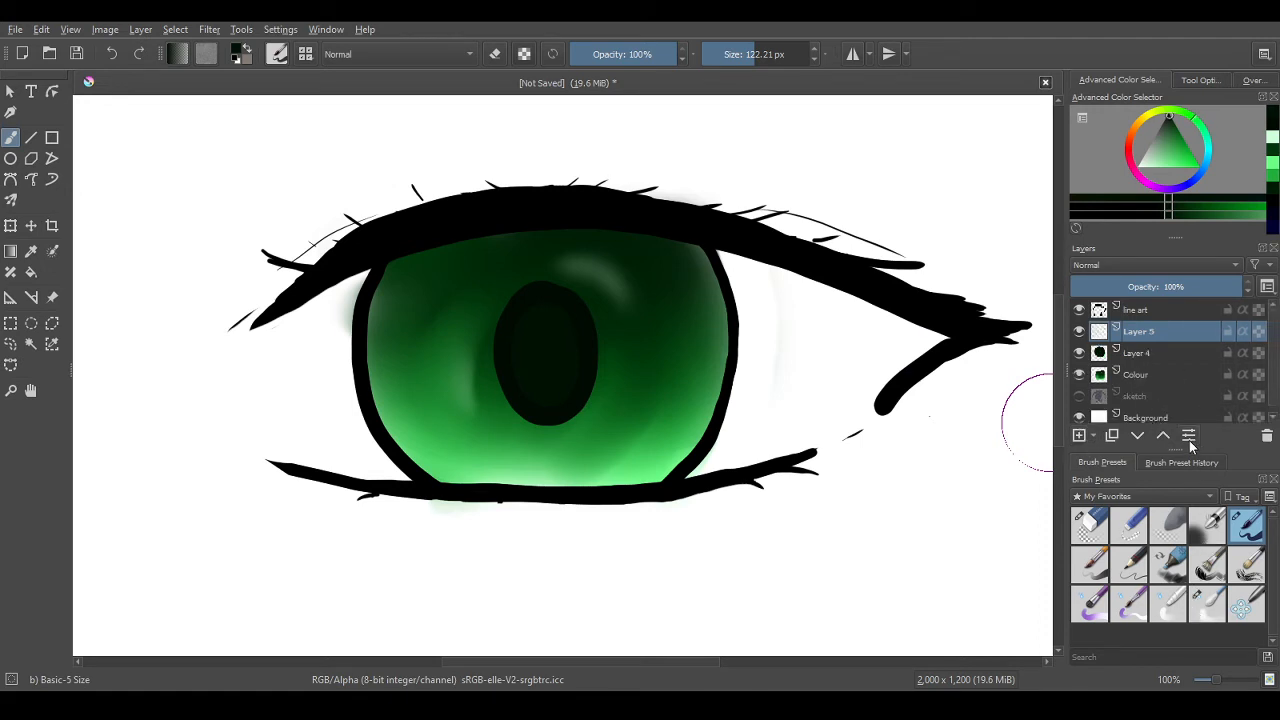
{"action": "left_click_drag", "start_coordinate": [1175, 170], "coordinate": [1149, 177]}
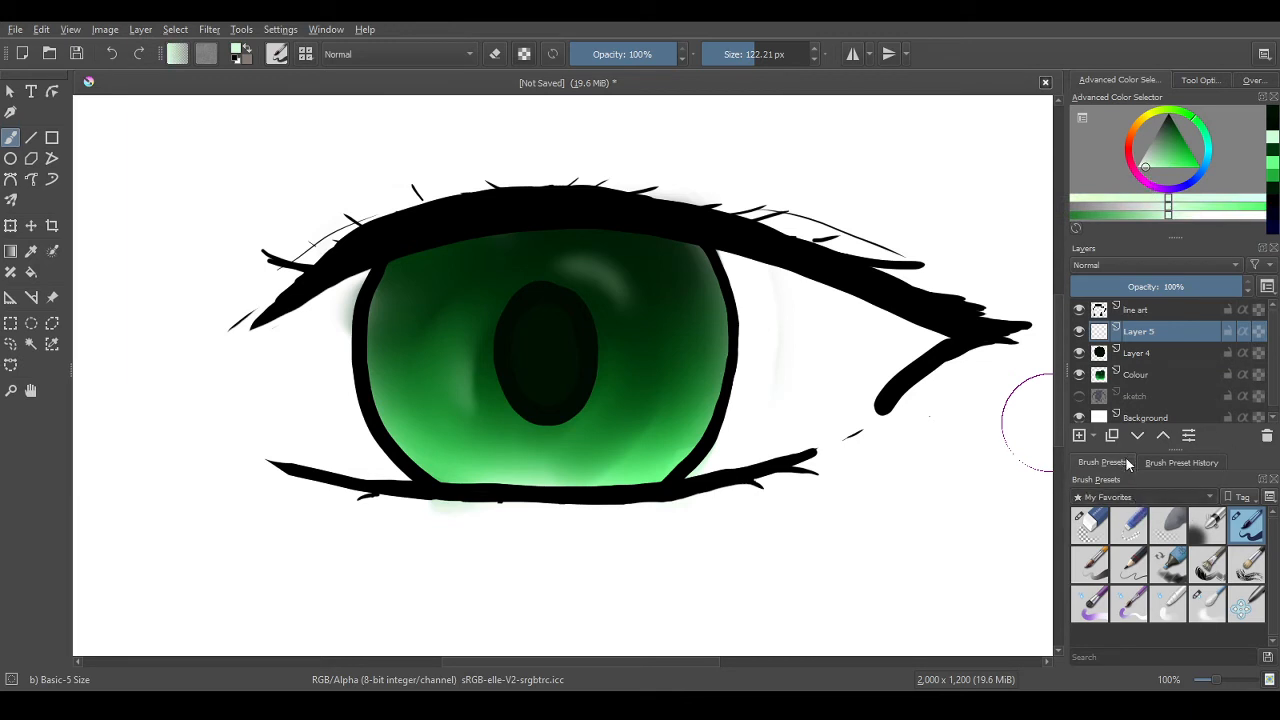
{"action": "left_click", "coordinate": [1129, 484]}
{"action": "left_click", "coordinate": [1170, 605]}
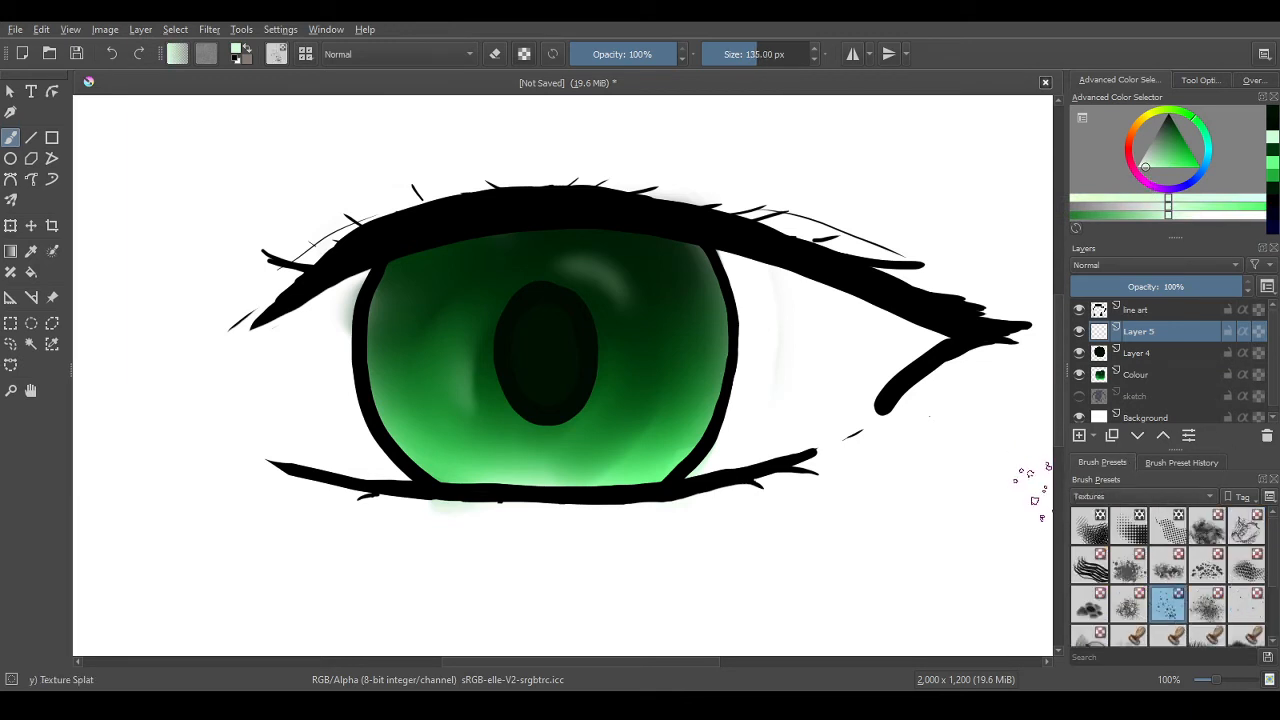
{"action": "left_click", "coordinate": [1258, 616]}
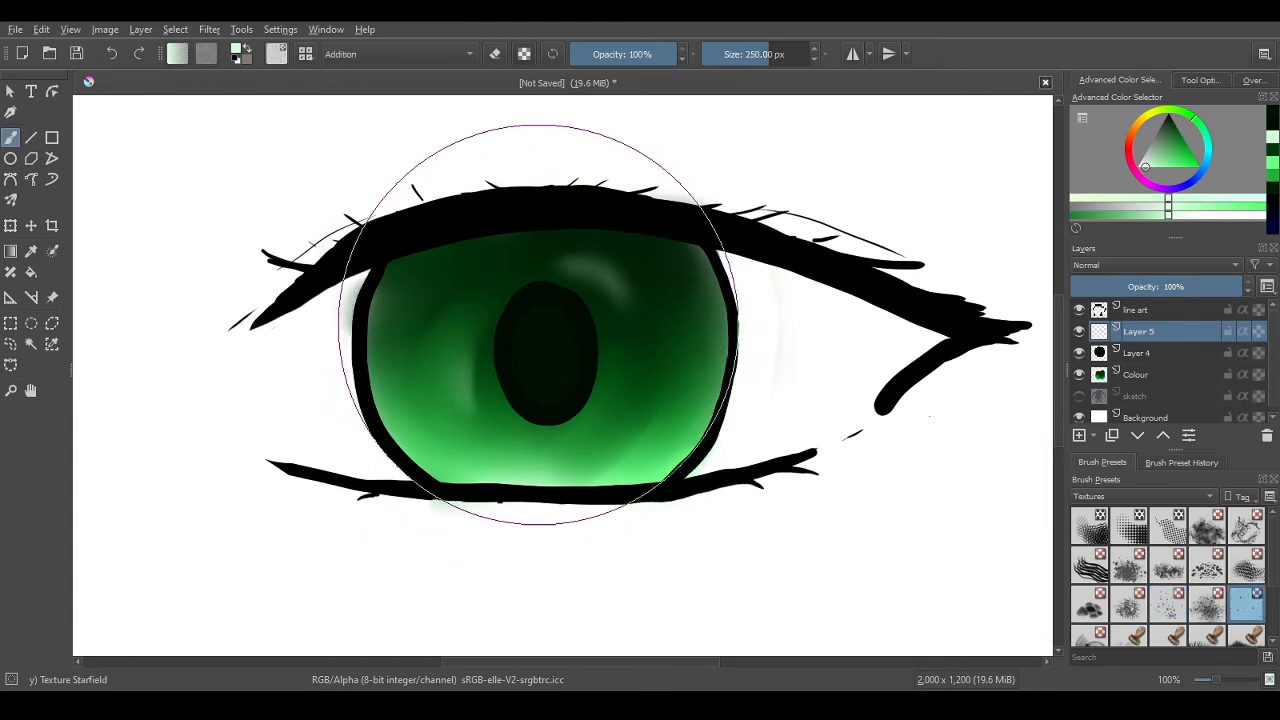
Try scattering pale specks over the iris with Texture Starfield at 250 px and at 31 px.
{"action": "mouse_move", "coordinate": [535, 352]}
{"action": "left_mouse_down"}
{"action": "mouse_move", "coordinate": [491, 360]}
{"action": "mouse_move", "coordinate": [586, 354]}
{"action": "mouse_move", "coordinate": [589, 343]}
{"action": "mouse_move", "coordinate": [407, 260]}
{"action": "left_mouse_up"}
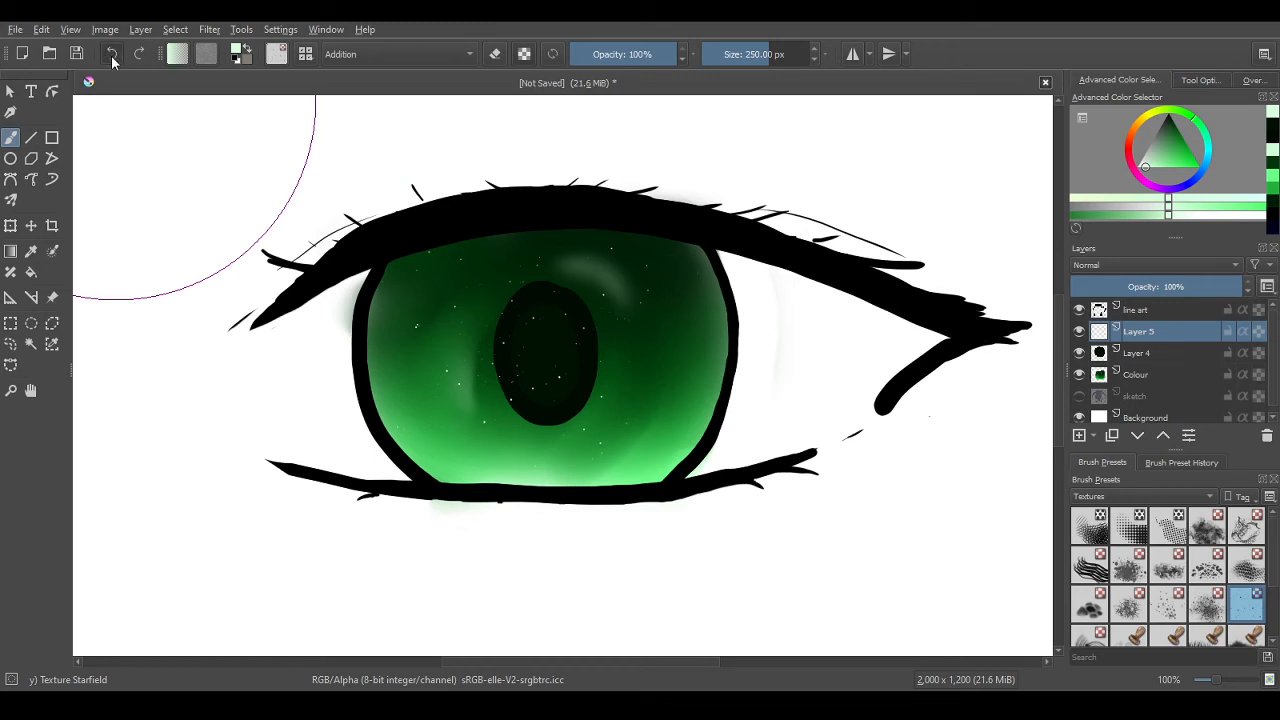
{"action": "left_click_drag", "start_coordinate": [739, 48], "coordinate": [735, 50]}
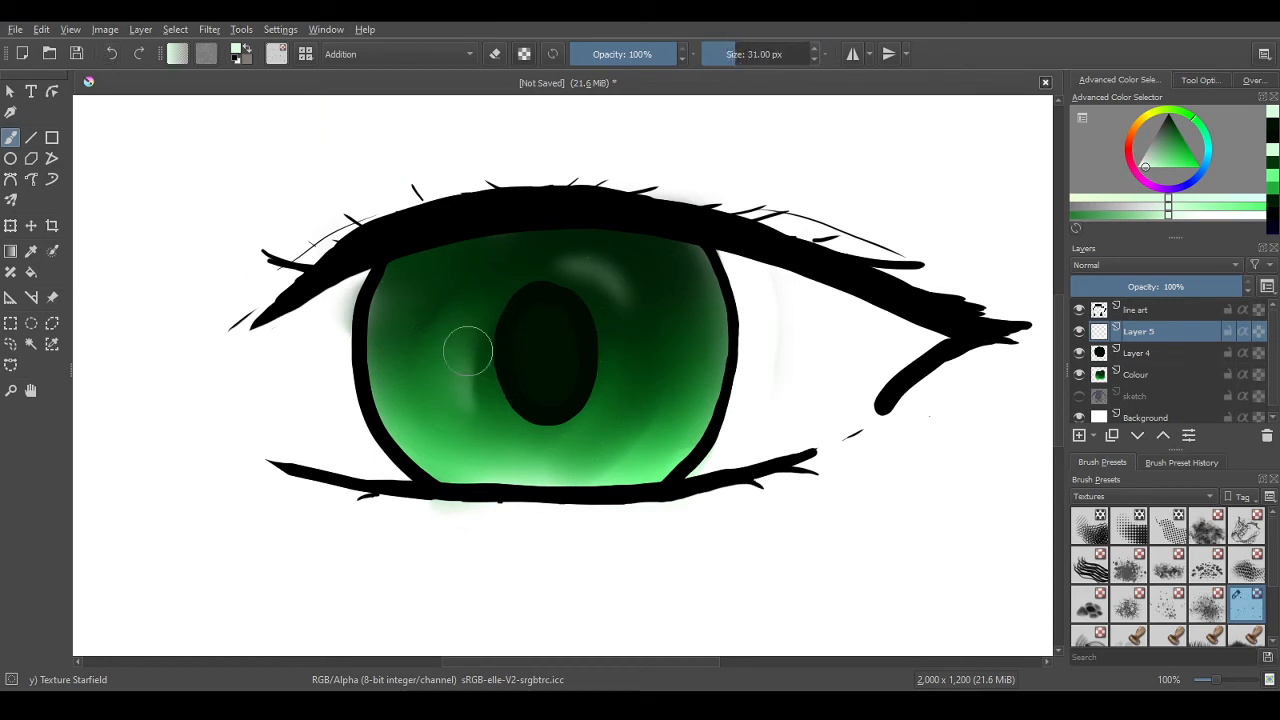
{"action": "left_click", "coordinate": [455, 292]}
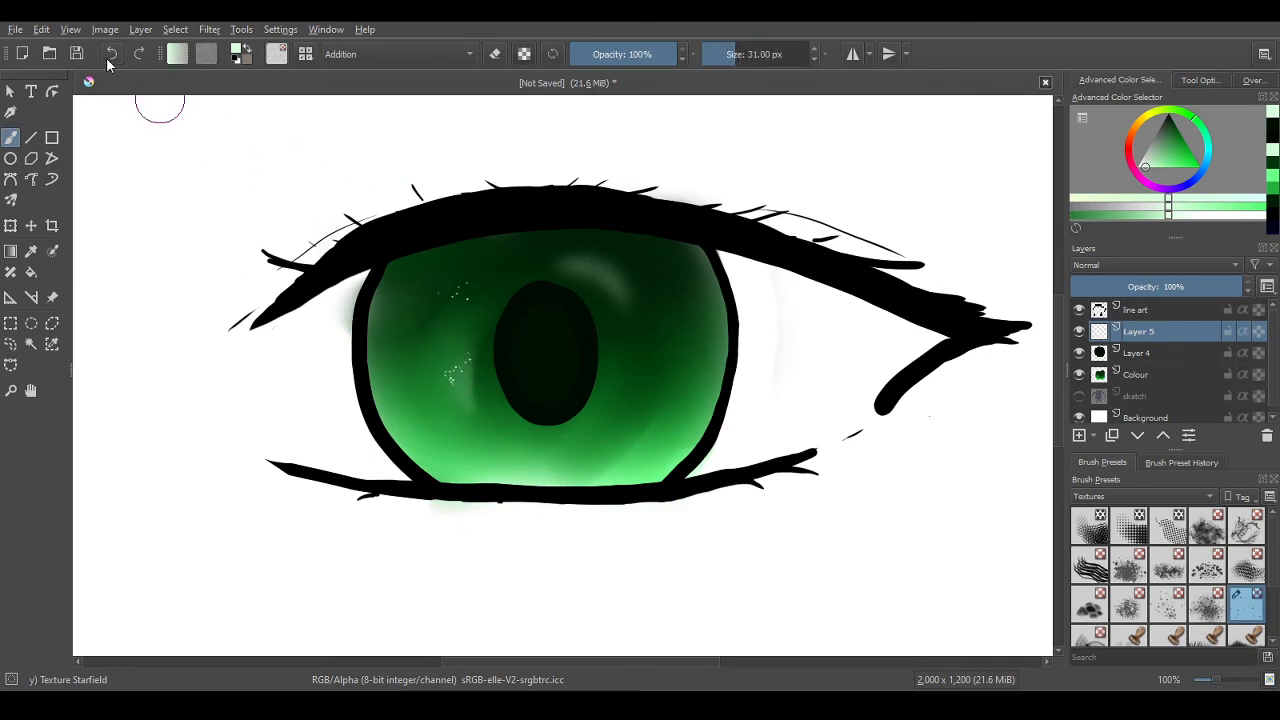
Set Texture Starfield to 56 px and 71% opacity and scatter fine pale specks across the iris's left, lower and right areas.
{"action": "left_click_drag", "start_coordinate": [737, 48], "coordinate": [742, 48]}
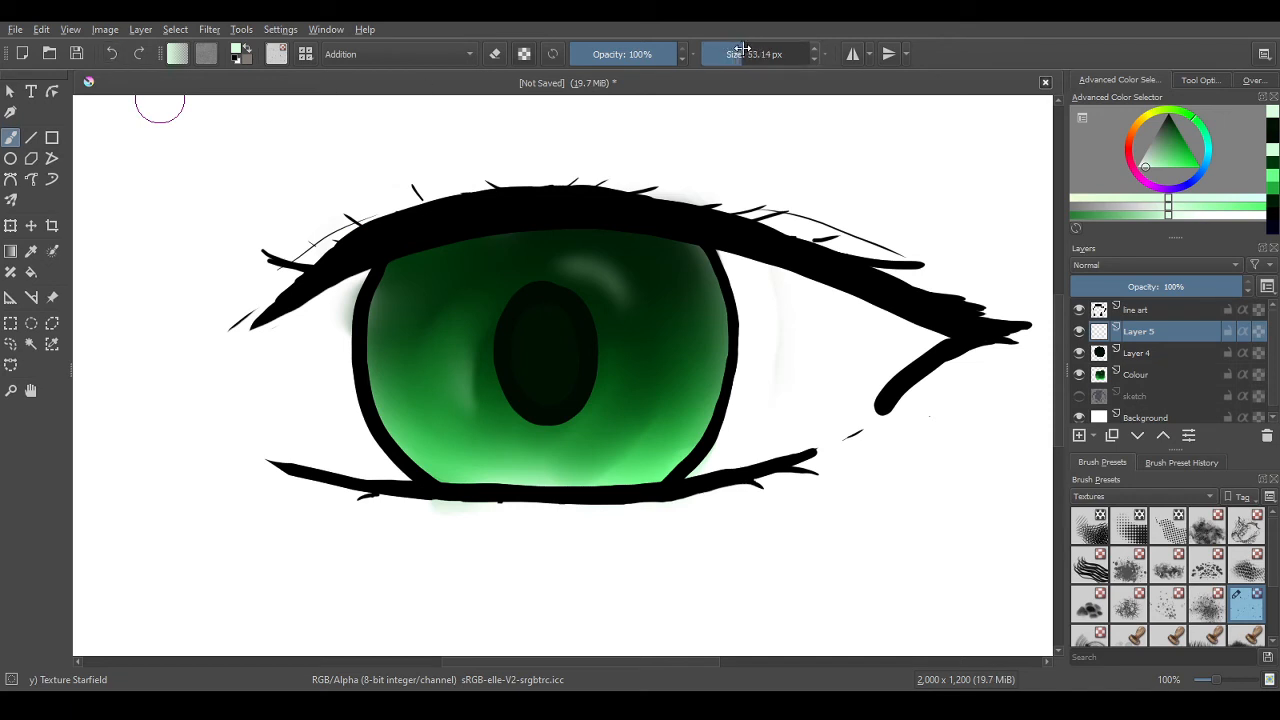
{"action": "left_click_drag", "start_coordinate": [658, 53], "coordinate": [650, 53]}
{"action": "mouse_move", "coordinate": [514, 380]}
{"action": "left_mouse_down"}
{"action": "mouse_move", "coordinate": [443, 357]}
{"action": "mouse_move", "coordinate": [514, 323]}
{"action": "left_mouse_up"}
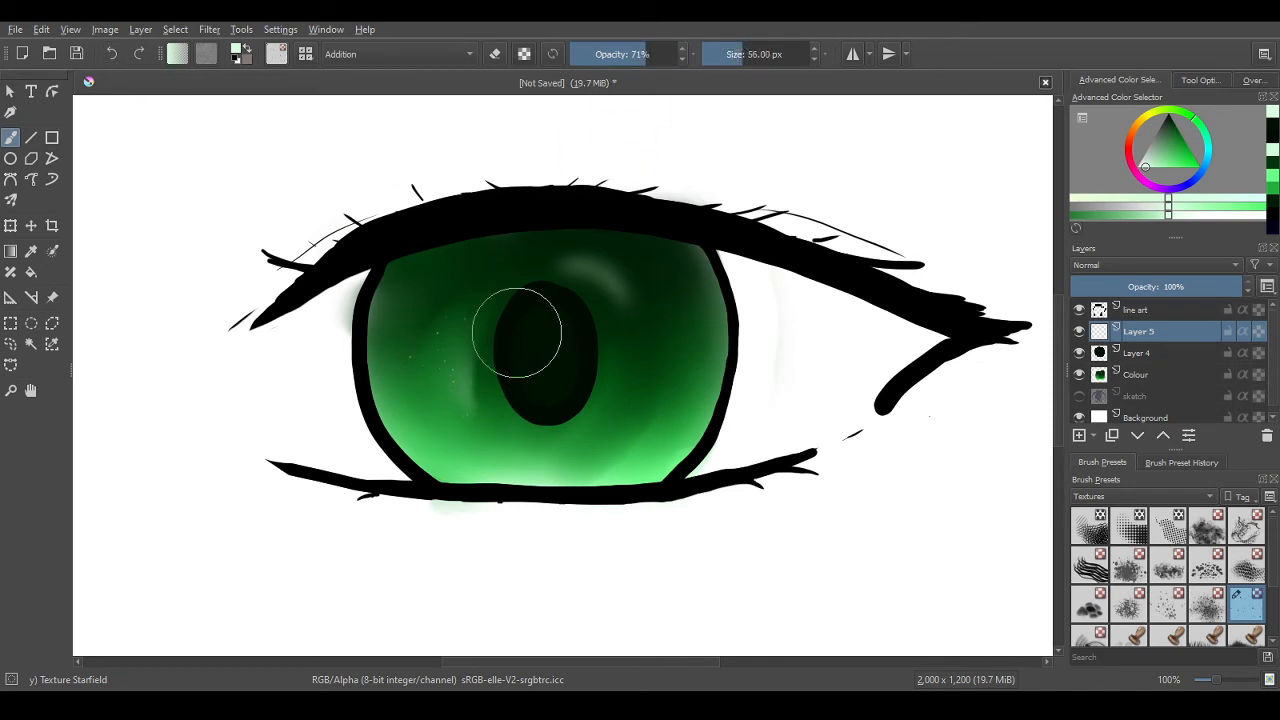
{"action": "mouse_move", "coordinate": [602, 397]}
{"action": "left_mouse_down"}
{"action": "mouse_move", "coordinate": [572, 414]}
{"action": "mouse_move", "coordinate": [530, 391]}
{"action": "mouse_move", "coordinate": [632, 297]}
{"action": "mouse_move", "coordinate": [681, 364]}
{"action": "mouse_move", "coordinate": [642, 421]}
{"action": "mouse_move", "coordinate": [612, 289]}
{"action": "mouse_move", "coordinate": [482, 388]}
{"action": "left_mouse_up"}
{"action": "key", "text": "ctrl+z"}
{"action": "left_click", "coordinate": [384, 302]}
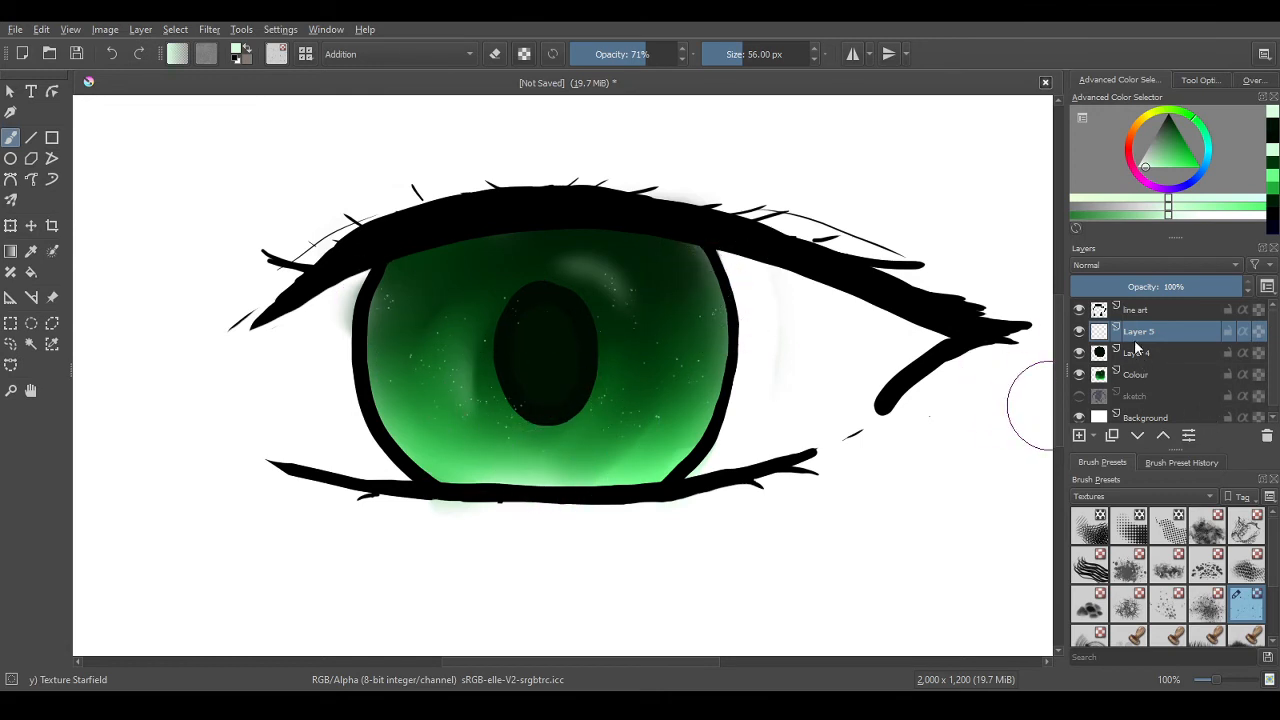
Try stamping bubbles over the iris with the Stamp Shoujo Bubbles preset at 500 px.
{"action": "left_click", "coordinate": [1166, 602]}
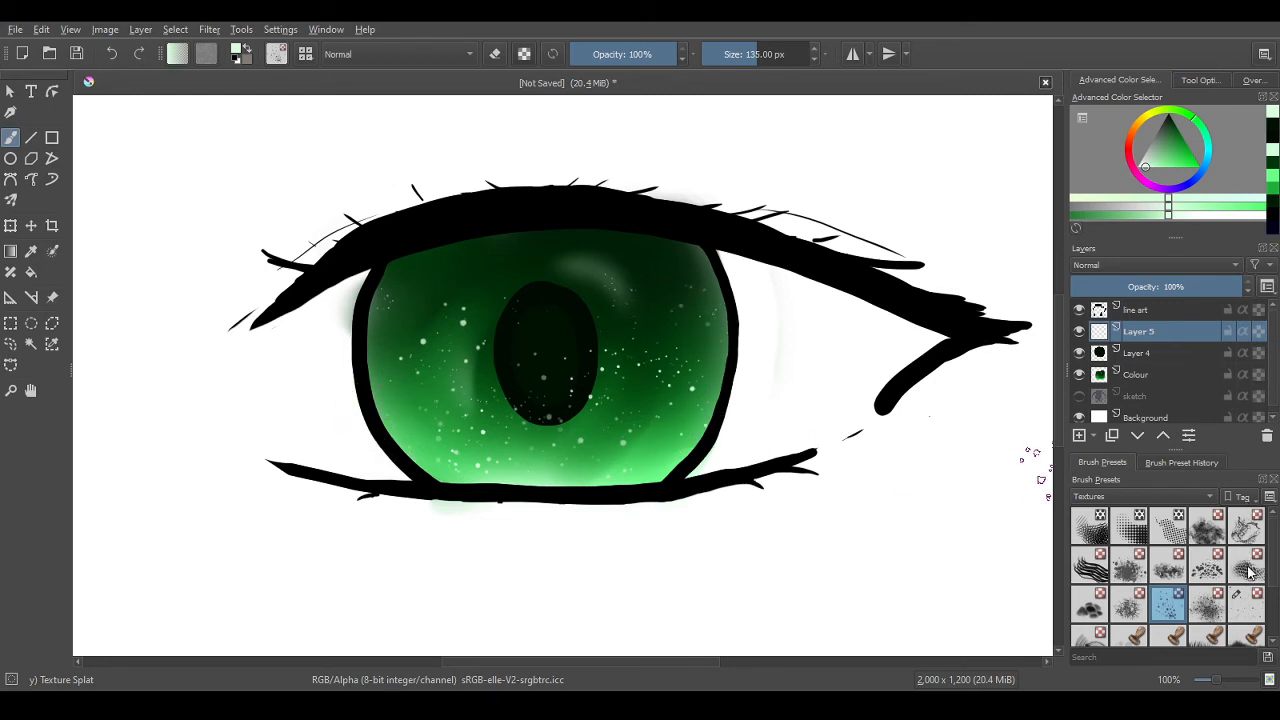
{"action": "left_click_drag", "start_coordinate": [1276, 558], "coordinate": [1278, 606]}
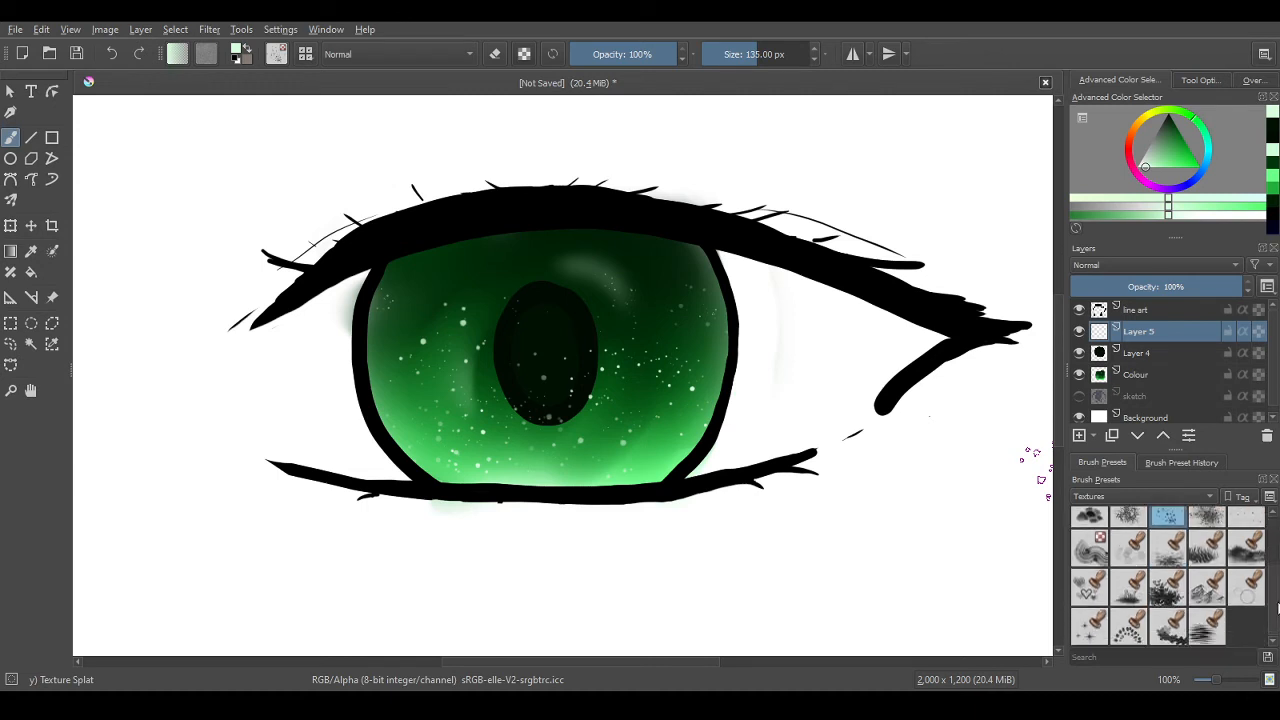
{"action": "left_click", "coordinate": [1247, 590]}
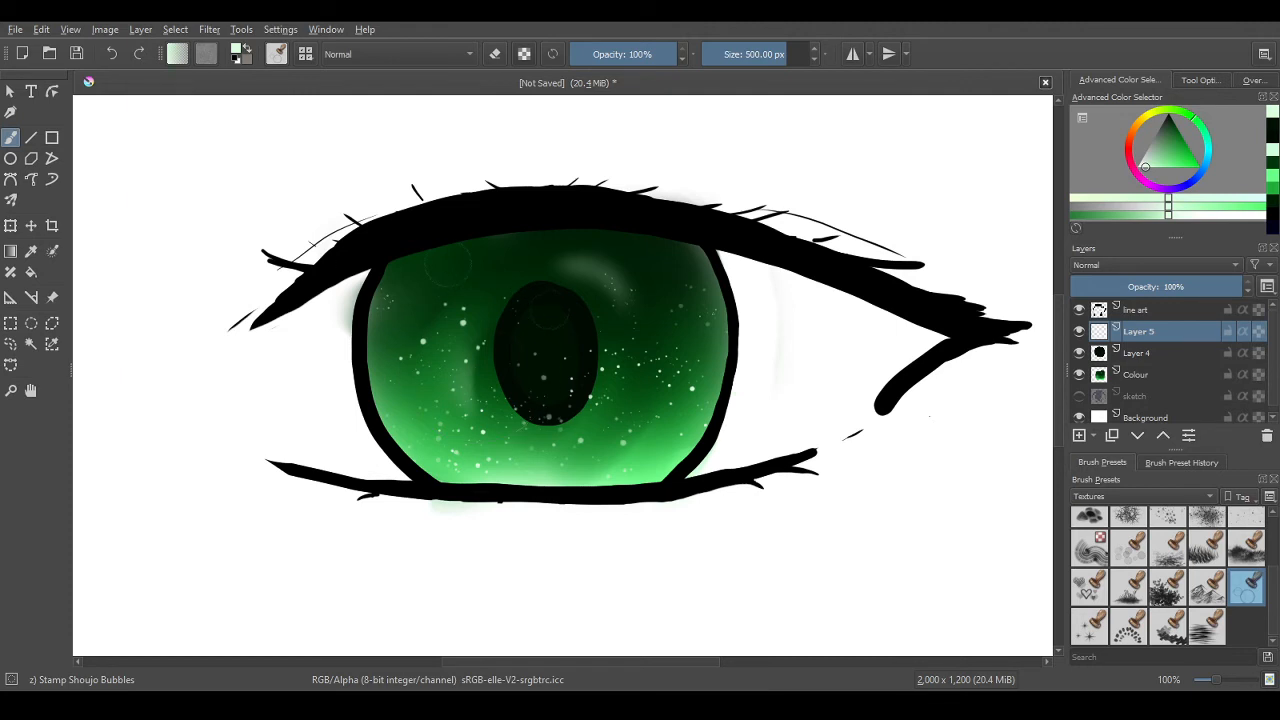
{"action": "left_click", "coordinate": [652, 346]}
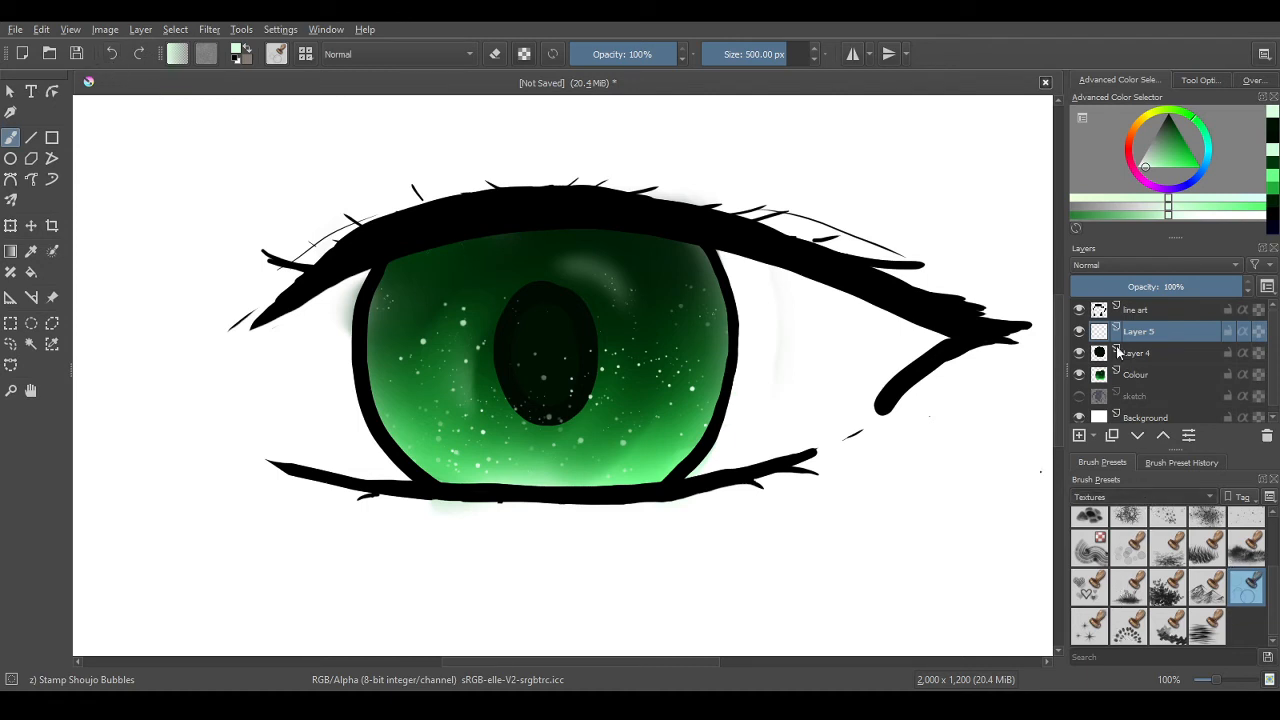
Paint a large round pale green highlight at the pupil's upper left with Basic-5 Size, undoing the first attempts.
{"action": "left_click", "coordinate": [1127, 503]}
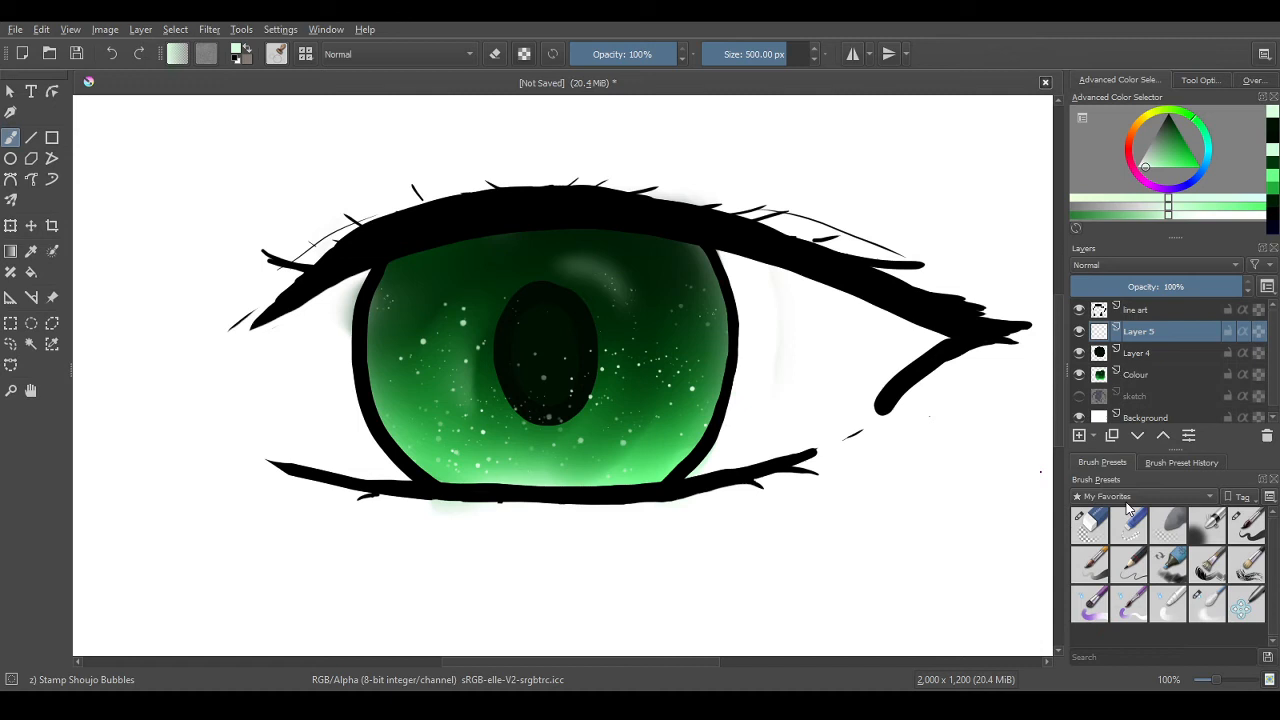
{"action": "left_click", "coordinate": [1250, 527]}
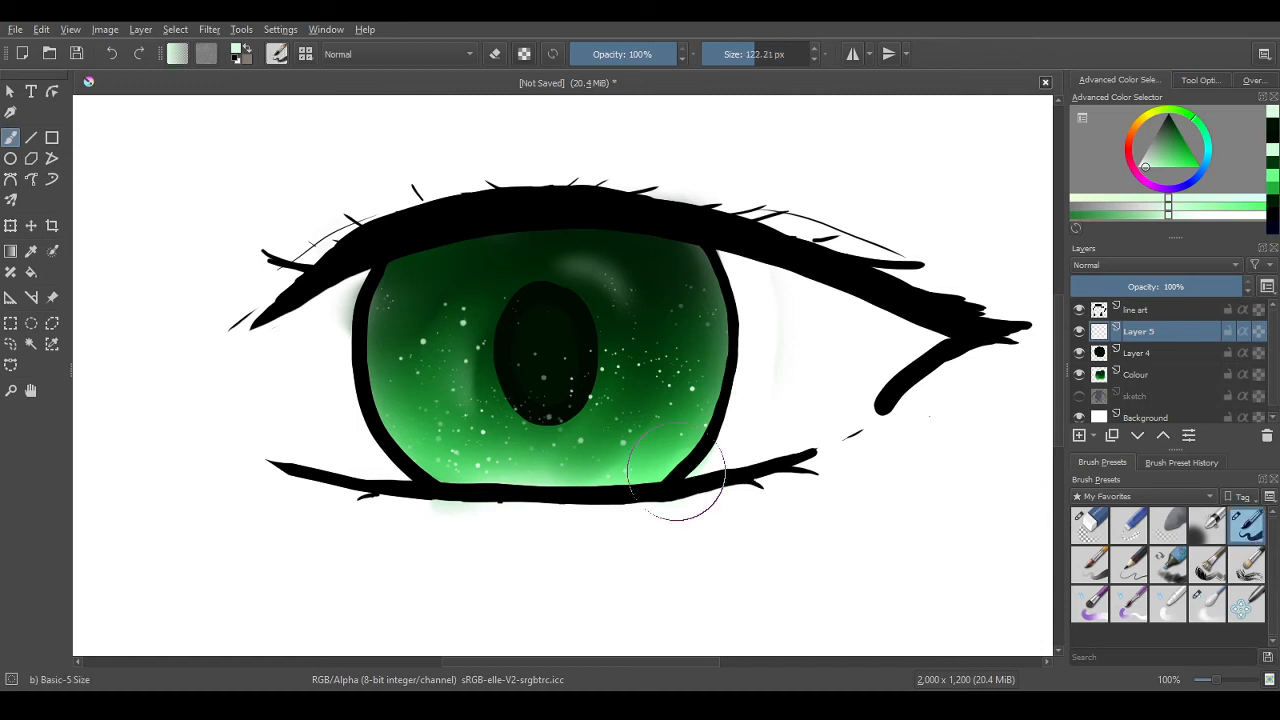
{"action": "left_click", "coordinate": [462, 288]}
{"action": "mouse_move", "coordinate": [477, 314]}
{"action": "left_mouse_down"}
{"action": "mouse_move", "coordinate": [460, 337]}
{"action": "mouse_move", "coordinate": [474, 350]}
{"action": "mouse_move", "coordinate": [451, 322]}
{"action": "left_mouse_up"}
{"action": "left_click", "coordinate": [112, 60]}
{"action": "left_click", "coordinate": [113, 60]}
{"action": "mouse_move", "coordinate": [472, 305]}
{"action": "left_mouse_down"}
{"action": "mouse_move", "coordinate": [460, 299]}
{"action": "mouse_move", "coordinate": [470, 310]}
{"action": "mouse_move", "coordinate": [490, 300]}
{"action": "mouse_move", "coordinate": [480, 330]}
{"action": "mouse_move", "coordinate": [467, 291]}
{"action": "mouse_move", "coordinate": [496, 307]}
{"action": "left_mouse_up"}
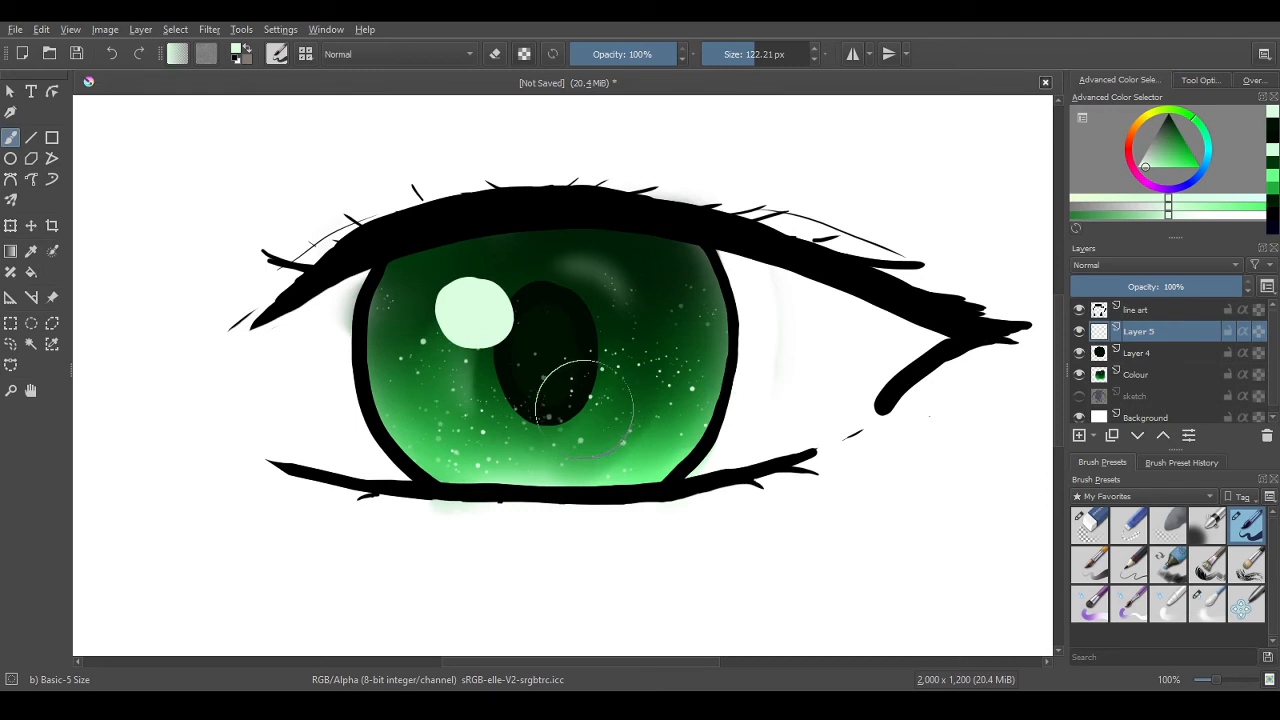
Add small round pale green dots around the pupil's right edge and in the iris's lower right and lower left.
{"action": "left_click", "coordinate": [593, 339]}
{"action": "left_click", "coordinate": [658, 420]}
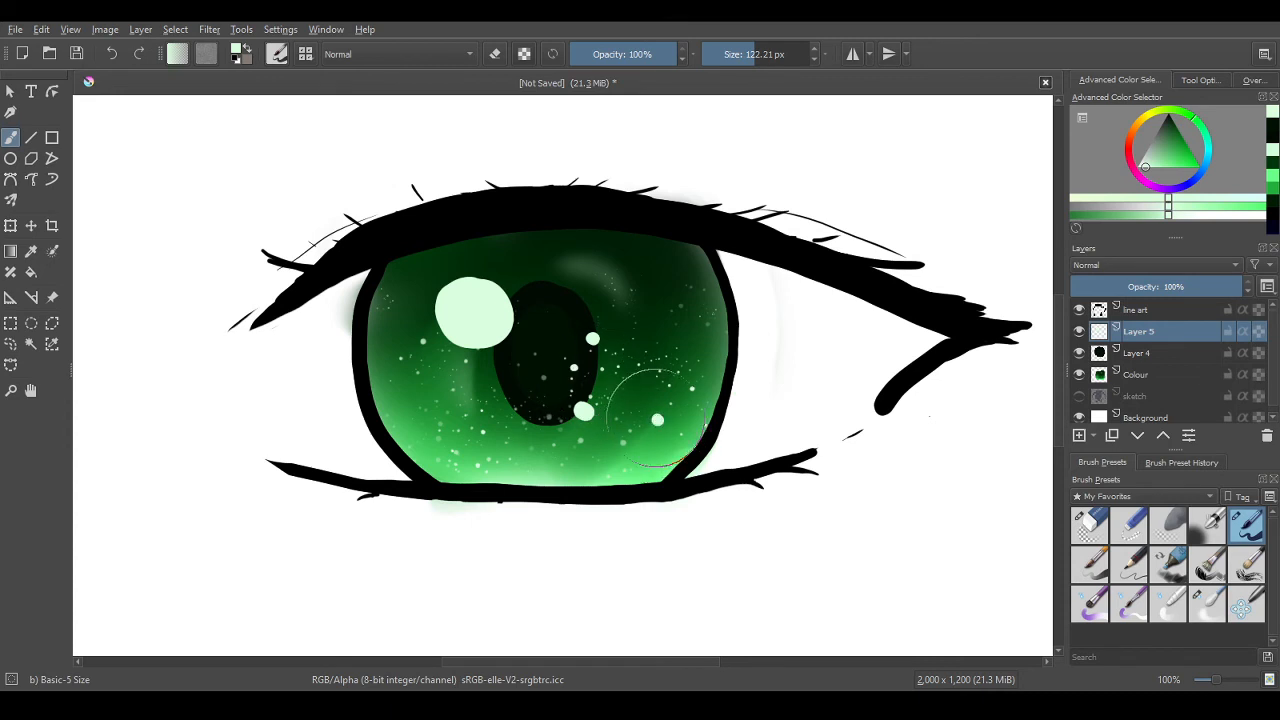
{"action": "left_click", "coordinate": [630, 382]}
{"action": "left_click_drag", "start_coordinate": [412, 384], "coordinate": [411, 416]}
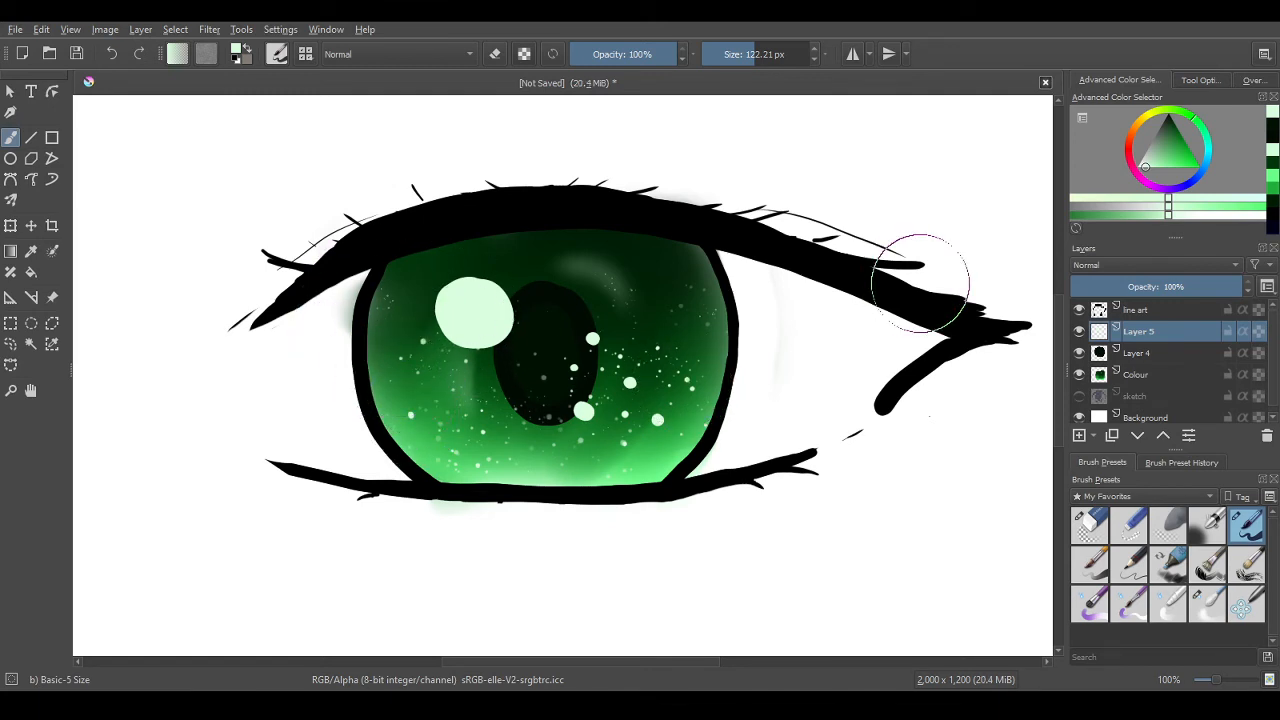
Examine the whole eye and the iris highlights at several zoom levels.
{"action": "scroll", "coordinate": [438, 307], "scroll_direction": "down", "scroll_amount": 2}
{"action": "scroll", "coordinate": [438, 307], "scroll_direction": "up", "scroll_amount": 2}
{"action": "scroll", "coordinate": [438, 307], "scroll_direction": "down", "scroll_amount": 1}
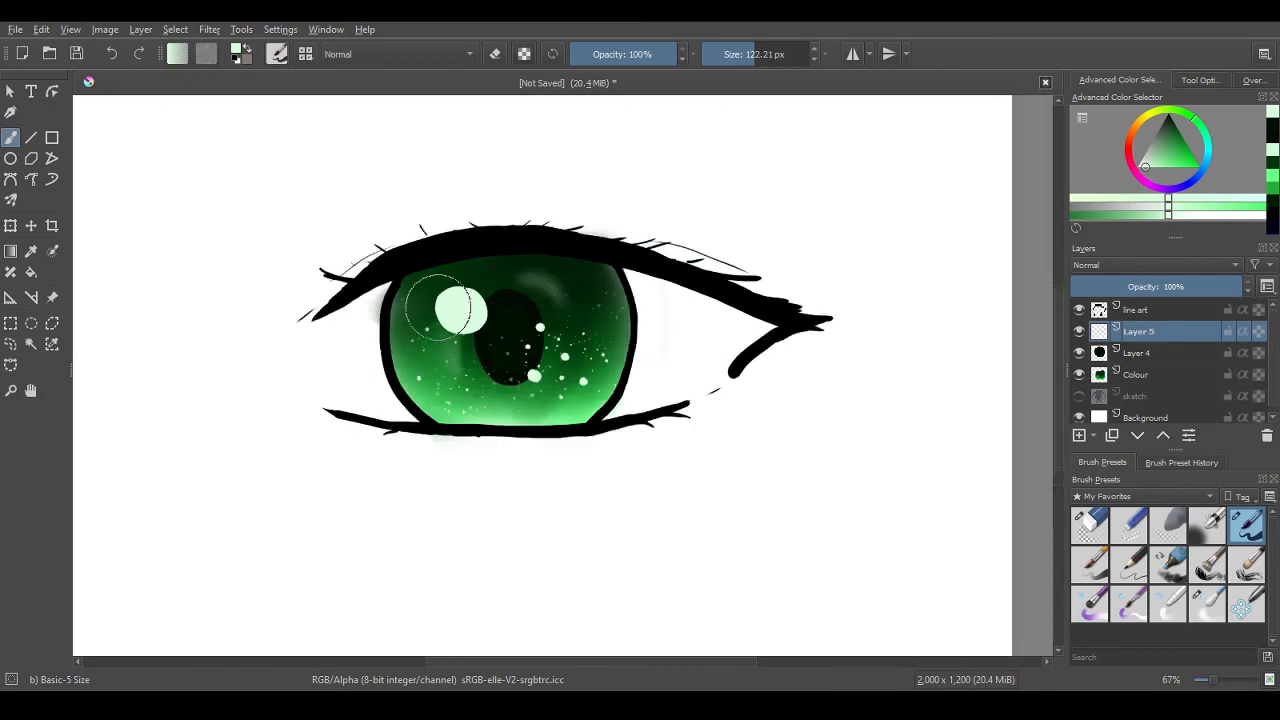
{"action": "scroll", "coordinate": [438, 307], "scroll_direction": "up", "scroll_amount": 1}
{"action": "scroll", "coordinate": [438, 307], "scroll_direction": "down", "scroll_amount": 2}
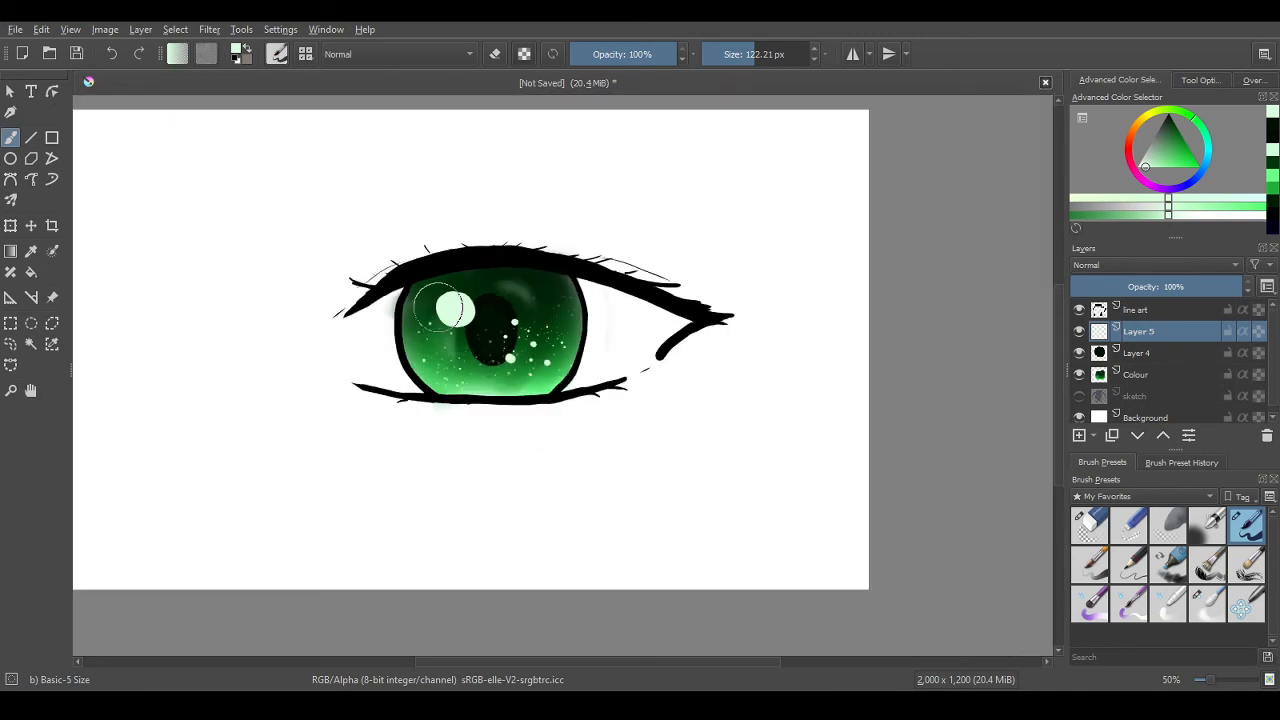
{"action": "scroll", "coordinate": [438, 307], "scroll_direction": "up", "scroll_amount": 5}
{"action": "scroll", "coordinate": [438, 307], "scroll_direction": "down", "scroll_amount": 2}
{"action": "scroll", "coordinate": [471, 300], "scroll_direction": "up", "scroll_amount": 1}
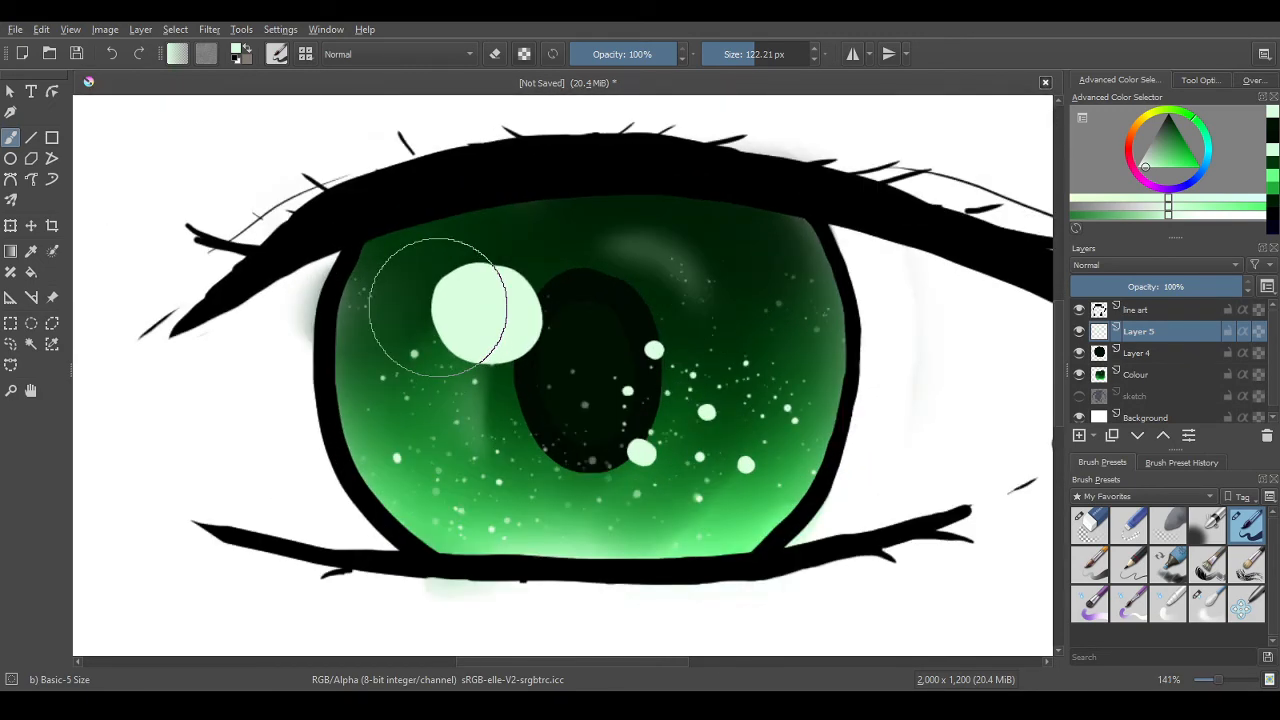
Thicken the iris outline's left side inward in black on the line art layer with Basic-5 Size.
{"action": "left_click", "coordinate": [1181, 309]}
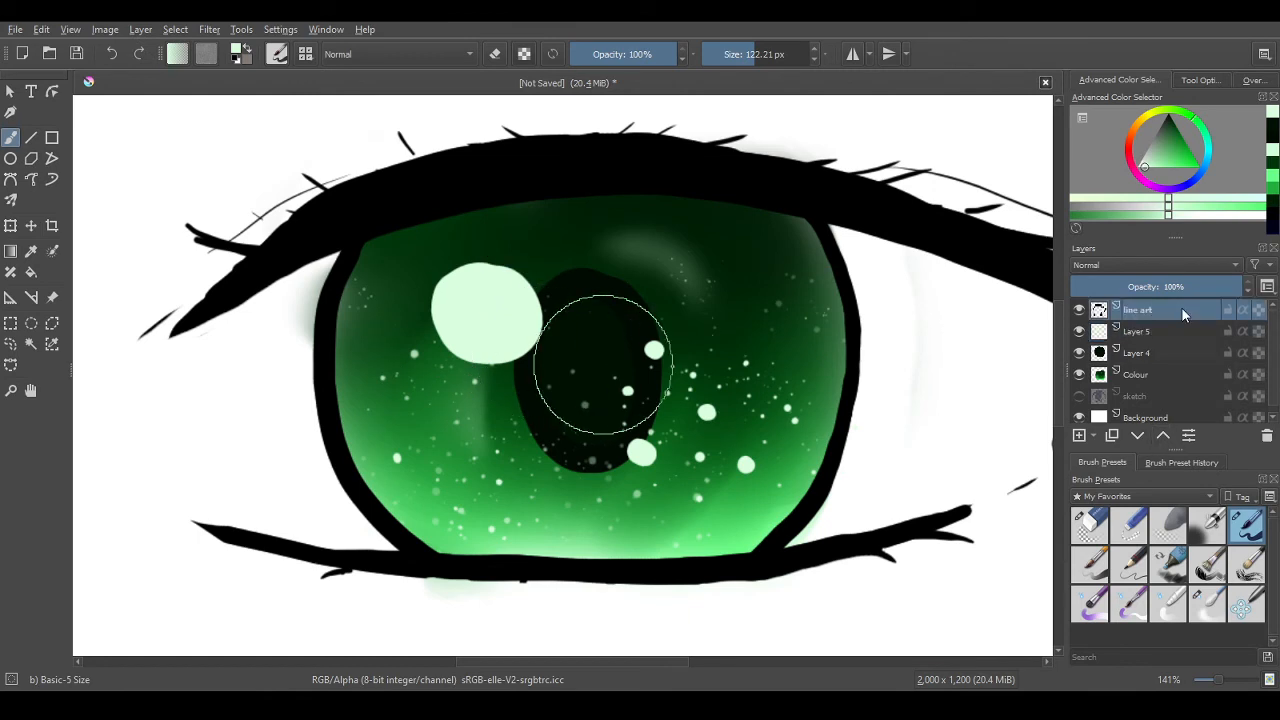
{"action": "key", "text": "d"}
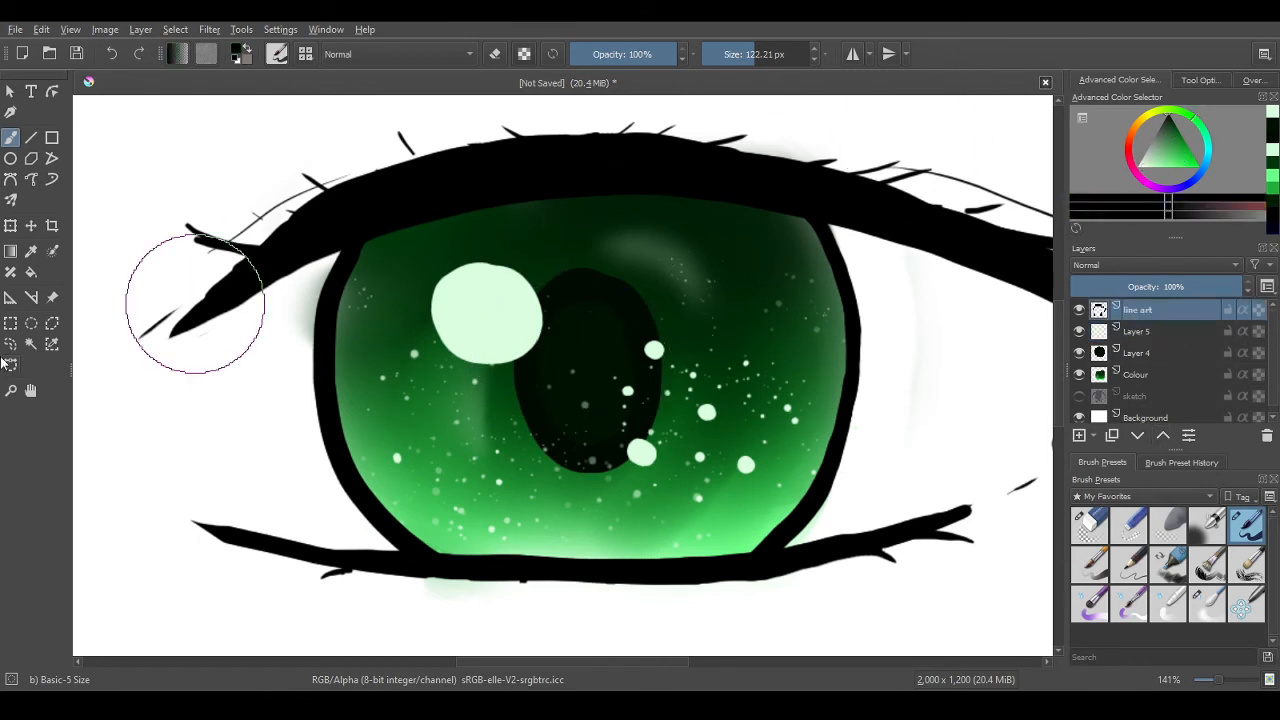
{"action": "left_click", "coordinate": [30, 250]}
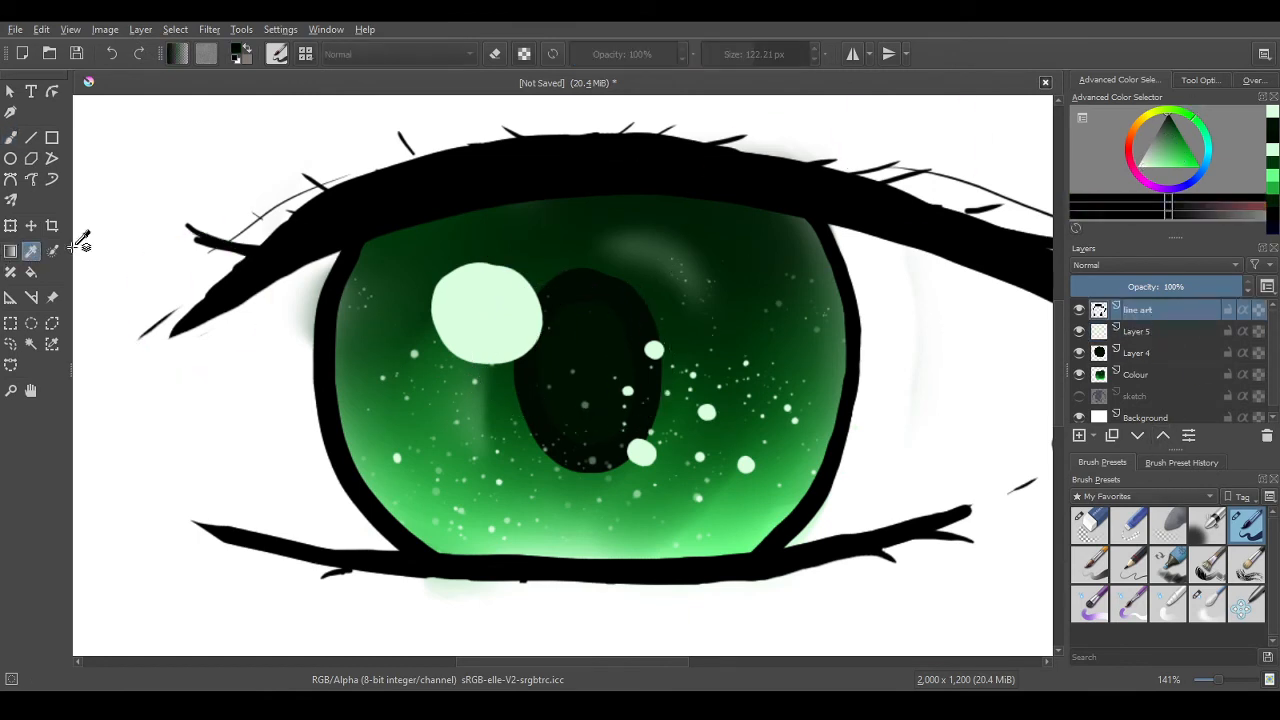
{"action": "left_click", "coordinate": [8, 139]}
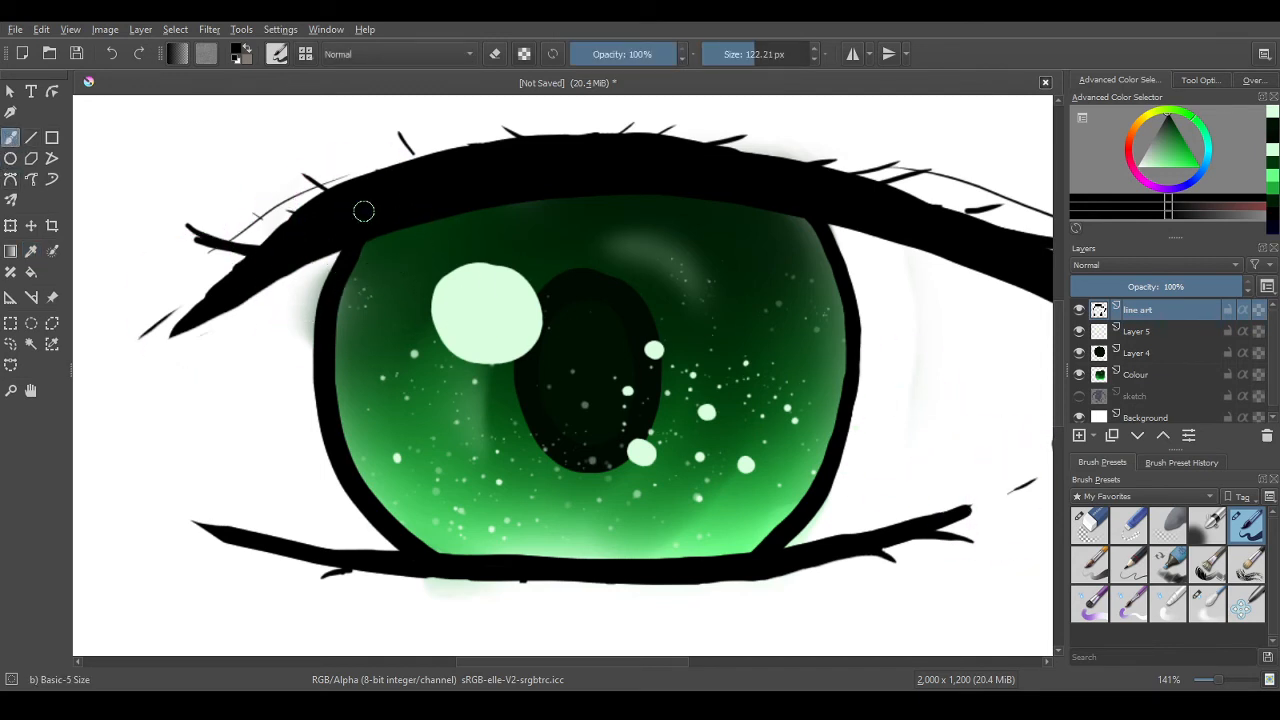
{"action": "mouse_move", "coordinate": [380, 203]}
{"action": "left_mouse_down"}
{"action": "mouse_move", "coordinate": [338, 298]}
{"action": "mouse_move", "coordinate": [337, 392]}
{"action": "mouse_move", "coordinate": [381, 505]}
{"action": "mouse_move", "coordinate": [441, 567]}
{"action": "mouse_move", "coordinate": [360, 483]}
{"action": "mouse_move", "coordinate": [330, 340]}
{"action": "mouse_move", "coordinate": [380, 228]}
{"action": "mouse_move", "coordinate": [420, 196]}
{"action": "mouse_move", "coordinate": [468, 180]}
{"action": "left_mouse_up"}
{"action": "mouse_move", "coordinate": [766, 183]}
{"action": "left_mouse_down"}
{"action": "mouse_move", "coordinate": [809, 220]}
{"action": "mouse_move", "coordinate": [834, 294]}
{"action": "mouse_move", "coordinate": [831, 404]}
{"action": "mouse_move", "coordinate": [800, 486]}
{"action": "mouse_move", "coordinate": [757, 543]}
{"action": "left_mouse_up"}
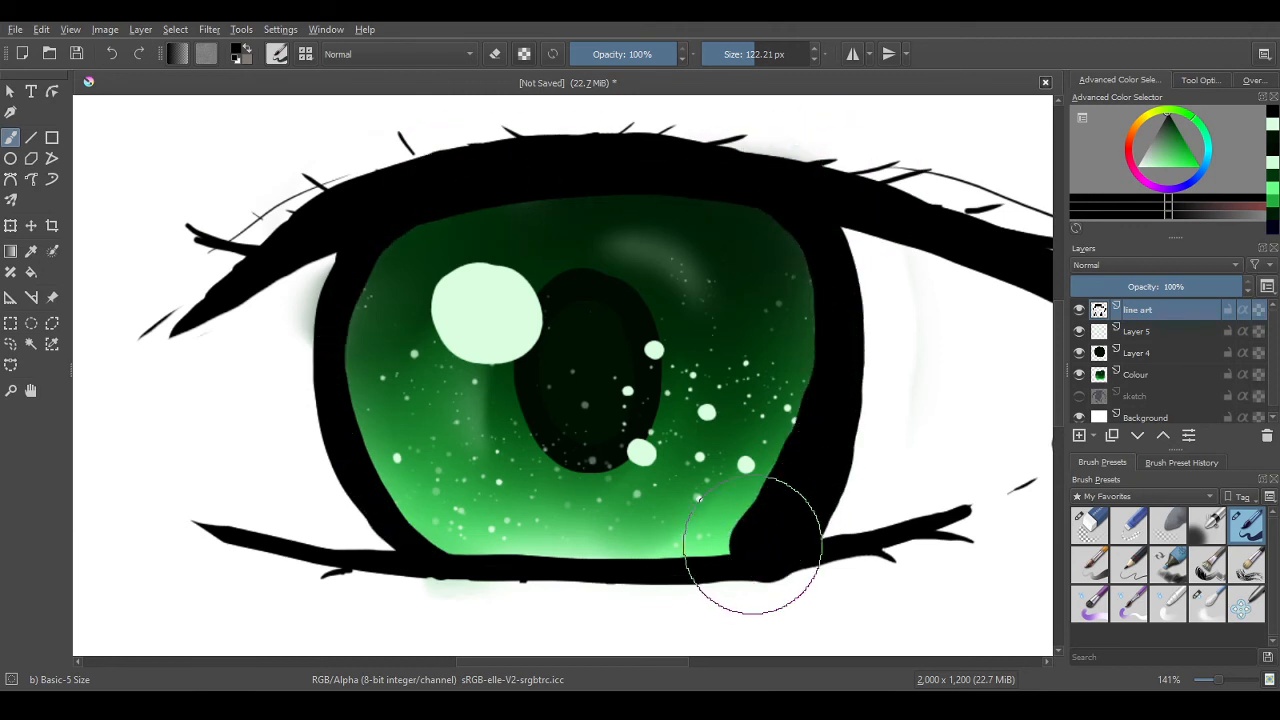
{"action": "left_click", "coordinate": [112, 53]}
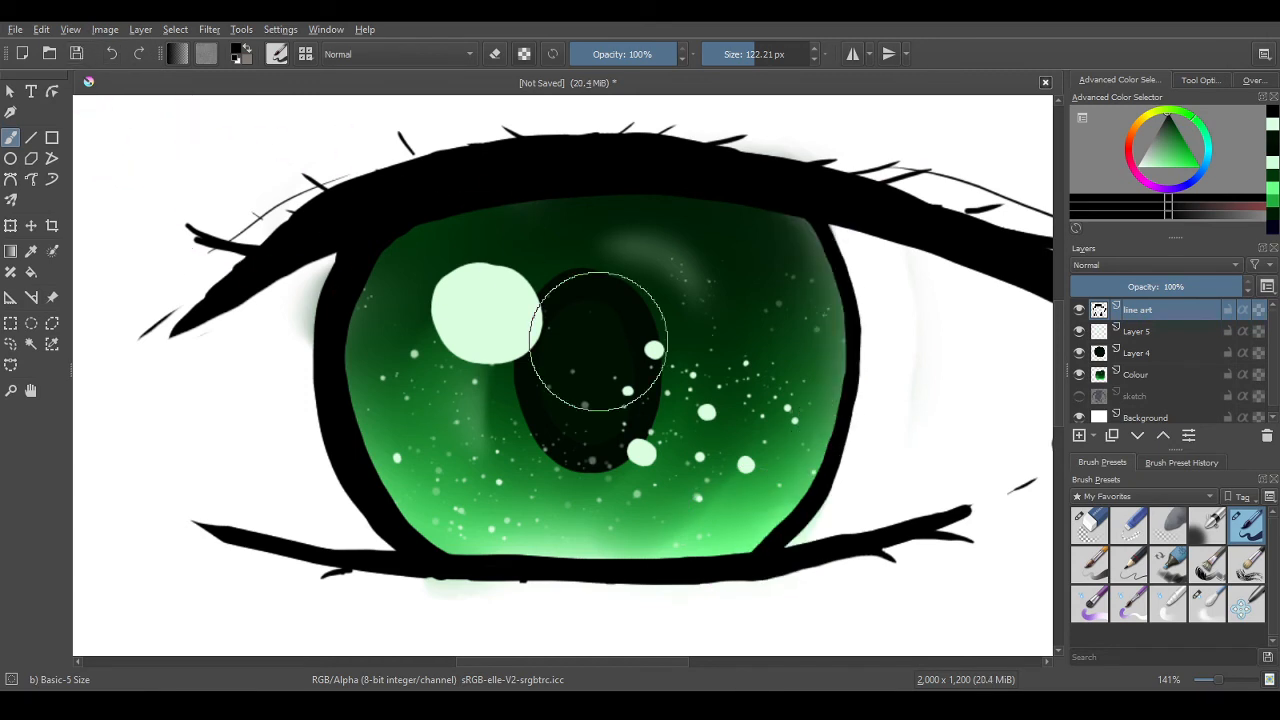
{"action": "left_click", "coordinate": [732, 542]}
{"action": "left_click", "coordinate": [112, 55]}
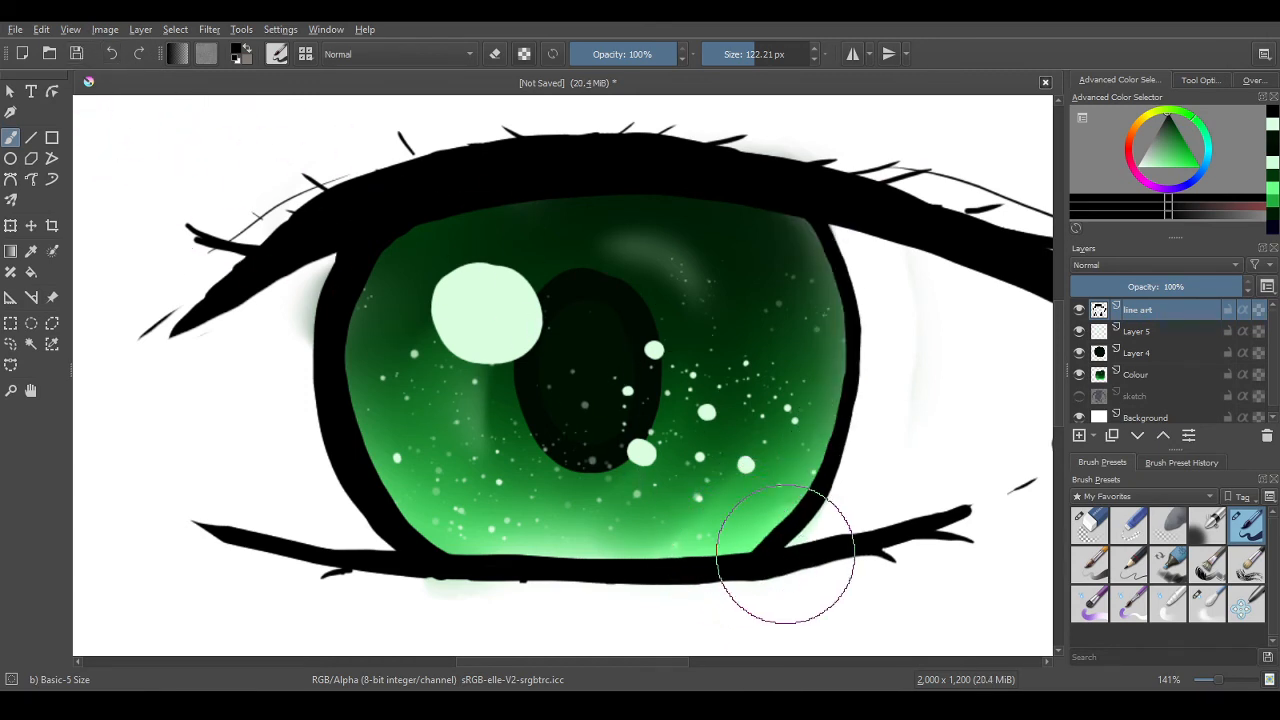
Paint a new right side of the iris outline further inward and blend its upper end into the lid line.
{"action": "mouse_move", "coordinate": [763, 550]}
{"action": "left_mouse_down"}
{"action": "mouse_move", "coordinate": [814, 484]}
{"action": "mouse_move", "coordinate": [833, 394]}
{"action": "mouse_move", "coordinate": [806, 274]}
{"action": "mouse_move", "coordinate": [753, 214]}
{"action": "mouse_move", "coordinate": [786, 229]}
{"action": "left_mouse_up"}
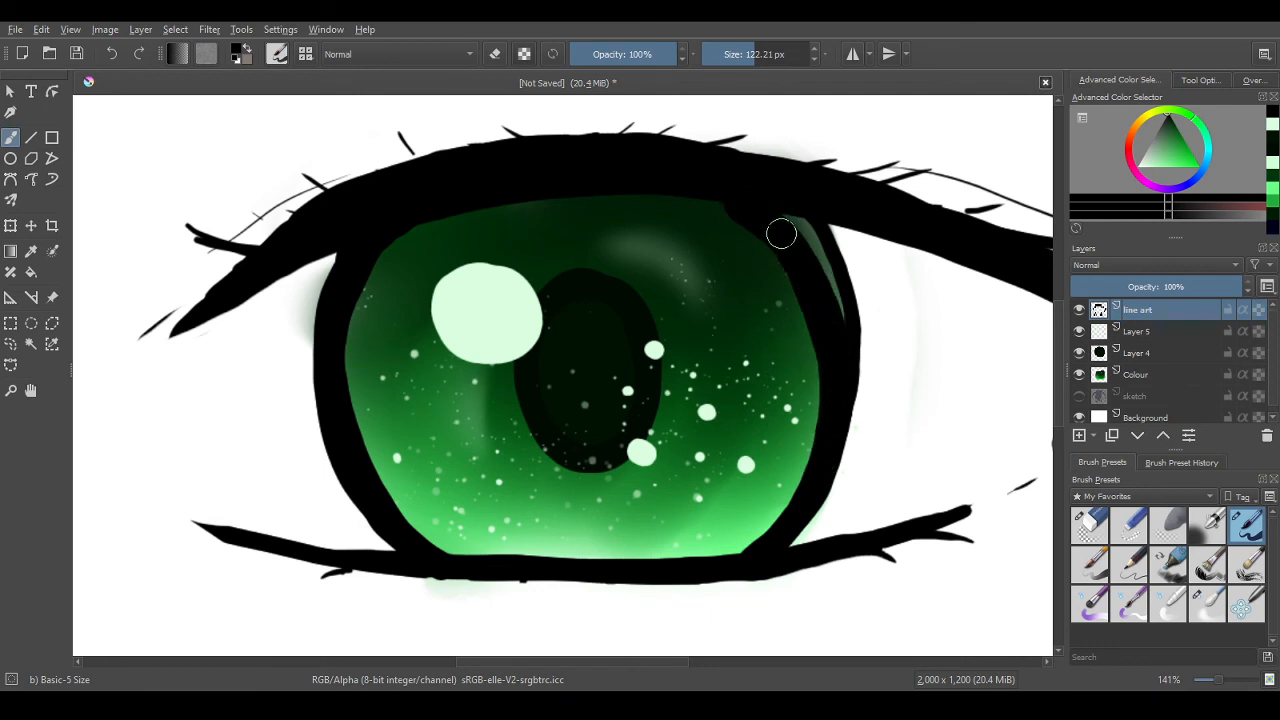
{"action": "left_click_drag", "start_coordinate": [687, 186], "coordinate": [728, 203]}
{"action": "left_click_drag", "start_coordinate": [679, 179], "coordinate": [750, 212]}
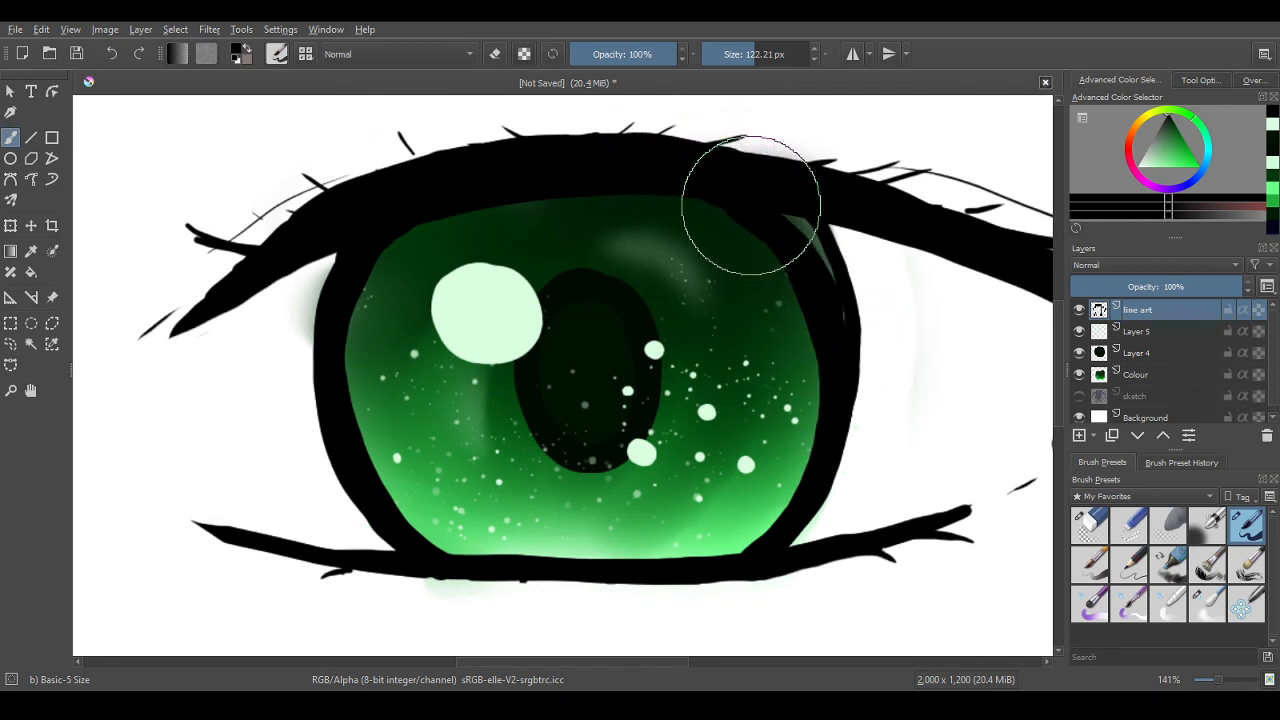
Erase the old outer edge of the iris outline's right side with Eraser Circle.
{"action": "left_click", "coordinate": [1098, 525]}
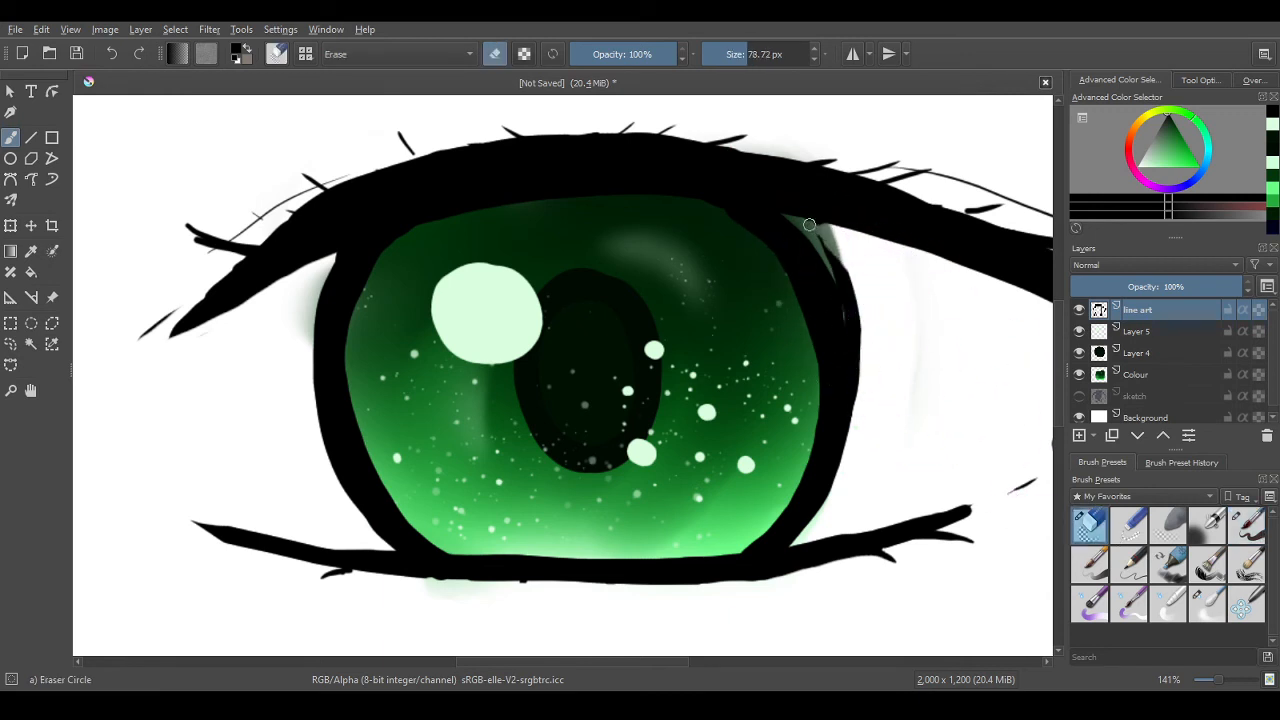
{"action": "left_click_drag", "start_coordinate": [850, 244], "coordinate": [832, 248]}
{"action": "mouse_move", "coordinate": [873, 313]}
{"action": "left_mouse_down"}
{"action": "mouse_move", "coordinate": [851, 286]}
{"action": "mouse_move", "coordinate": [860, 391]}
{"action": "mouse_move", "coordinate": [851, 463]}
{"action": "mouse_move", "coordinate": [824, 513]}
{"action": "left_mouse_up"}
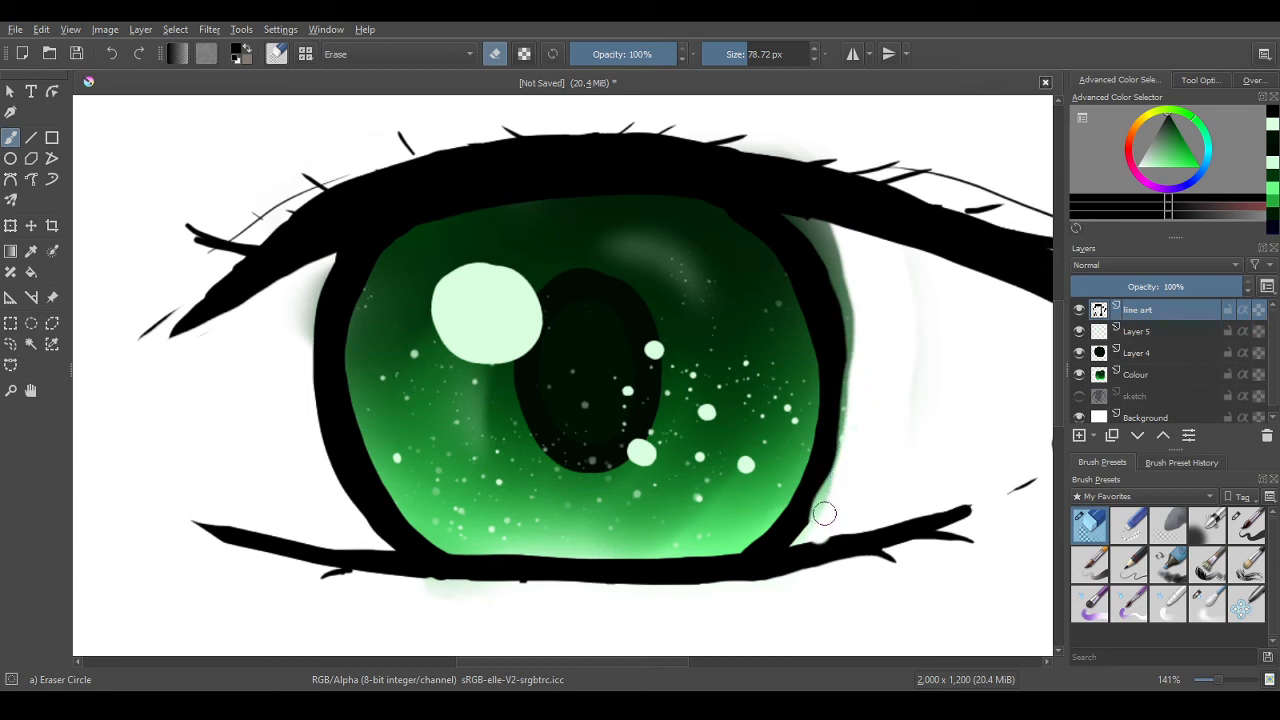
{"action": "mouse_move", "coordinate": [854, 320]}
{"action": "left_mouse_down"}
{"action": "mouse_move", "coordinate": [851, 381]}
{"action": "mouse_move", "coordinate": [840, 287]}
{"action": "mouse_move", "coordinate": [799, 234]}
{"action": "left_mouse_up"}
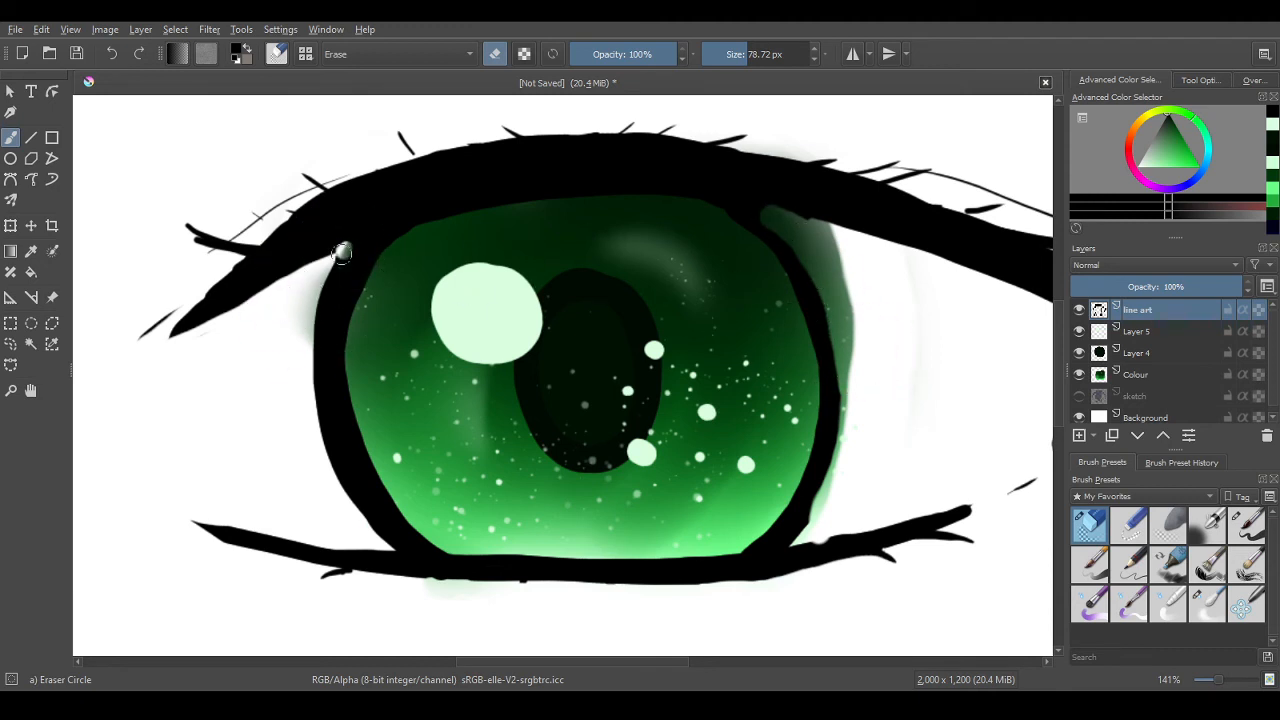
{"action": "mouse_move", "coordinate": [342, 253]}
{"action": "left_mouse_down"}
{"action": "mouse_move", "coordinate": [309, 345]}
{"action": "mouse_move", "coordinate": [307, 382]}
{"action": "mouse_move", "coordinate": [314, 313]}
{"action": "mouse_move", "coordinate": [323, 470]}
{"action": "left_mouse_up"}
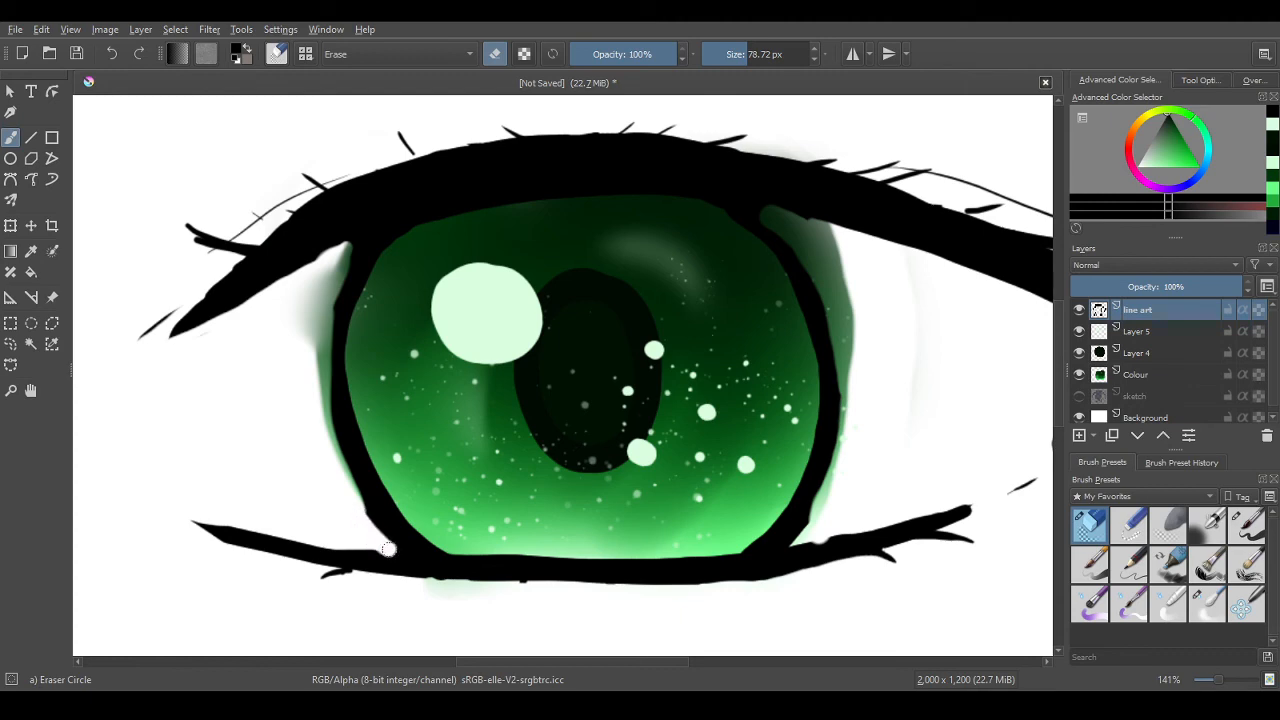
{"action": "scroll", "coordinate": [285, 403], "scroll_direction": "up", "scroll_amount": 2}
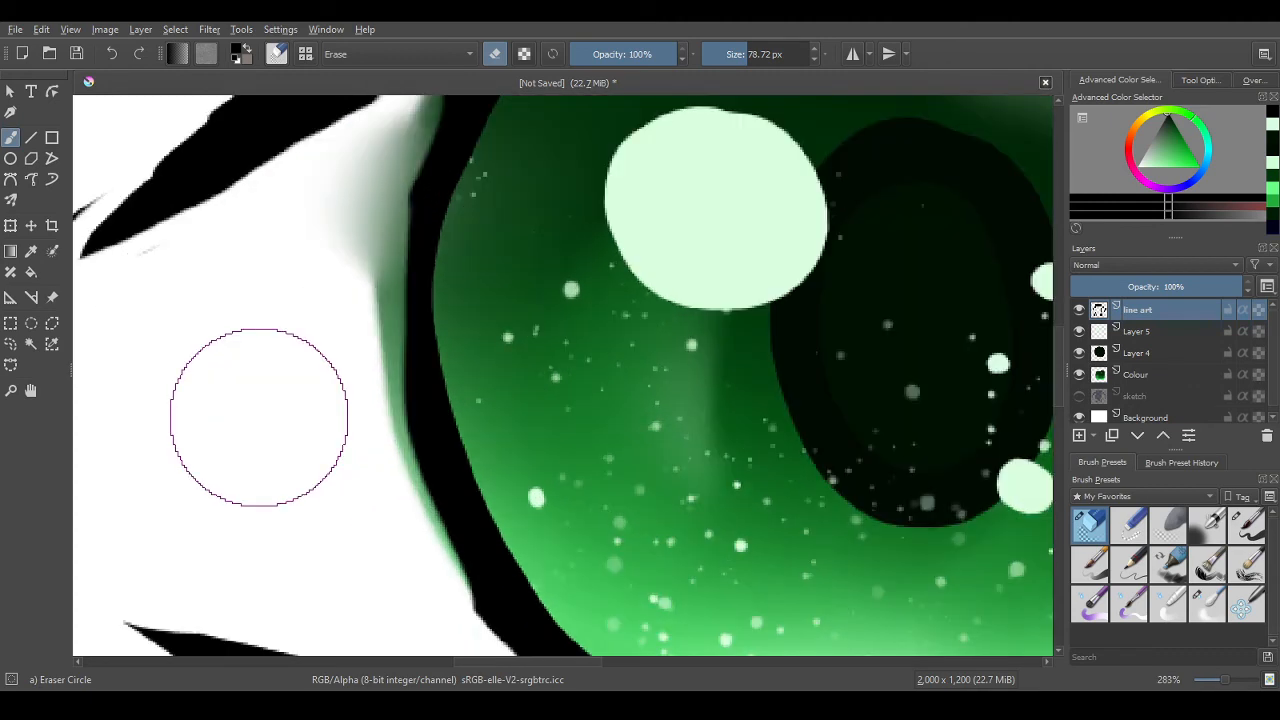
{"action": "mouse_move", "coordinate": [391, 170]}
{"action": "left_mouse_down"}
{"action": "mouse_move", "coordinate": [357, 331]}
{"action": "mouse_move", "coordinate": [359, 473]}
{"action": "mouse_move", "coordinate": [375, 269]}
{"action": "mouse_move", "coordinate": [369, 426]}
{"action": "mouse_move", "coordinate": [392, 532]}
{"action": "mouse_move", "coordinate": [363, 316]}
{"action": "mouse_move", "coordinate": [383, 478]}
{"action": "left_mouse_up"}
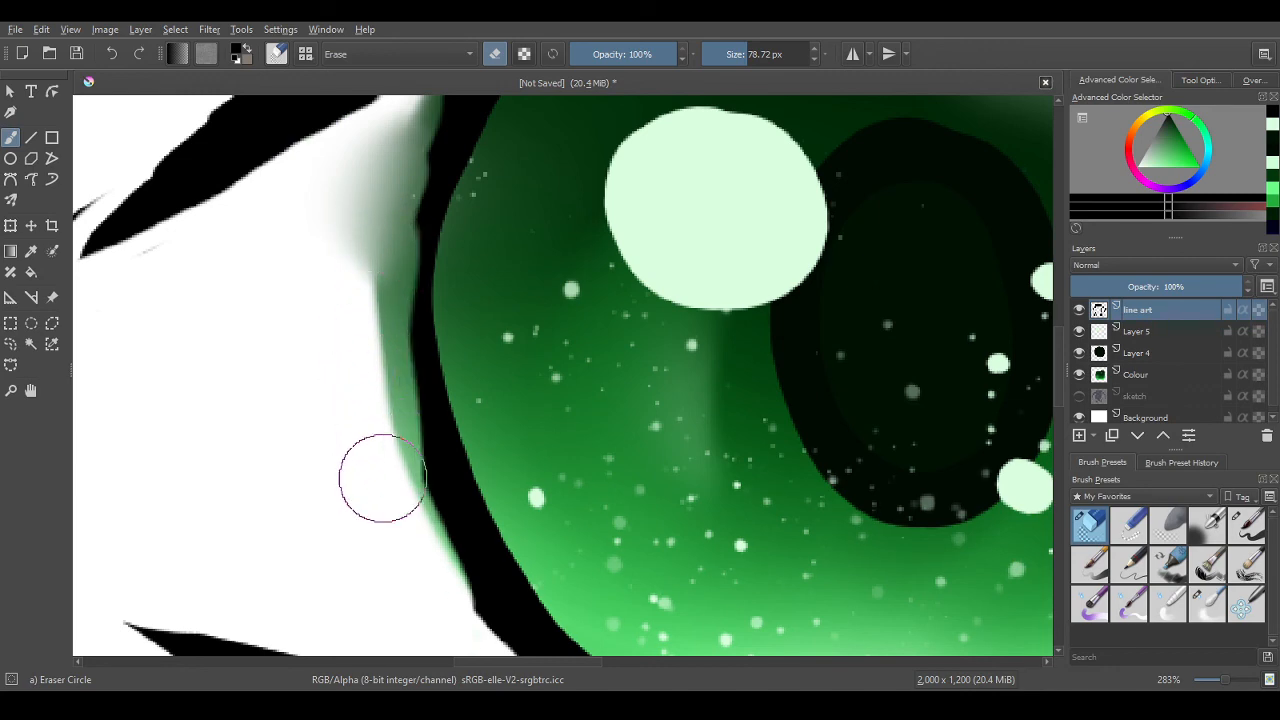
{"action": "left_click", "coordinate": [111, 55]}
{"action": "left_click", "coordinate": [111, 55]}
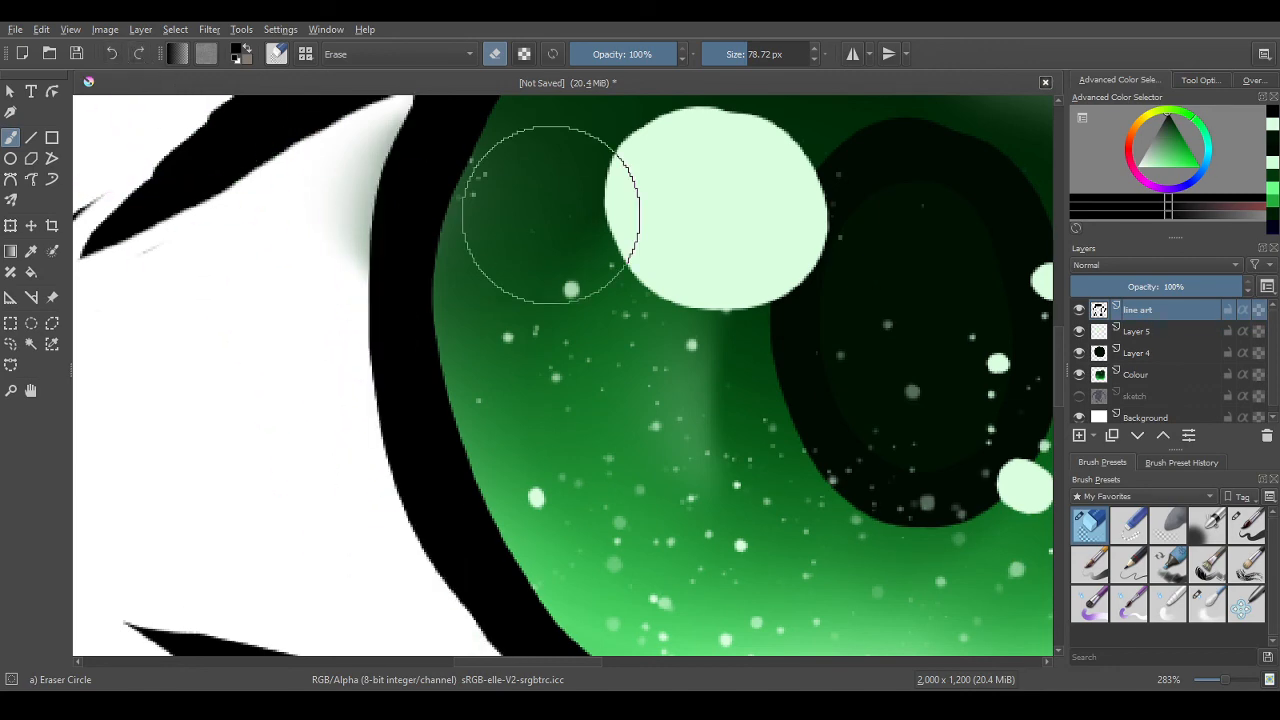
{"action": "scroll", "coordinate": [614, 442], "scroll_direction": "down", "scroll_amount": 2}
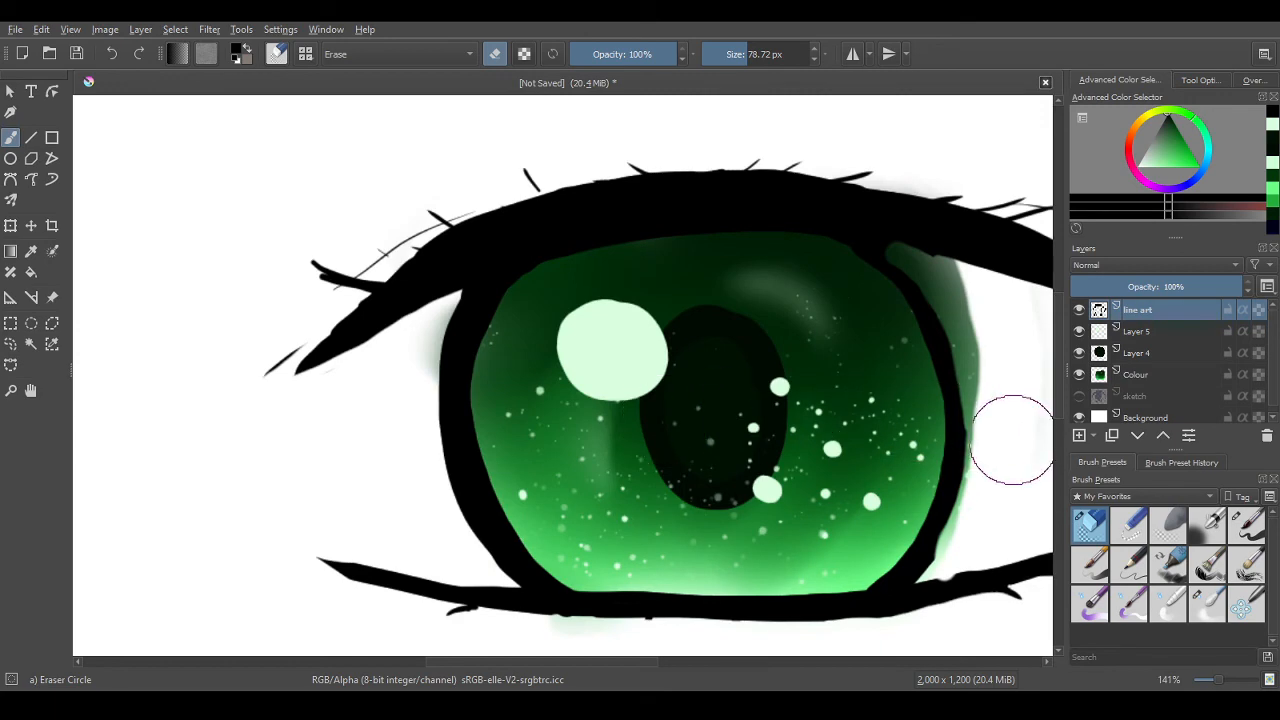
{"action": "scroll", "coordinate": [1040, 314], "scroll_direction": "down", "scroll_amount": 3}
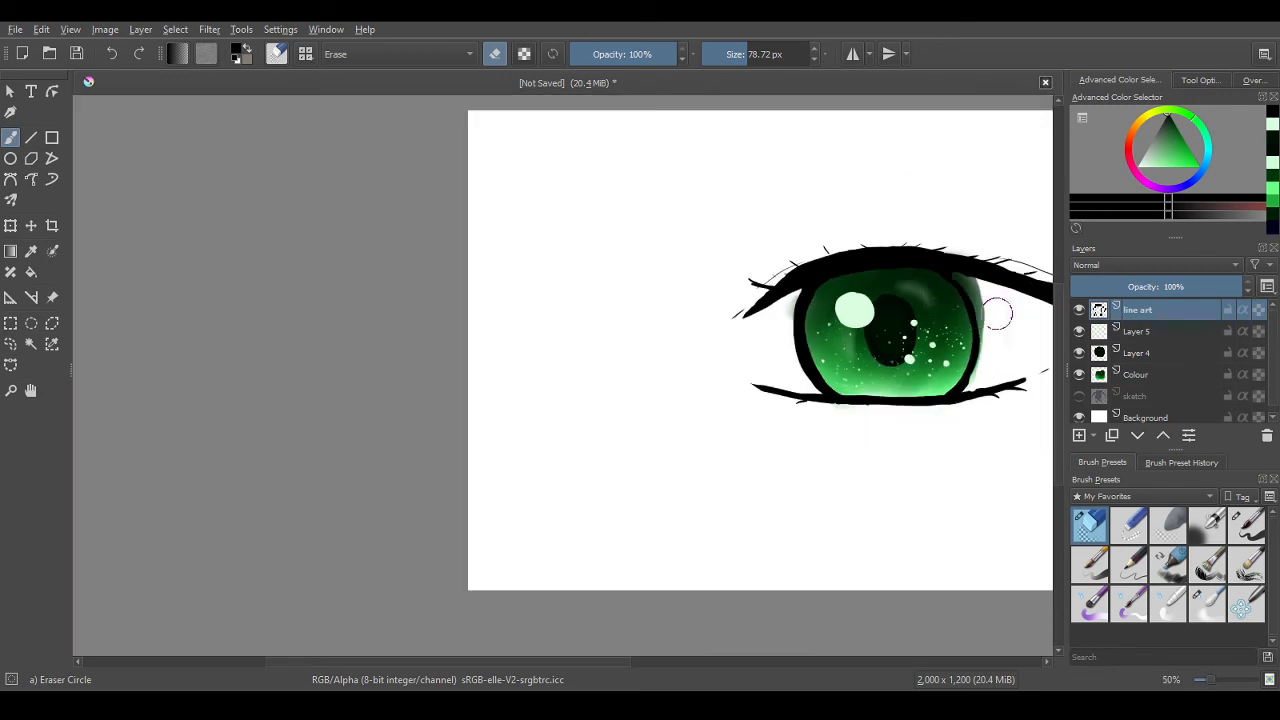
{"action": "scroll", "coordinate": [1020, 315], "scroll_direction": "up", "scroll_amount": 4}
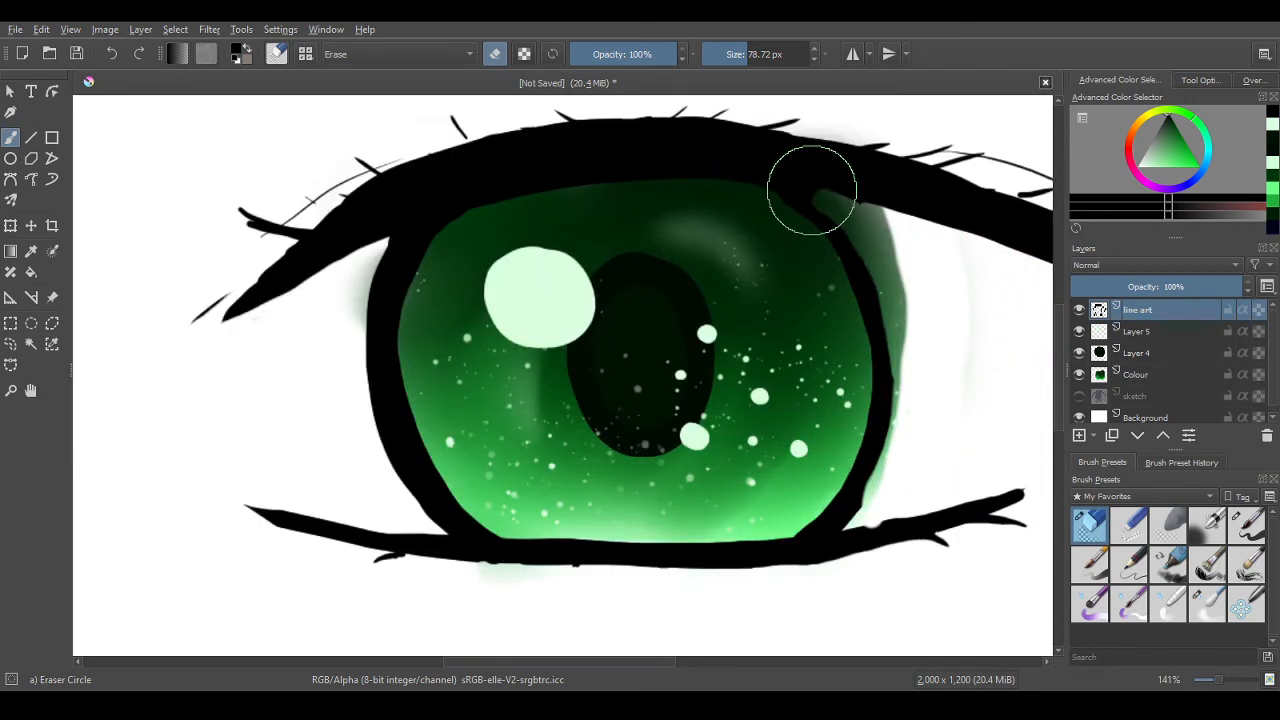
{"action": "left_click_drag", "start_coordinate": [809, 180], "coordinate": [843, 183]}
{"action": "left_click", "coordinate": [111, 53]}
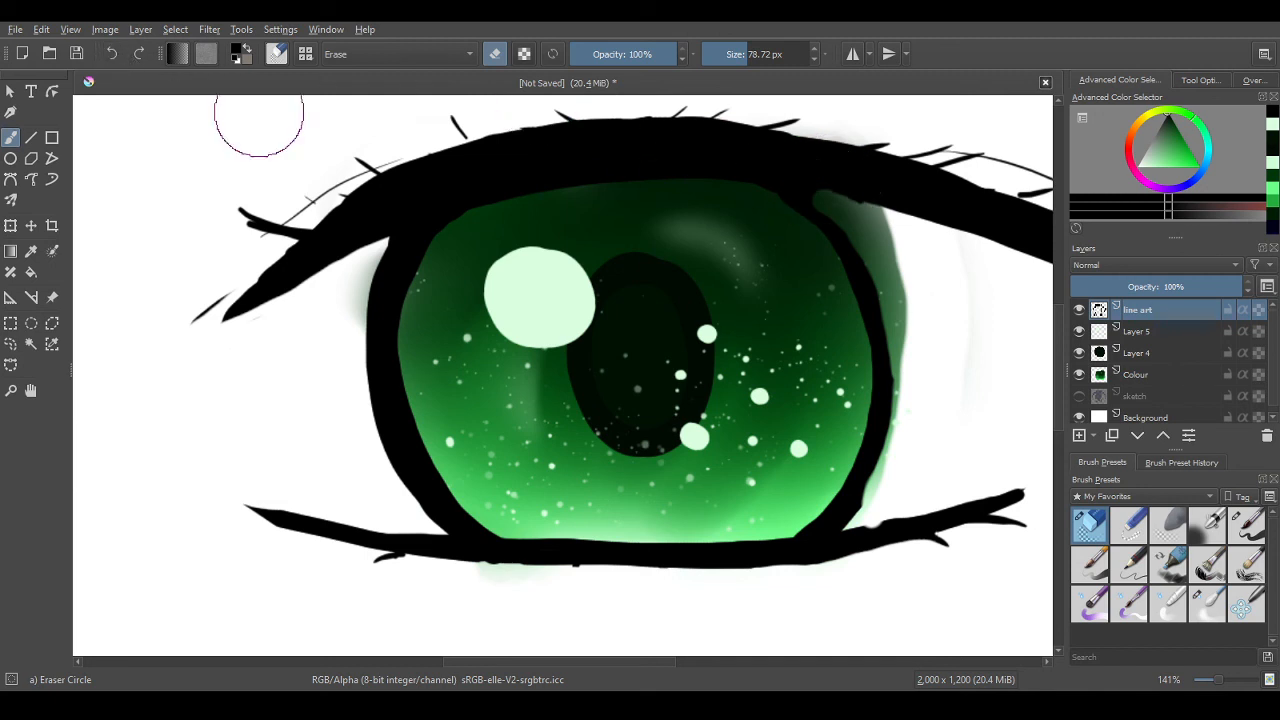
Thicken the iris outline's right side outward with Basic-5 Size and trim its outer edge with Eraser Circle.
{"action": "left_click", "coordinate": [1248, 530]}
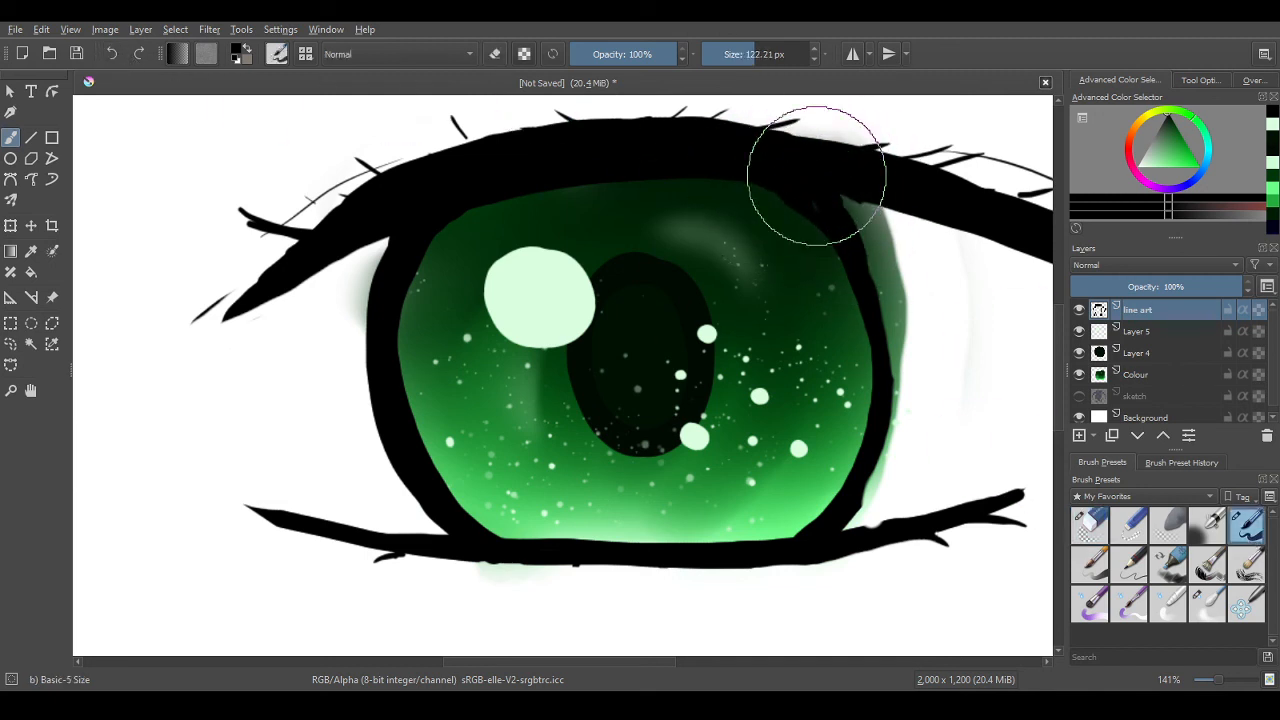
{"action": "left_click_drag", "start_coordinate": [846, 217], "coordinate": [890, 322]}
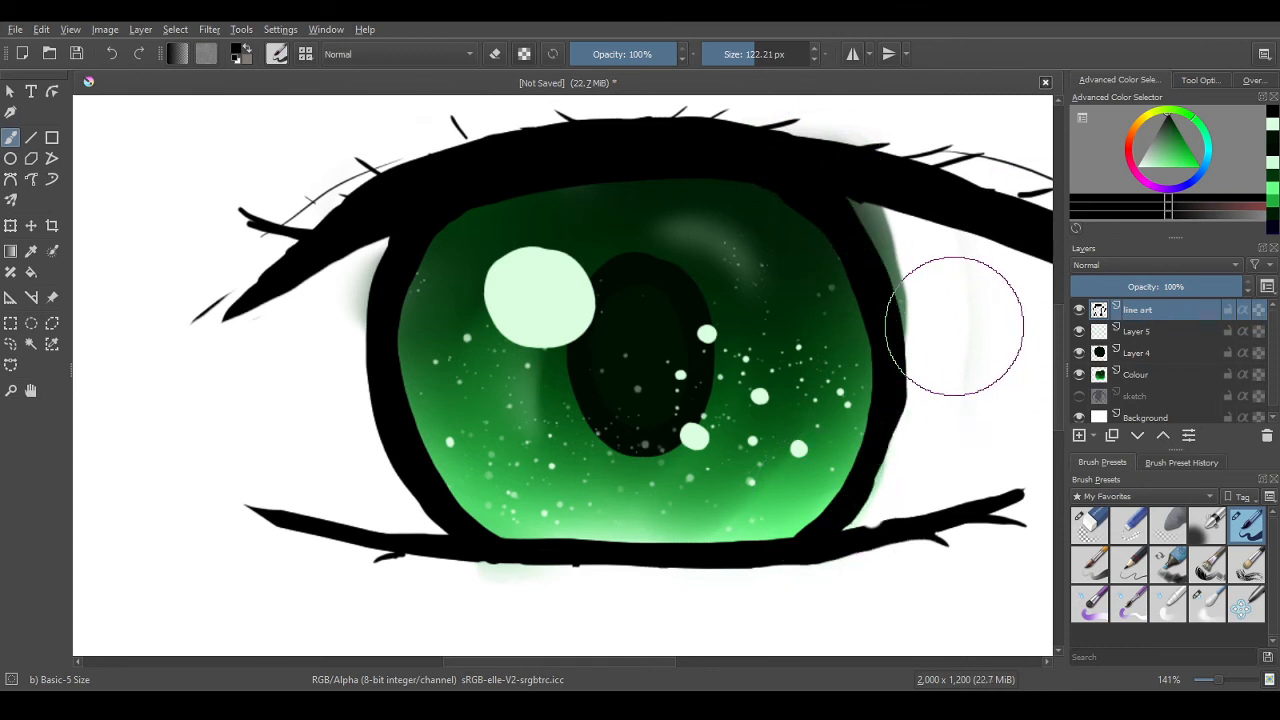
{"action": "key", "text": "e"}
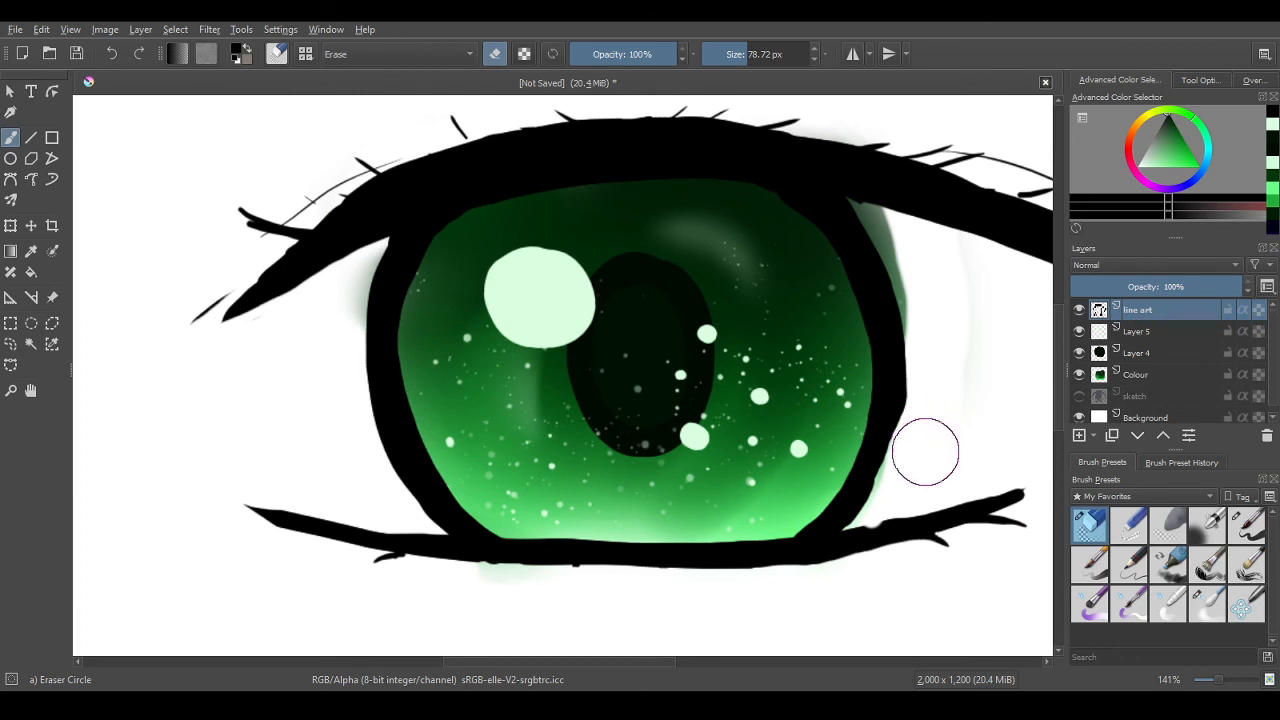
{"action": "left_click_drag", "start_coordinate": [928, 388], "coordinate": [914, 443]}
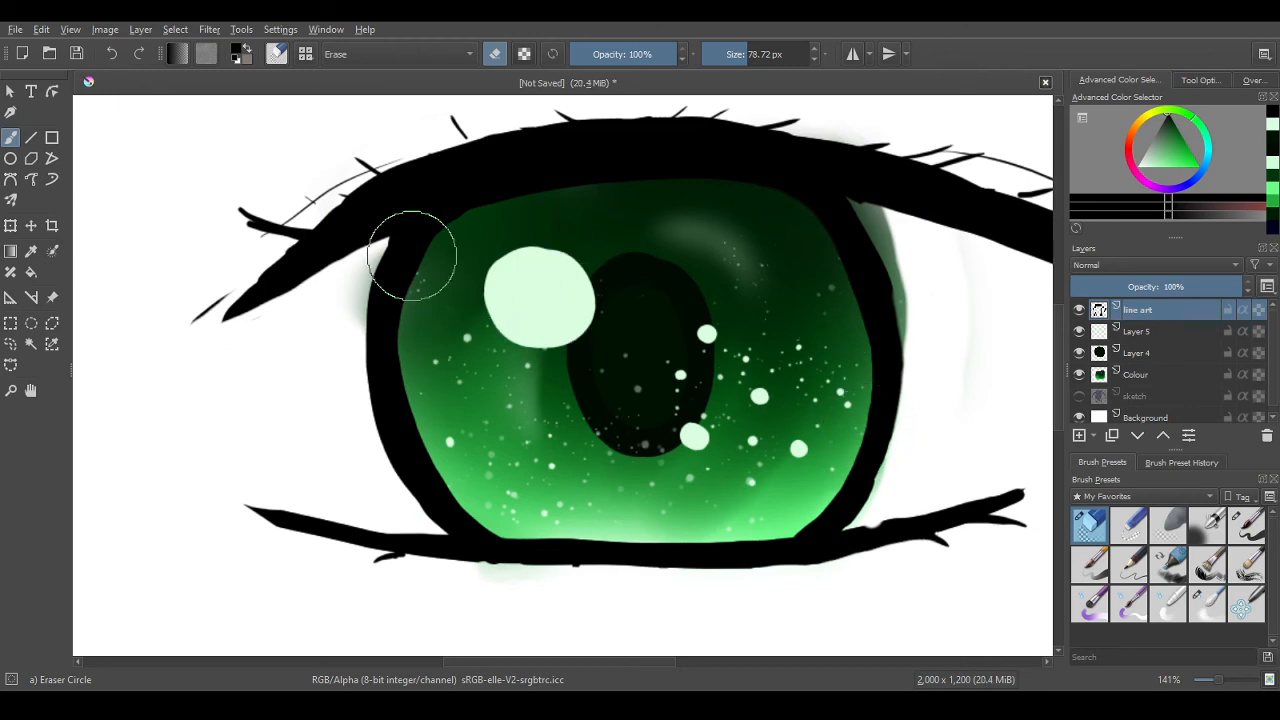
Erase the green spilling outside the iris outline's right side on the Colour layer.
{"action": "scroll", "coordinate": [414, 251], "scroll_direction": "down", "scroll_amount": 5}
{"action": "scroll", "coordinate": [559, 238], "scroll_direction": "up", "scroll_amount": 5}
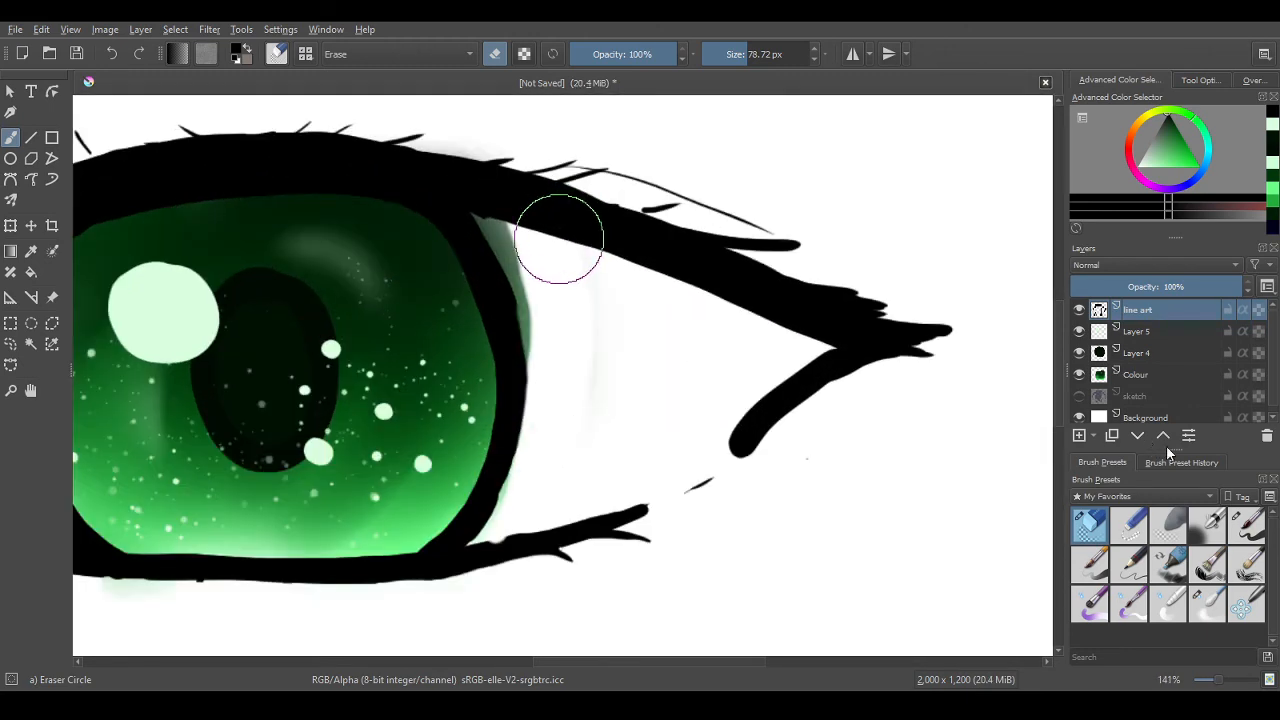
{"action": "left_click", "coordinate": [1133, 378]}
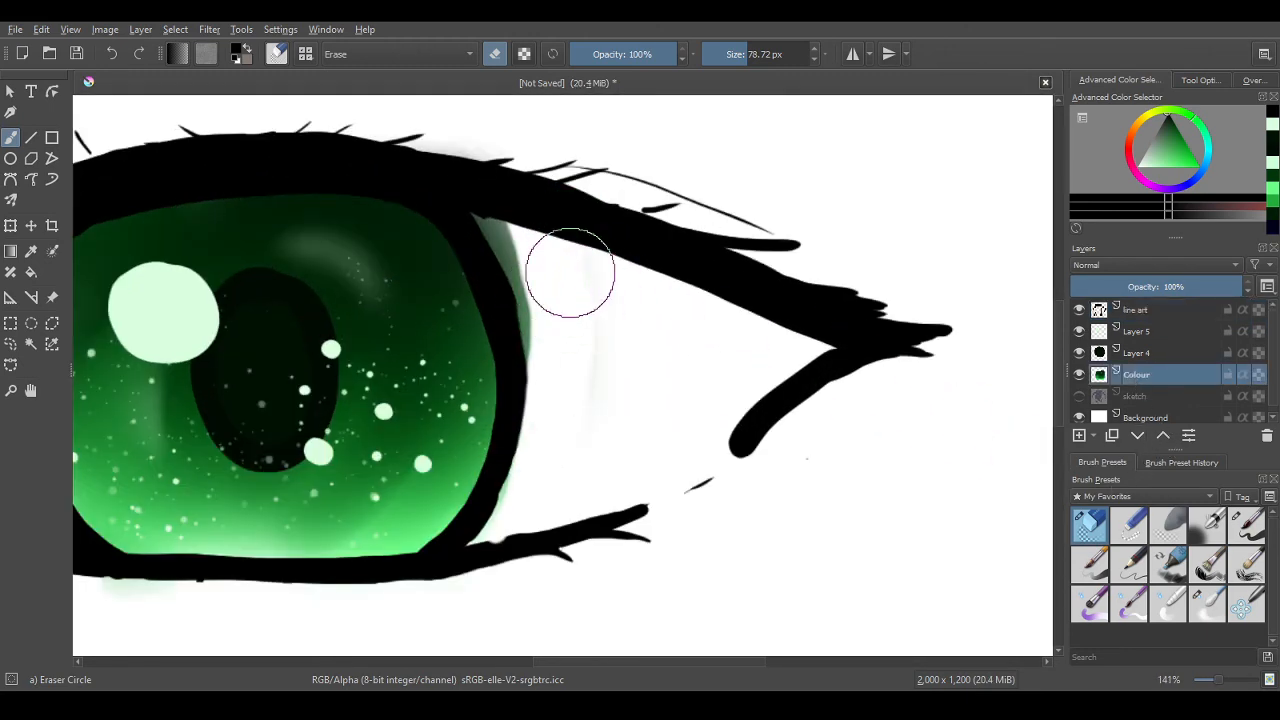
{"action": "mouse_move", "coordinate": [564, 350]}
{"action": "left_mouse_down"}
{"action": "mouse_move", "coordinate": [535, 279]}
{"action": "mouse_move", "coordinate": [486, 181]}
{"action": "mouse_move", "coordinate": [560, 449]}
{"action": "mouse_move", "coordinate": [493, 543]}
{"action": "left_mouse_up"}
{"action": "key", "text": "2"}
{"action": "key", "text": "1"}
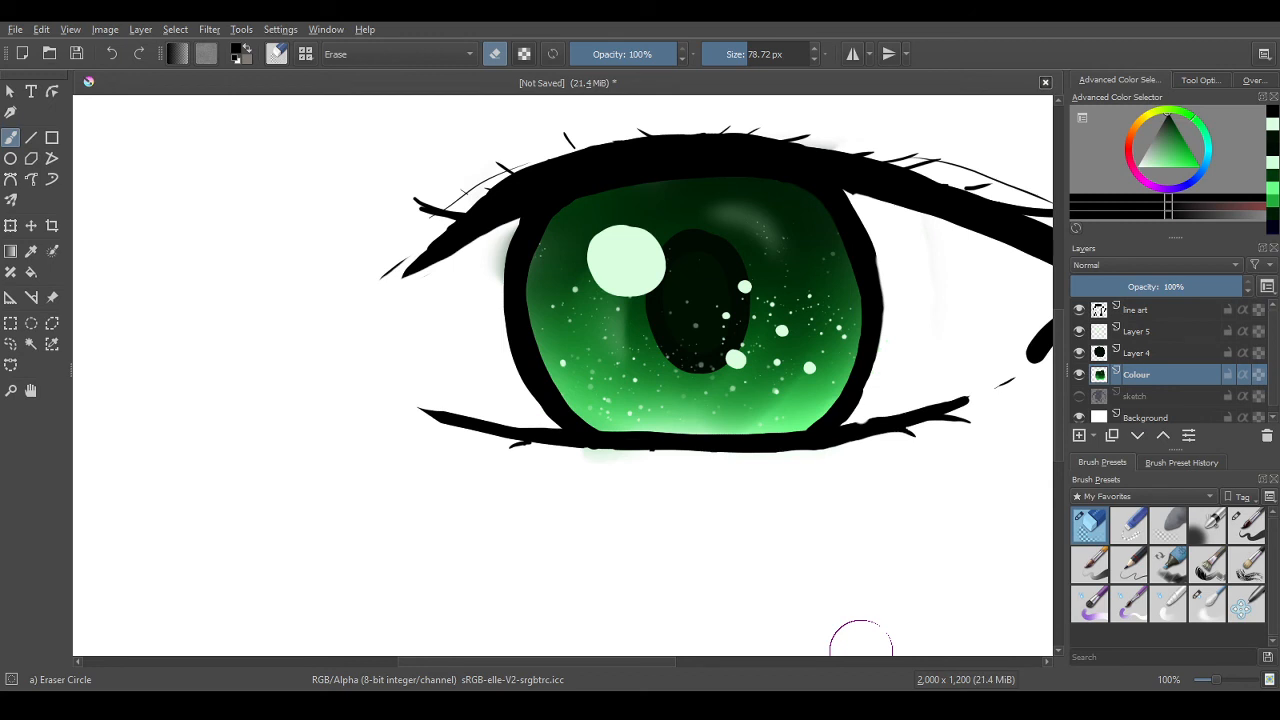
Airbrush a soft pale grey haze over the upper iris and pupil on Layer 5 with Airbrush Soft at 600 px.
{"action": "scroll", "coordinate": [620, 444], "scroll_direction": "down", "scroll_amount": 1}
{"action": "scroll", "coordinate": [828, 293], "scroll_direction": "up", "scroll_amount": 2}
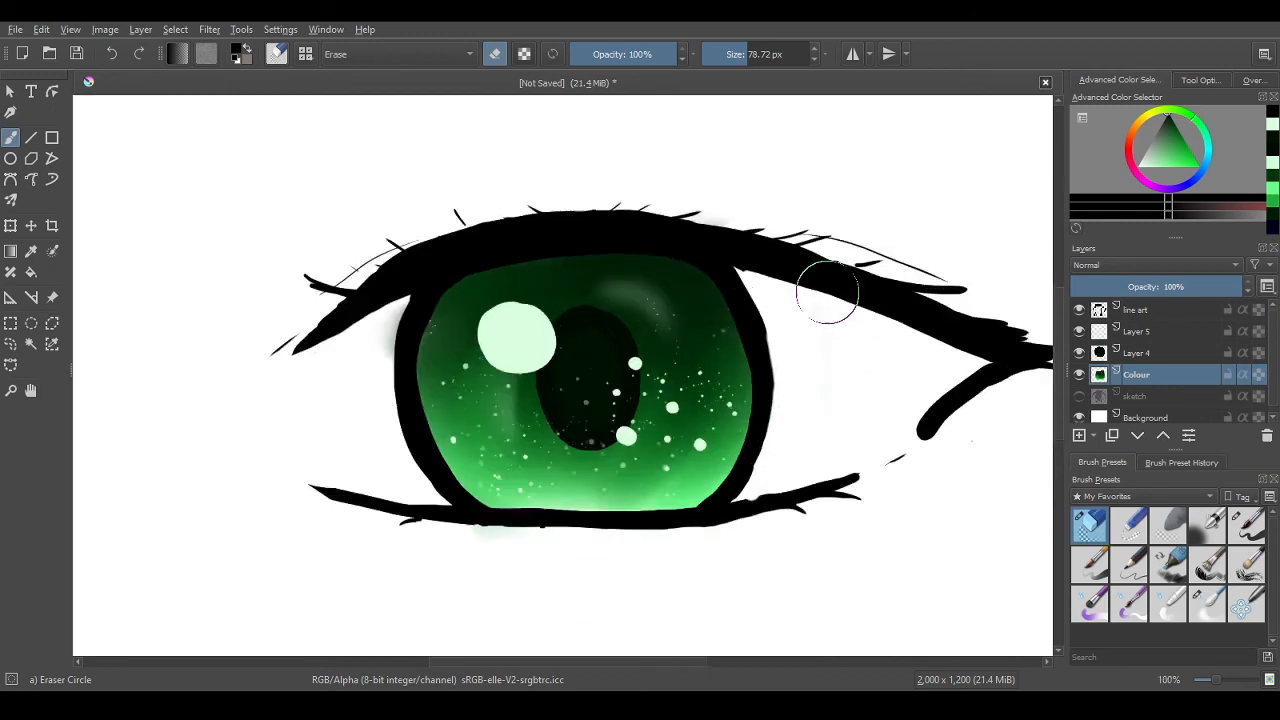
{"action": "scroll", "coordinate": [827, 292], "scroll_direction": "down", "scroll_amount": 1}
{"action": "scroll", "coordinate": [827, 292], "scroll_direction": "up", "scroll_amount": 1}
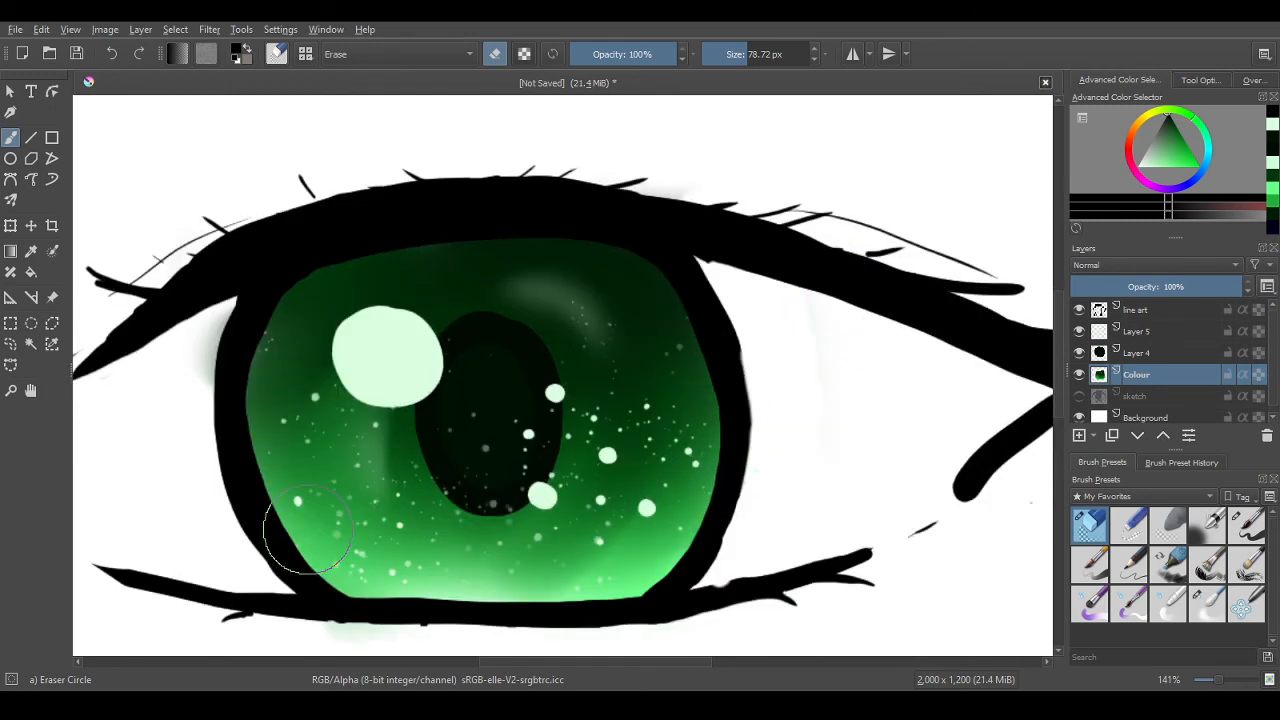
{"action": "left_click", "coordinate": [1143, 339]}
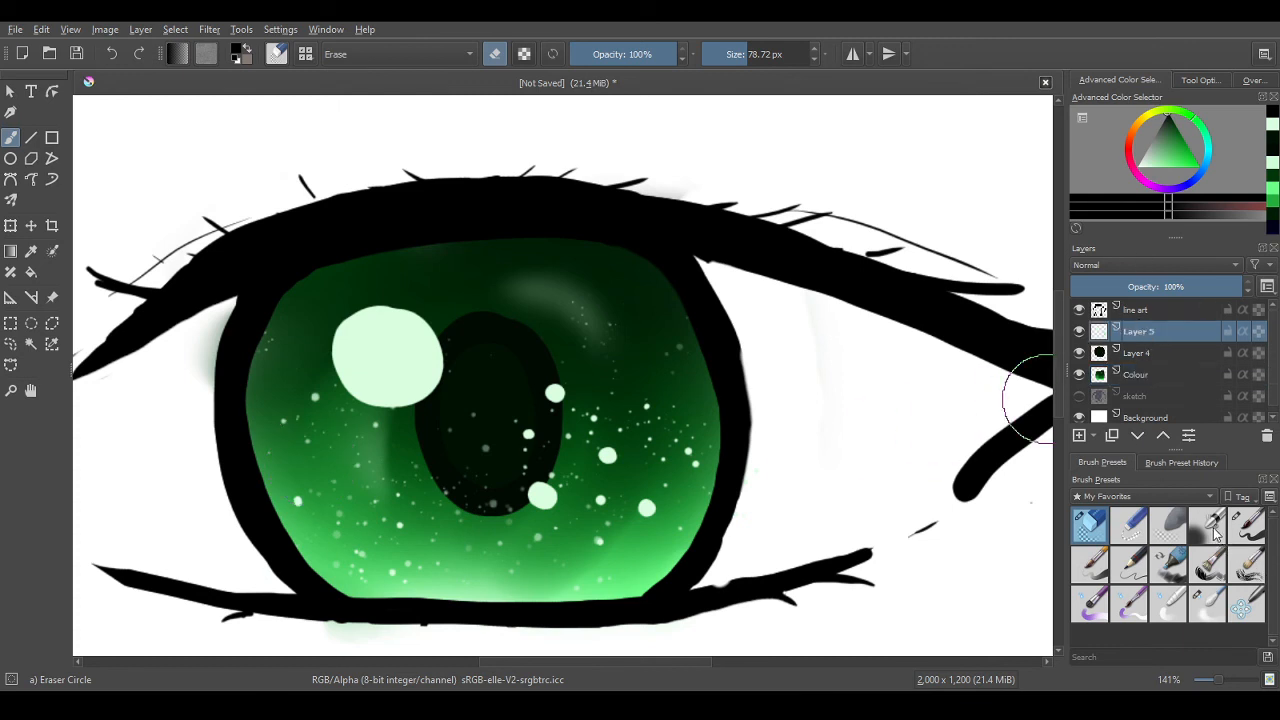
{"action": "left_click", "coordinate": [1214, 532]}
{"action": "mouse_move", "coordinate": [1163, 154]}
{"action": "left_mouse_down"}
{"action": "mouse_move", "coordinate": [1138, 170]}
{"action": "mouse_move", "coordinate": [1140, 157]}
{"action": "left_mouse_up"}
{"action": "left_click_drag", "start_coordinate": [508, 397], "coordinate": [491, 390]}
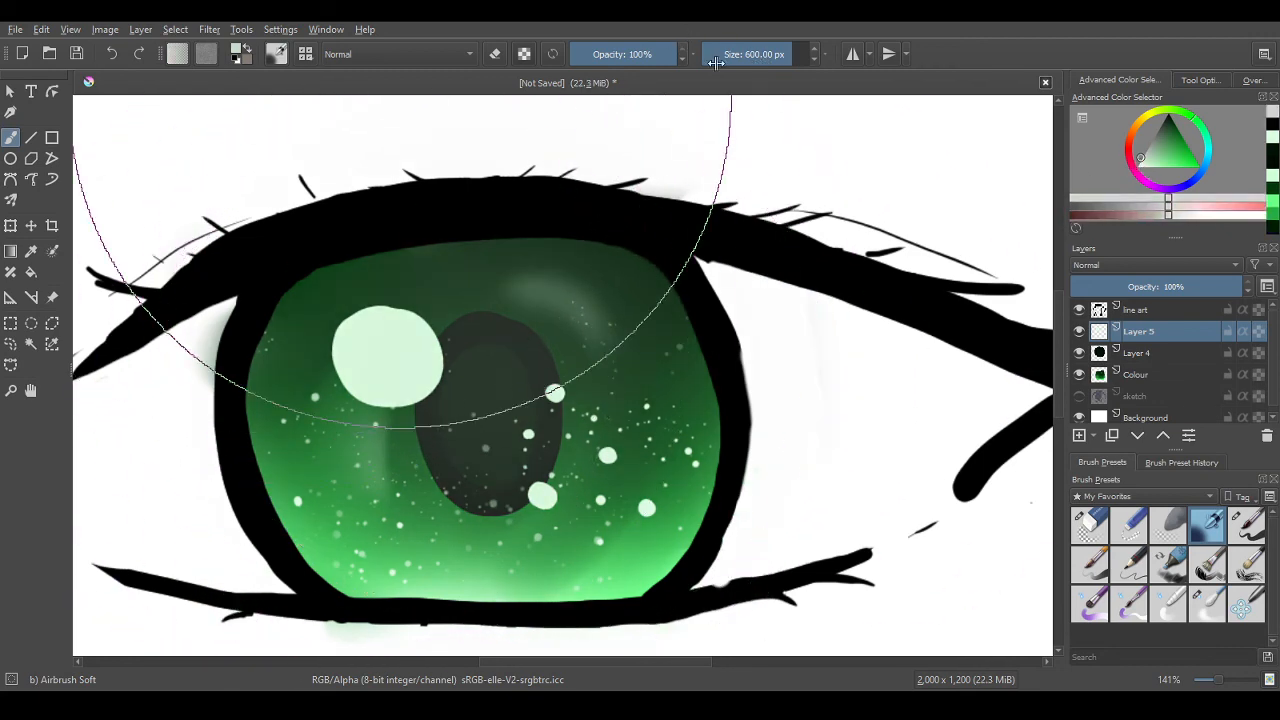
Add more haze over the iris with the airbrush at 69% opacity and set Layer 5's opacity to 60%.
{"action": "left_click", "coordinate": [648, 54]}
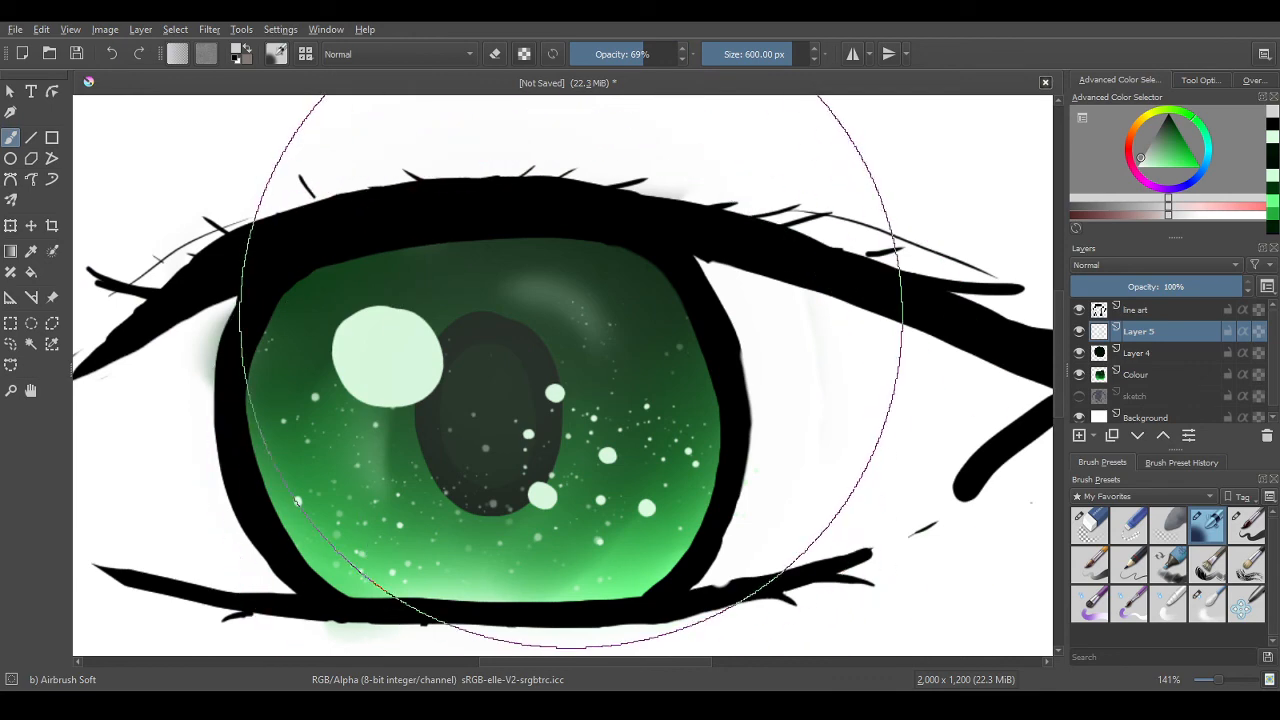
{"action": "scroll", "coordinate": [701, 414], "scroll_direction": "down", "scroll_amount": 2}
{"action": "scroll", "coordinate": [550, 455], "scroll_direction": "up", "scroll_amount": 2}
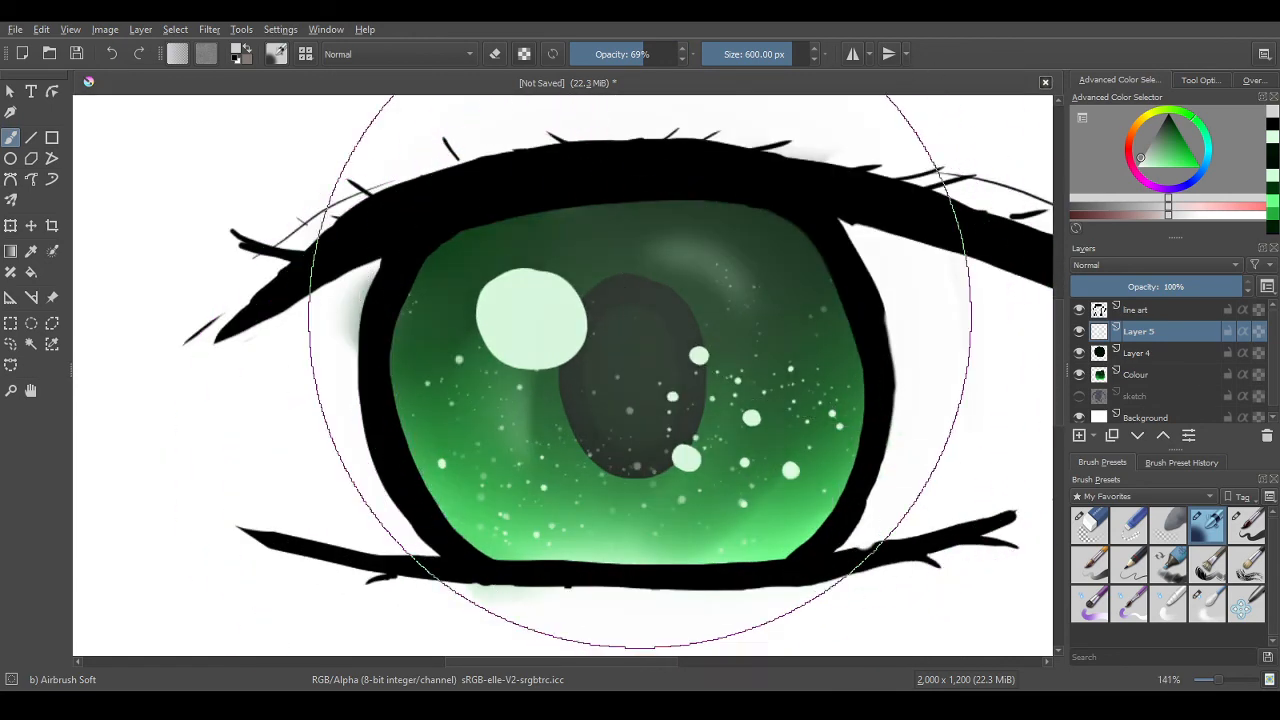
{"action": "left_click_drag", "start_coordinate": [640, 370], "coordinate": [545, 350]}
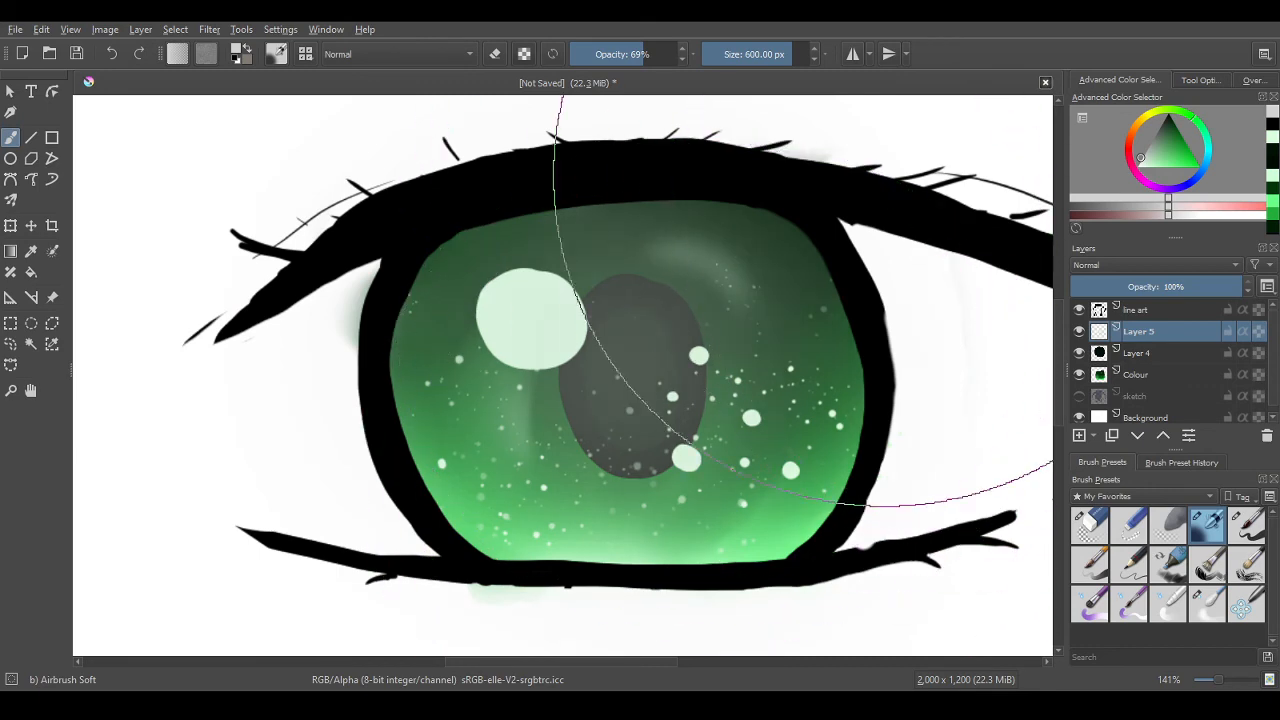
{"action": "left_click", "coordinate": [1177, 286]}
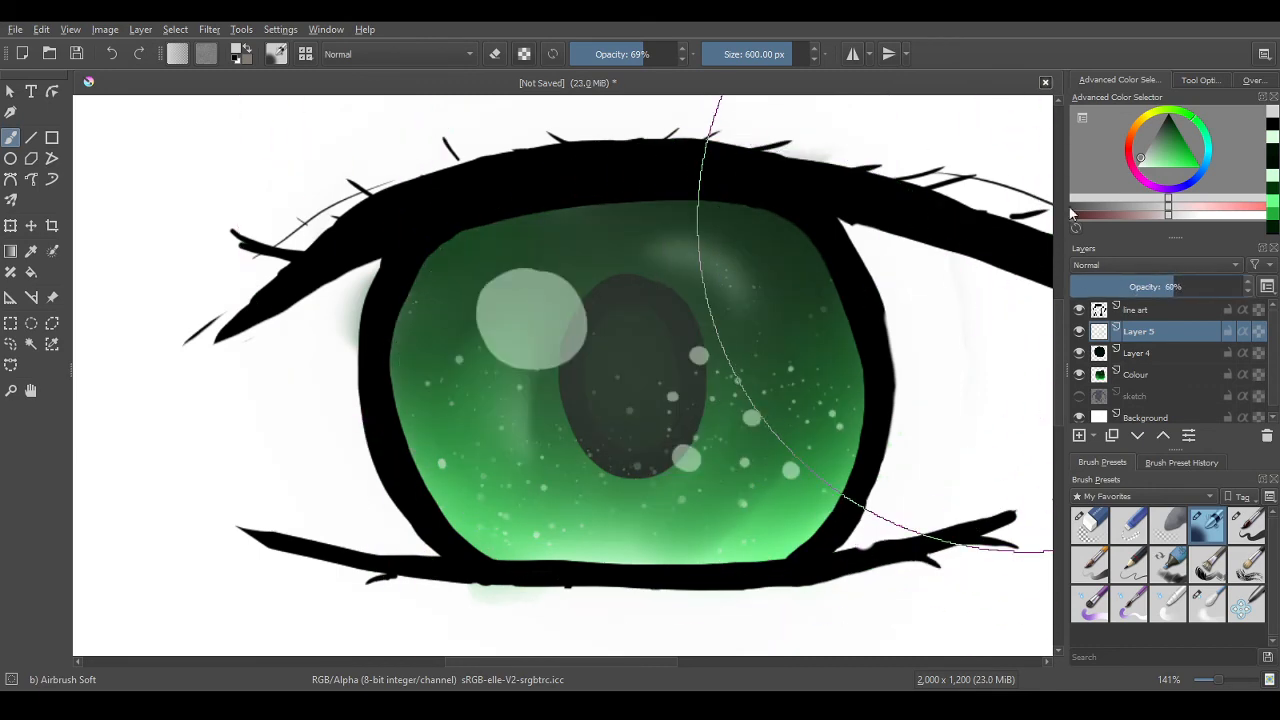
Raise Layer 5's opacity to 89% and try black airbrush shading along the lower iris at 116.73 px, undoing it.
{"action": "left_click_drag", "start_coordinate": [1181, 286], "coordinate": [1222, 282]}
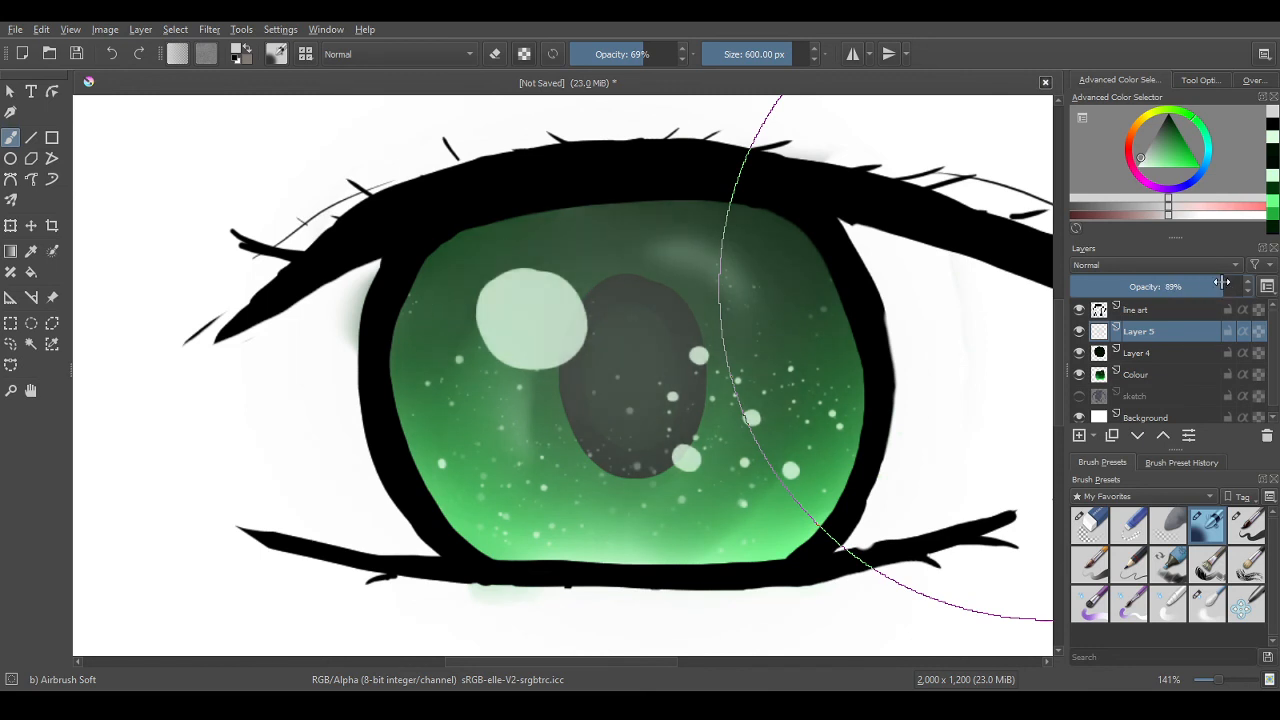
{"action": "left_click_drag", "start_coordinate": [1180, 141], "coordinate": [1182, 107]}
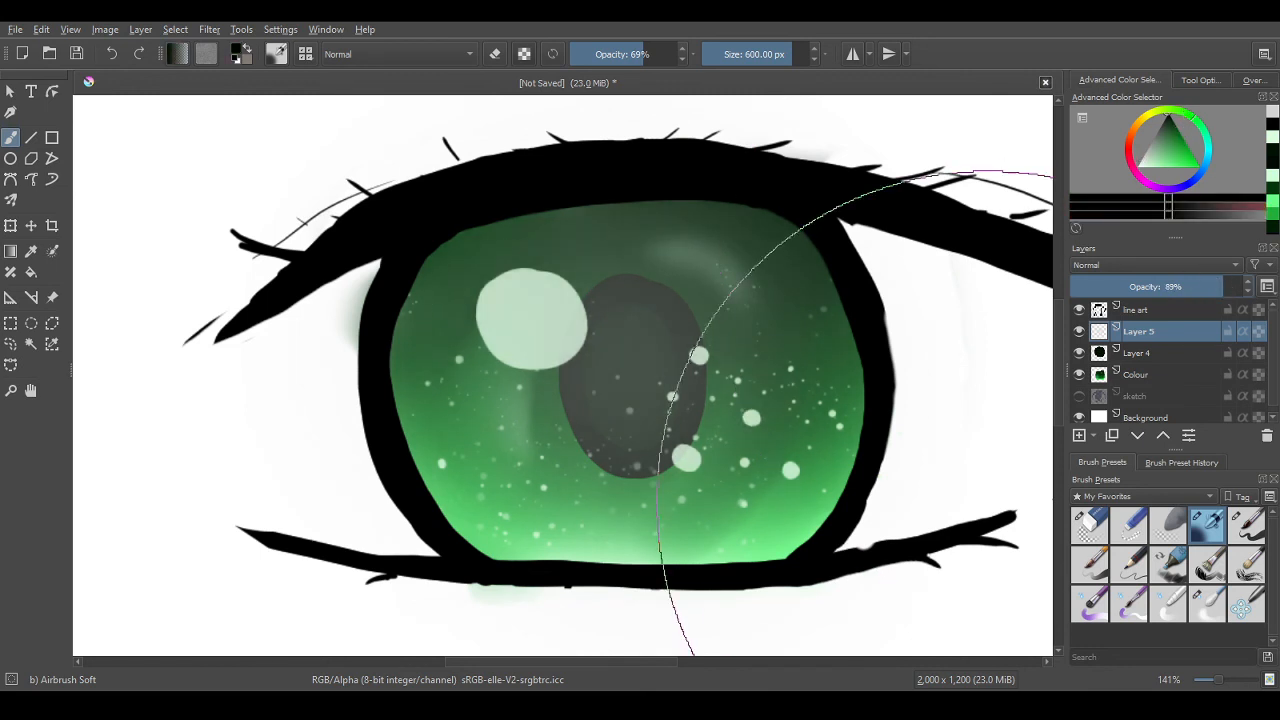
{"action": "left_click", "coordinate": [753, 54]}
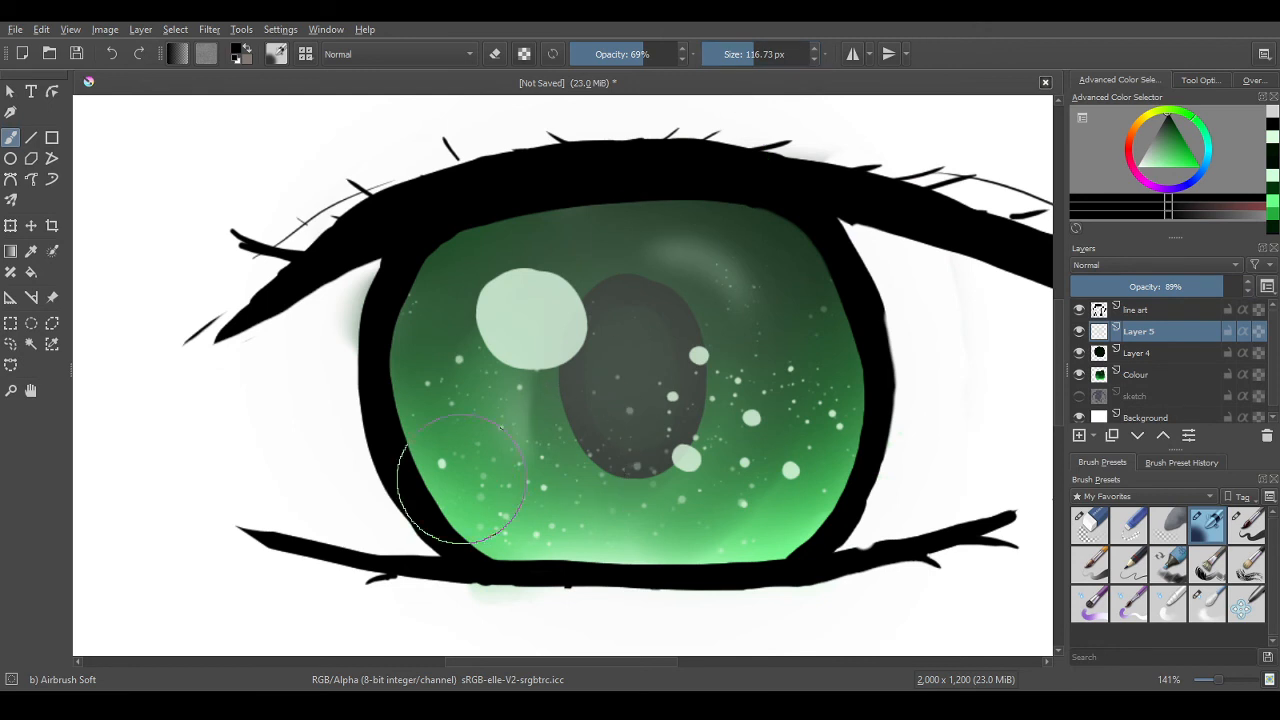
{"action": "left_click_drag", "start_coordinate": [462, 490], "coordinate": [827, 557]}
{"action": "left_click", "coordinate": [111, 53]}
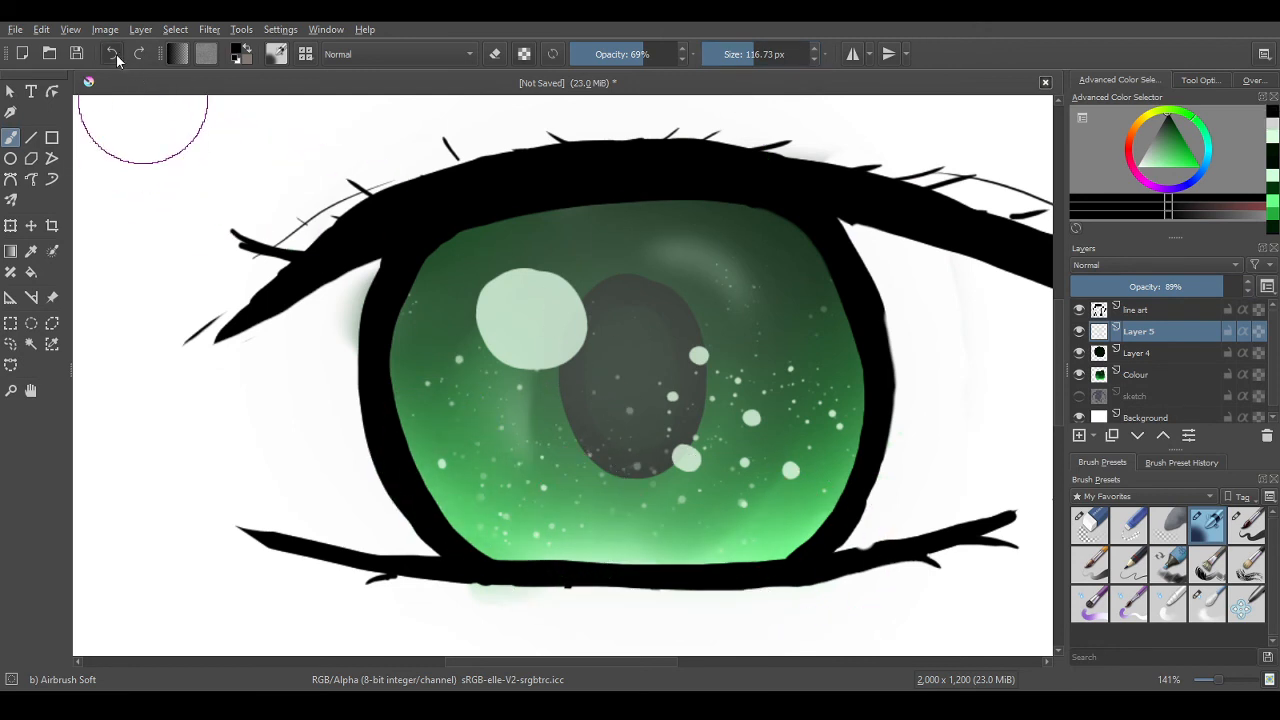
{"action": "left_click", "coordinate": [111, 53]}
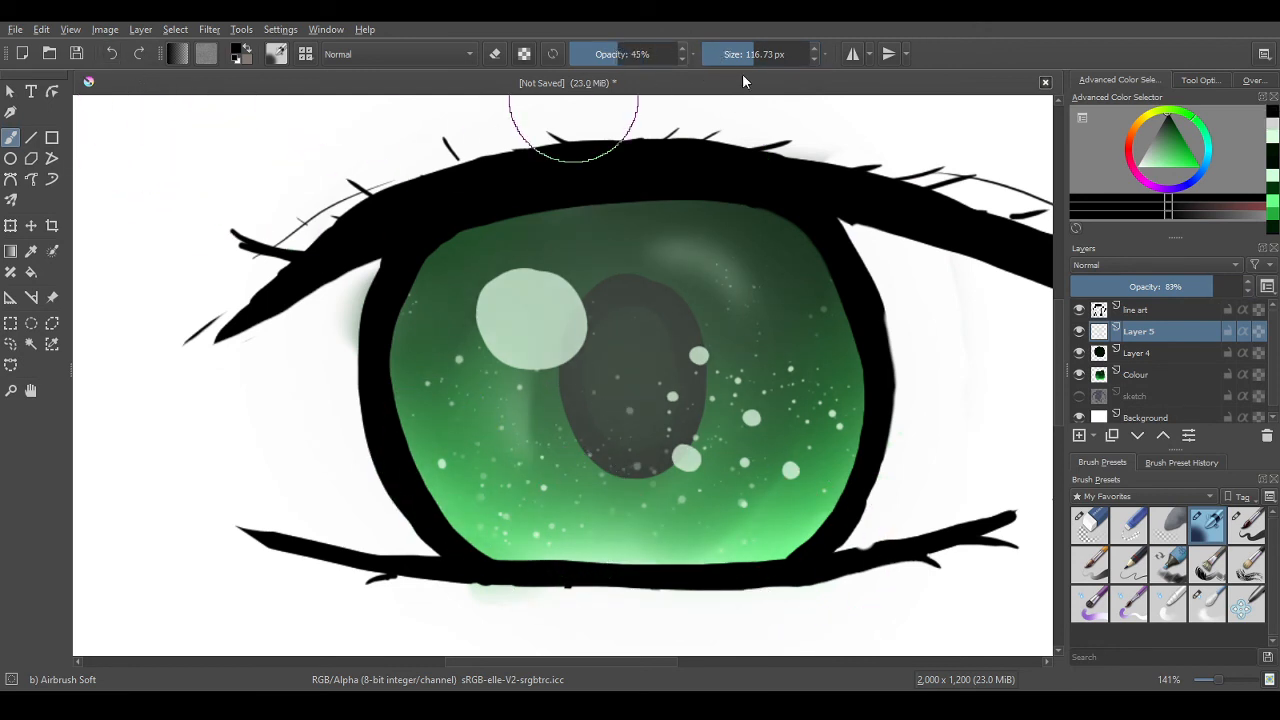
Try softer black shading across the lower iris with the airbrush at 45% opacity on Layer 5, and undo the strokes.
{"action": "mouse_move", "coordinate": [403, 461]}
{"action": "left_mouse_down"}
{"action": "mouse_move", "coordinate": [689, 549]}
{"action": "mouse_move", "coordinate": [926, 484]}
{"action": "left_mouse_up"}
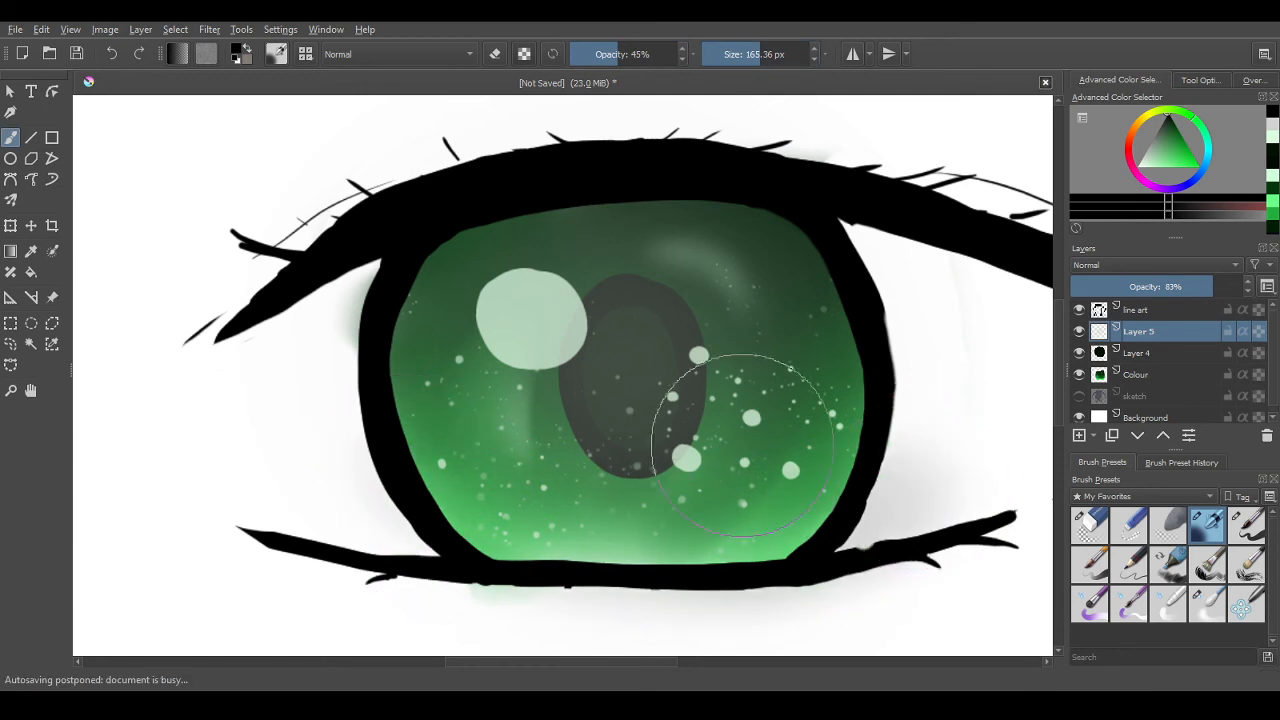
{"action": "mouse_move", "coordinate": [455, 485]}
{"action": "left_mouse_down"}
{"action": "mouse_move", "coordinate": [823, 549]}
{"action": "mouse_move", "coordinate": [875, 502]}
{"action": "mouse_move", "coordinate": [763, 535]}
{"action": "mouse_move", "coordinate": [917, 464]}
{"action": "left_mouse_up"}
{"action": "left_click", "coordinate": [111, 53]}
{"action": "left_click", "coordinate": [111, 53]}
{"action": "left_click", "coordinate": [111, 53]}
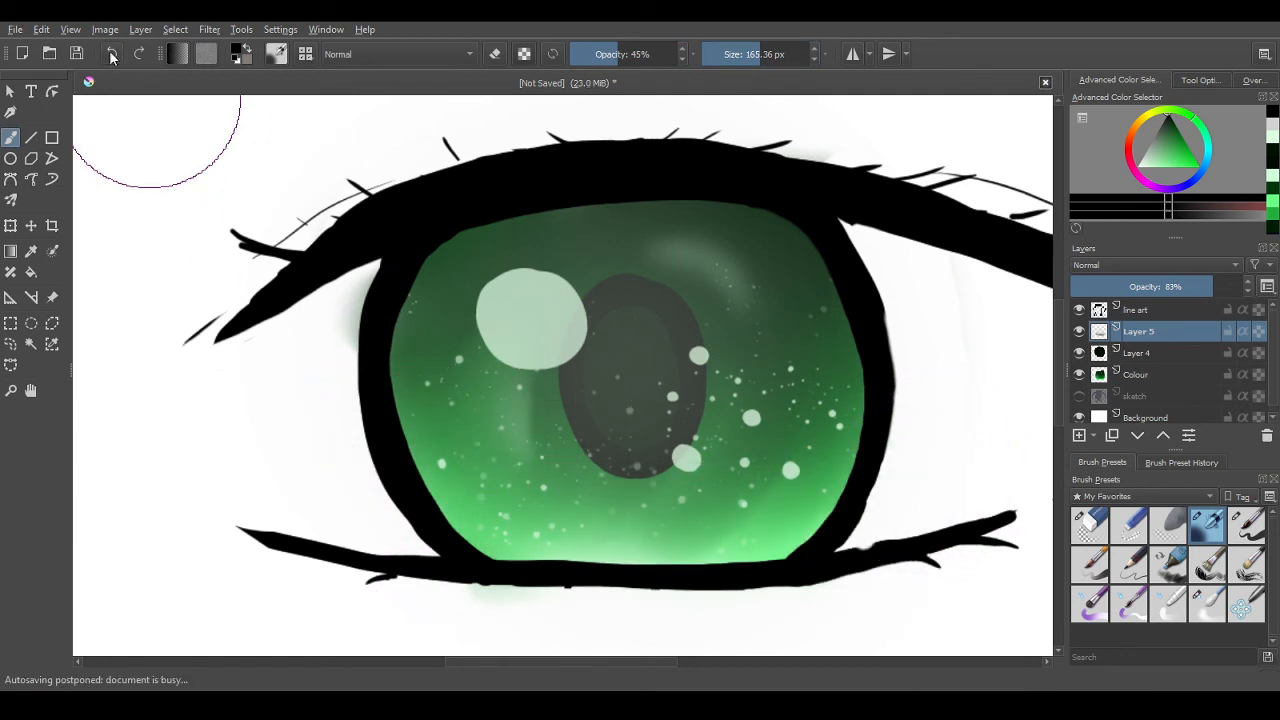
{"action": "left_click", "coordinate": [111, 53]}
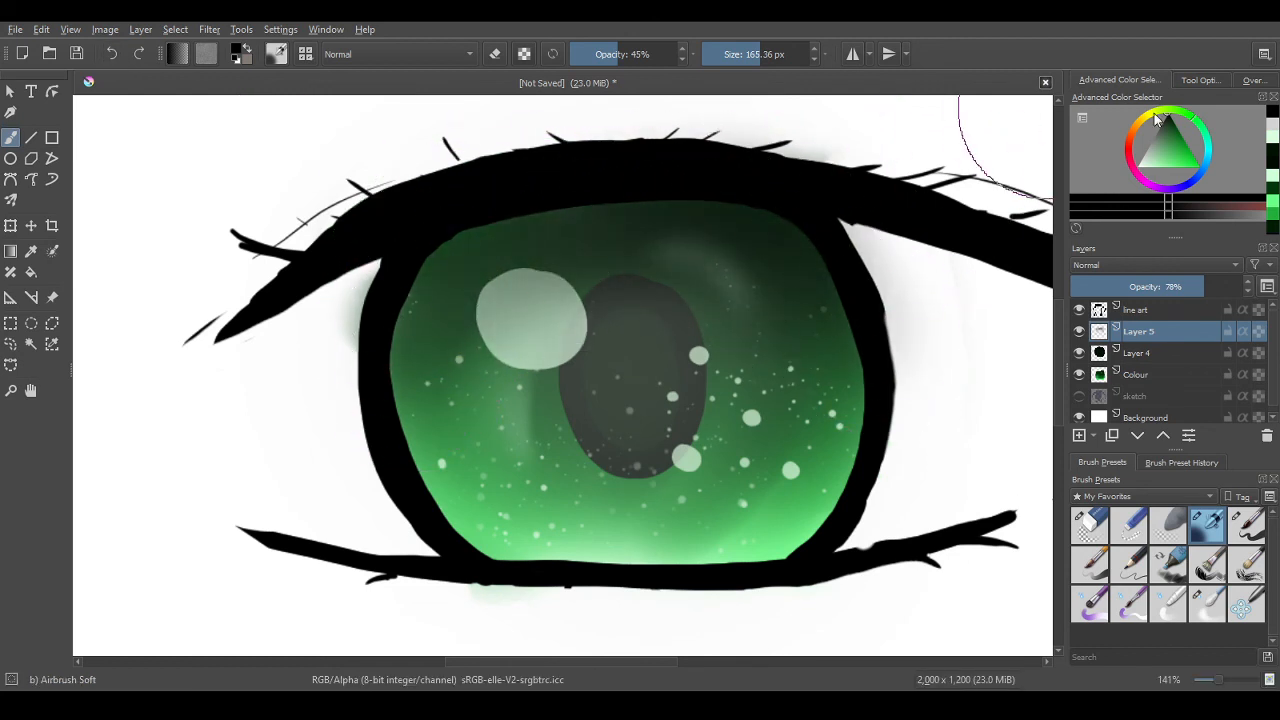
Airbrush a soft white glow over the lower iris at 45% brush opacity and 165.36 px, and set Layer 5's opacity to 53%.
{"action": "left_click", "coordinate": [1137, 195]}
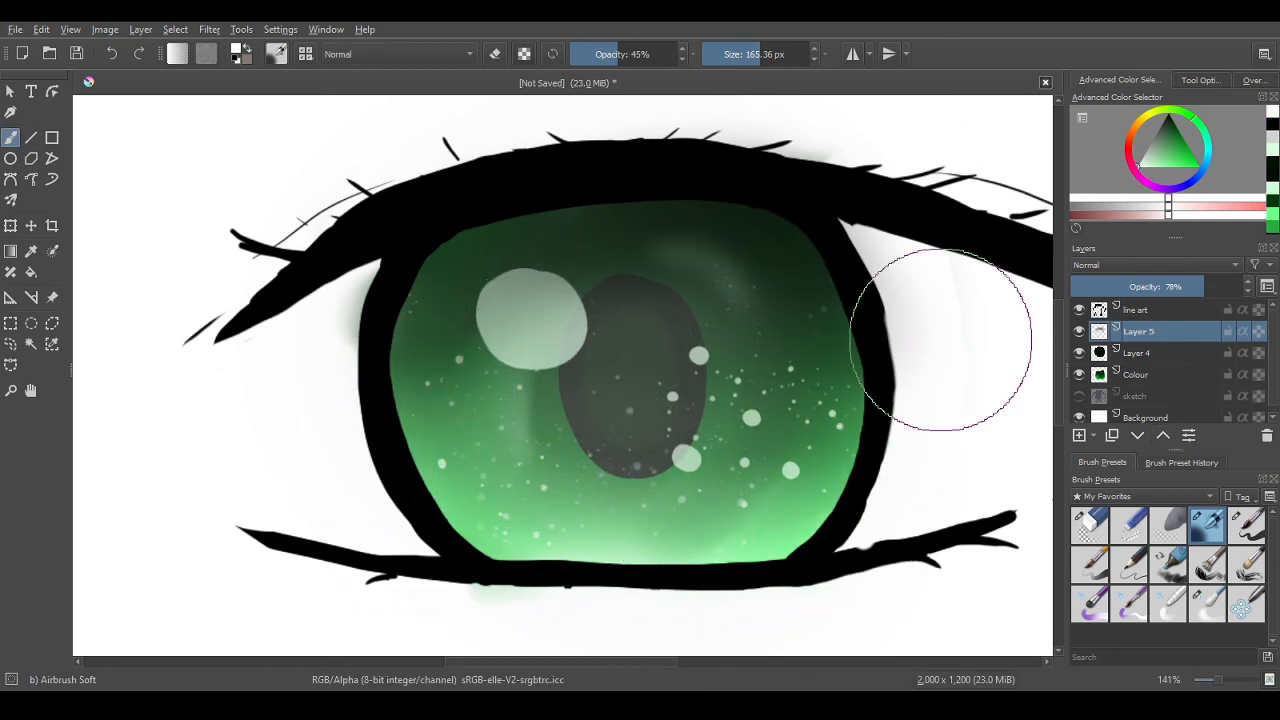
{"action": "left_click", "coordinate": [1155, 287]}
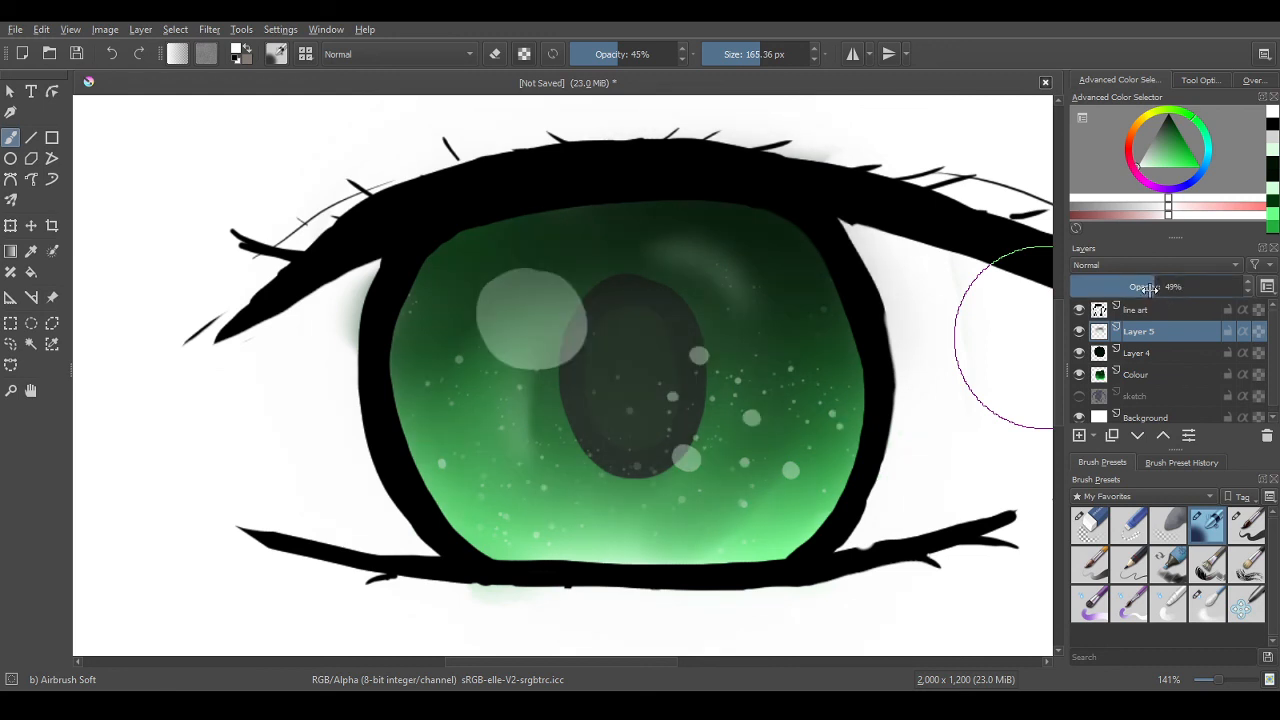
{"action": "left_click_drag", "start_coordinate": [1187, 285], "coordinate": [1250, 286]}
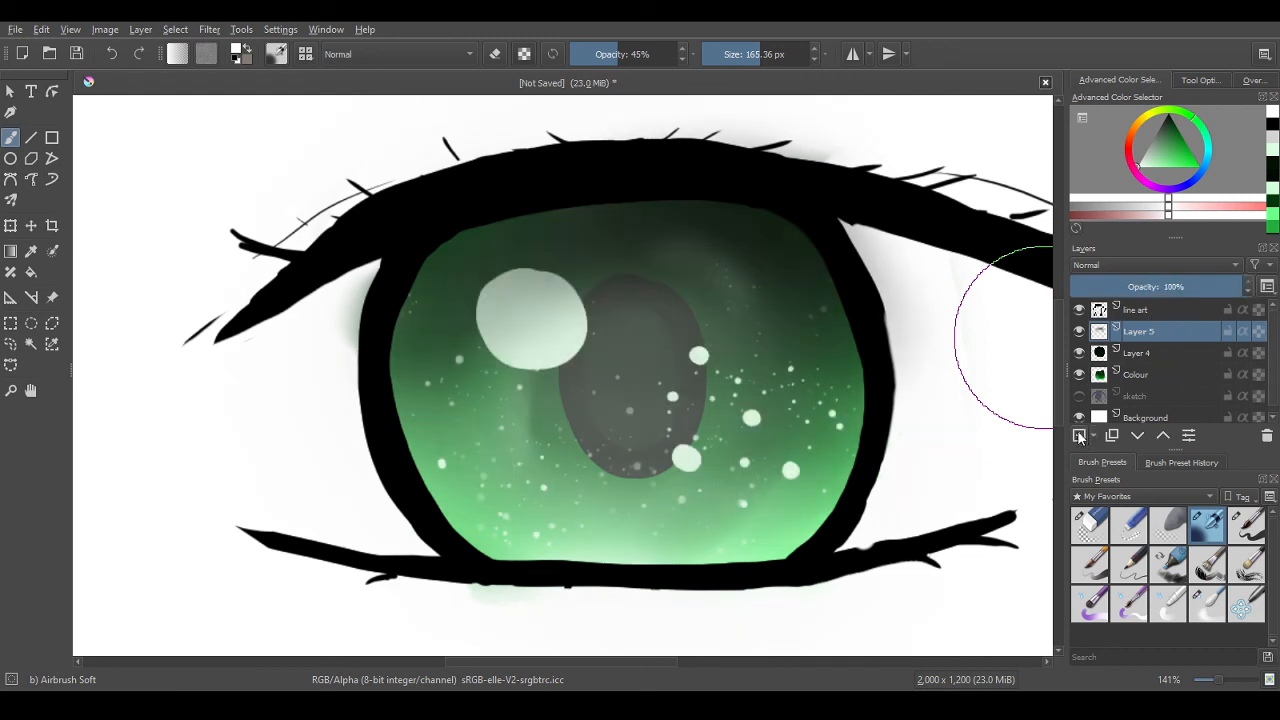
{"action": "scroll", "coordinate": [617, 366], "scroll_direction": "down", "scroll_amount": 4}
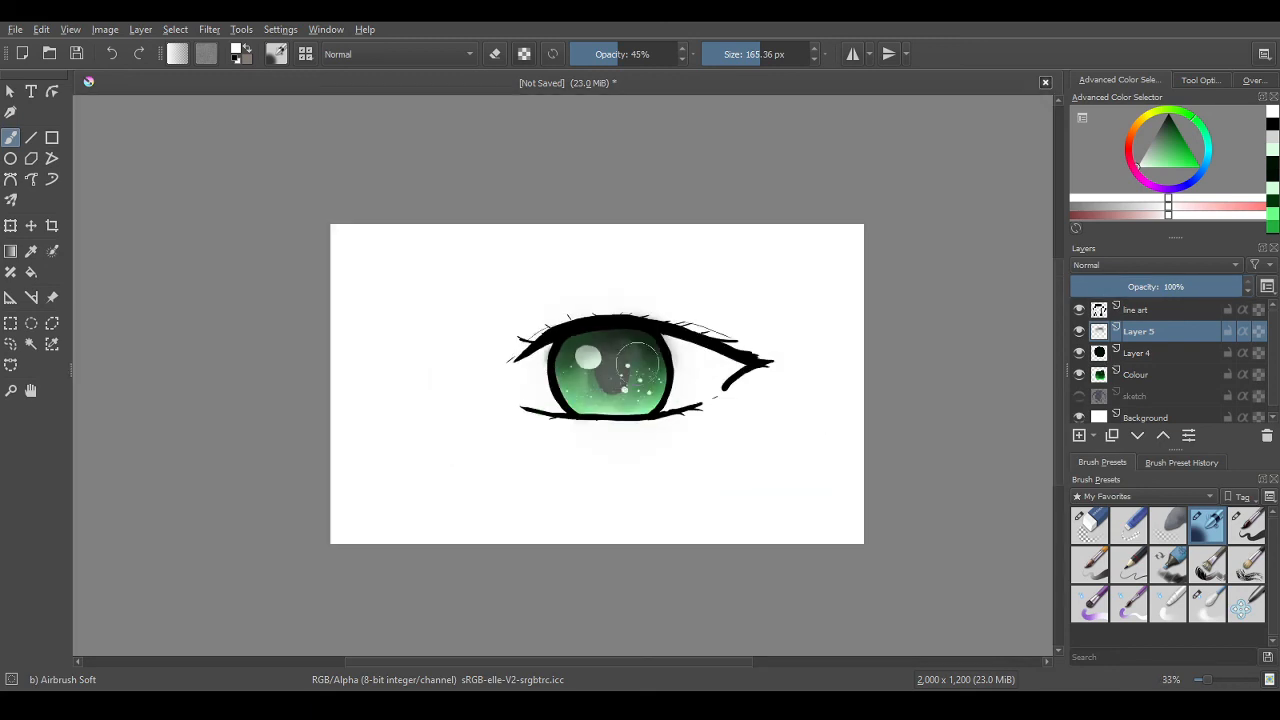
{"action": "scroll", "coordinate": [638, 362], "scroll_direction": "up", "scroll_amount": 3}
{"action": "left_click", "coordinate": [1198, 286]}
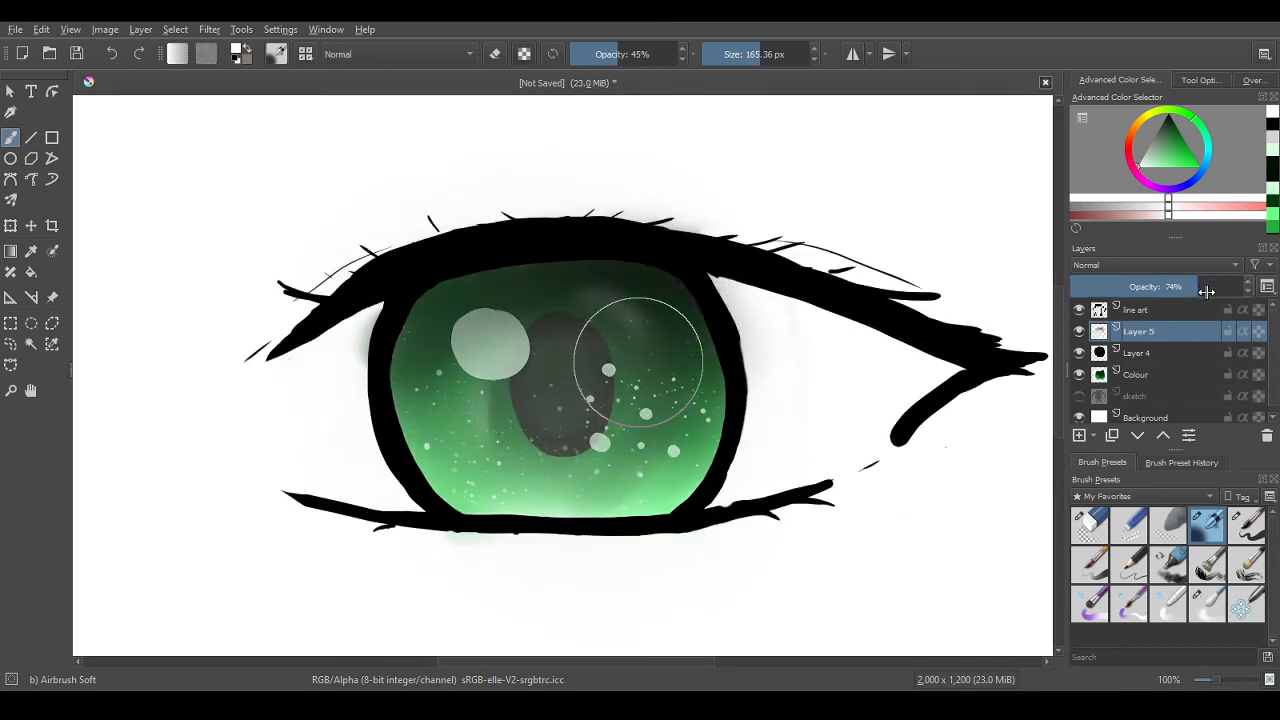
{"action": "mouse_move", "coordinate": [1153, 358]}
{"action": "left_mouse_down"}
{"action": "mouse_move", "coordinate": [1155, 322]}
{"action": "mouse_move", "coordinate": [1160, 356]}
{"action": "left_mouse_up"}
{"action": "left_click", "coordinate": [1156, 331]}
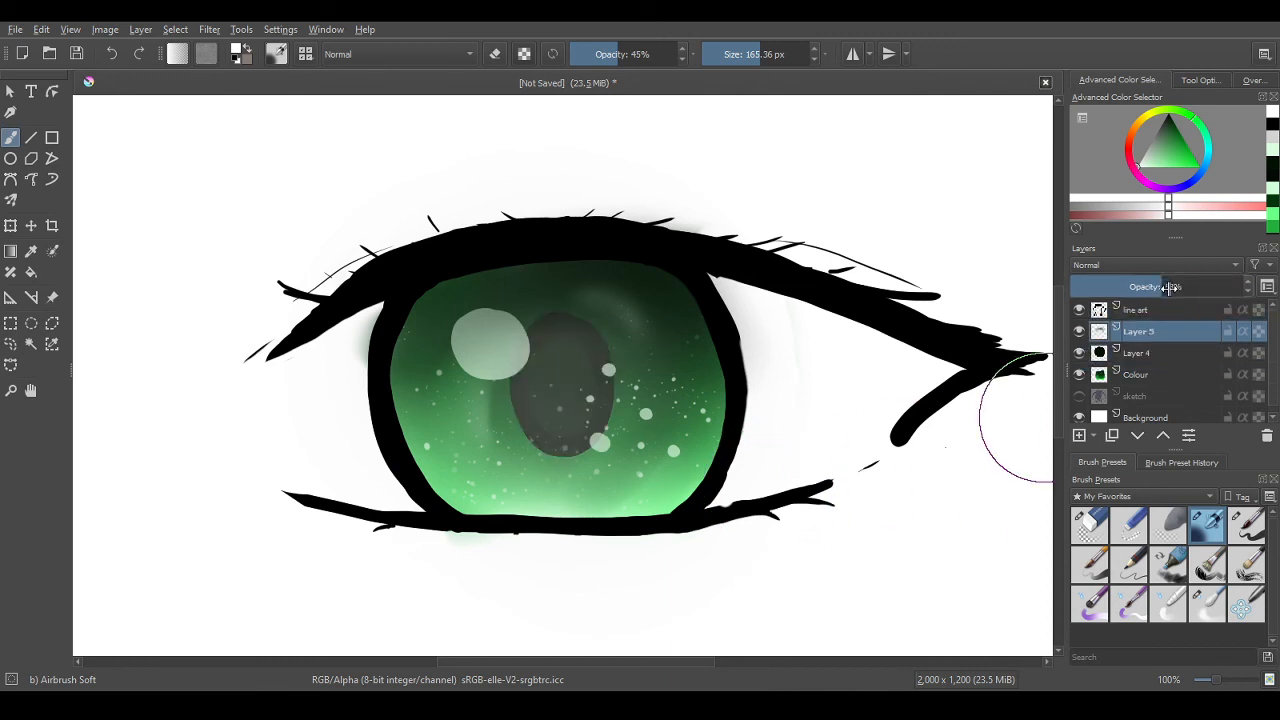
{"action": "left_click_drag", "start_coordinate": [1168, 287], "coordinate": [1178, 291]}
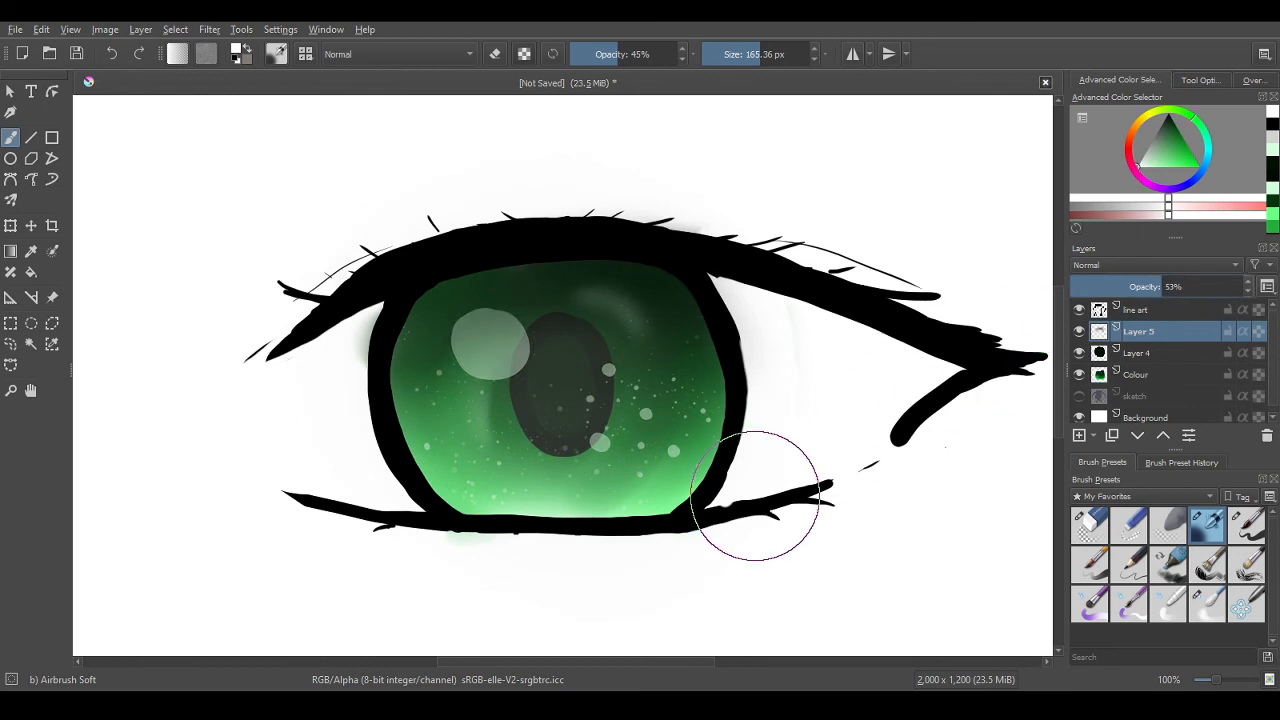
{"action": "scroll", "coordinate": [757, 497], "scroll_direction": "down", "scroll_amount": 4}
{"action": "scroll", "coordinate": [757, 497], "scroll_direction": "up", "scroll_amount": 4}
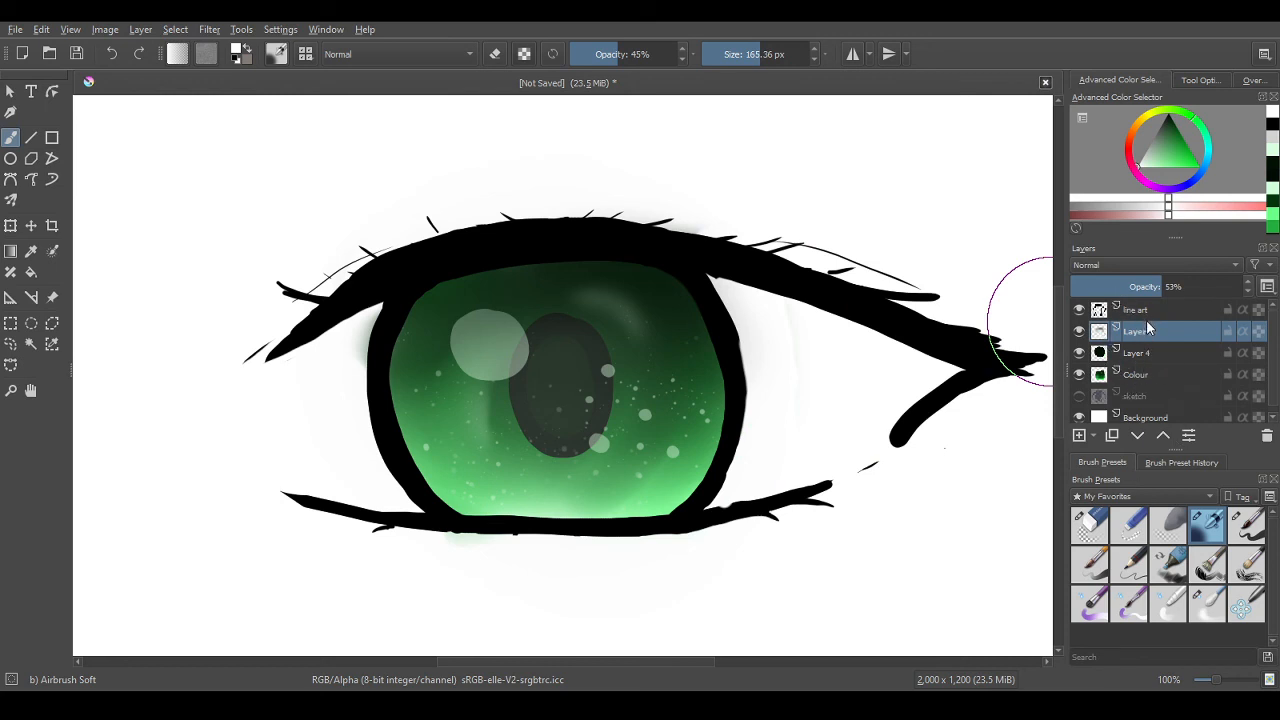
{"action": "scroll", "coordinate": [755, 490], "scroll_direction": "down", "scroll_amount": 2}
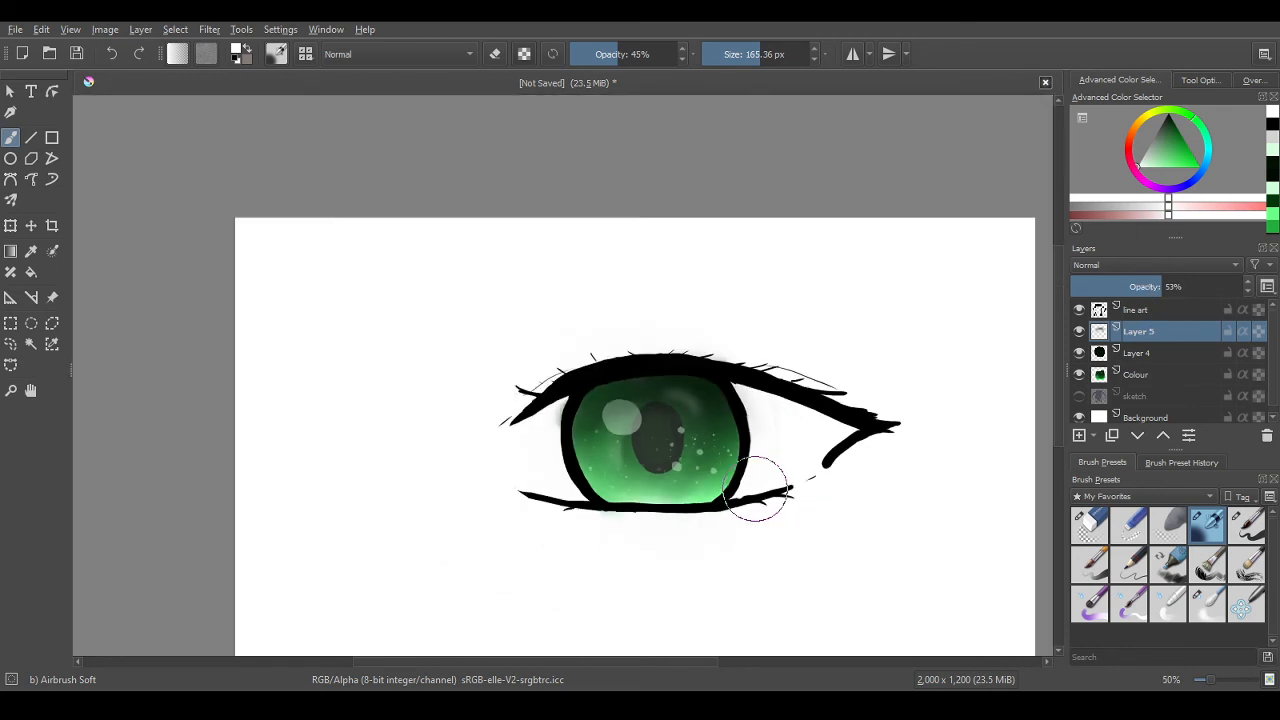
{"action": "scroll", "coordinate": [755, 490], "scroll_direction": "up", "scroll_amount": 1}
{"action": "scroll", "coordinate": [953, 528], "scroll_direction": "up", "scroll_amount": 1}
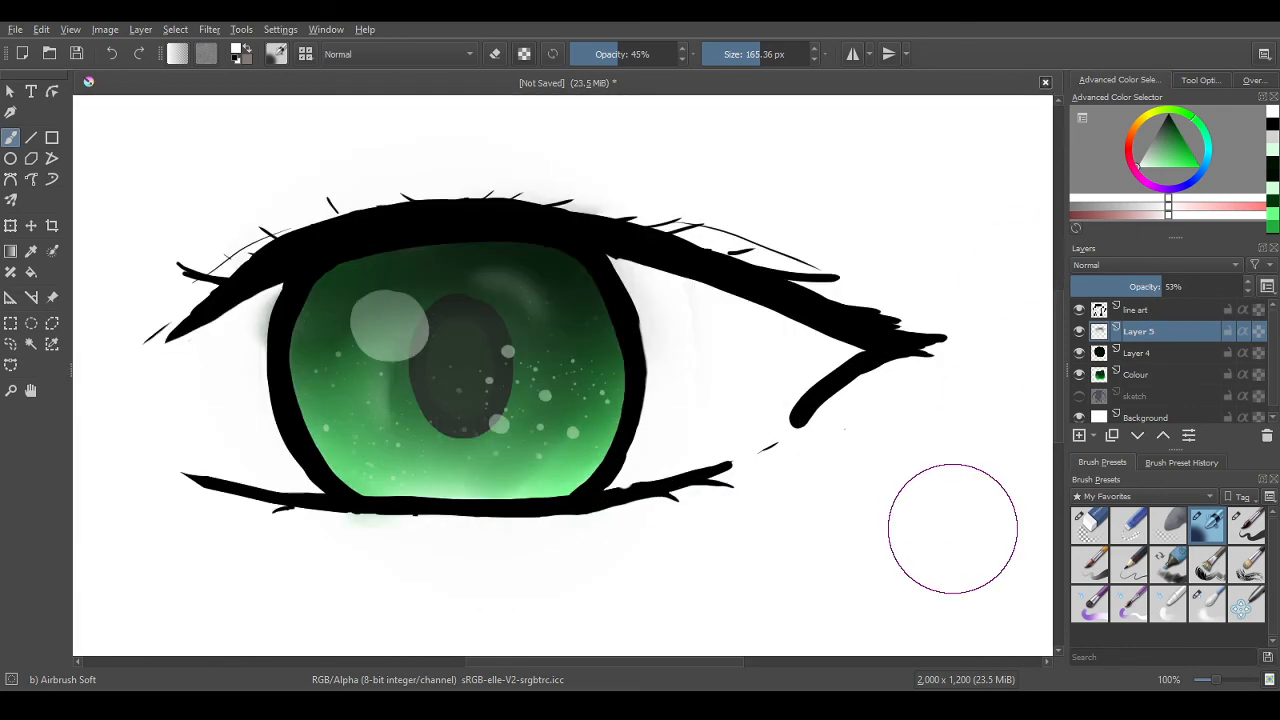